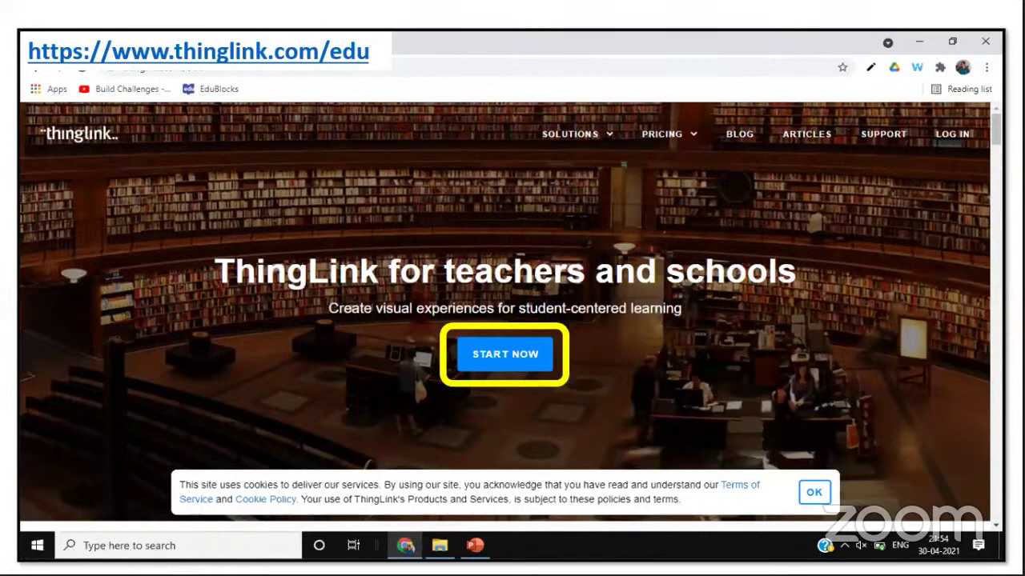
Advance to the ThingLink sign-up slide offering email, Microsoft, Google, Facebook and Twitter options
key("Right")
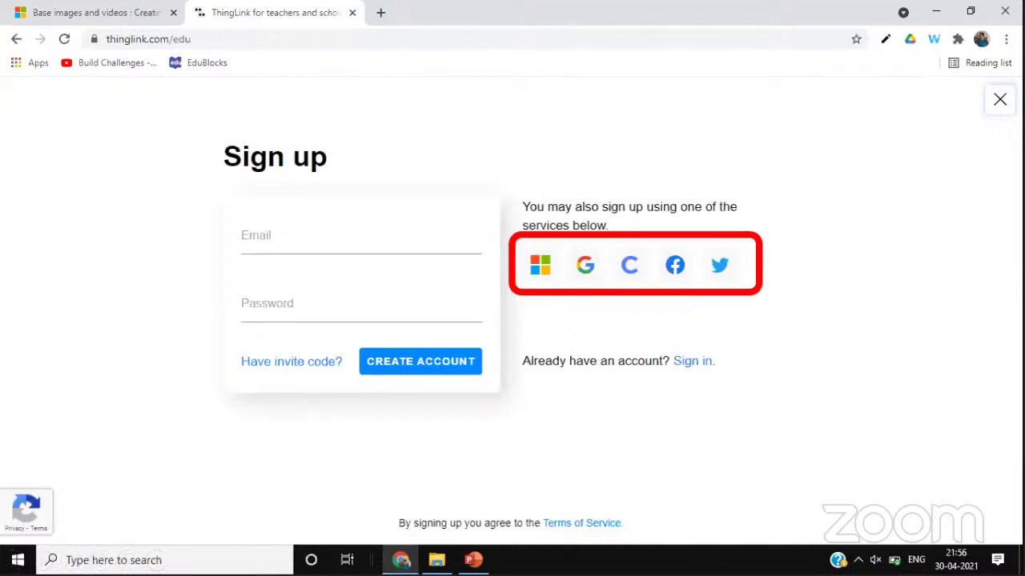
Advance to the slide of Google email and password sign-in screenshots
left_click(581, 269)
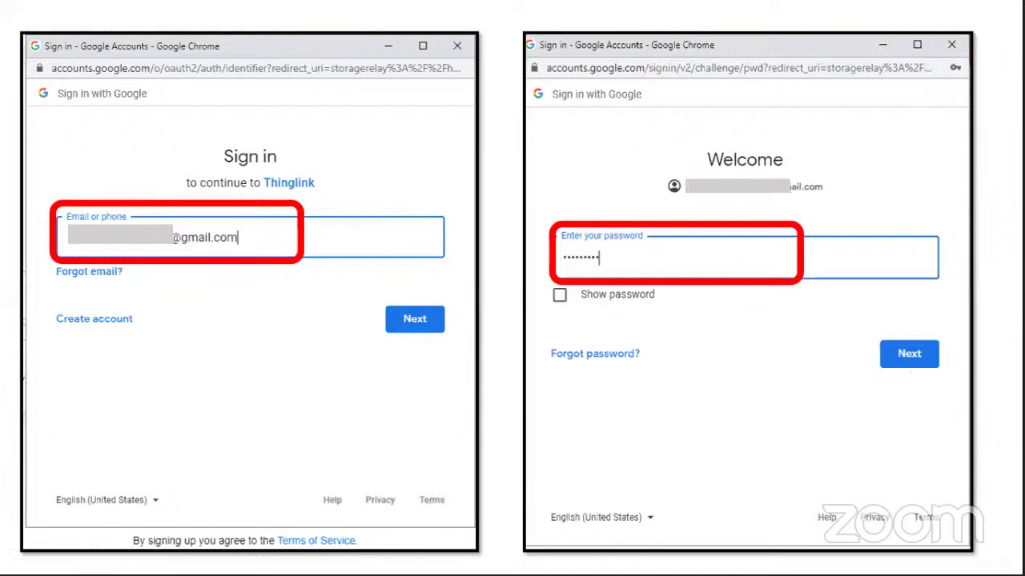
Show the Google access consent slide and reveal the Complete your registration form beside it
key("Right")
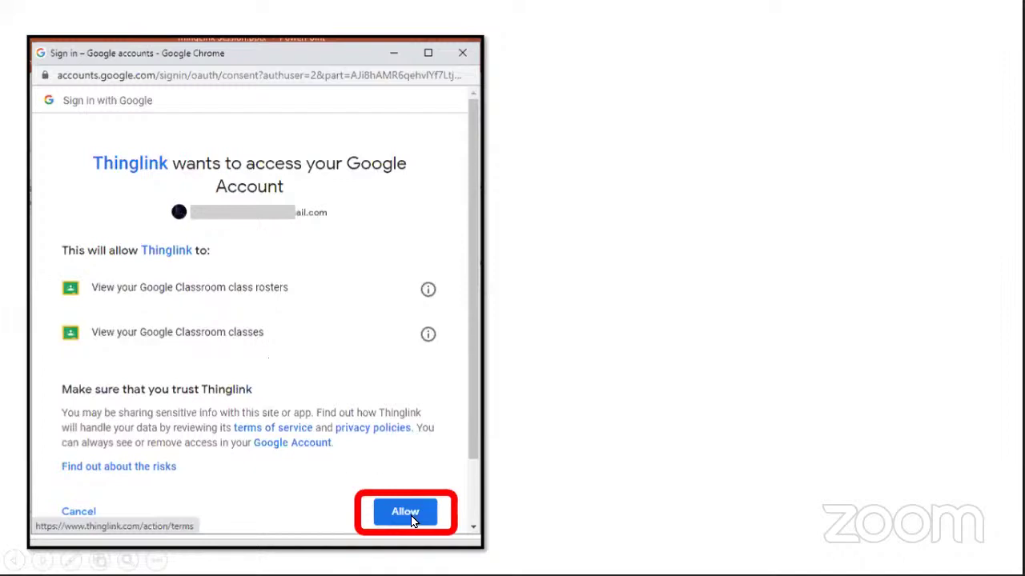
key("Right")
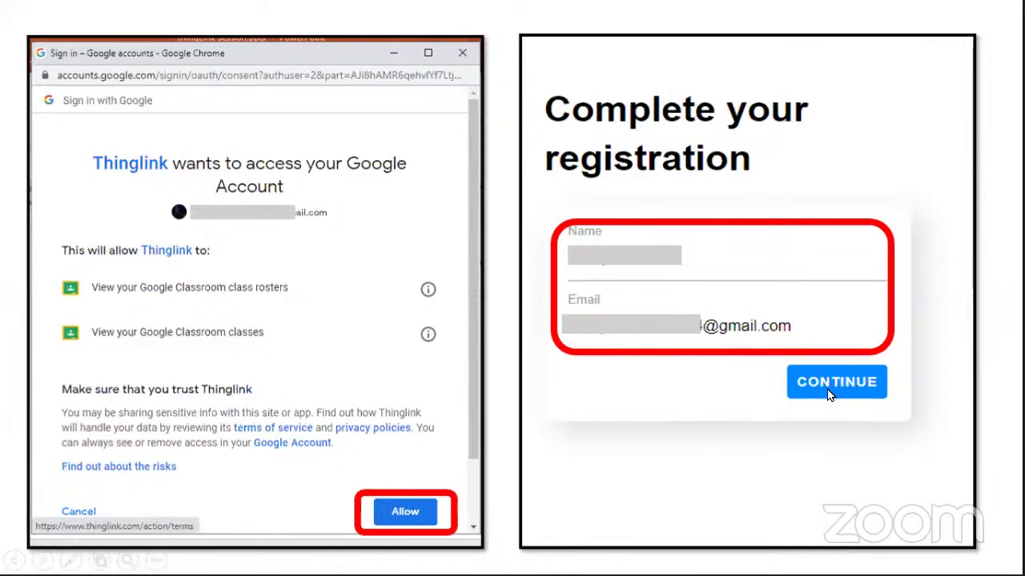
Advance to the 'Let's create the best experience for you' slide with Education / School chosen
key("Right")
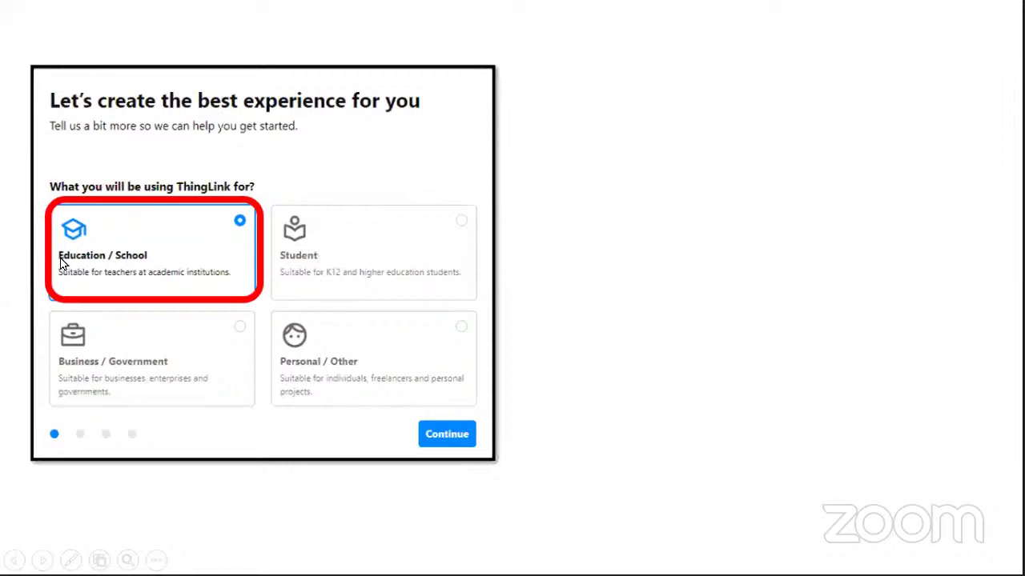
Reveal the Secondary Teacher role screenshot, then advance to the Teaching in the classroom purposes slide
left_click(461, 440)
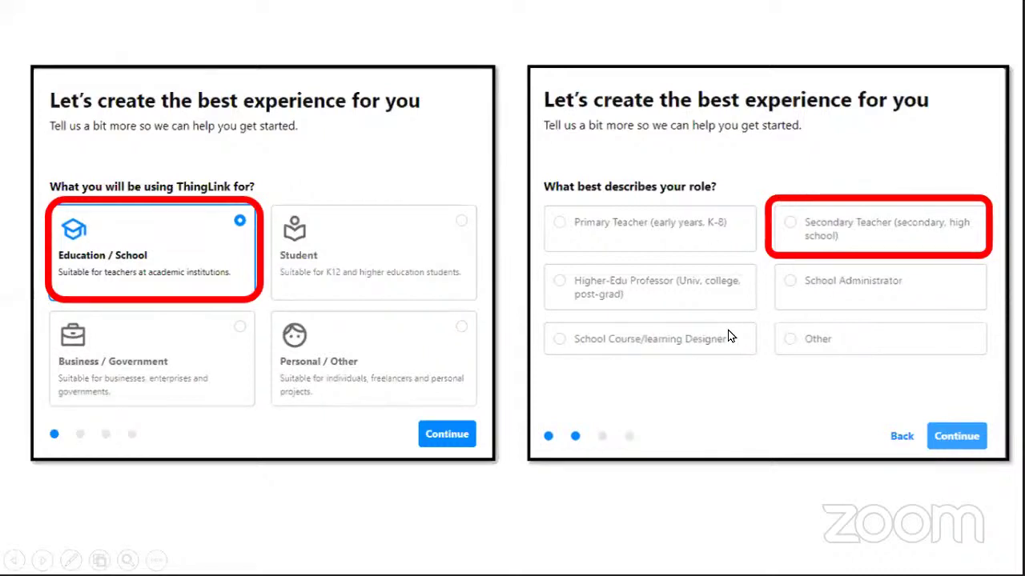
left_click(953, 437)
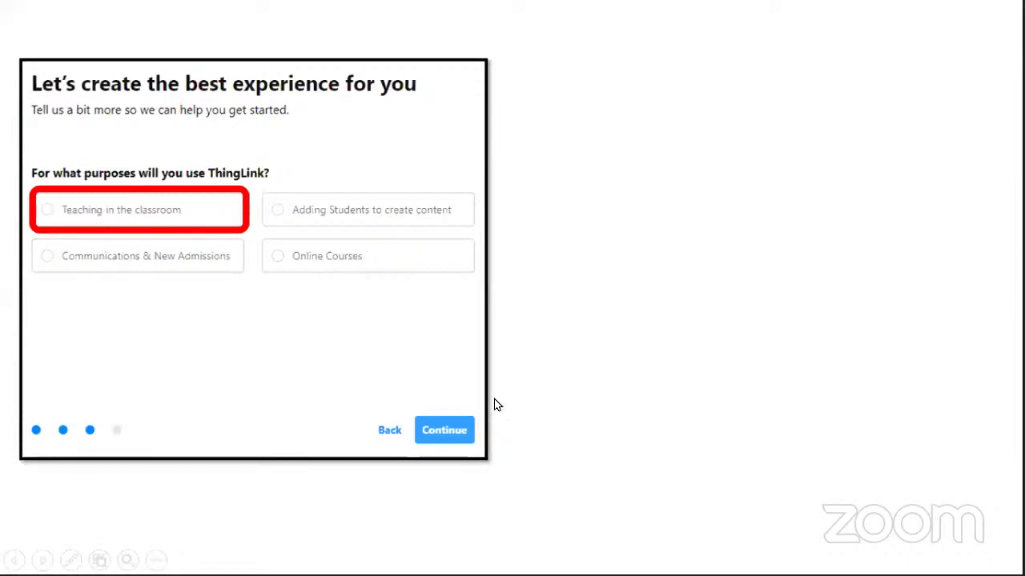
Reveal the Final details form, then advance to the interactive content type slide
left_click(445, 438)
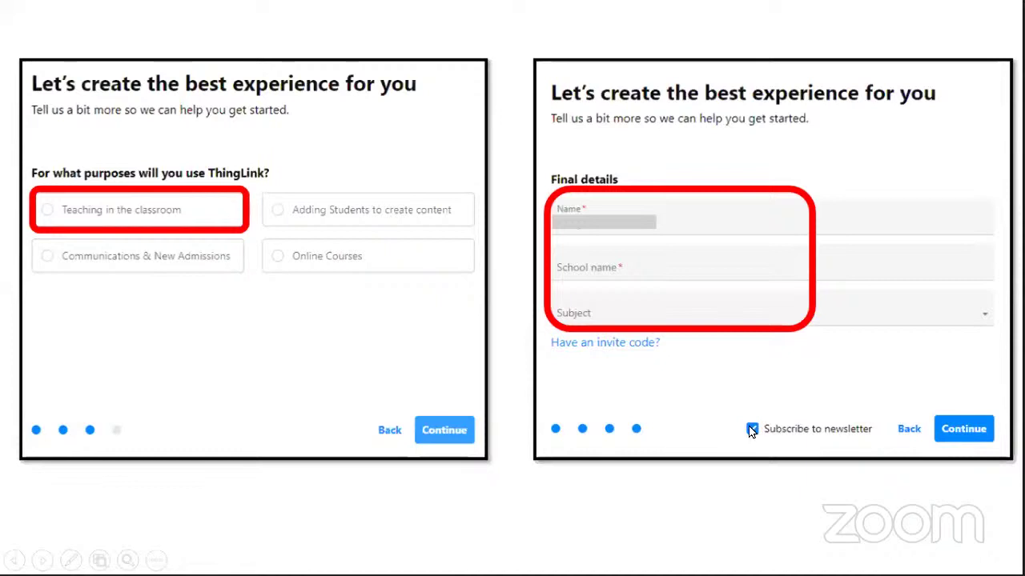
left_click(943, 429)
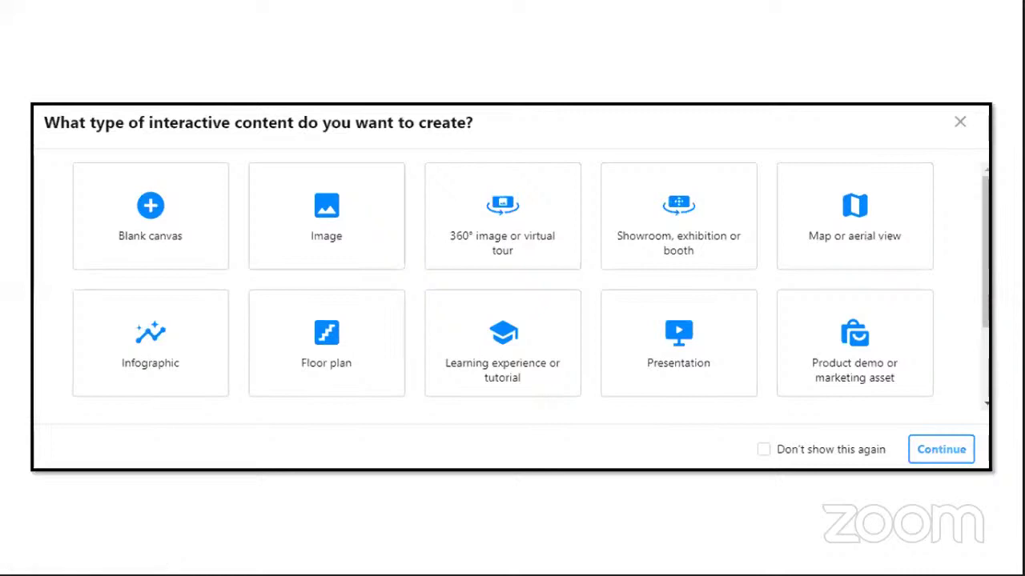
Show the My content dashboard screenshot, then end the show back on slide 12
left_click(960, 125)
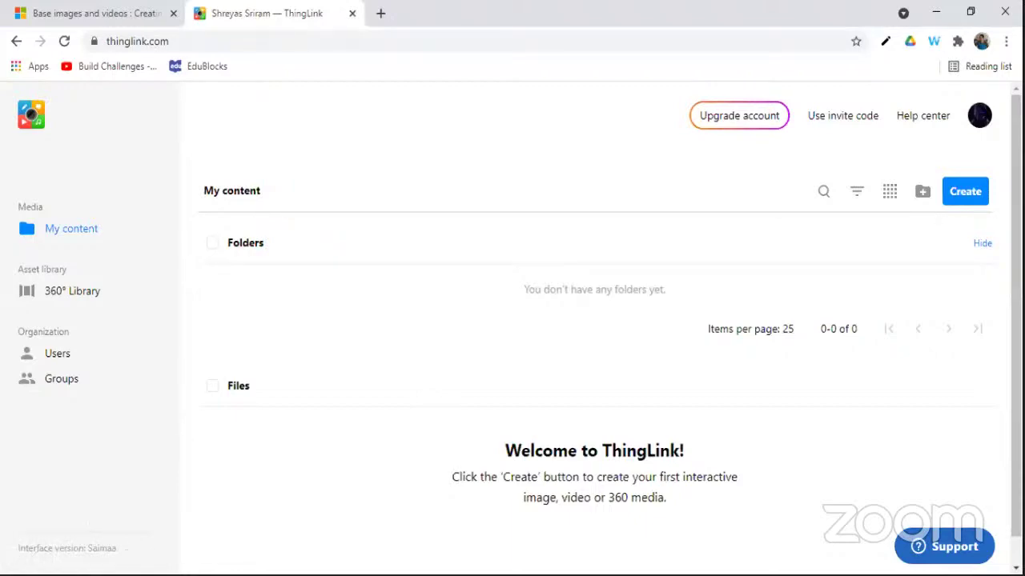
key("Escape")
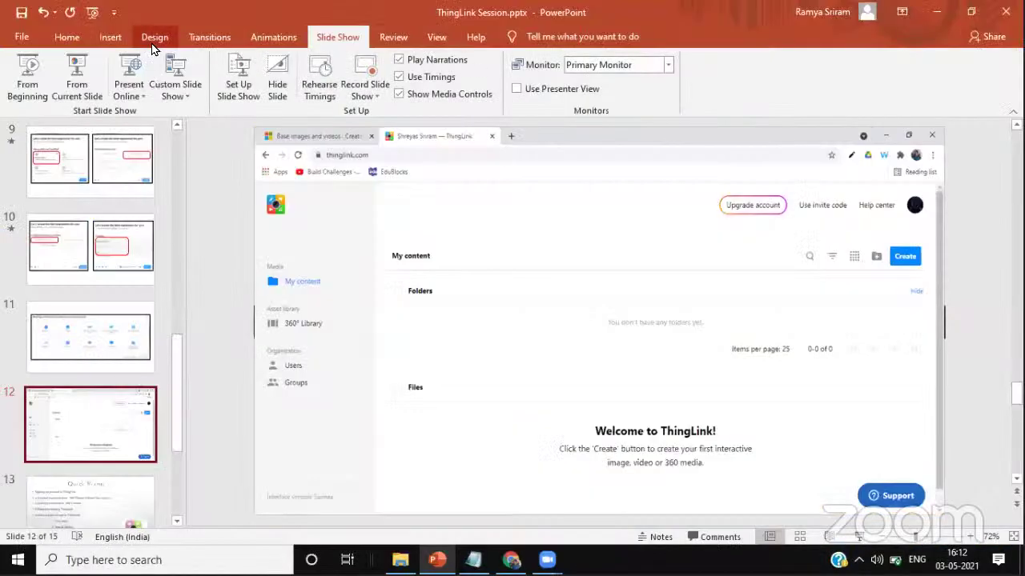
Switch from PowerPoint to the Chrome window showing ThingLink's My content page
key("alt+Tab")
key("alt+Tab")
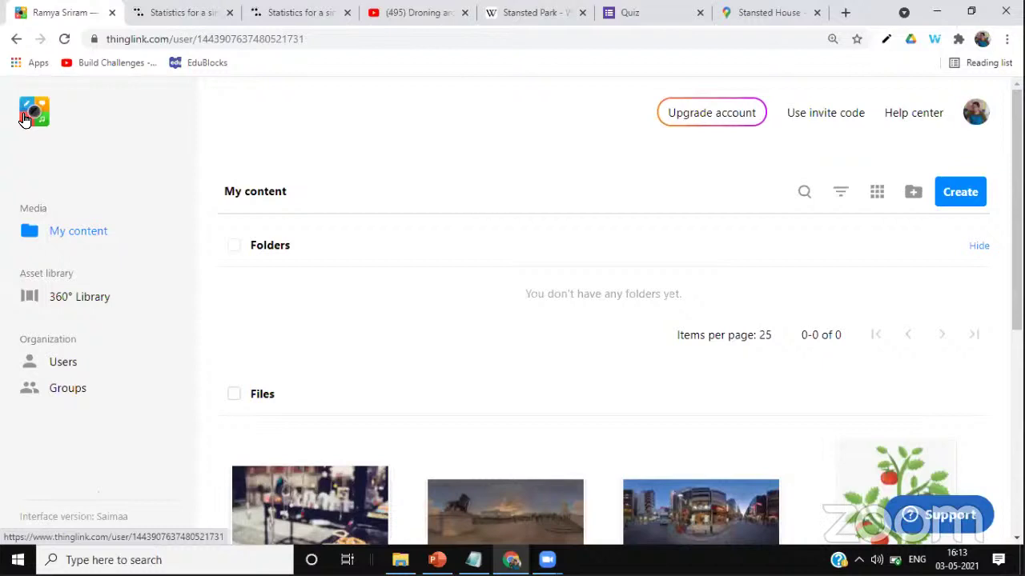
left_click(976, 114)
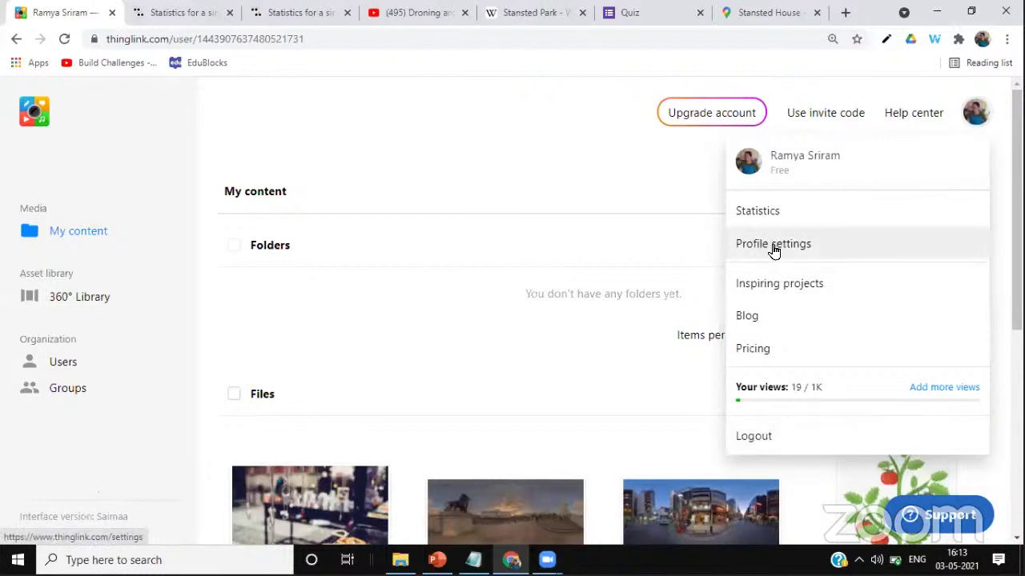
left_click(385, 117)
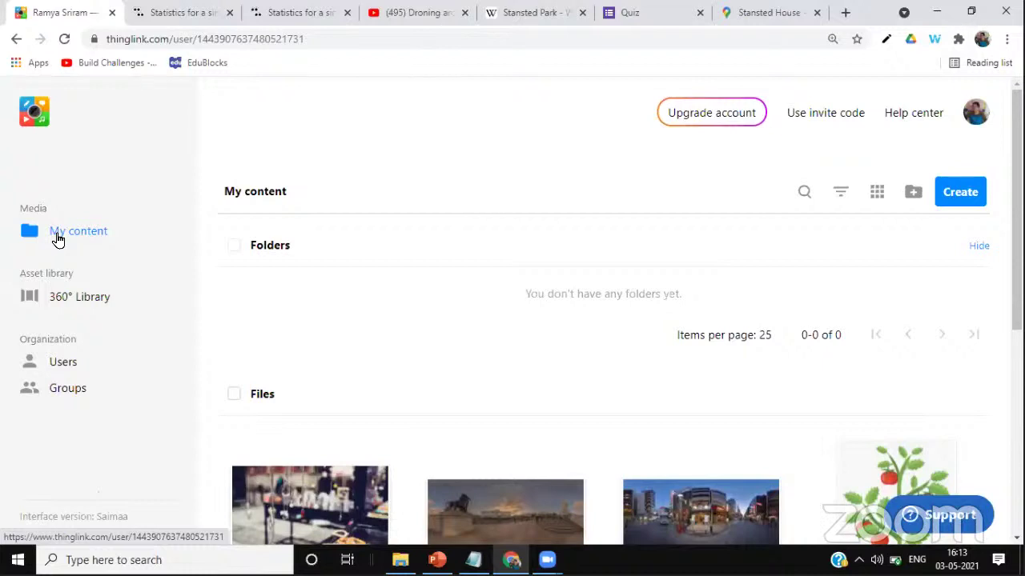
scroll(392, 438, "down", 1)
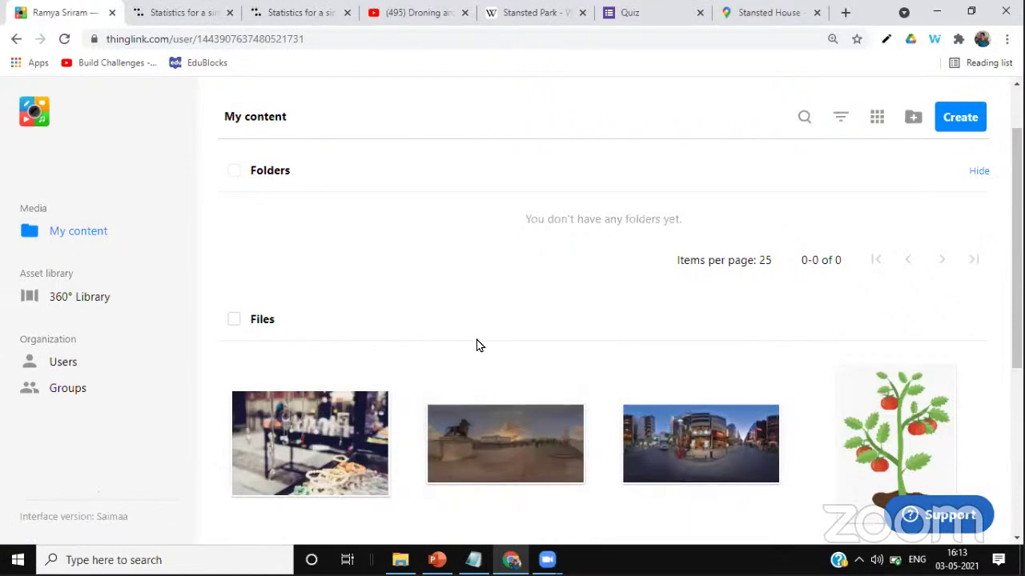
scroll(476, 345, "up", 1)
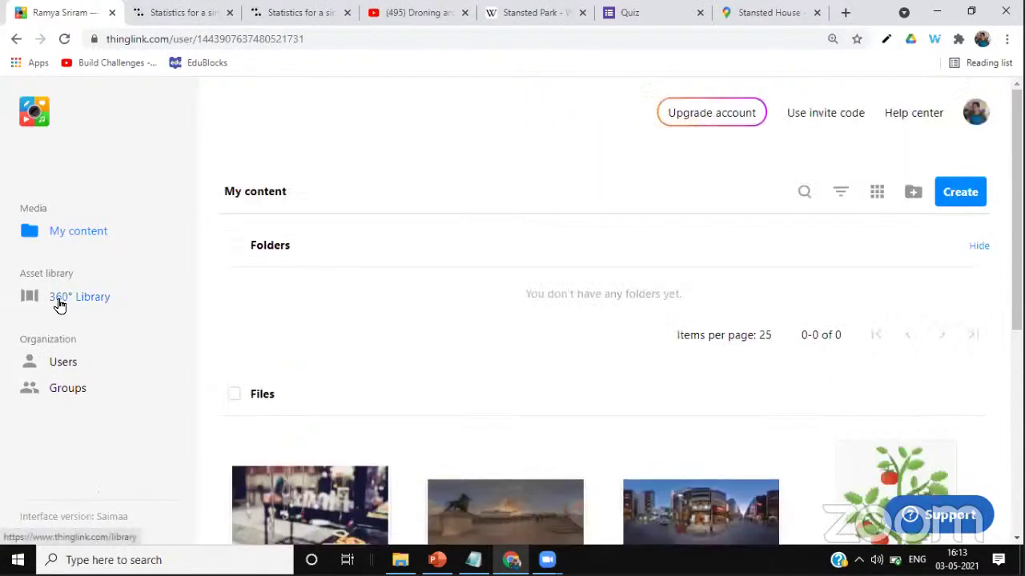
Browse the 360° Library panoramas, such as Amazon Rainforest, Angkor and CERN, then return to the top
left_click(60, 305)
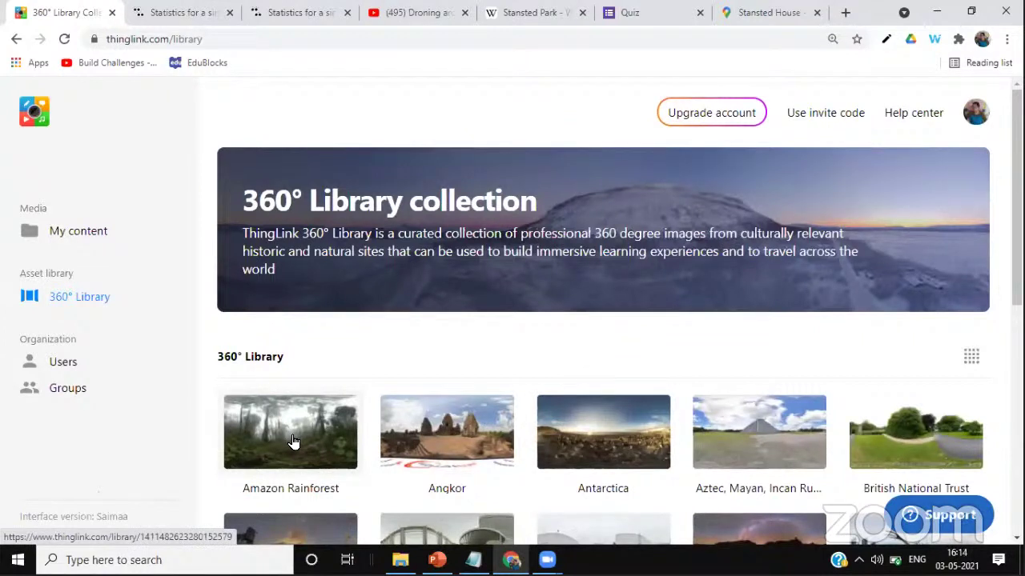
scroll(329, 445, "down", 1)
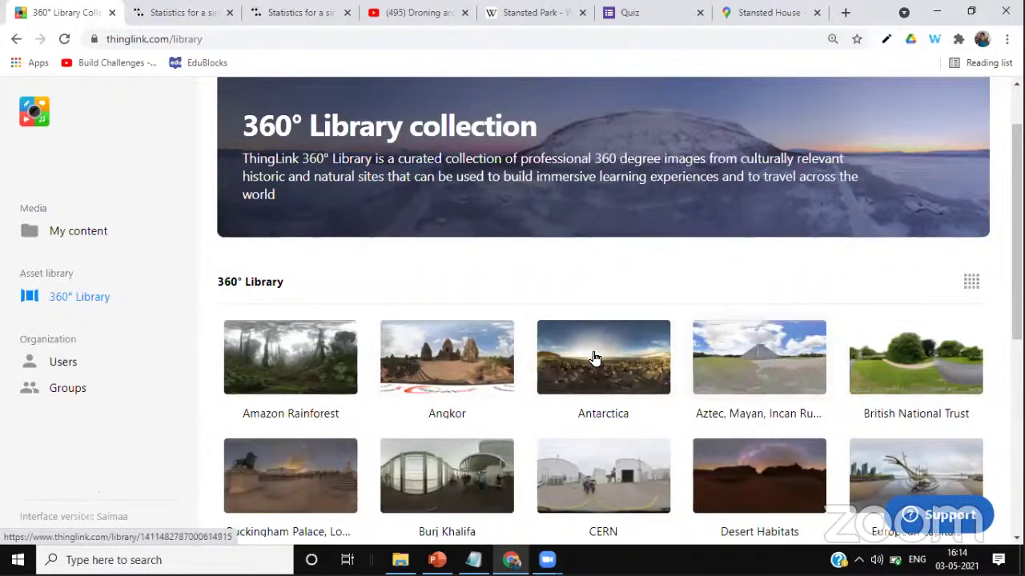
scroll(696, 364, "down", 1)
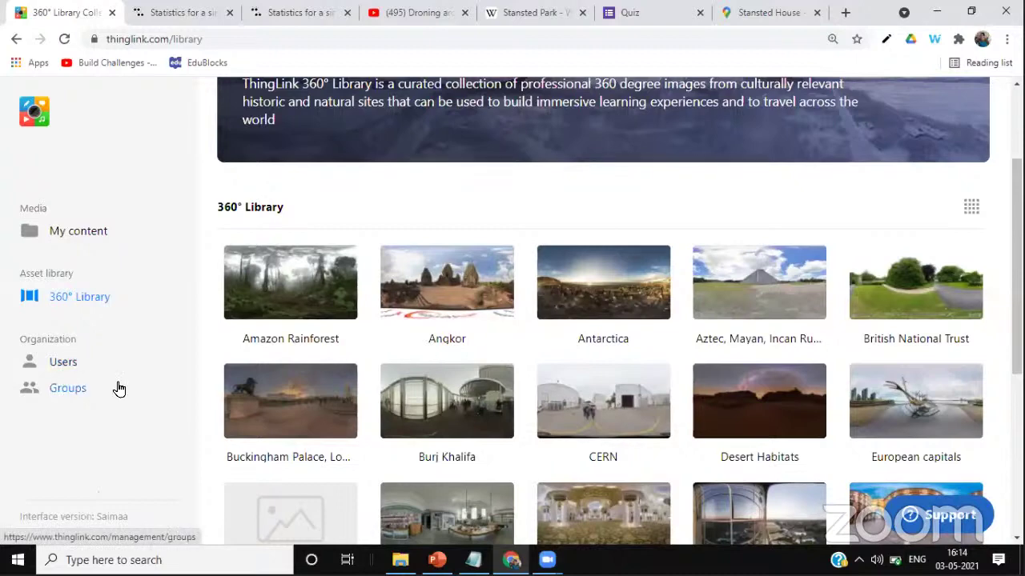
scroll(112, 381, "up", 2)
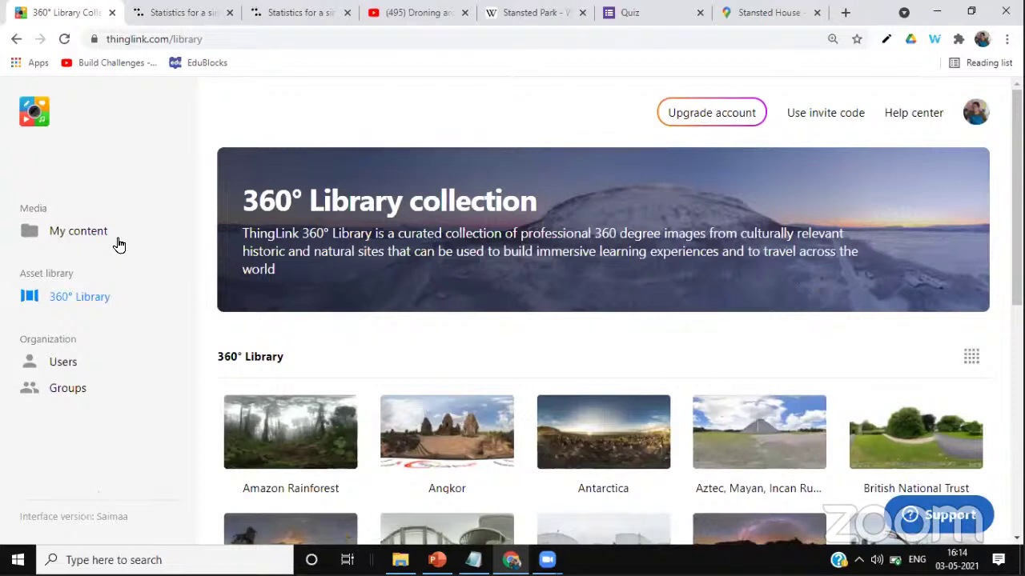
Return to My content and open the media filter listing Image, Video, Image 360, Video 360
left_click(74, 235)
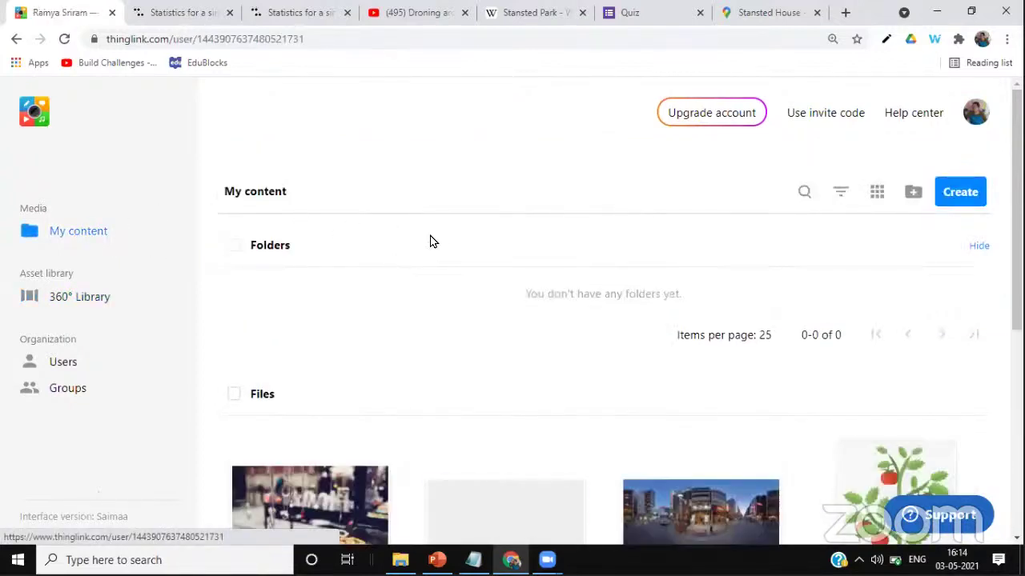
left_click(804, 193)
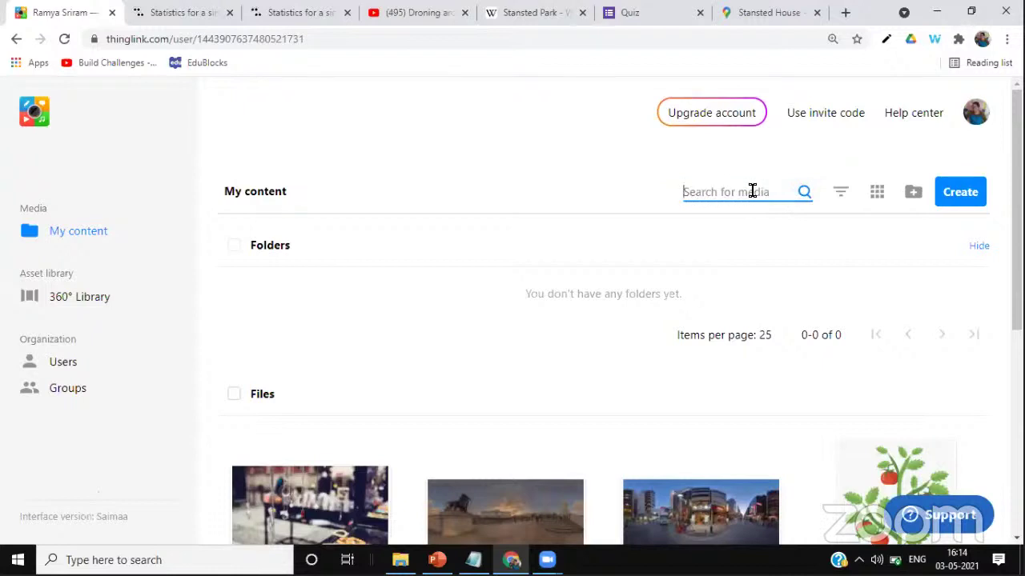
left_click(841, 193)
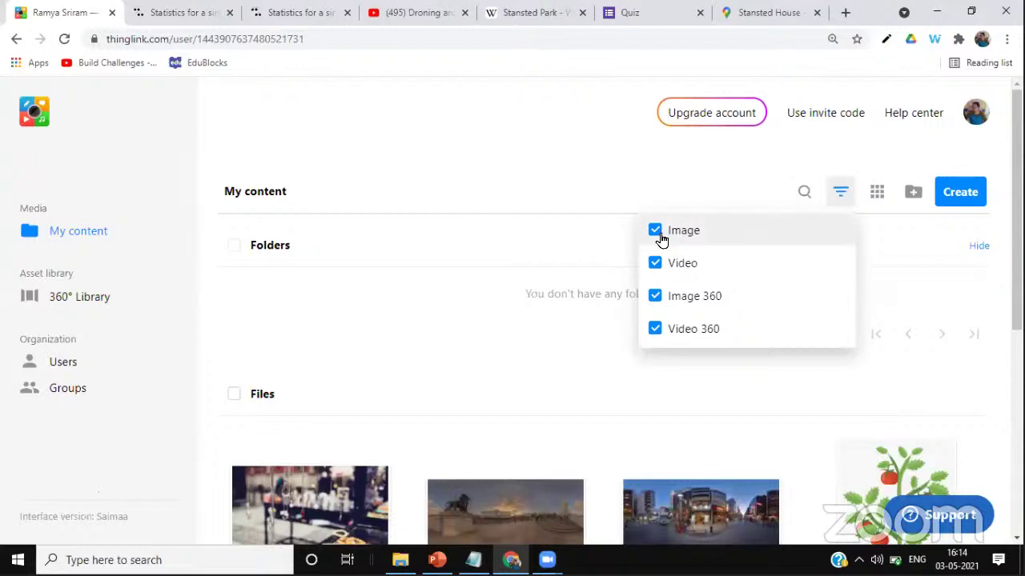
Uncheck Video, Image 360 and Video 360 in the My content media type filter
left_click(592, 376)
scroll(899, 359, "down", 2)
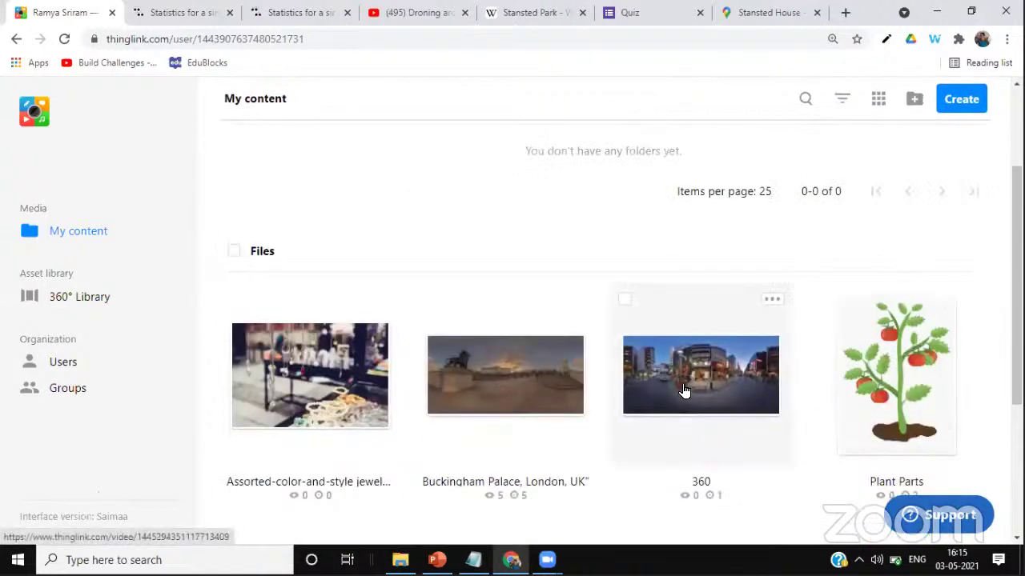
left_click(843, 98)
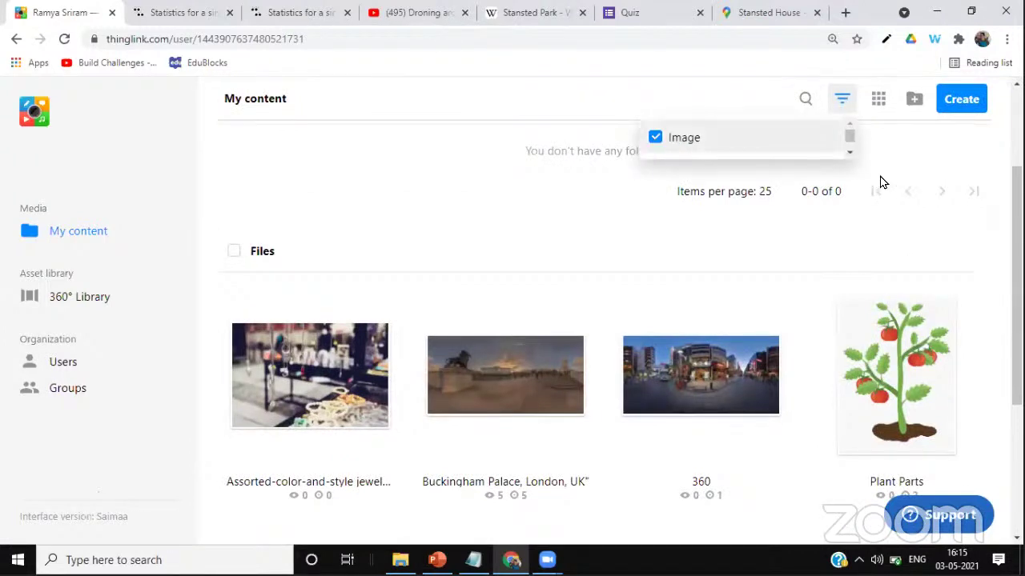
left_click(849, 152)
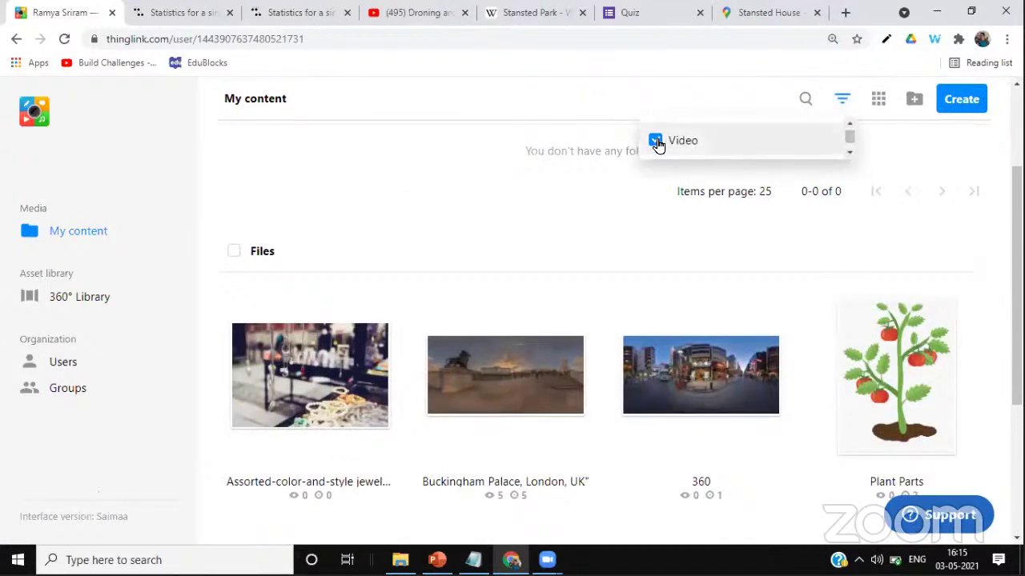
left_click(657, 141)
left_click(849, 152)
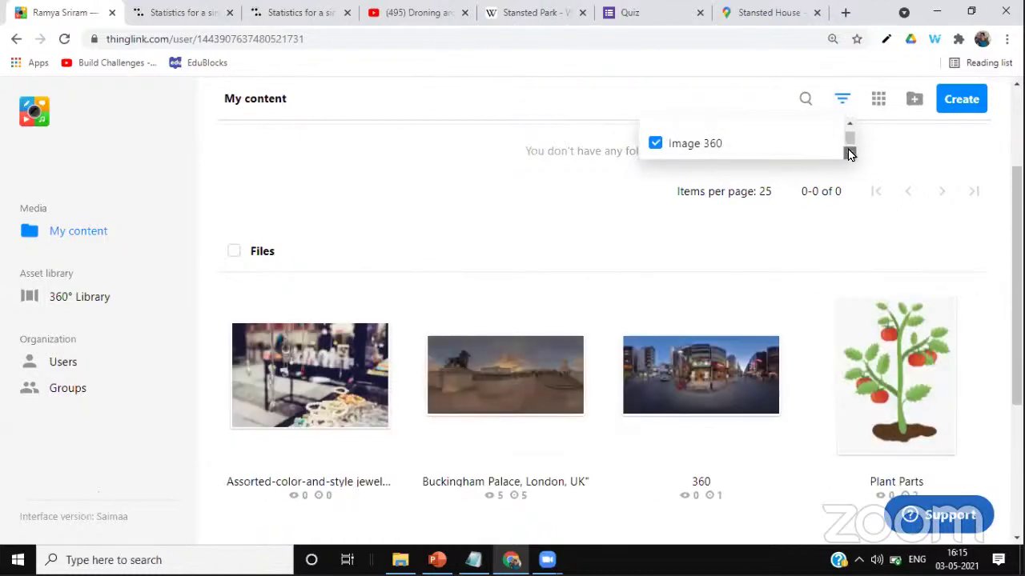
left_click(654, 142)
left_click(849, 154)
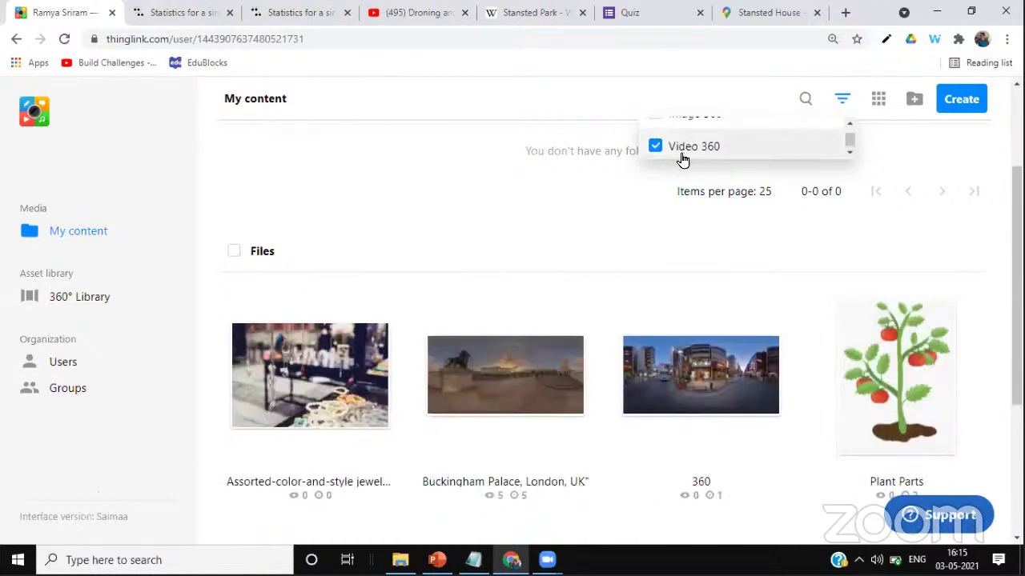
left_click(656, 148)
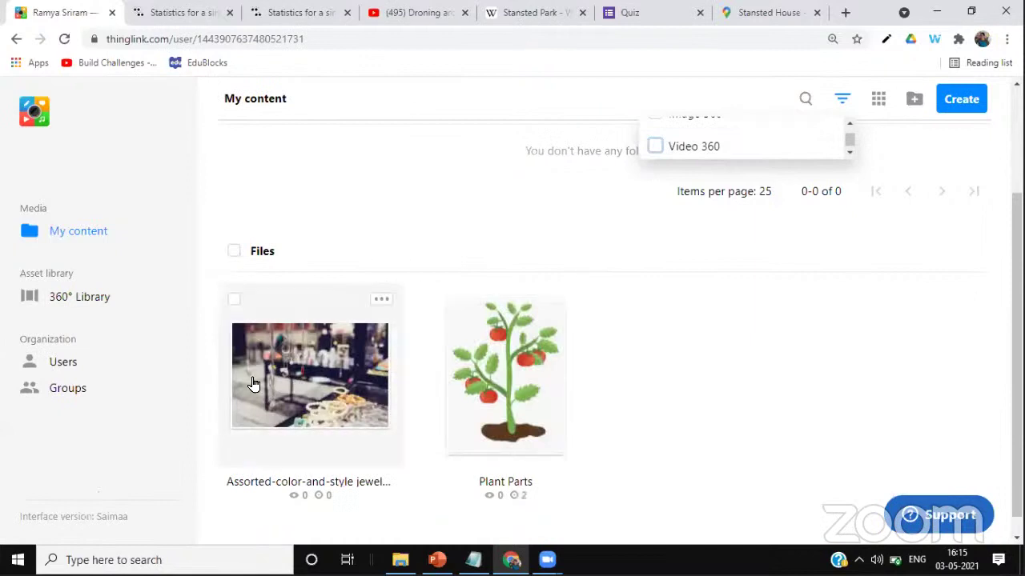
Narrow My content to only Image 360 and Video 360 files
scroll(908, 251, "up", 1)
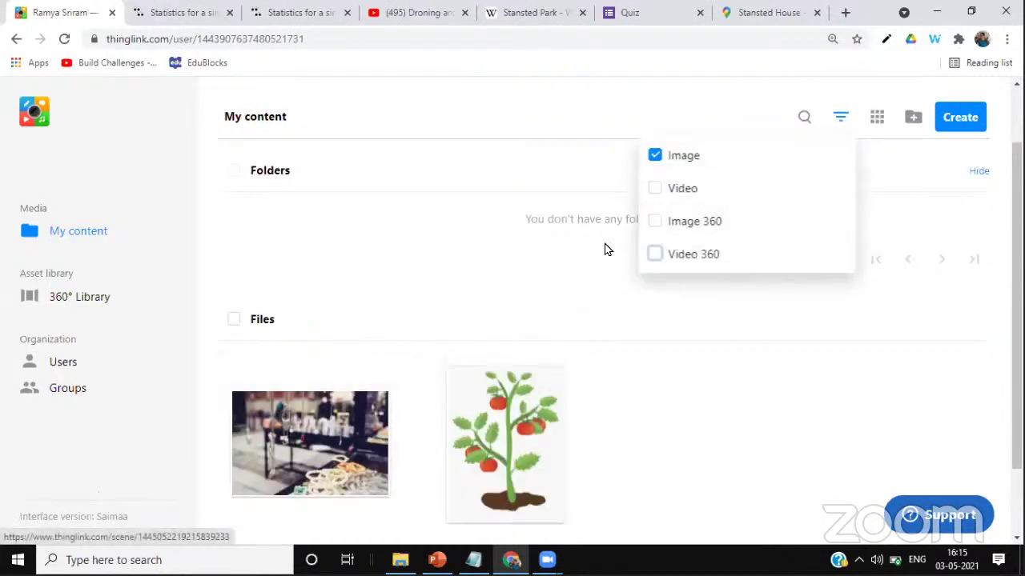
left_click(659, 166)
left_click(658, 199)
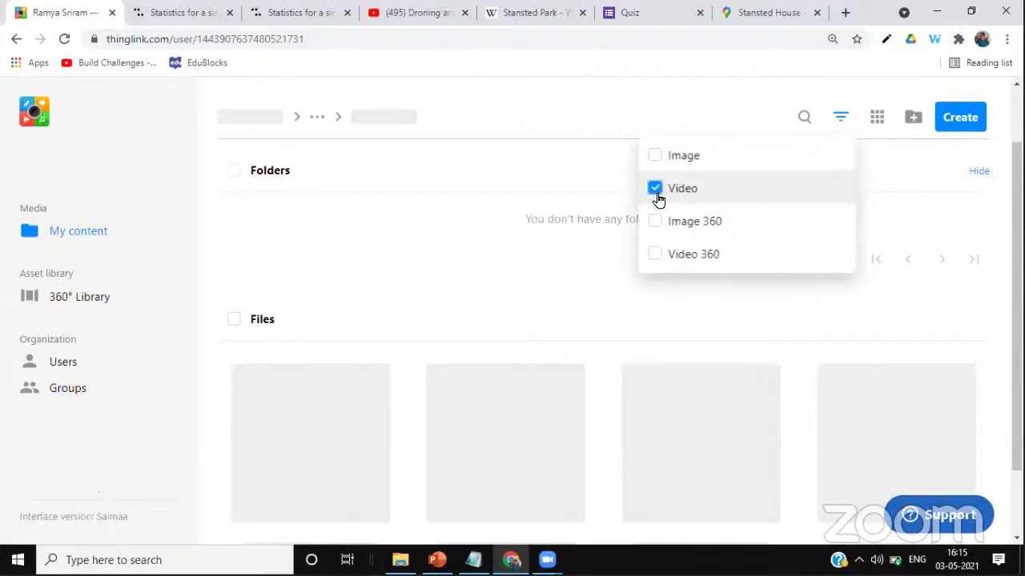
left_click(656, 221)
left_click(656, 188)
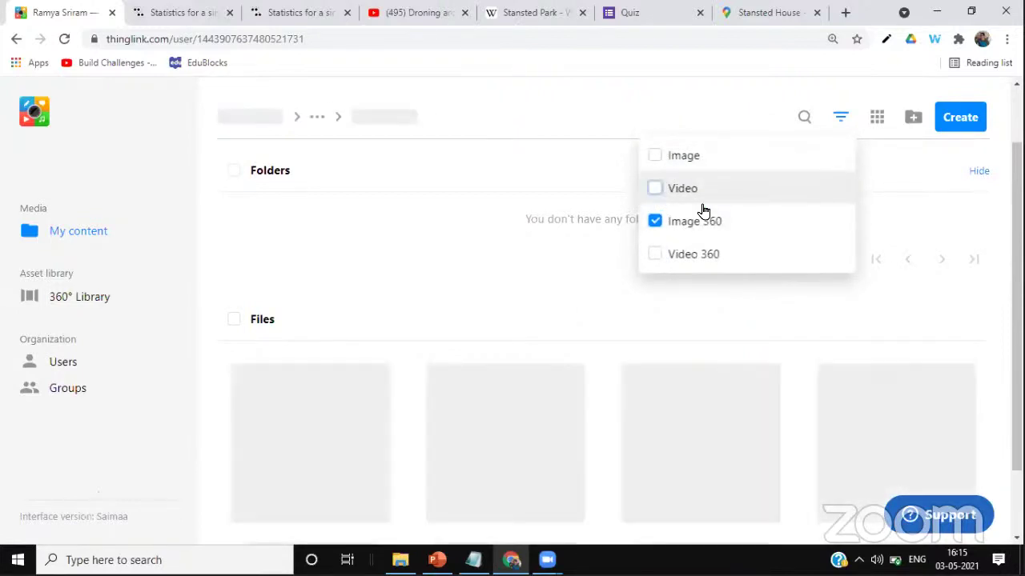
left_click(655, 254)
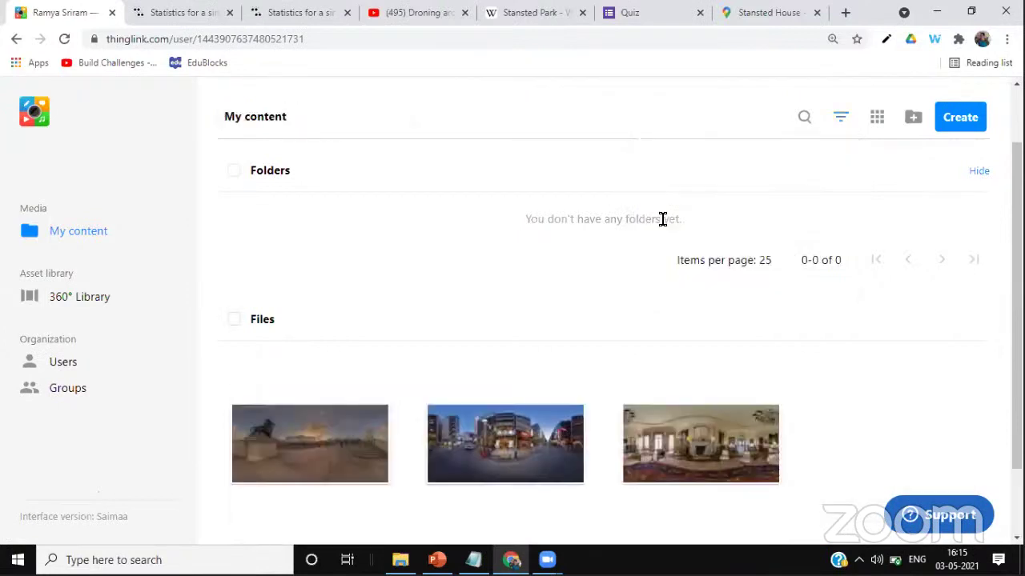
Re-check Video and Image so all four media types are listed again
left_click(840, 120)
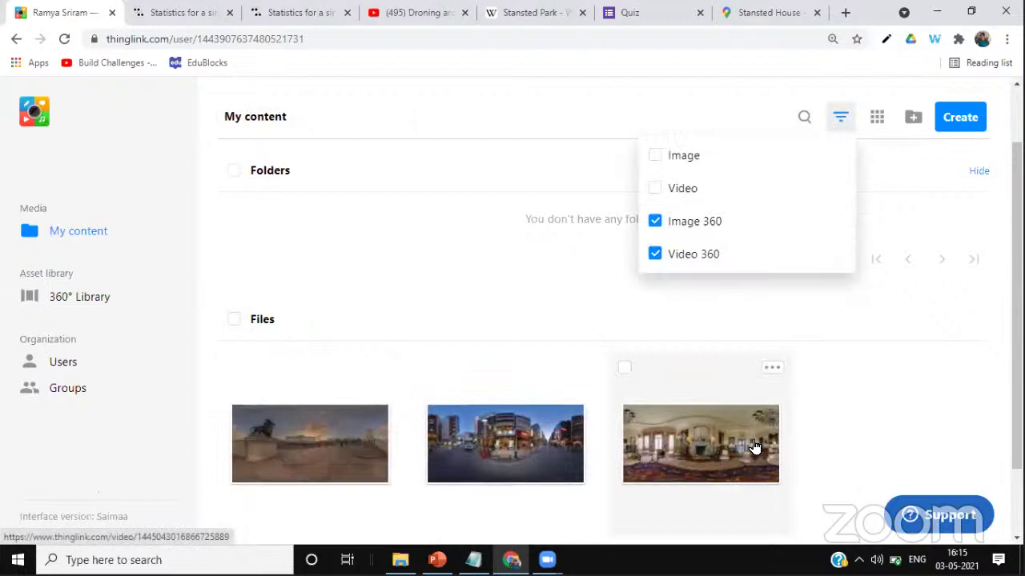
left_click(682, 160)
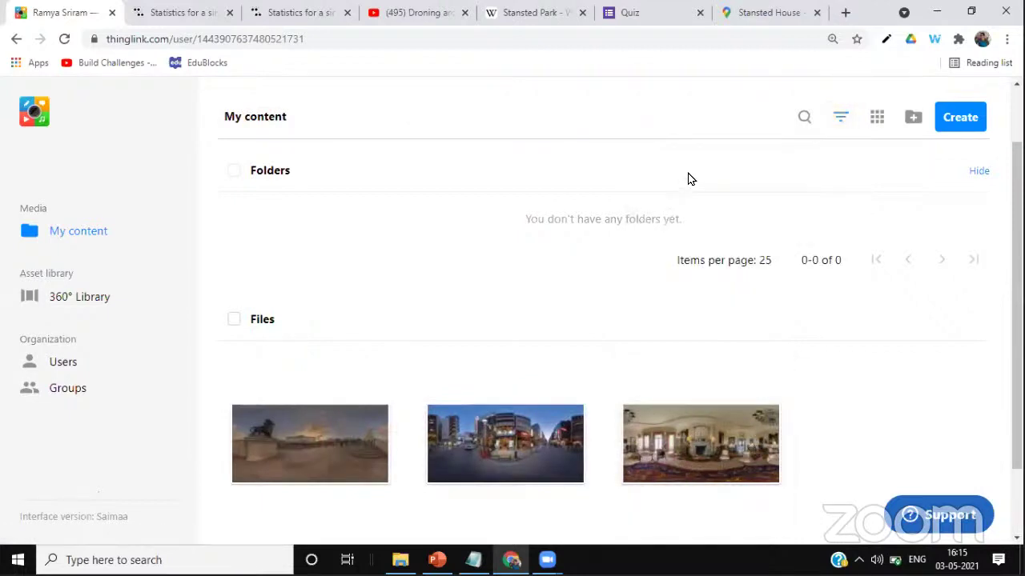
left_click(839, 118)
left_click(654, 189)
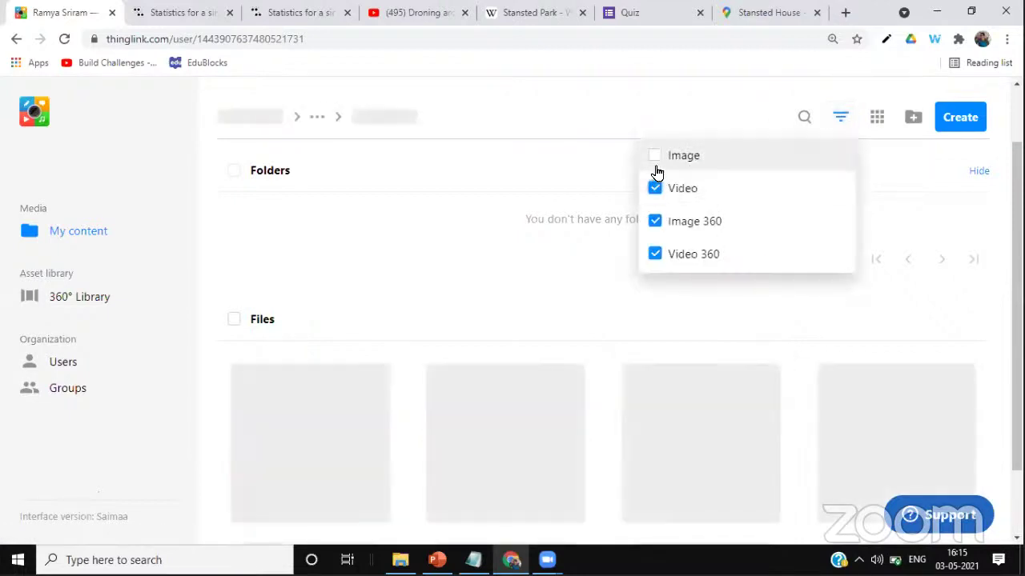
left_click(656, 157)
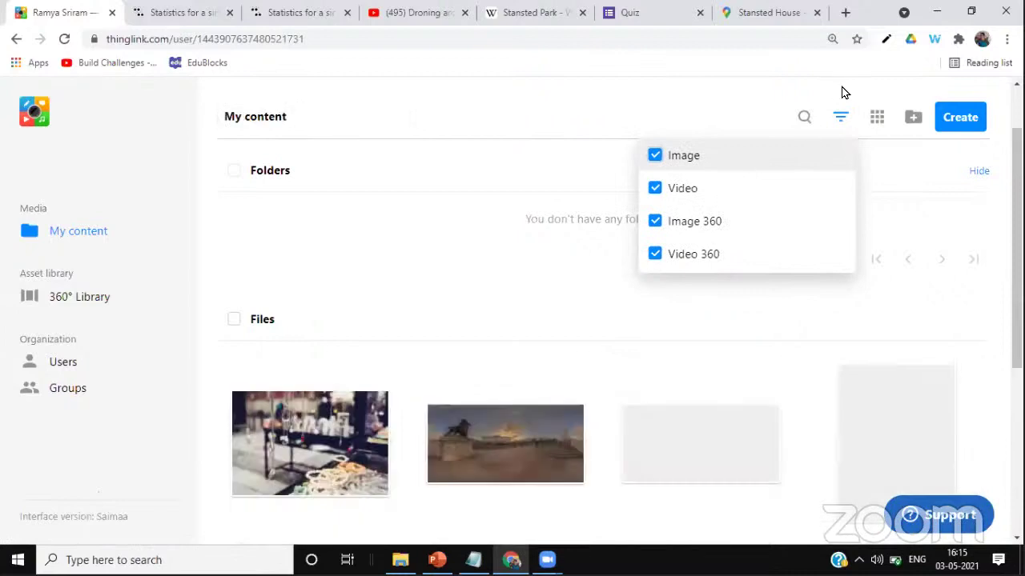
left_click(876, 121)
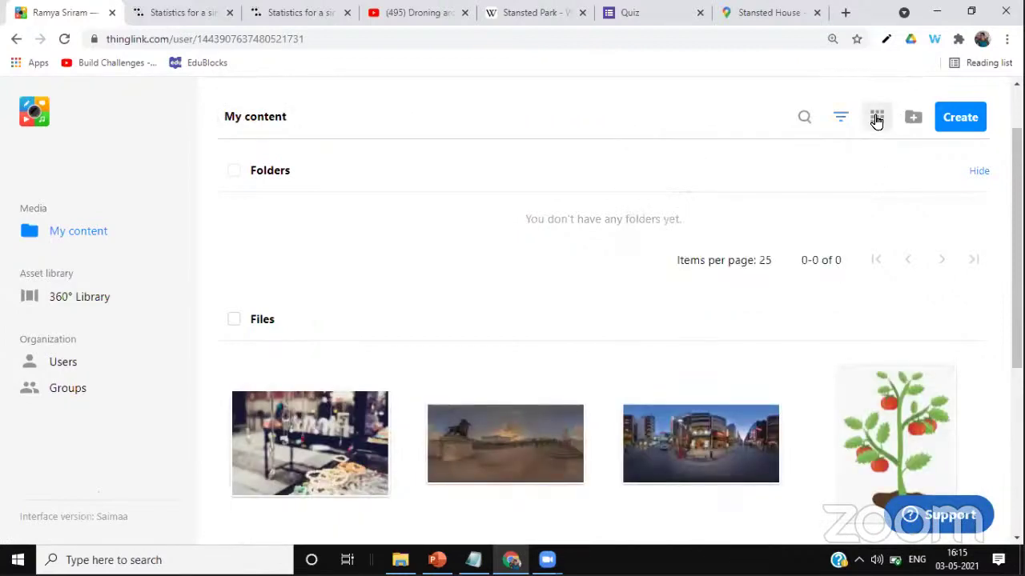
left_click(876, 120)
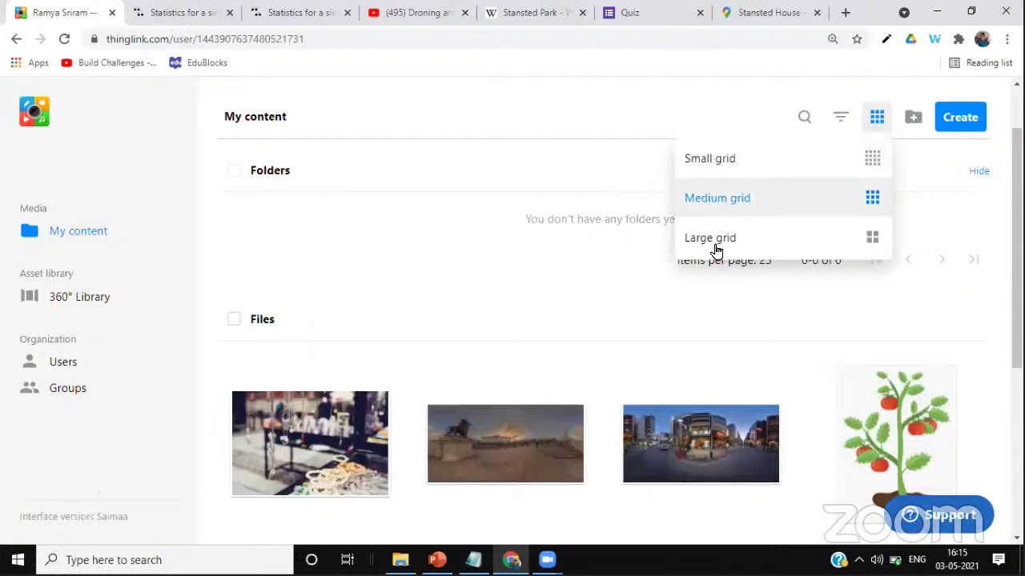
left_click(715, 161)
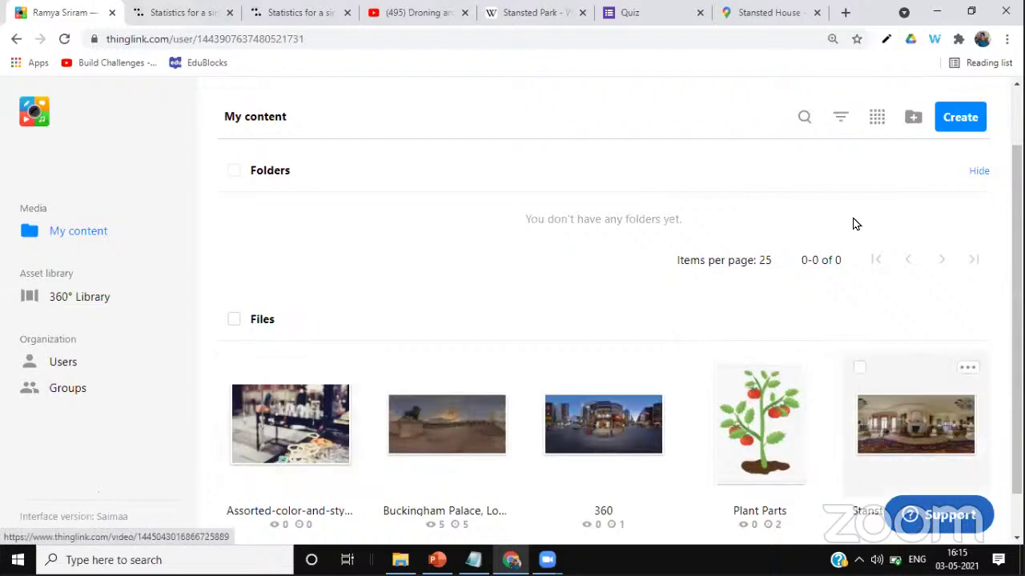
left_click(881, 121)
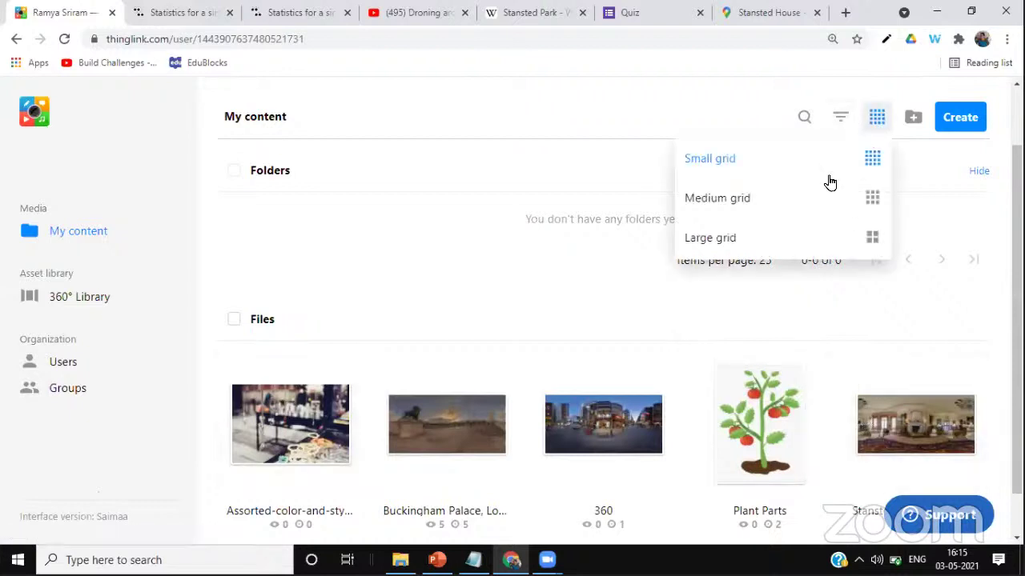
left_click(749, 207)
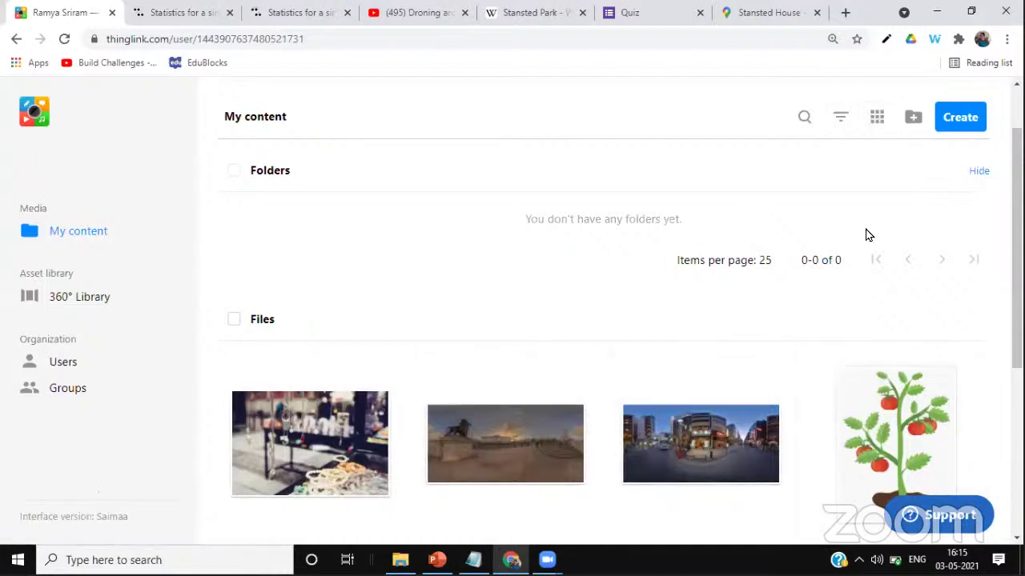
left_click(915, 120)
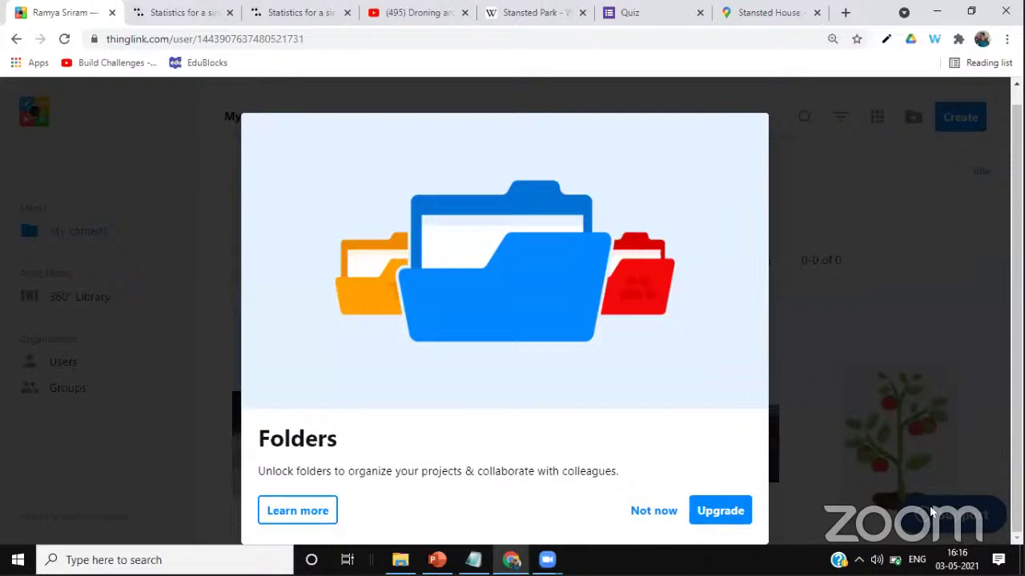
left_click(655, 514)
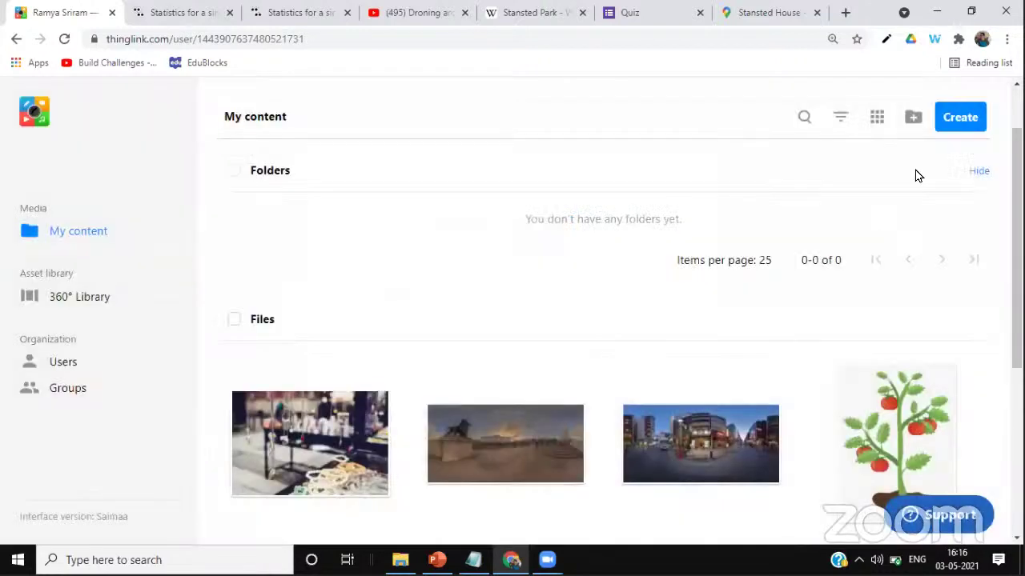
left_click(955, 118)
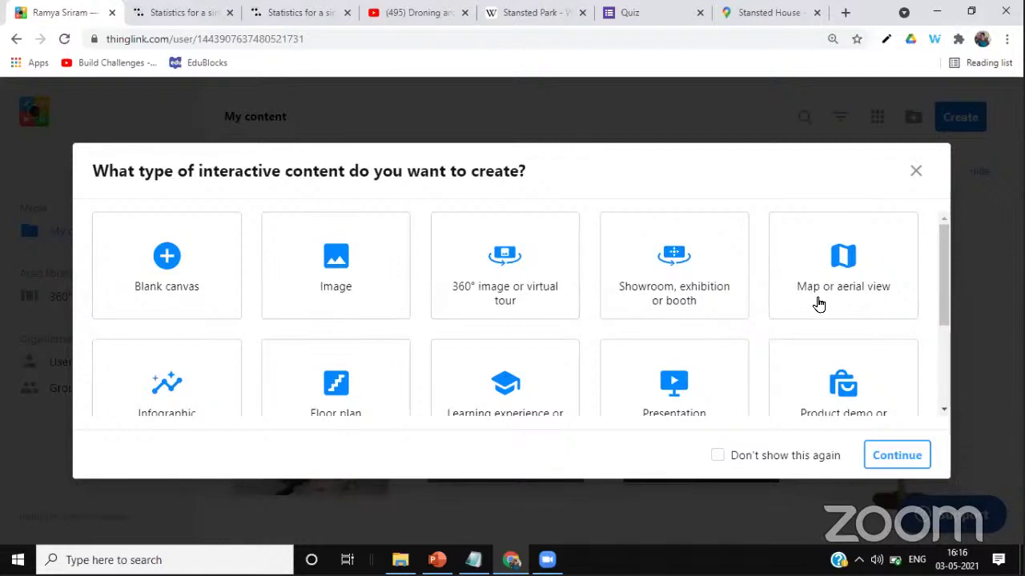
scroll(188, 382, "down", 2)
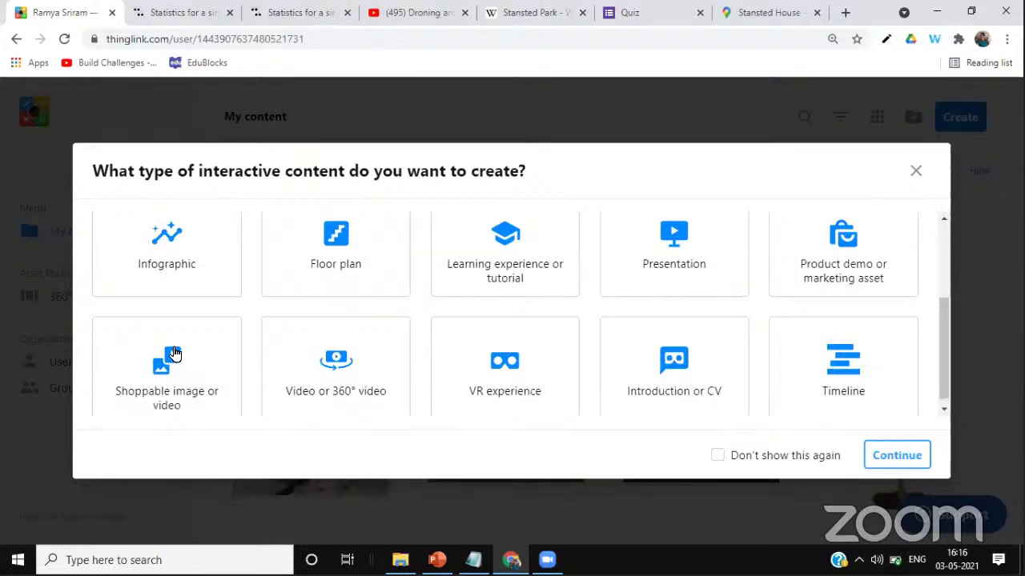
scroll(664, 368, "down", 1)
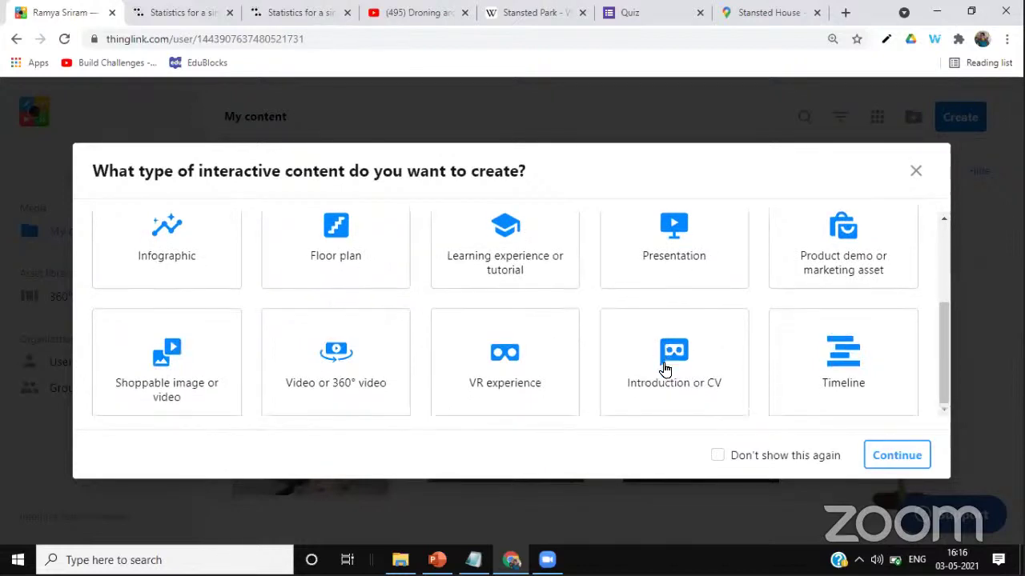
scroll(663, 372, "up", 2)
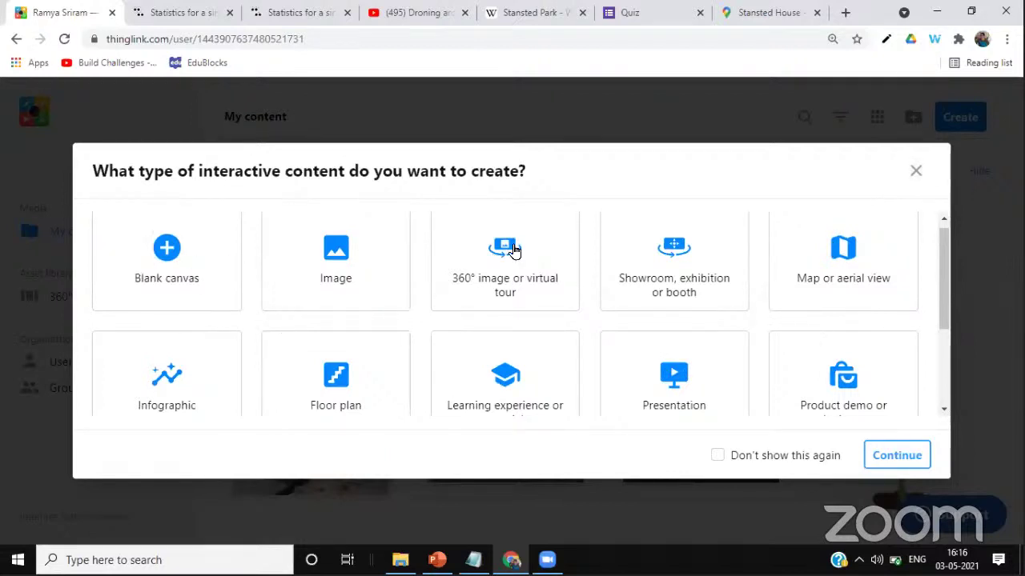
left_click(916, 173)
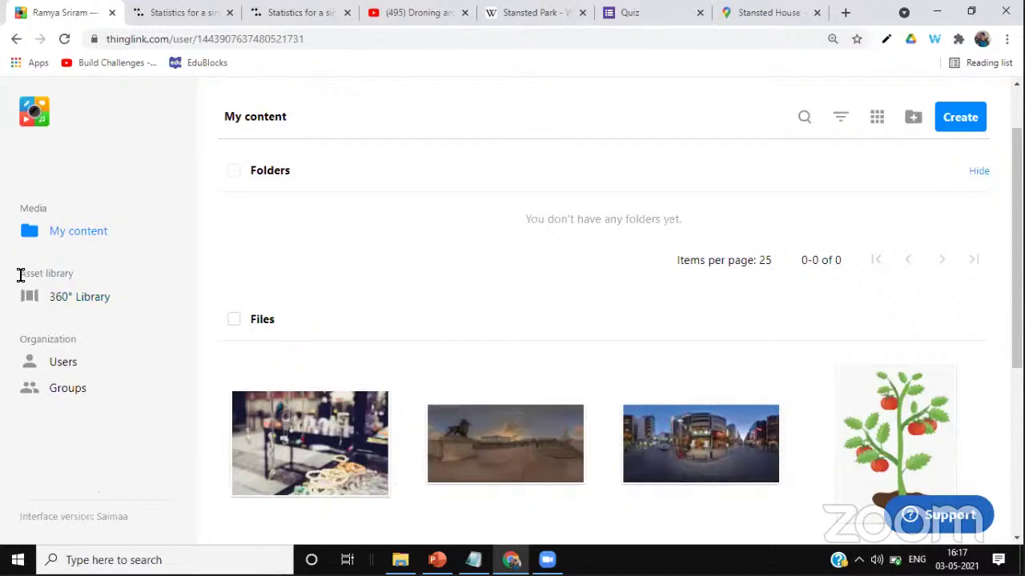
Open the 360° Library collection from the sidebar
left_click_drag(21, 274, 71, 275)
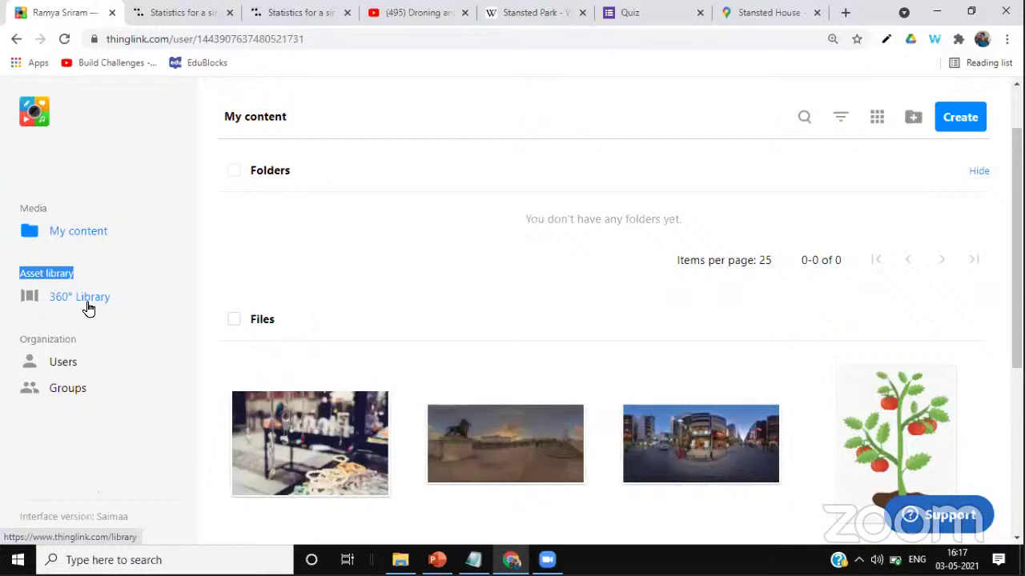
left_click(86, 302)
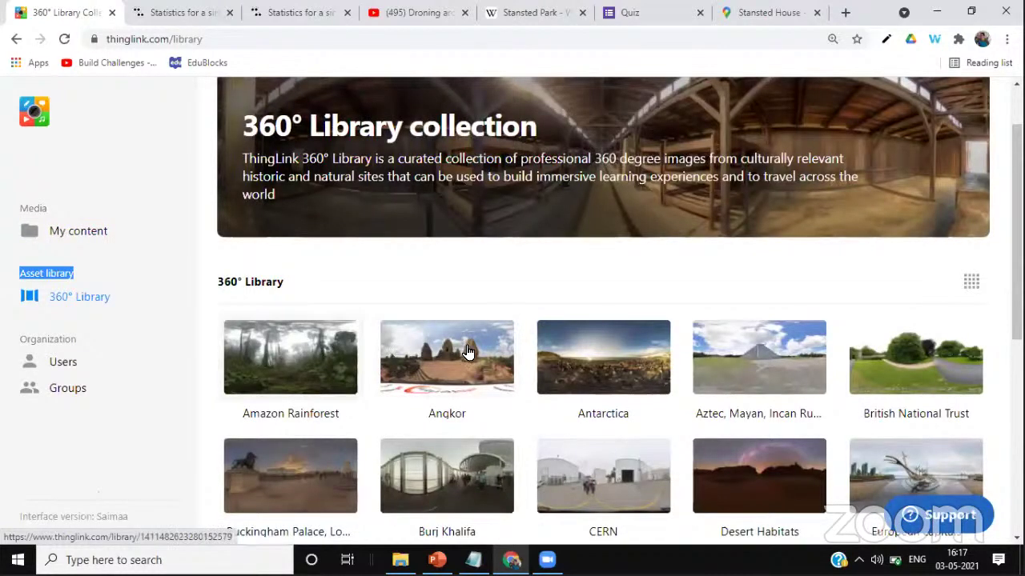
scroll(469, 352, "down", 1)
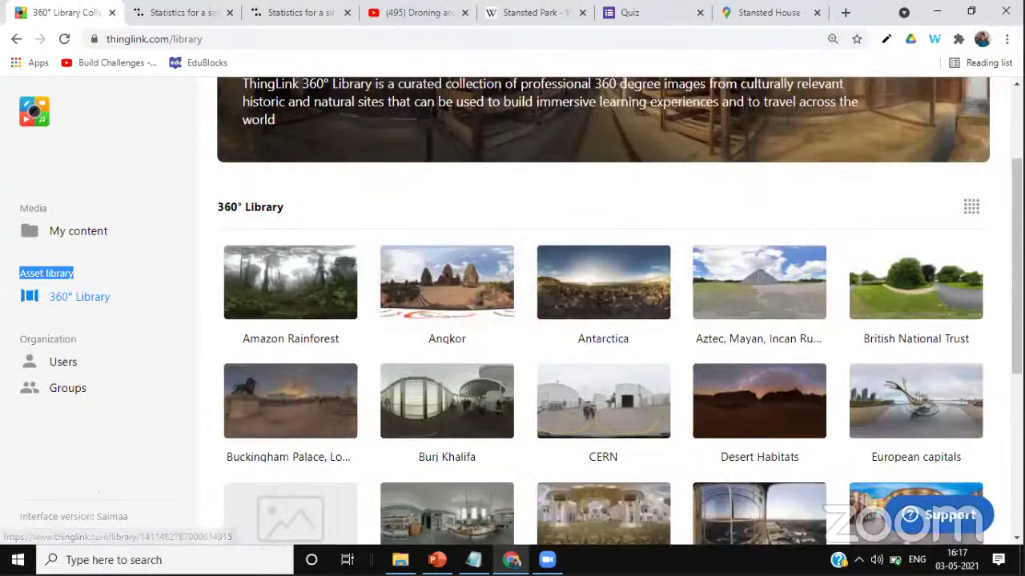
Zoom the browser page in and scroll down to the Featured tour: Stansted row
left_click(1007, 39)
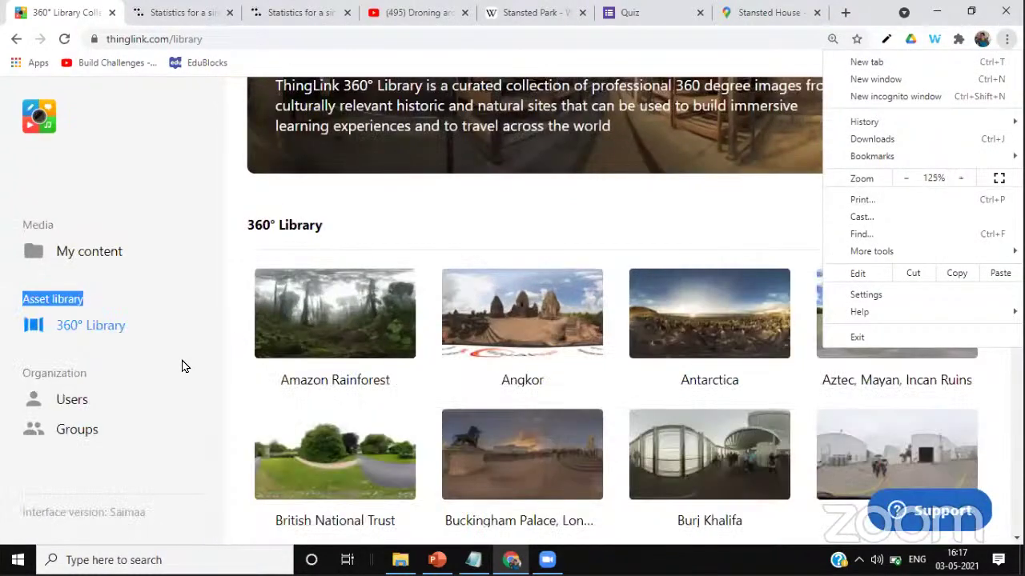
left_click(184, 365)
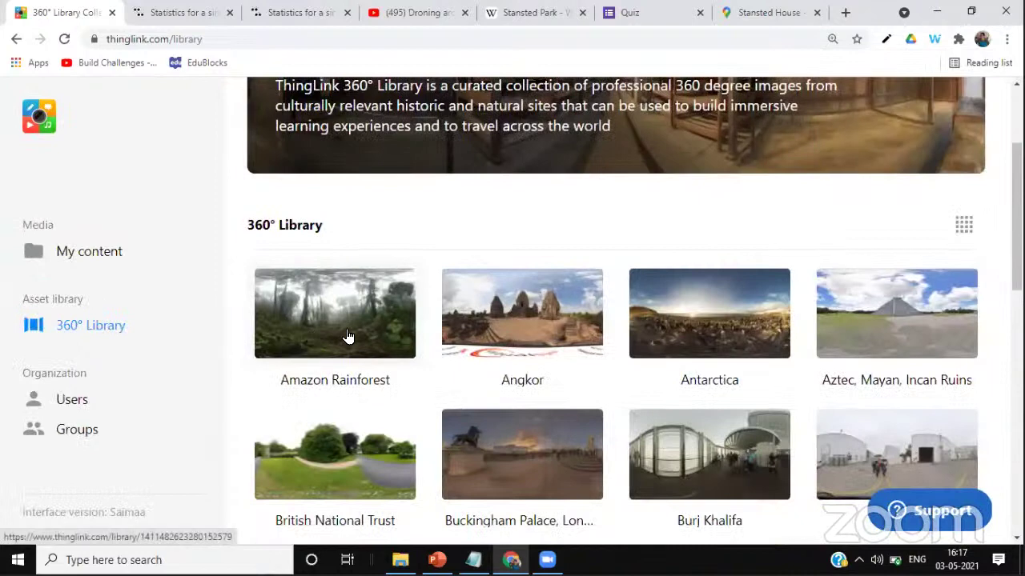
scroll(348, 336, "down", 1)
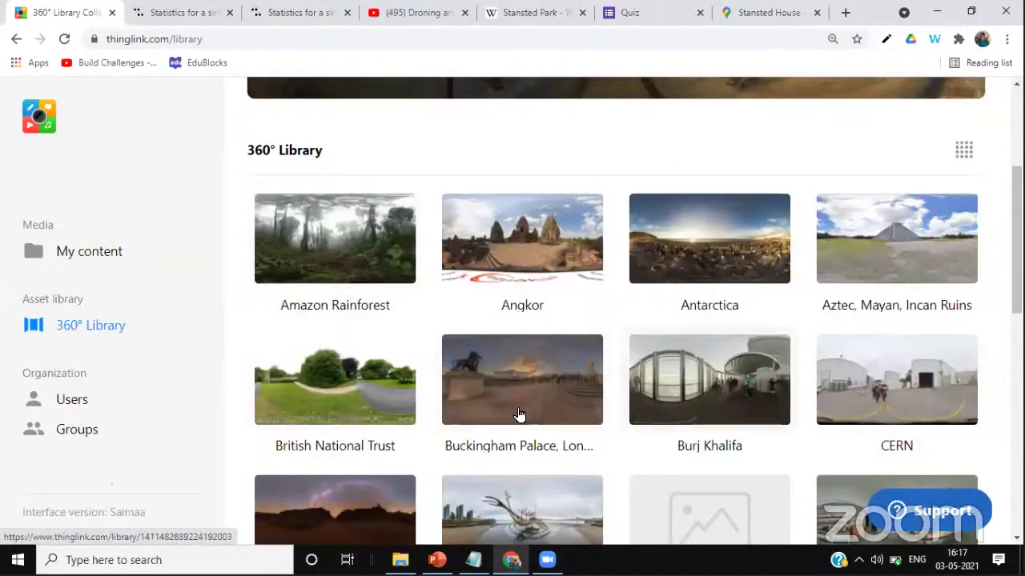
scroll(791, 396, "down", 2)
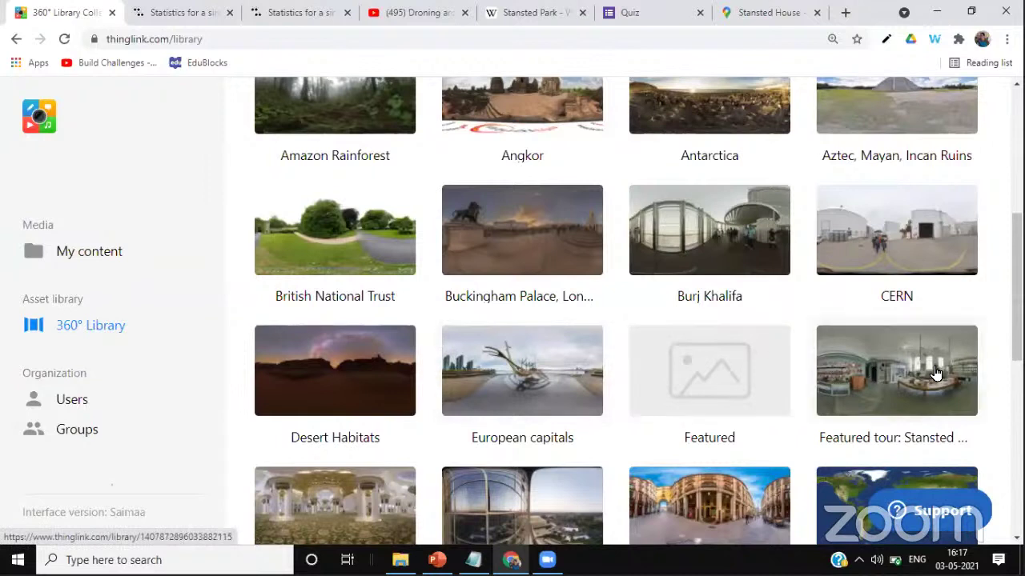
scroll(864, 386, "down", 1)
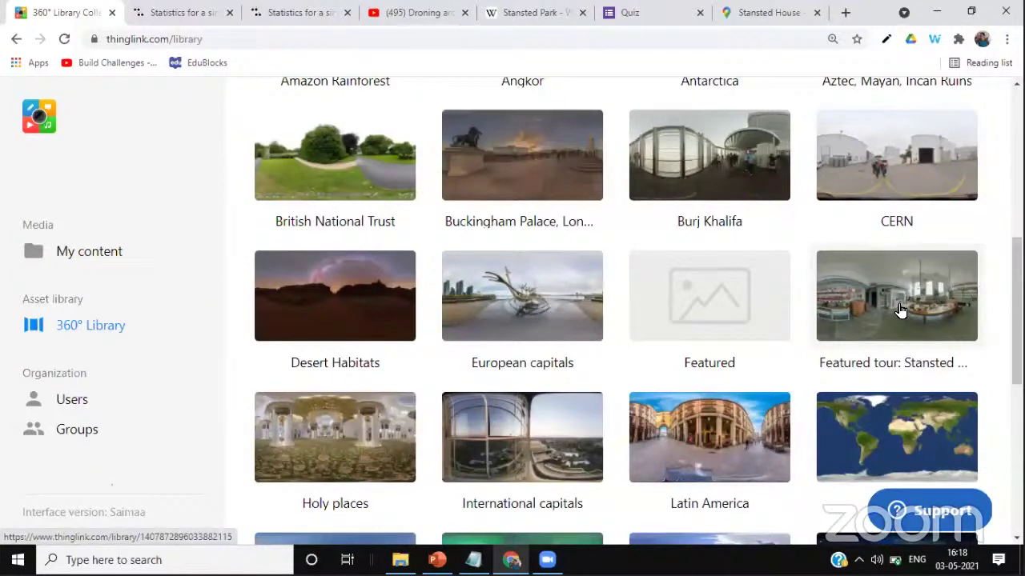
Open the Featured tour: Stansted House album and its 'Stansted house, music room' panorama
left_click(900, 308)
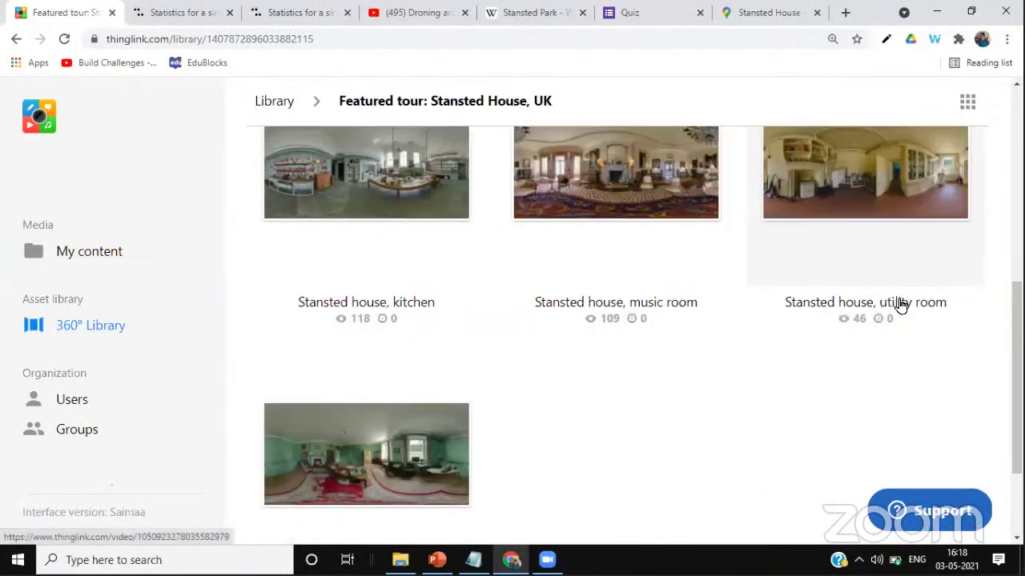
scroll(592, 350, "up", 4)
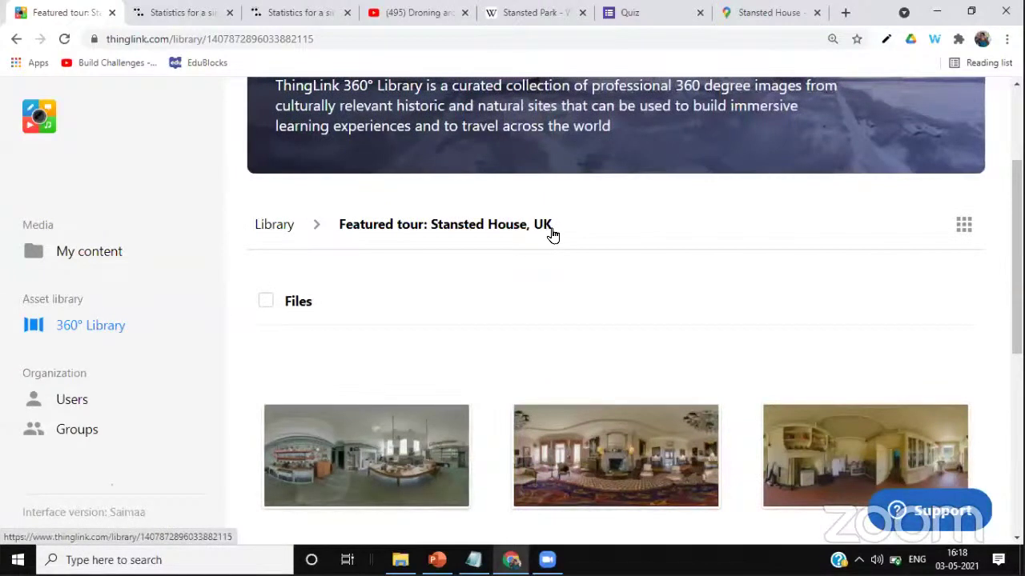
scroll(549, 235, "down", 3)
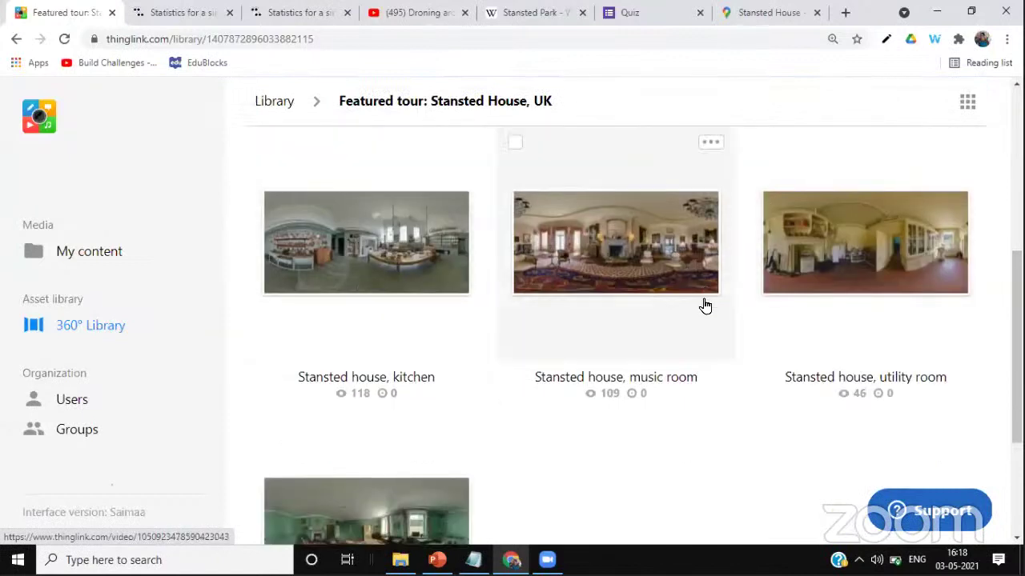
scroll(705, 307, "down", 1)
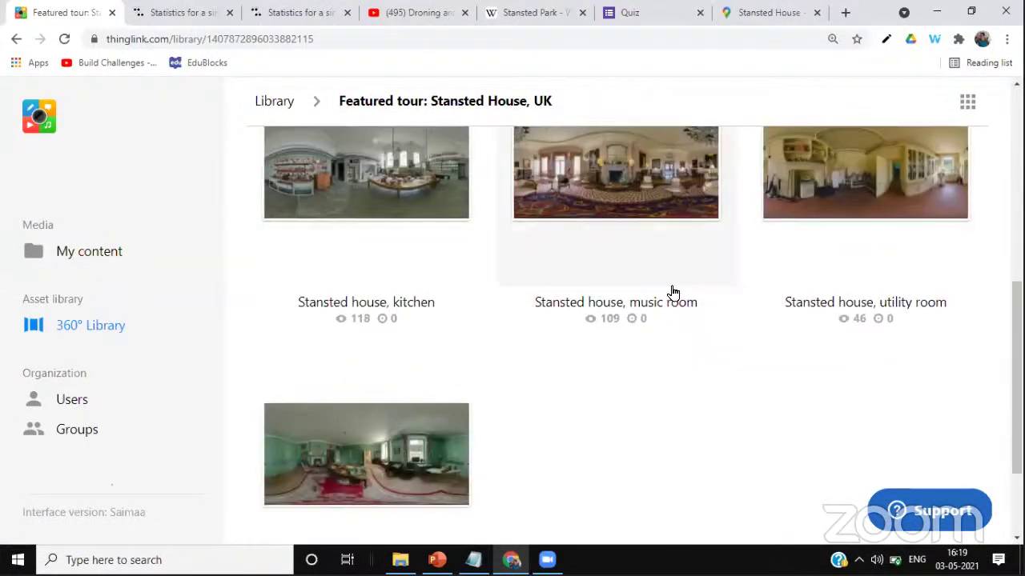
scroll(672, 292, "up", 1)
left_click(615, 230)
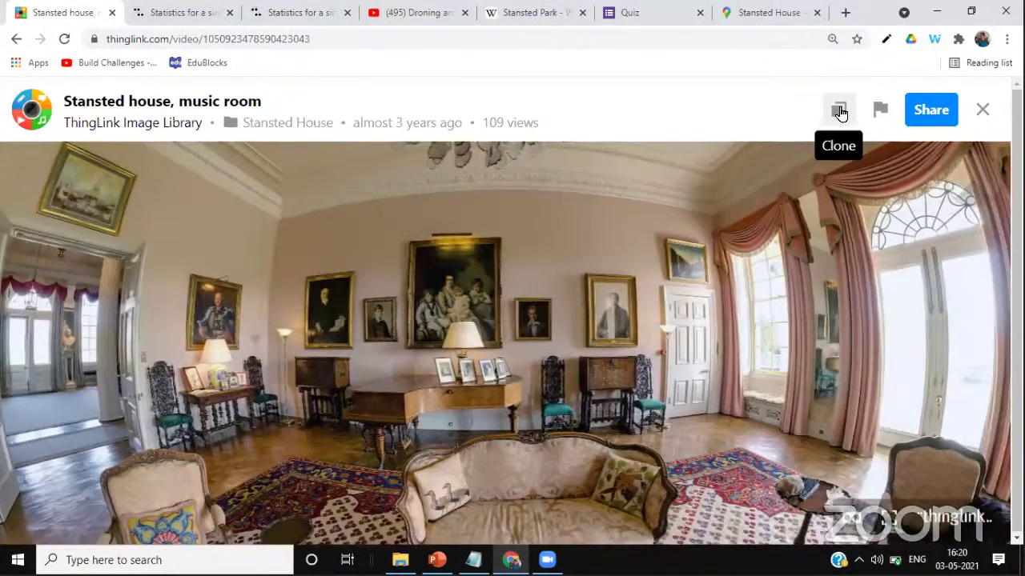
Clone the 'Stansted house, music room' panorama into your own files
left_click(840, 114)
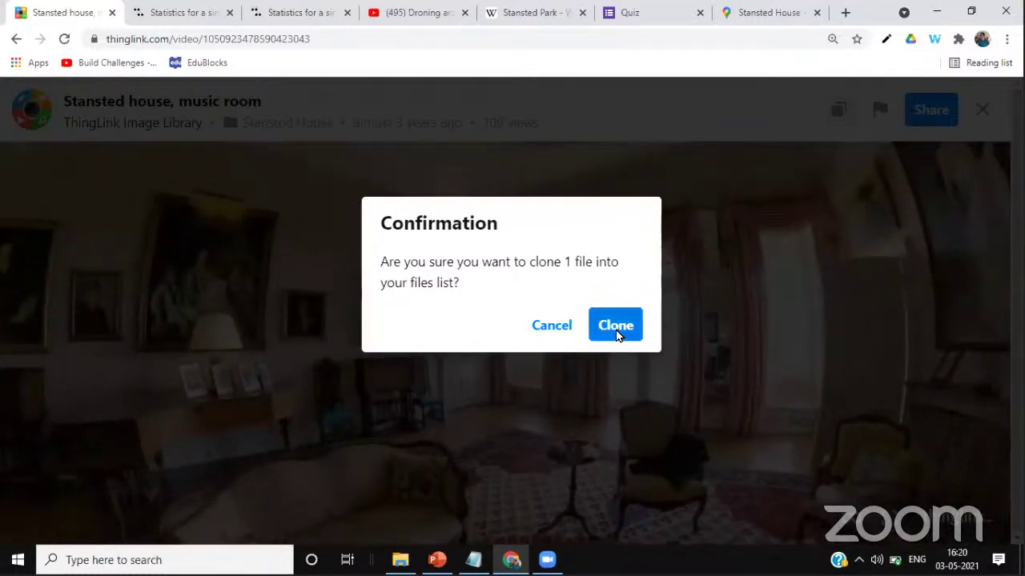
left_click(618, 334)
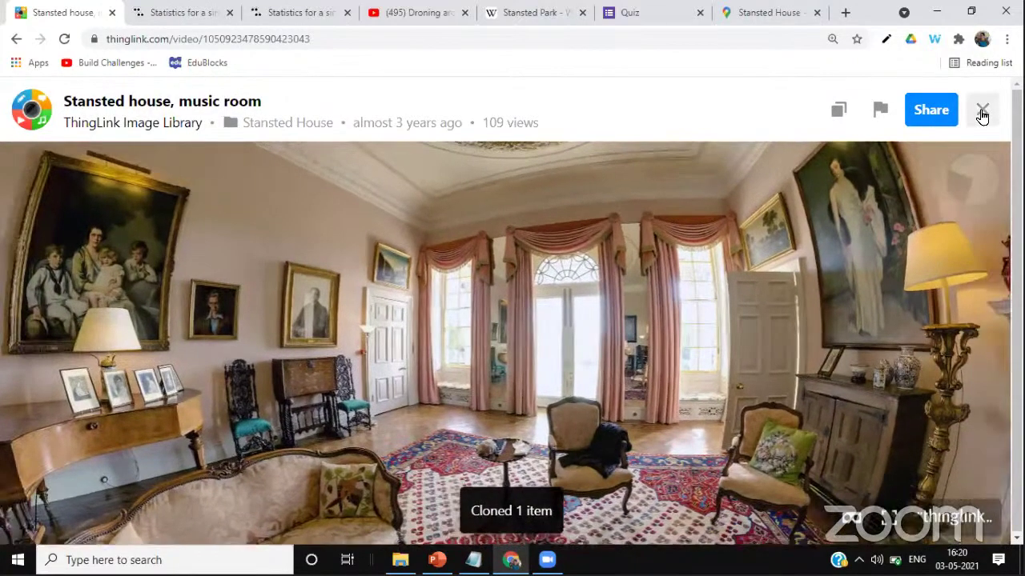
Clone the green-walled 'Stansted house' panorama, then close its viewer back to the album
key("Escape")
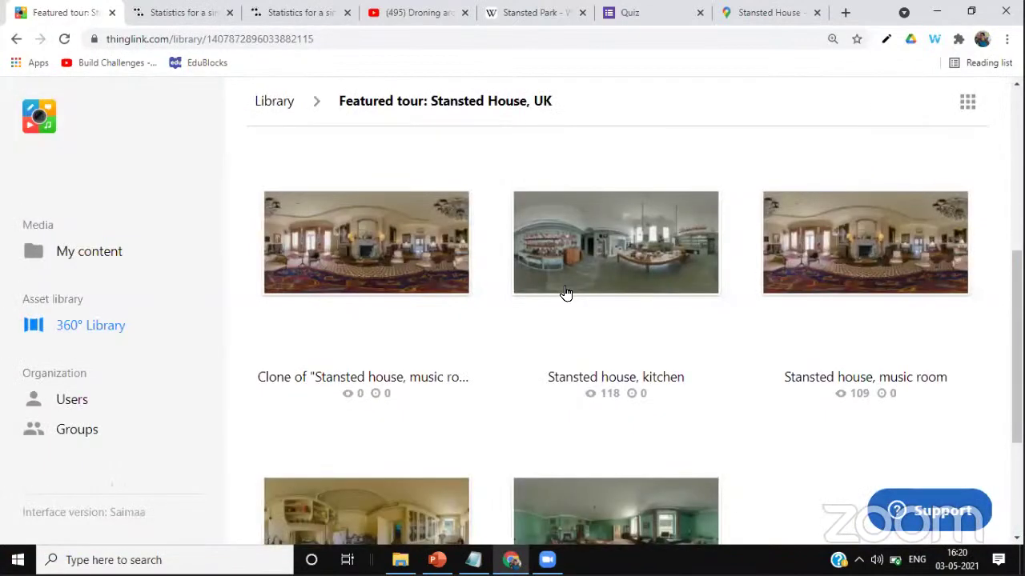
scroll(564, 292, "down", 1)
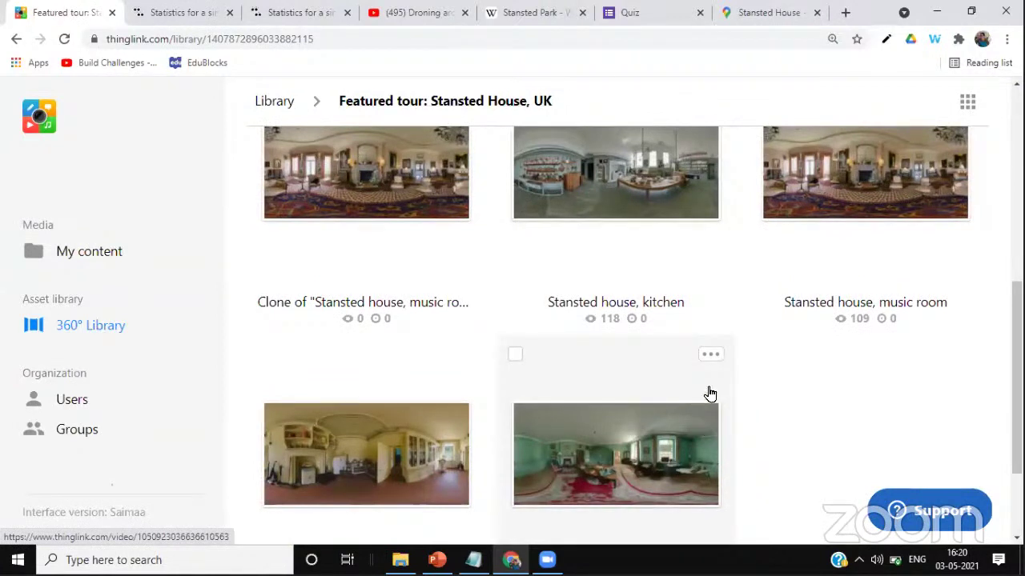
left_click(635, 440)
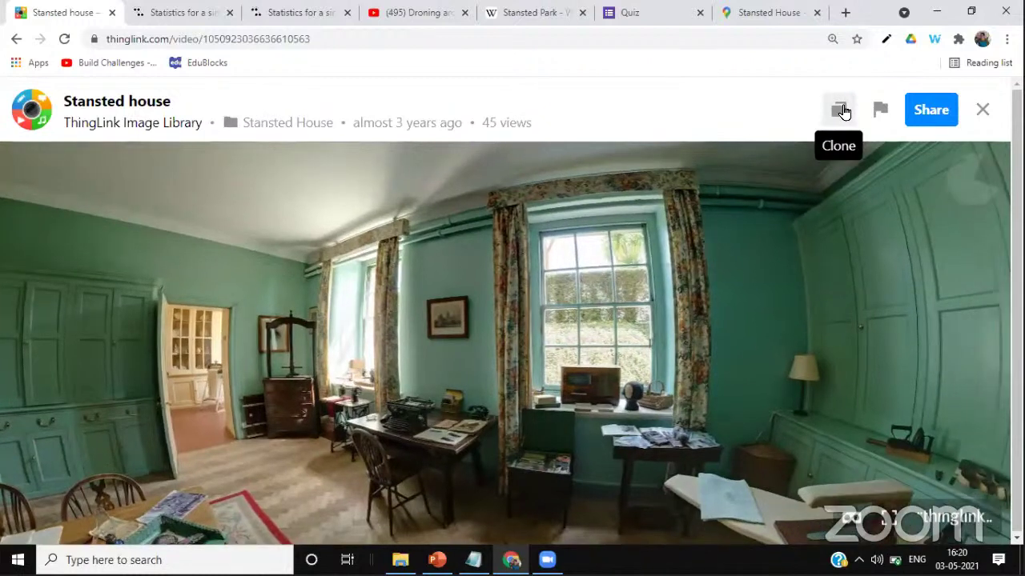
left_click(842, 111)
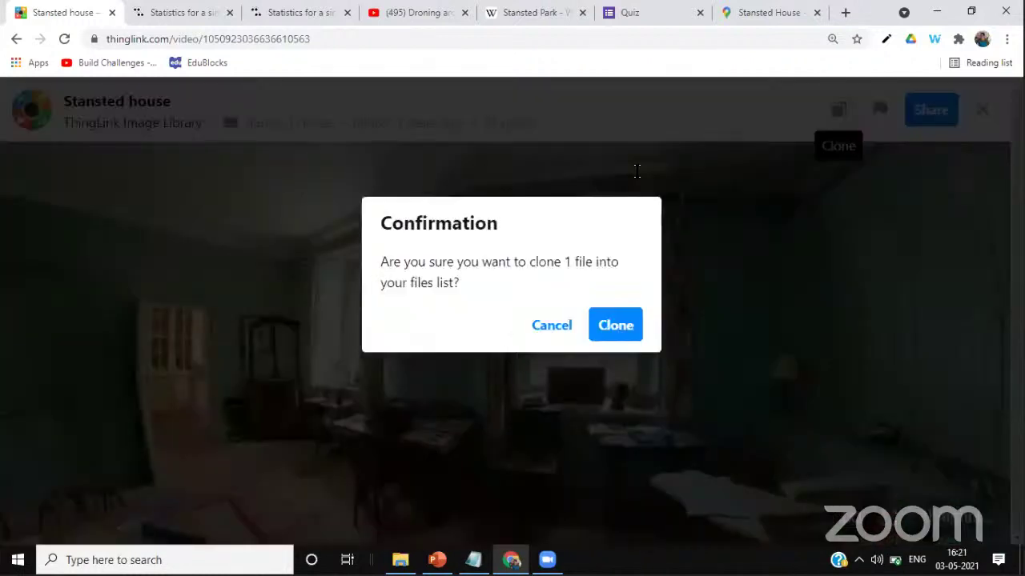
left_click(610, 327)
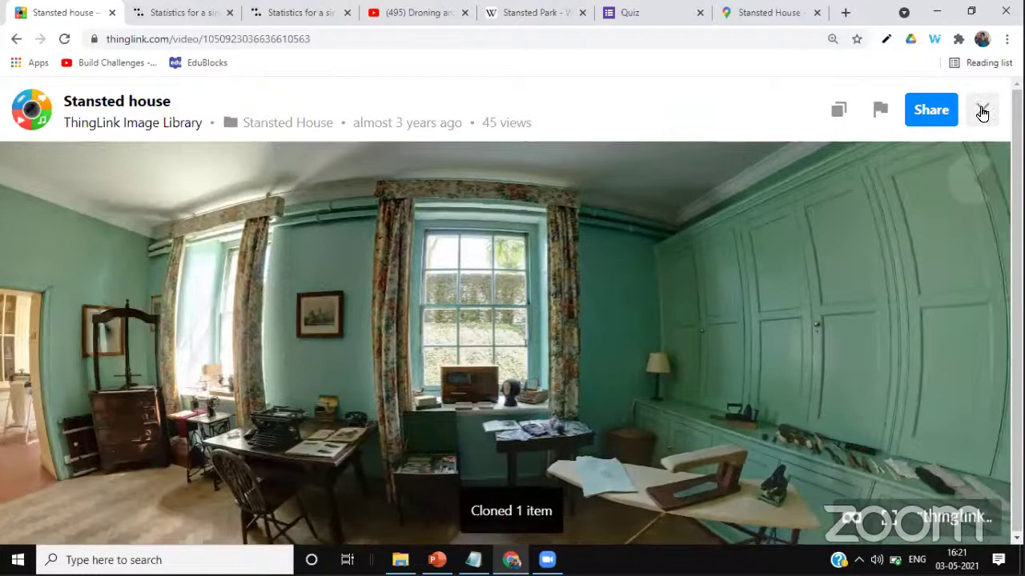
left_click(982, 113)
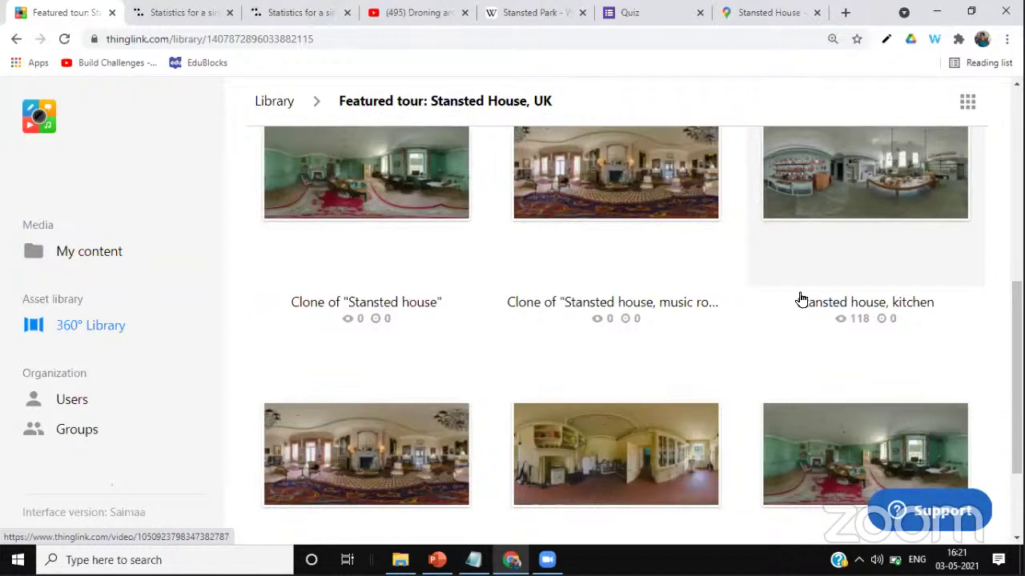
Go to My content, where Clone of 'Stansted house' and the music room clone are listed first
left_click(86, 254)
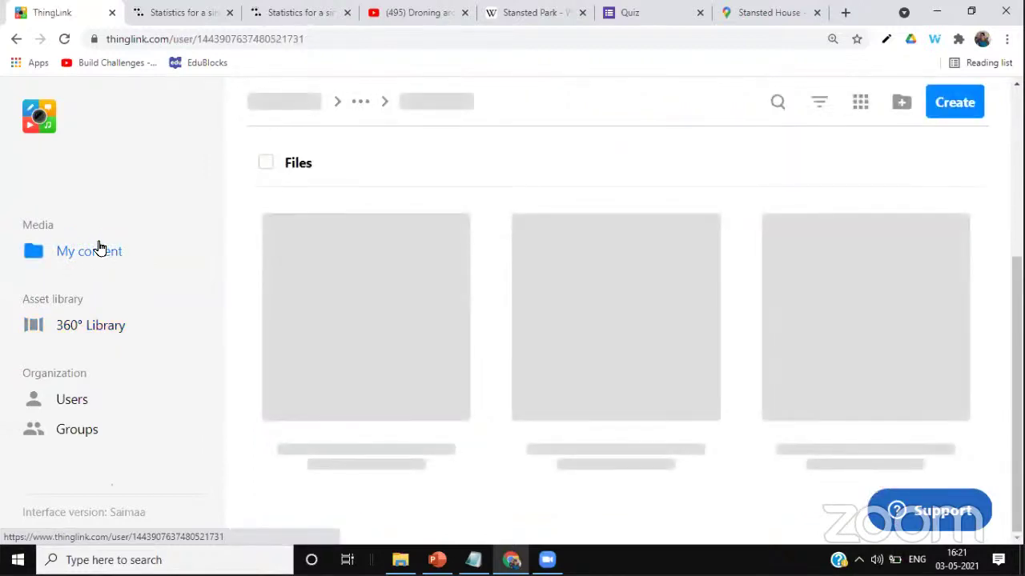
scroll(381, 264, "up", 1)
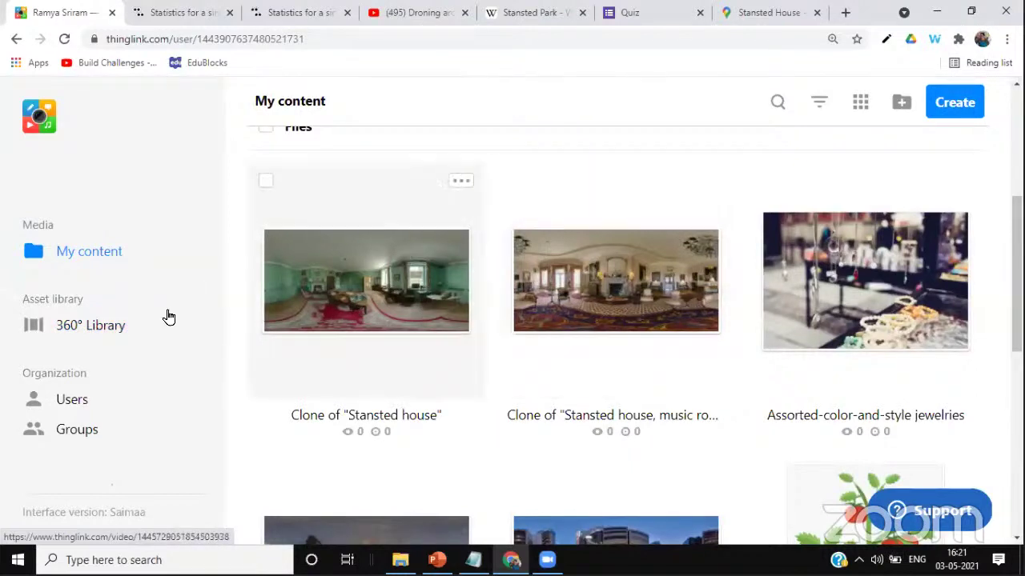
left_click(88, 327)
scroll(725, 365, "down", 1)
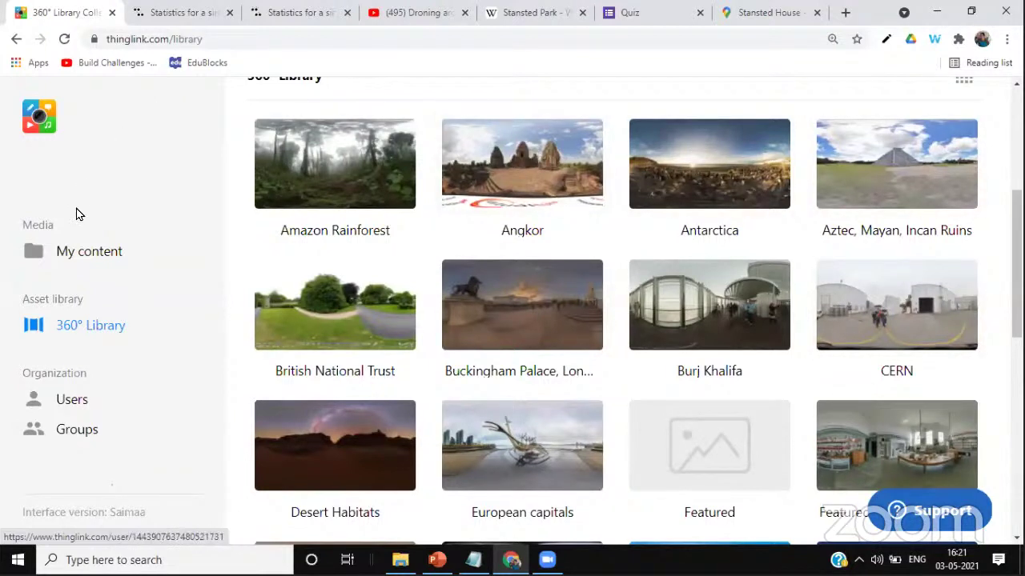
left_click(70, 258)
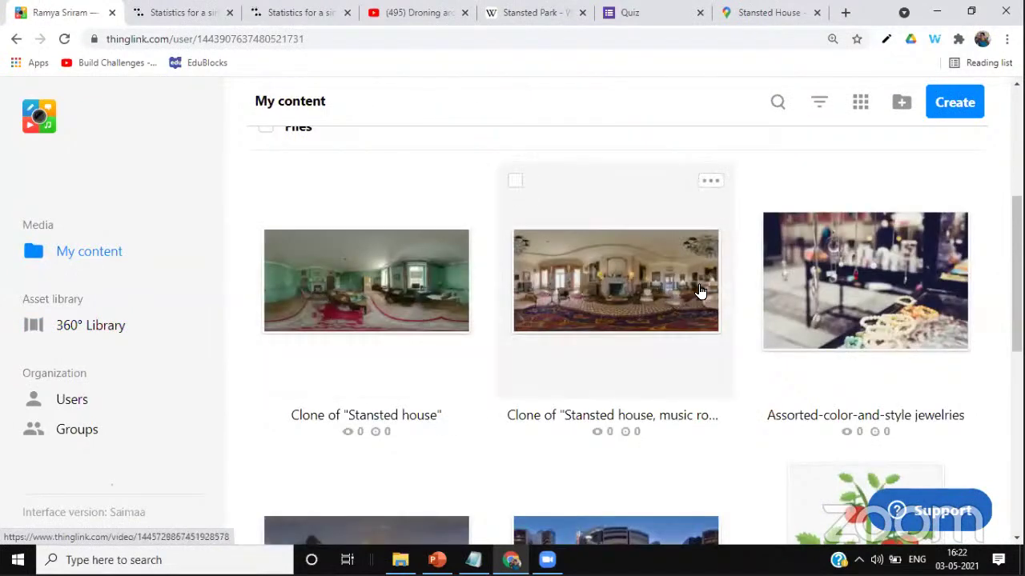
Open the music room clone and rename it to 'Stansted house, music room'
left_click(633, 286)
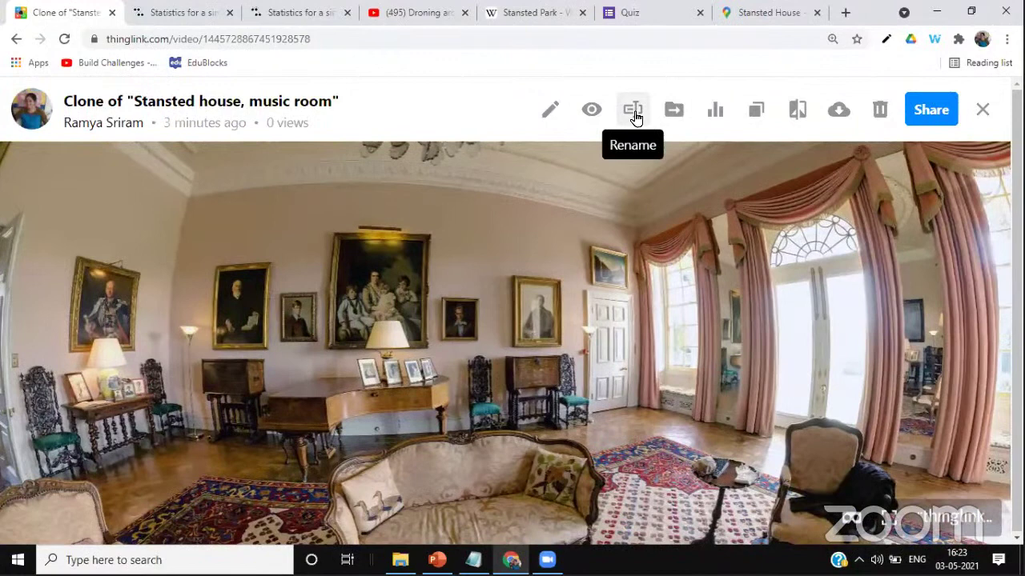
left_click(633, 112)
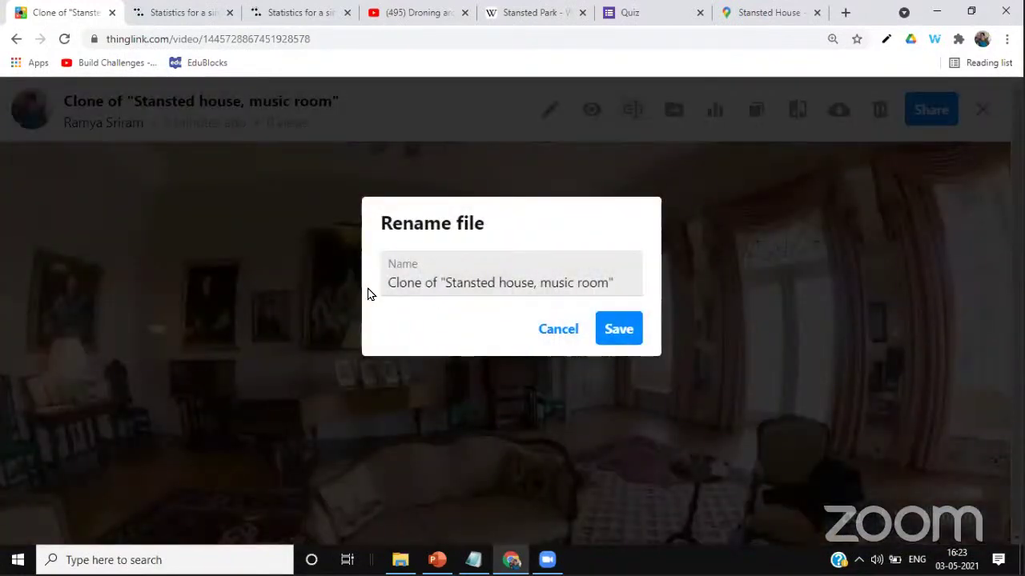
left_click_drag(445, 282, 367, 294)
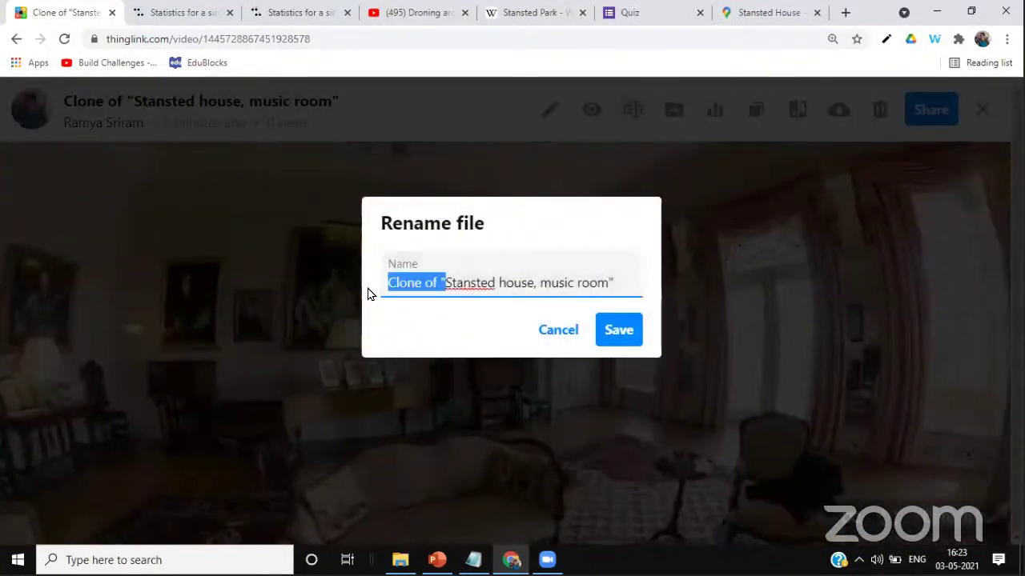
key("BackSpace")
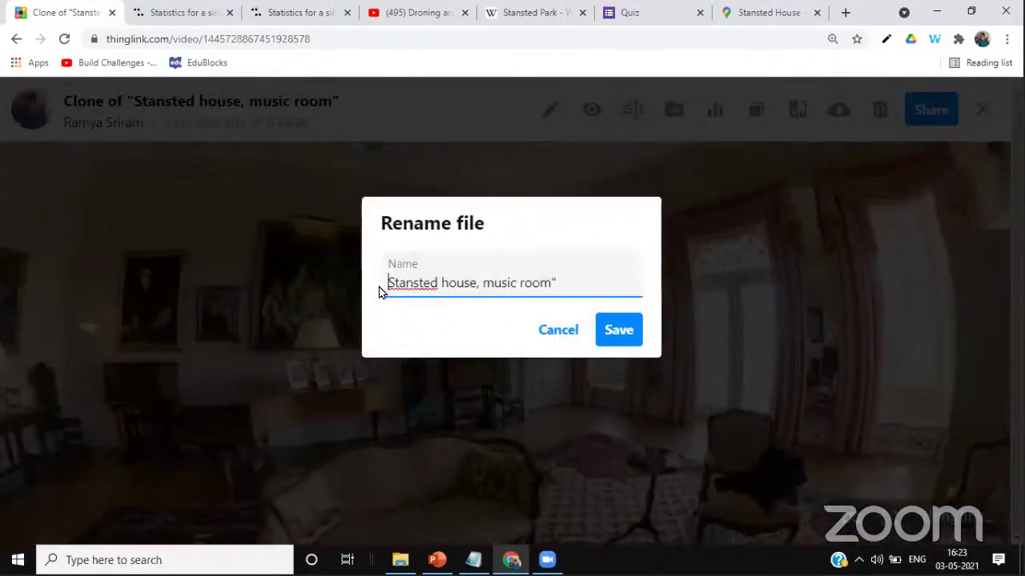
double_click(558, 278)
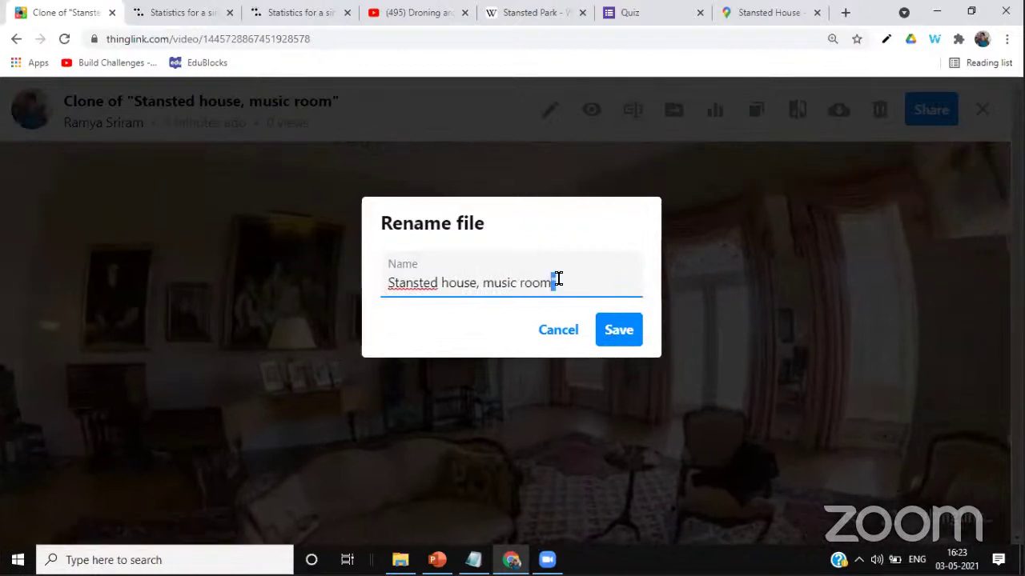
key("BackSpace")
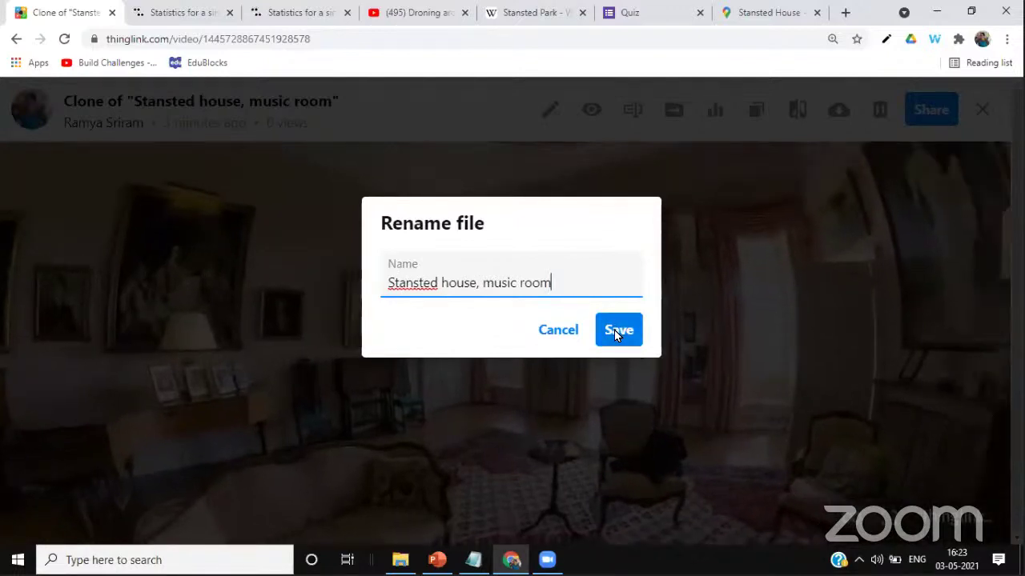
left_click(616, 330)
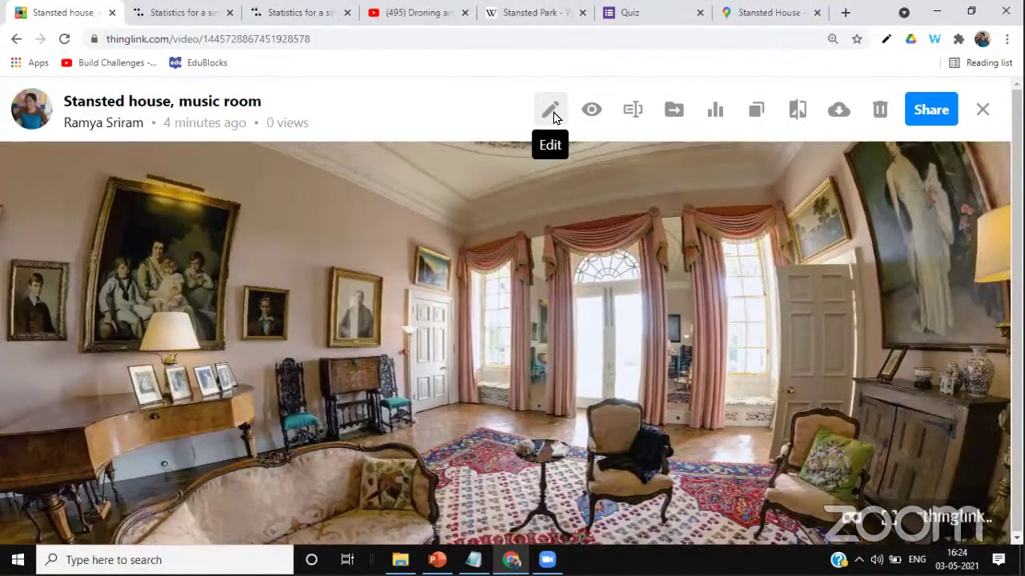
Switch the music room panorama into the scene editor with the Edit pencil
left_click(553, 114)
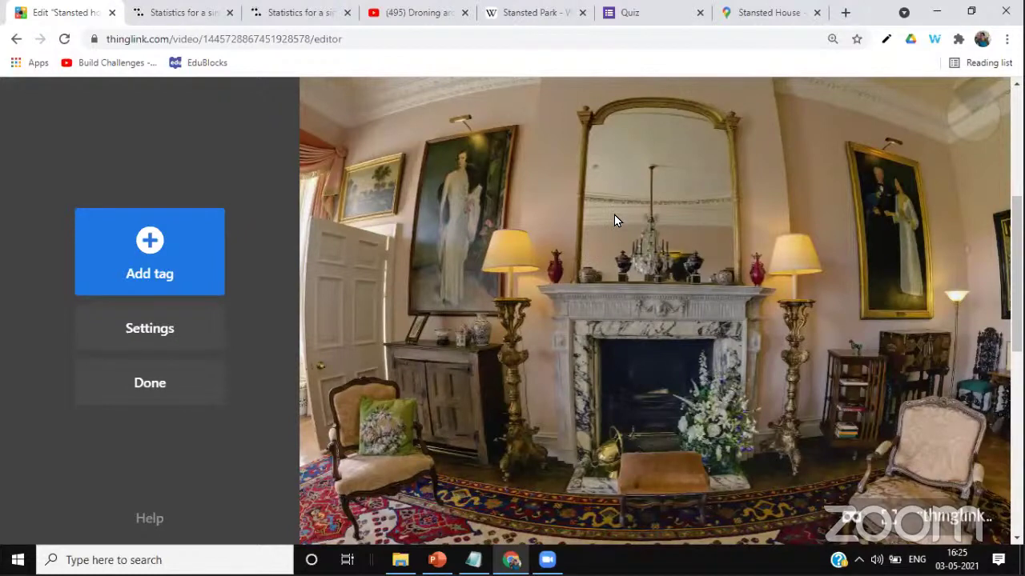
Start a new tag and browse the types: text and media, text label, website content, tour
left_click(148, 249)
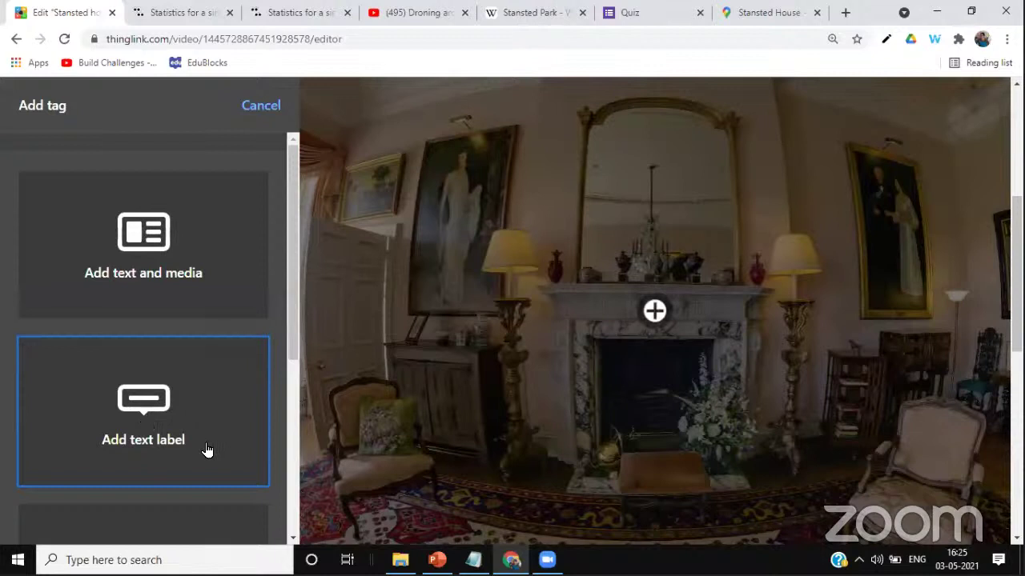
scroll(206, 451, "down", 2)
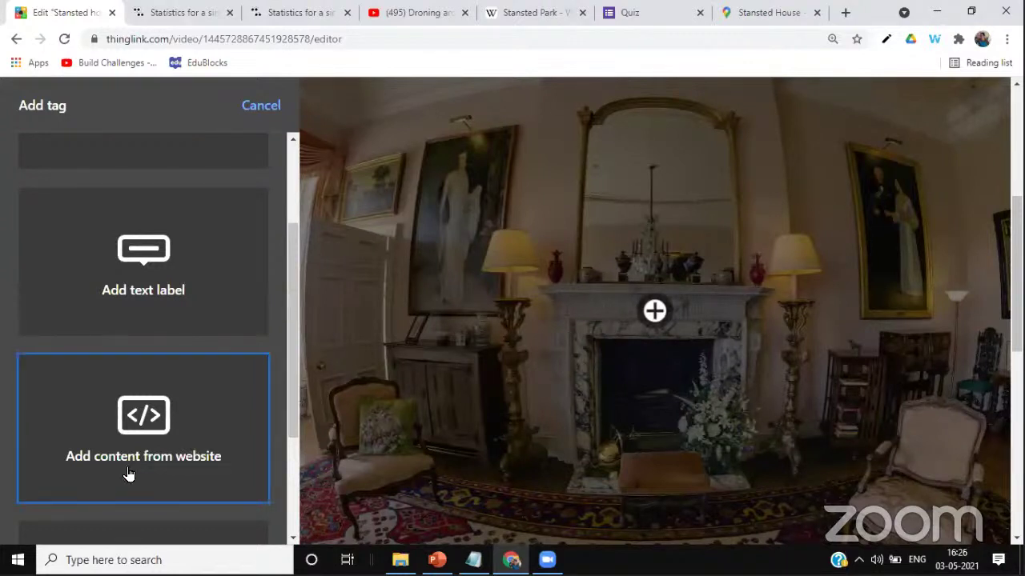
scroll(128, 474, "down", 2)
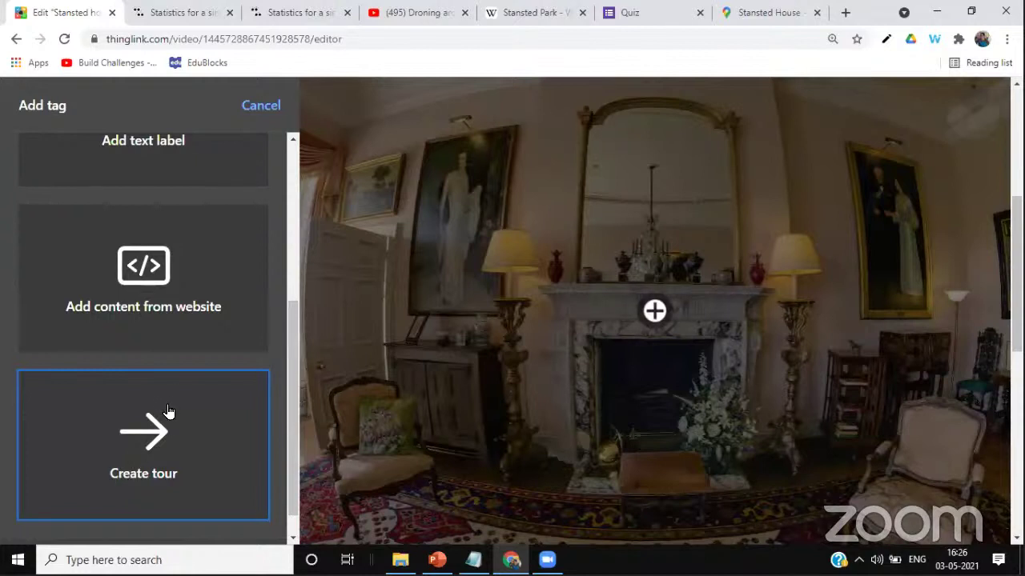
scroll(166, 412, "up", 4)
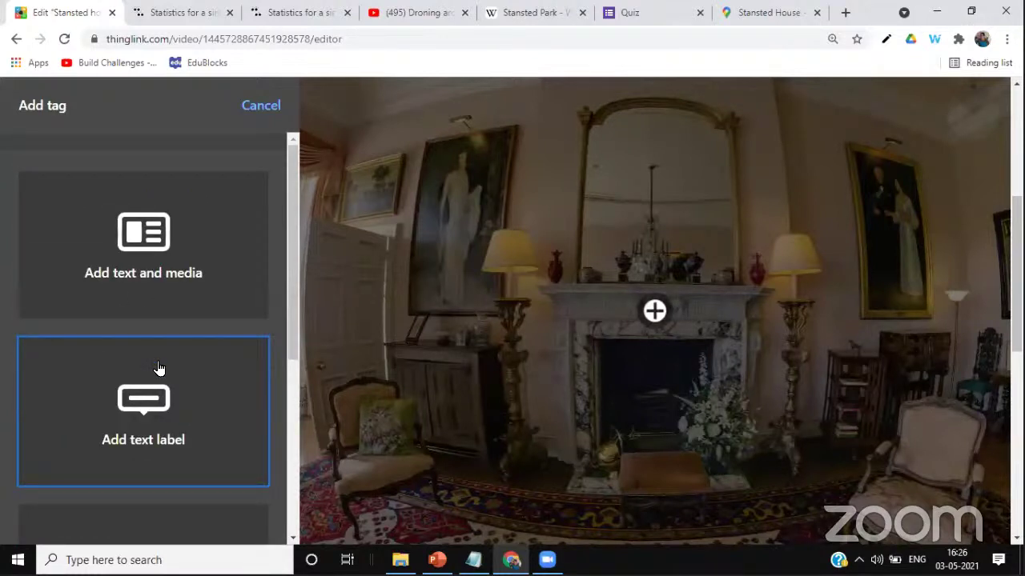
Choose Add text label as the type for the new fireplace tag
left_click(144, 408)
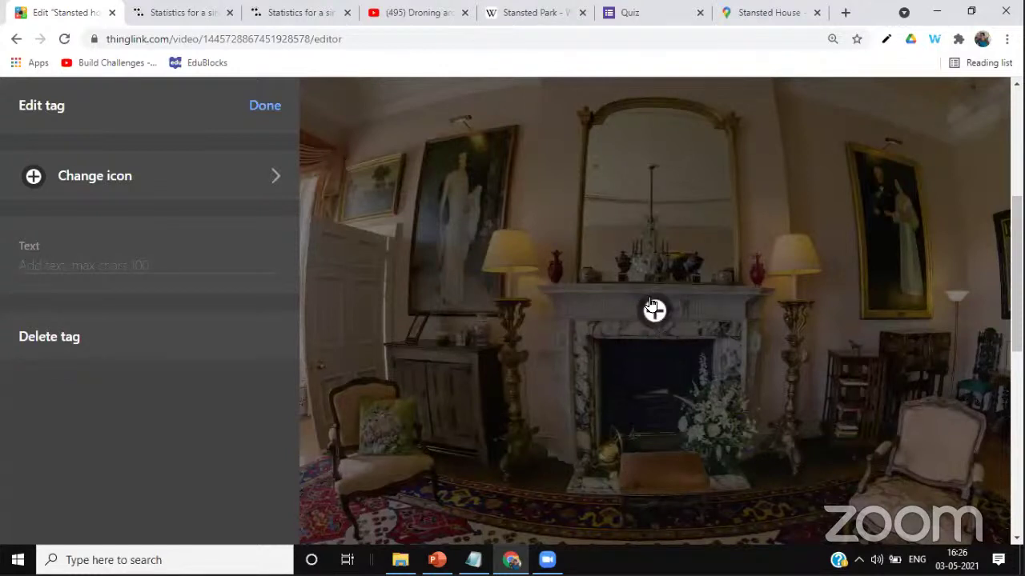
Change the fireplace tag's icon to the red numbered '1' icon
left_click(114, 177)
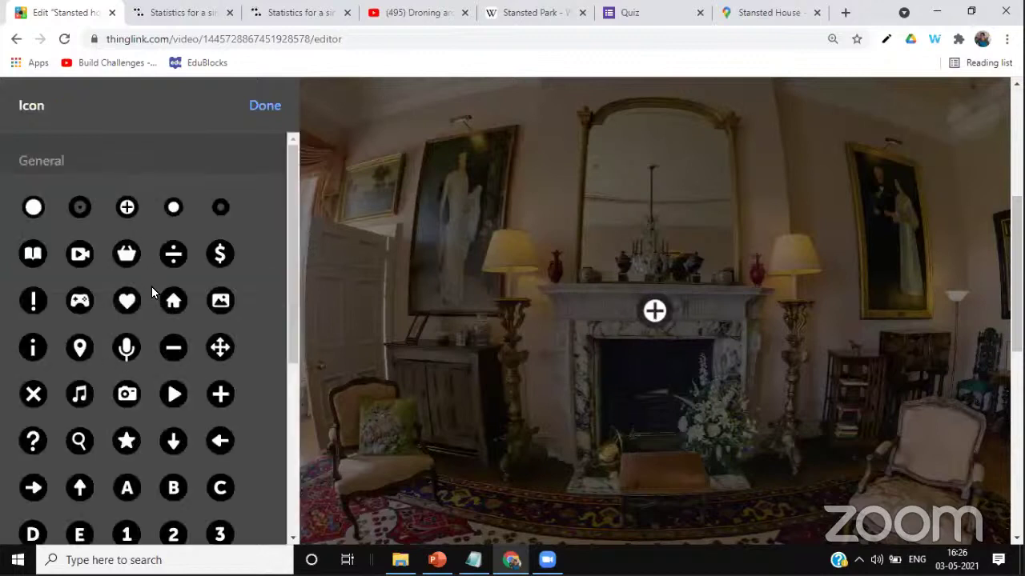
scroll(159, 328, "down", 1)
scroll(160, 328, "down", 2)
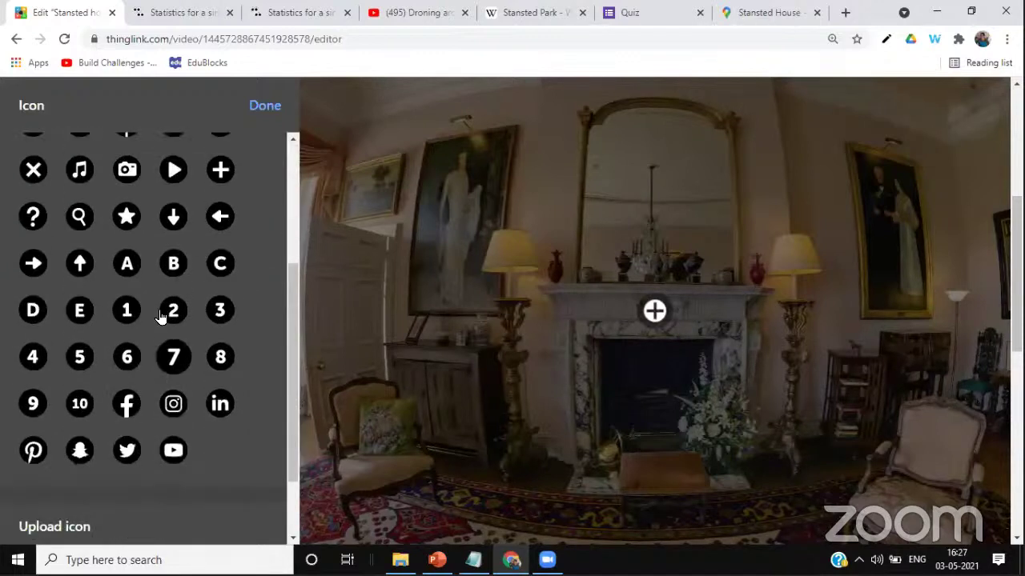
scroll(167, 248, "up", 2)
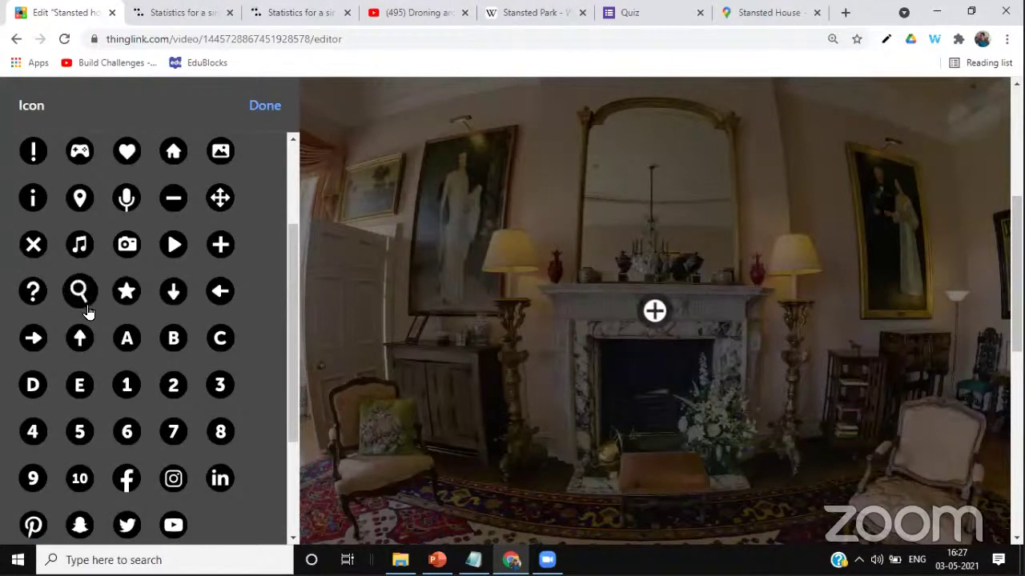
scroll(138, 361, "down", 1)
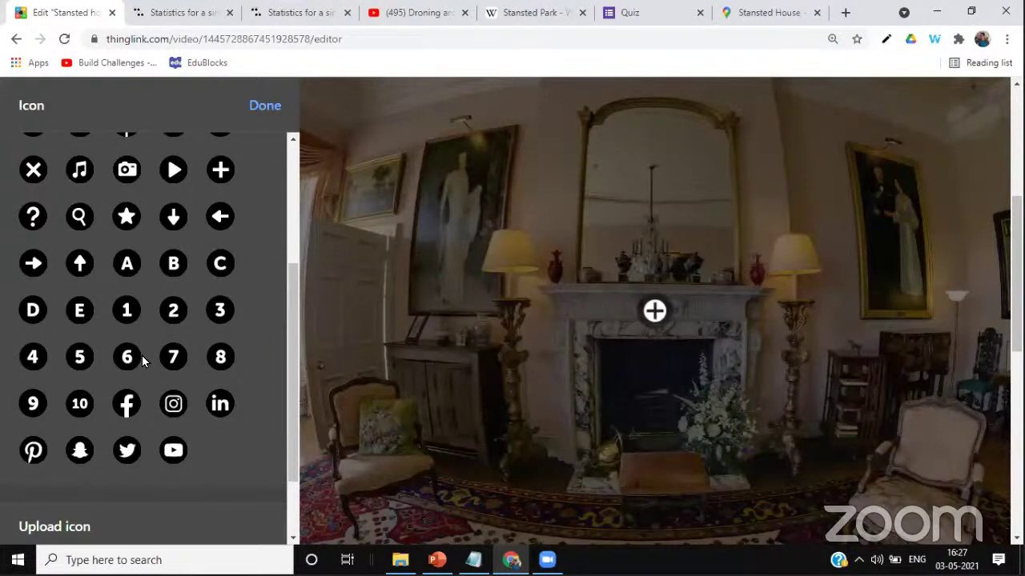
scroll(51, 192, "up", 2)
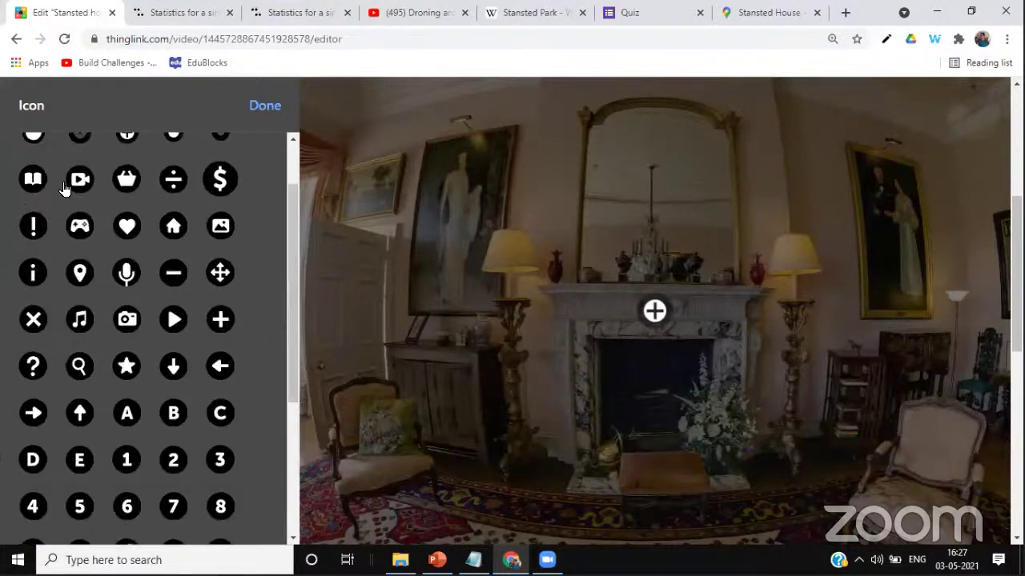
scroll(68, 196, "up", 1)
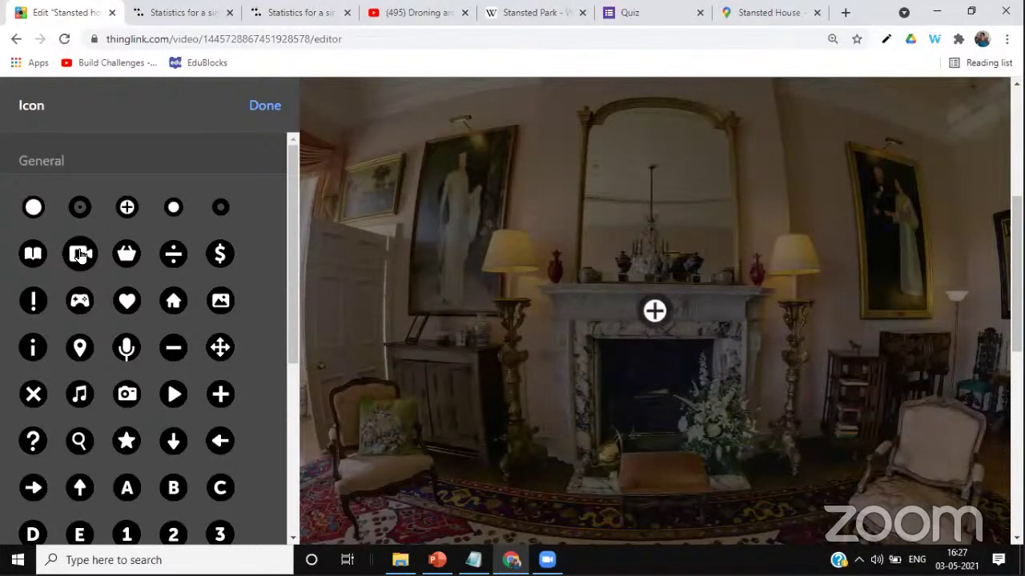
scroll(126, 352, "down", 2)
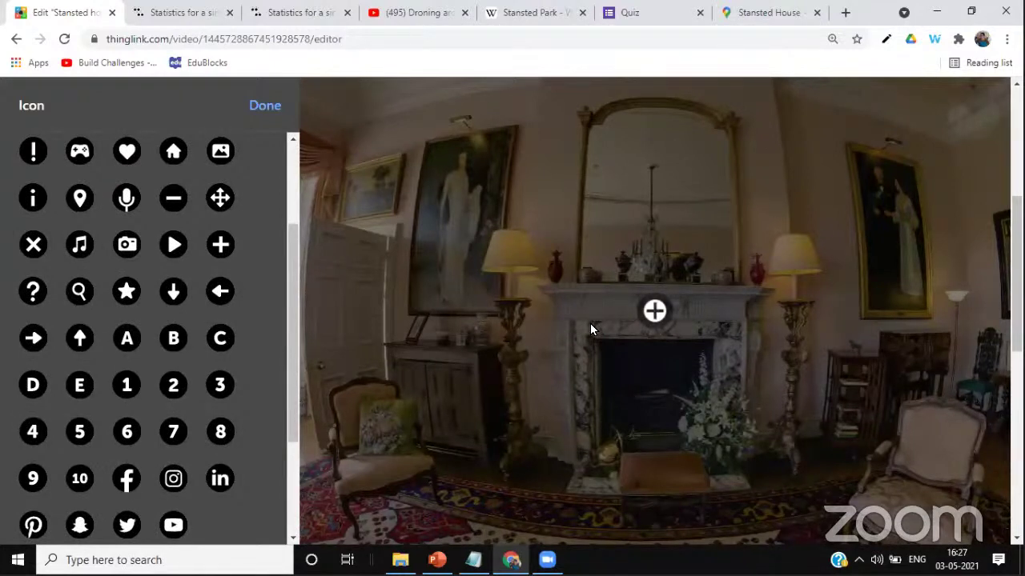
left_click(127, 390)
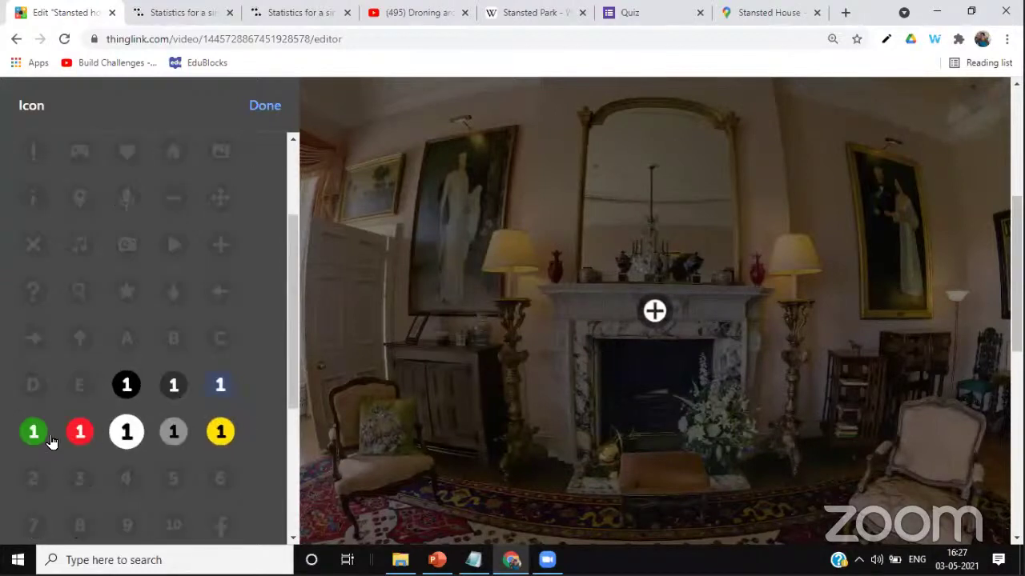
left_click(80, 432)
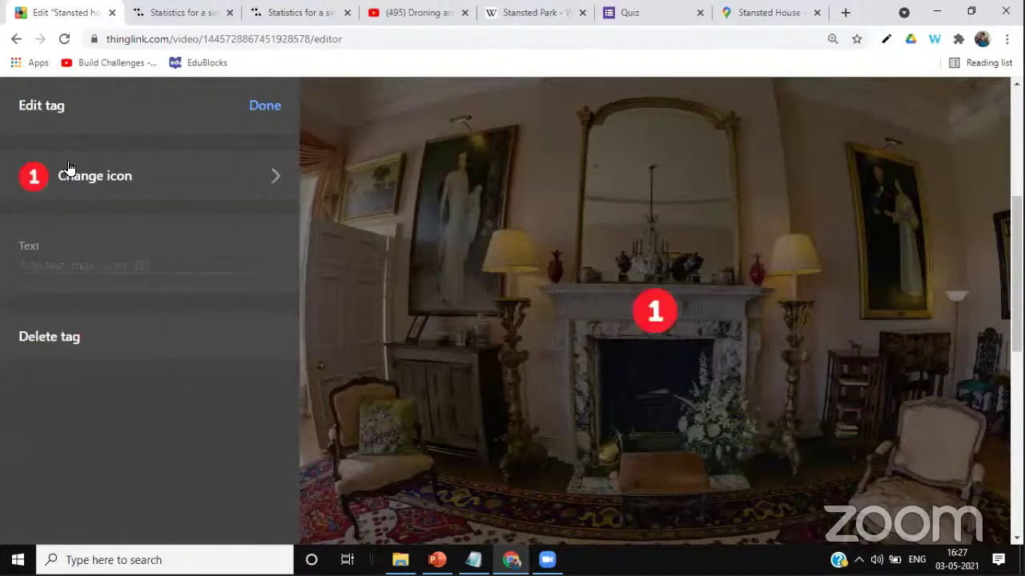
Enter 'Stansted House, Music Room' as the fireplace tag's text
left_click(37, 259)
type("S")
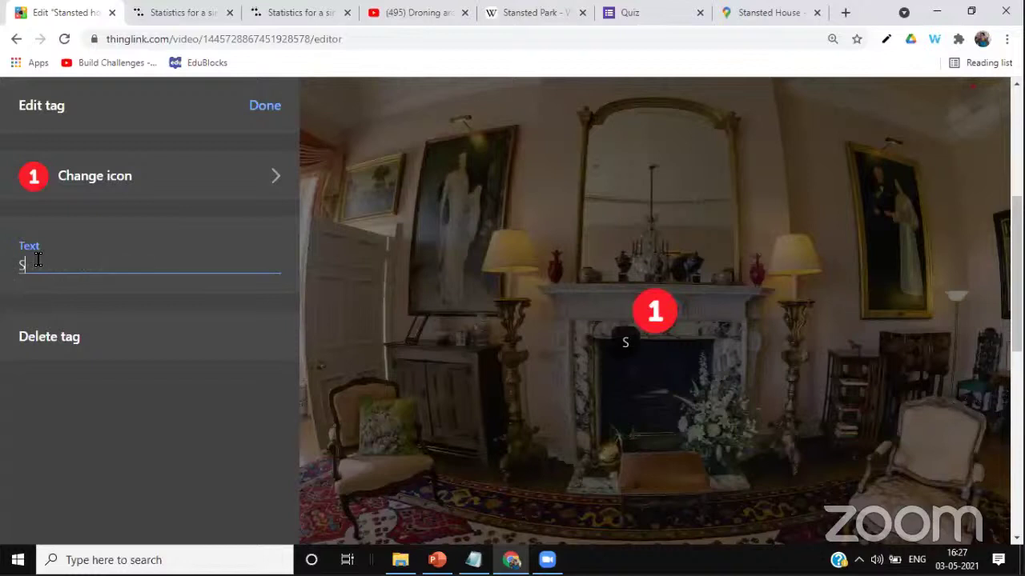
type("tanste")
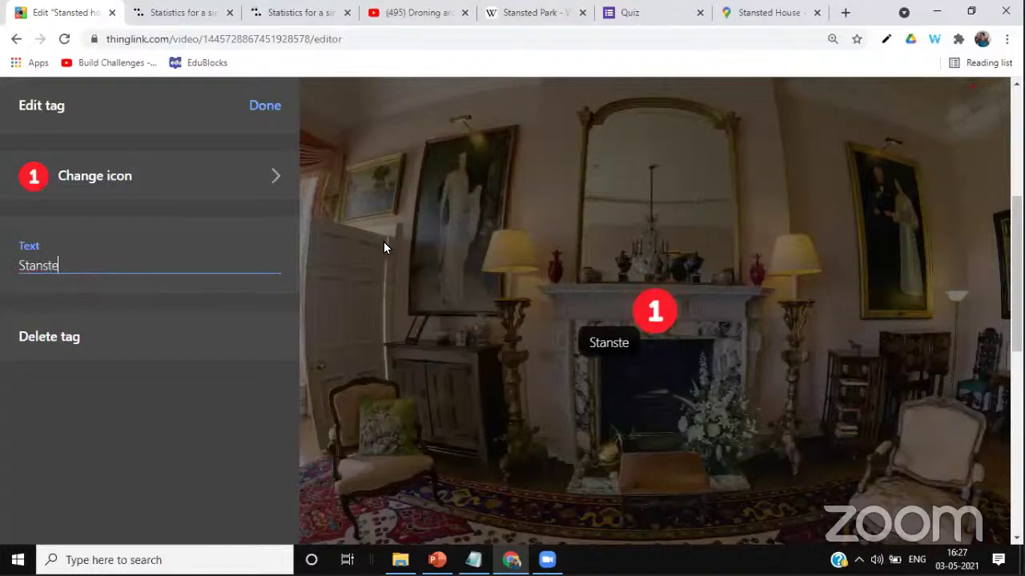
type("d Hous")
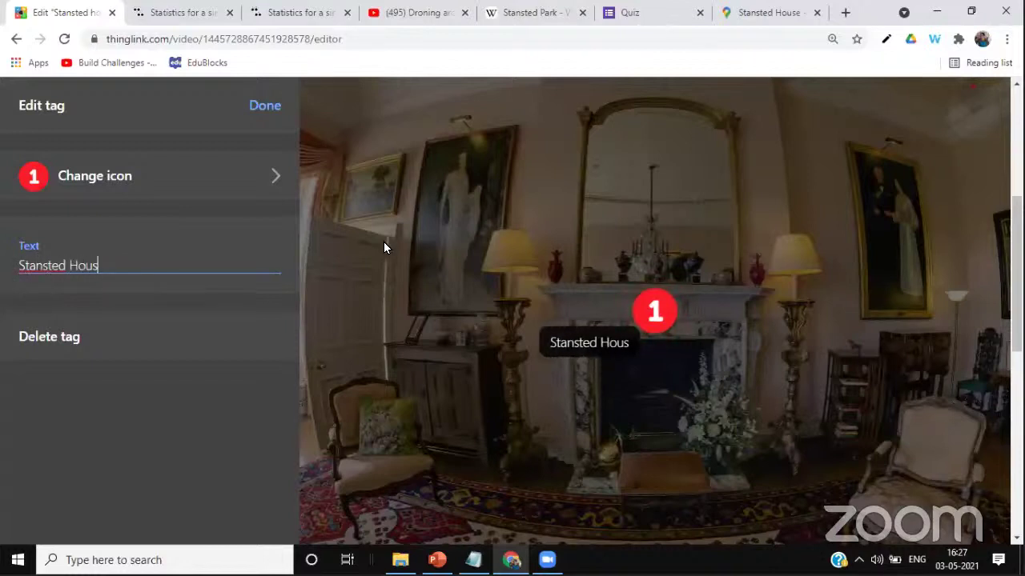
type("e, Music ")
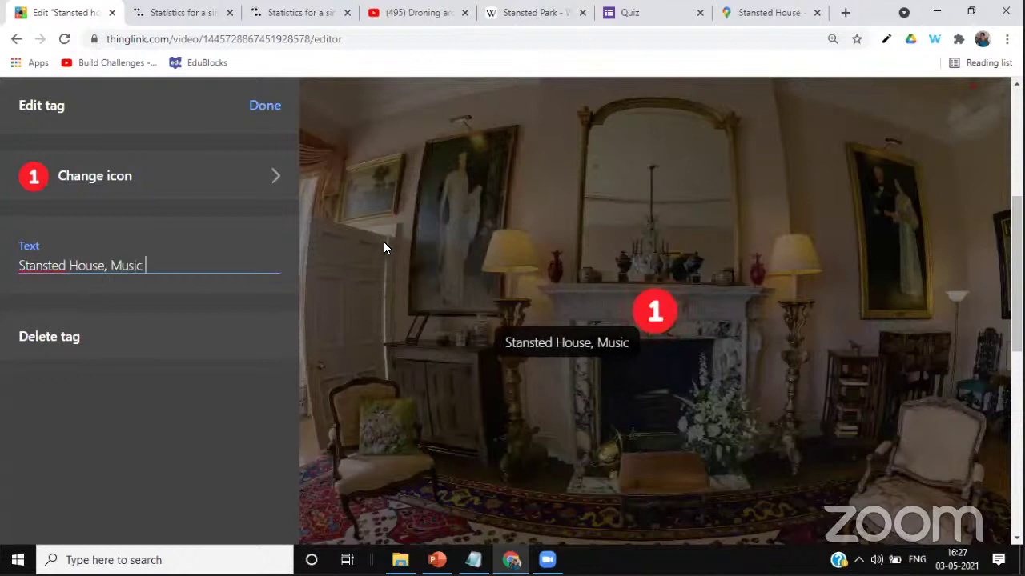
type("Room")
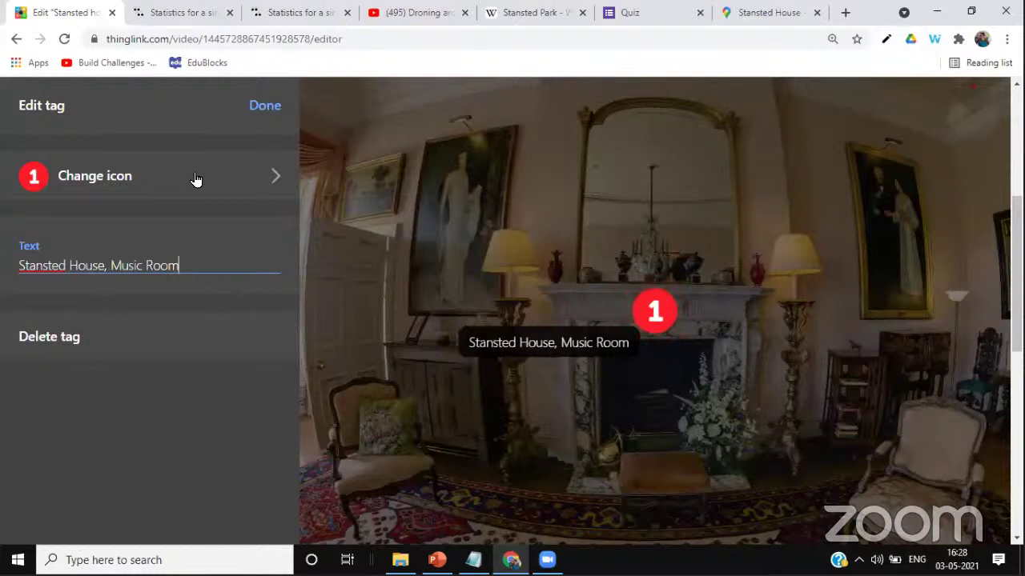
left_click(264, 107)
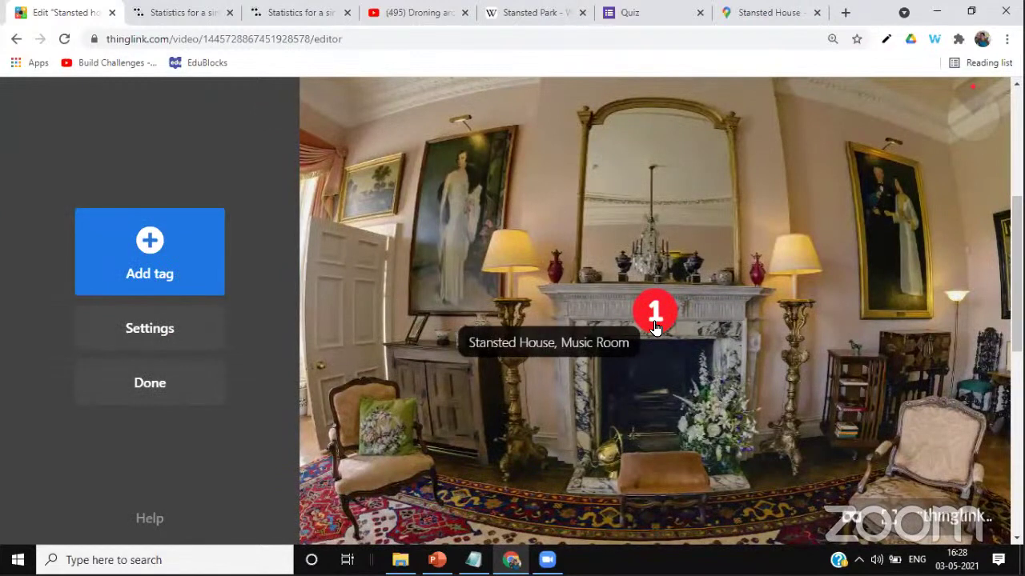
mouse_move(654, 314)
left_mouse_down()
mouse_move(707, 283)
mouse_move(718, 229)
mouse_move(637, 178)
mouse_move(650, 138)
left_mouse_up()
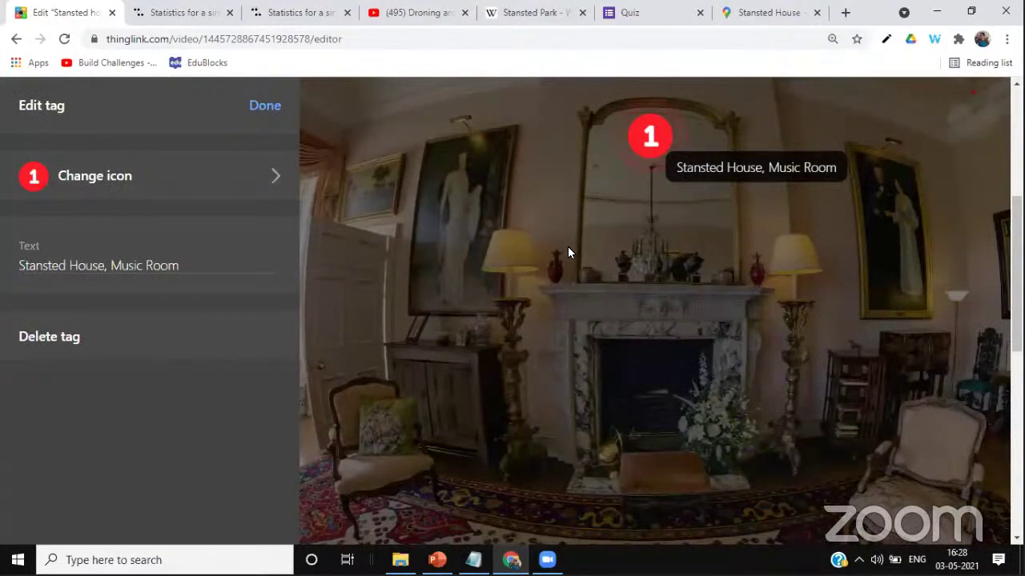
left_click(524, 259)
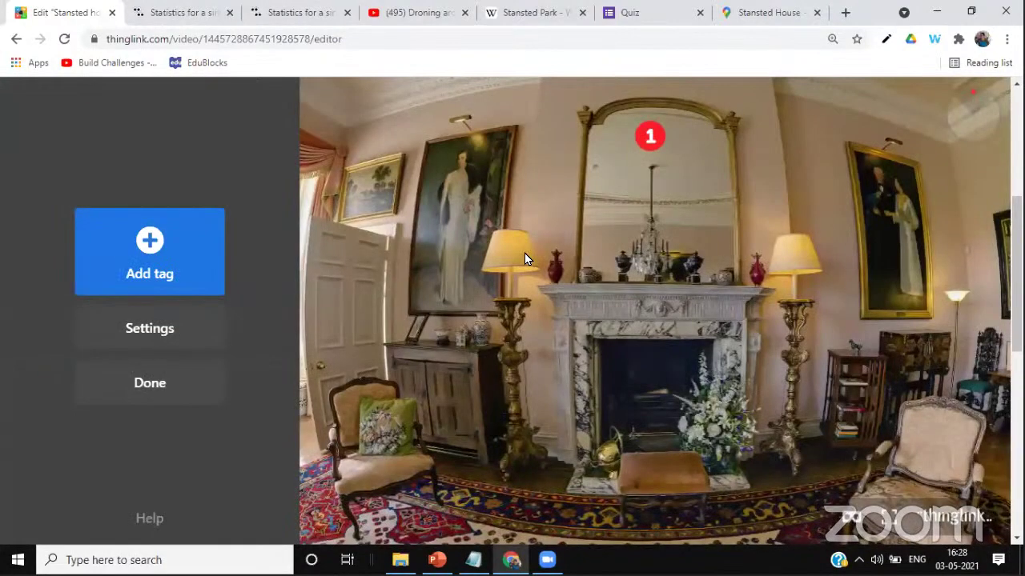
Add a second text-and-media tag and give it the green number '2' icon
left_click(148, 243)
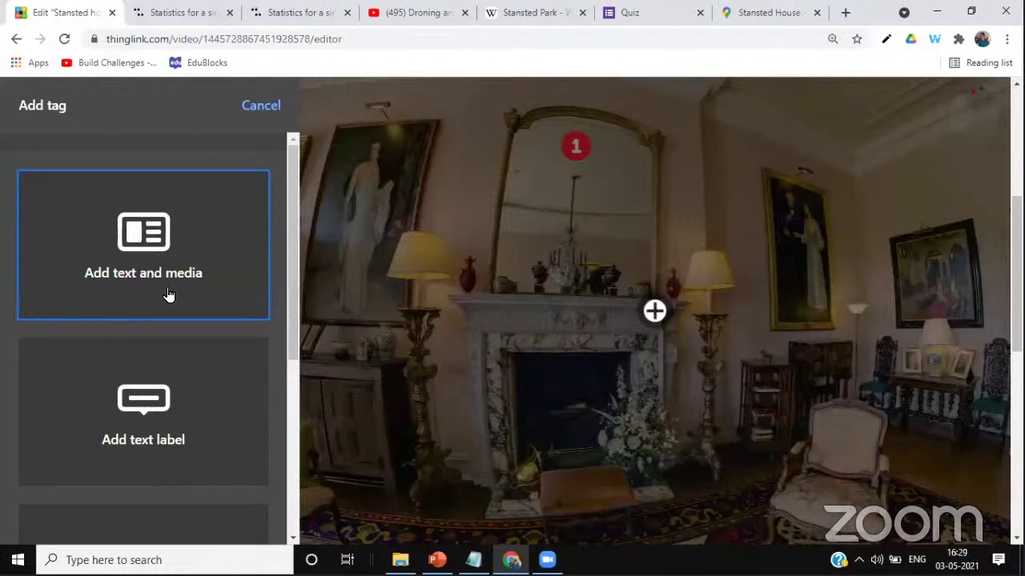
left_click(142, 232)
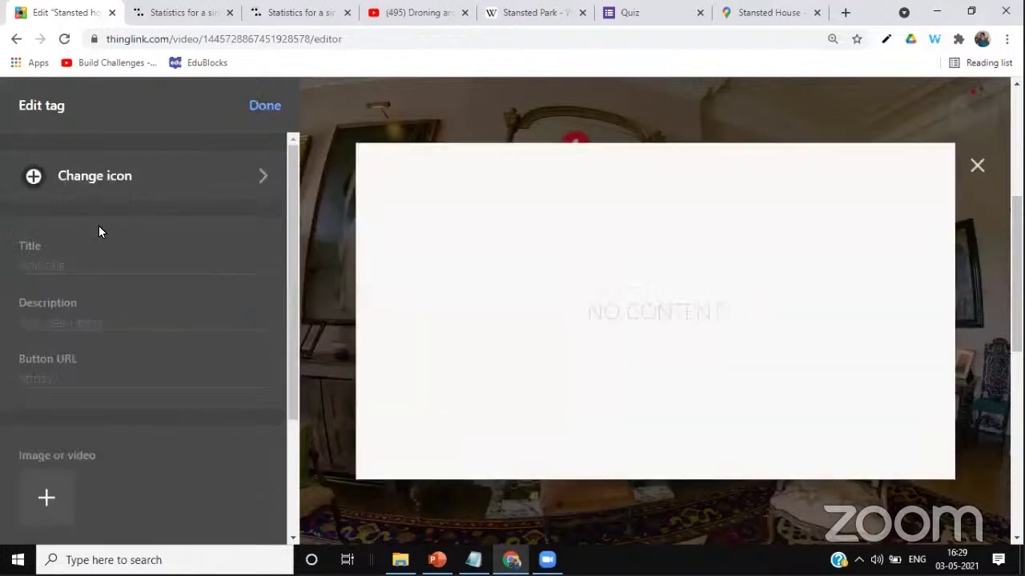
left_click(114, 176)
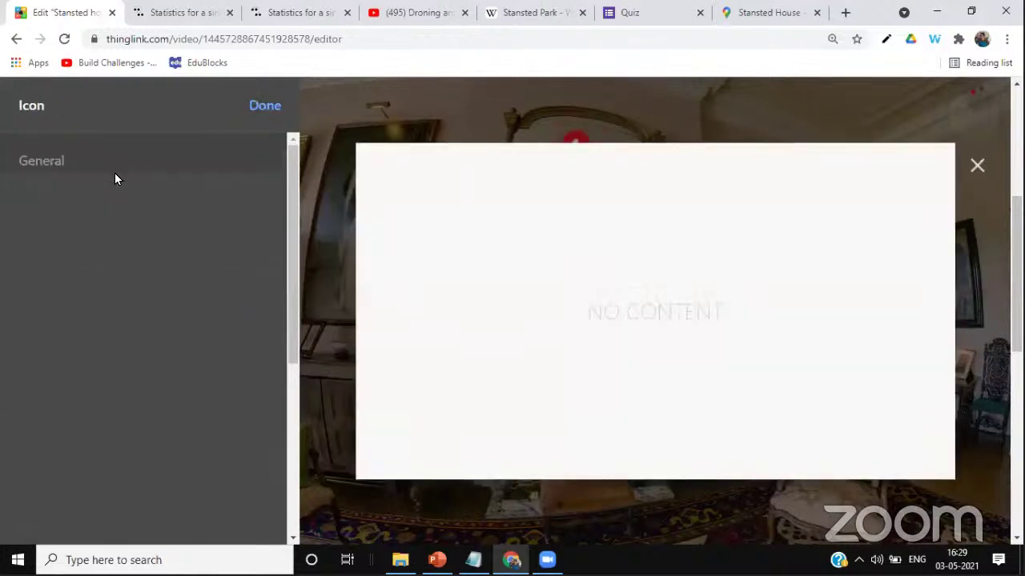
scroll(174, 464, "down", 1)
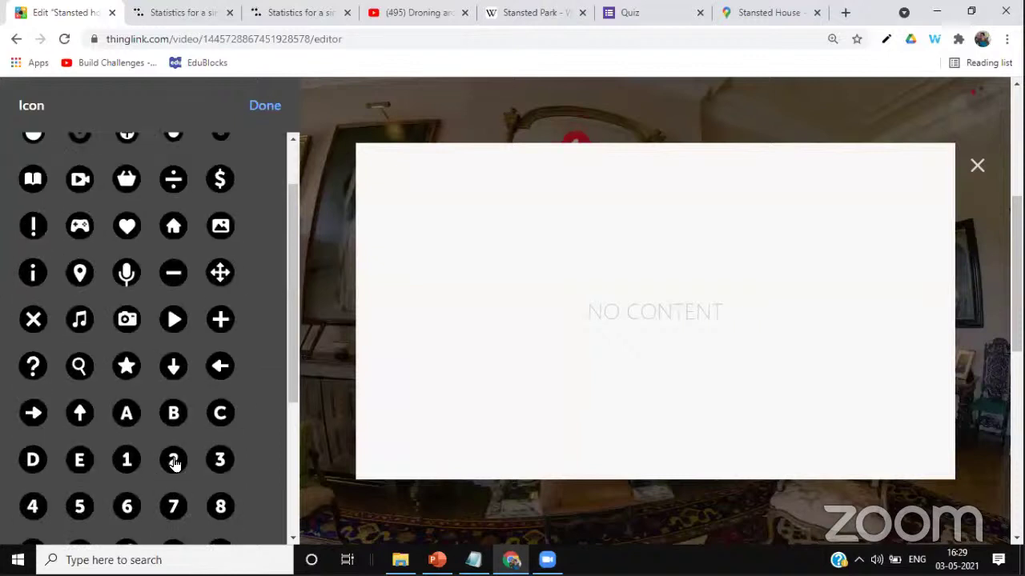
left_click(174, 463)
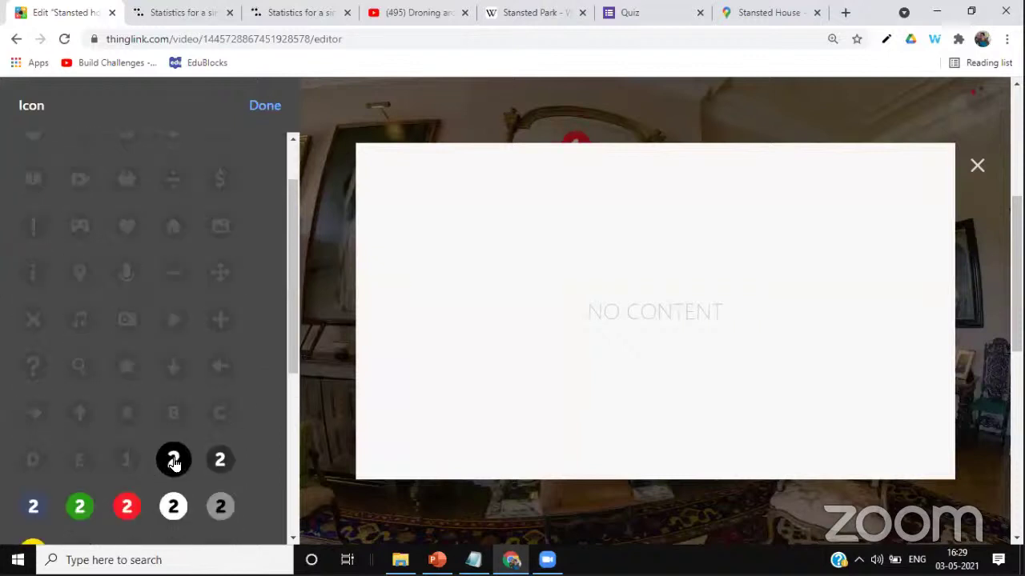
left_click(82, 509)
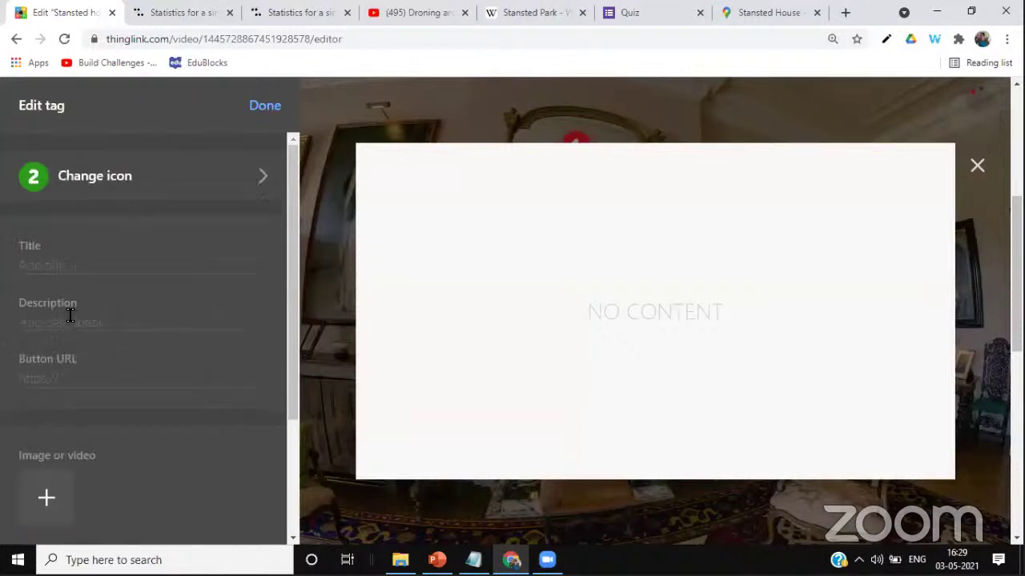
Enter 'Stansted House Details' as tag 2's title
left_click(61, 262)
type("S")
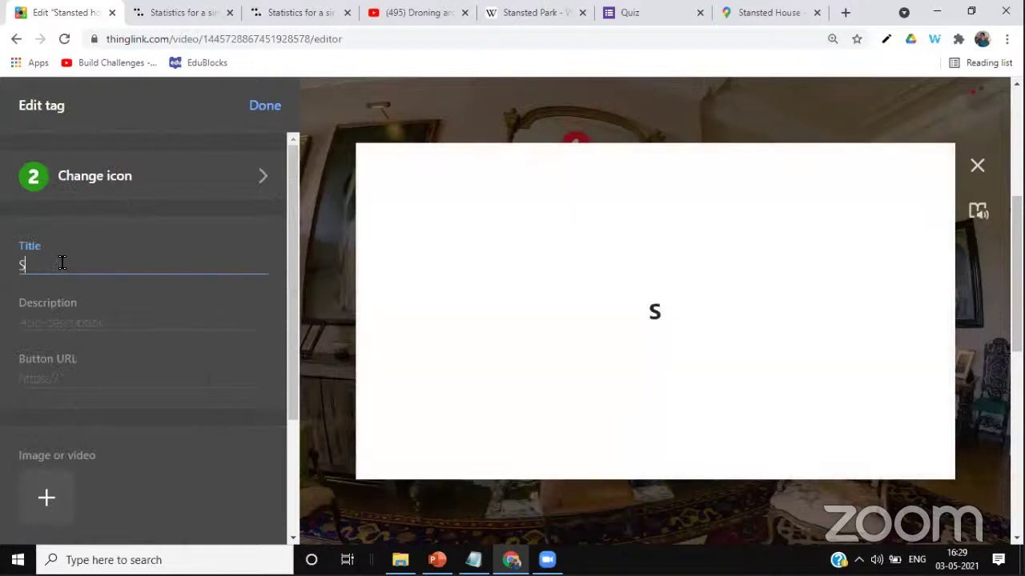
type("tansted")
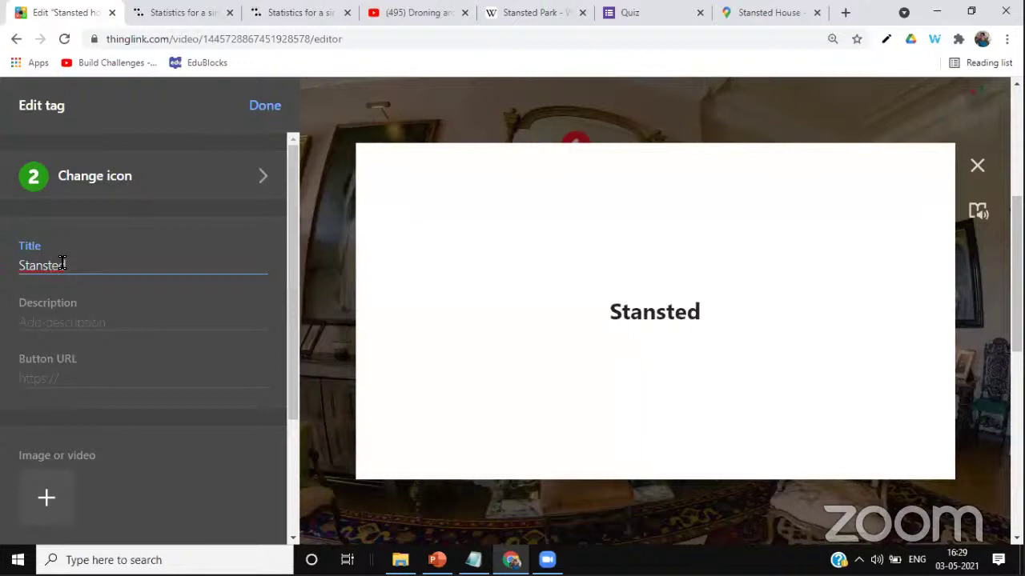
type(" House De")
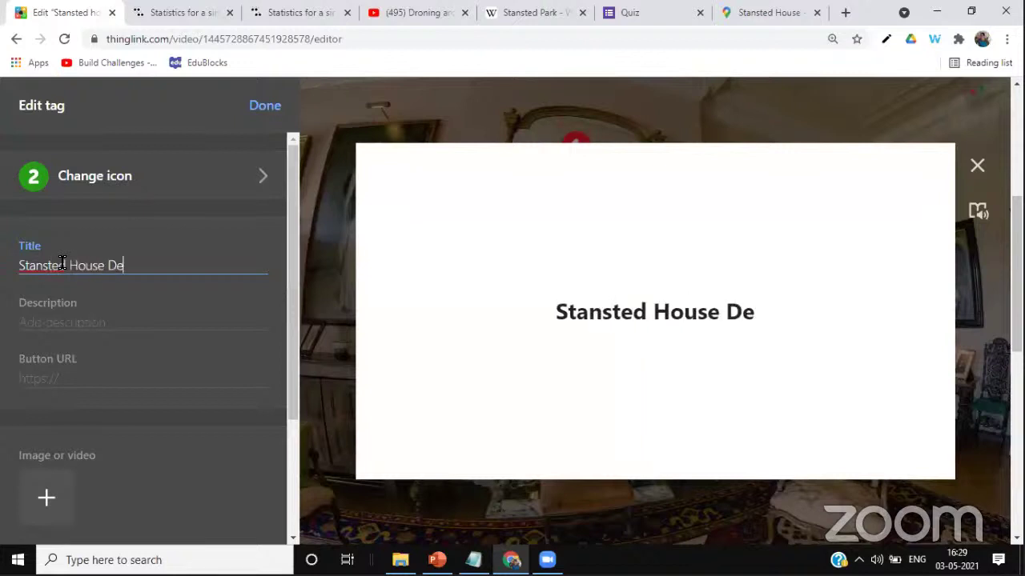
type("tails")
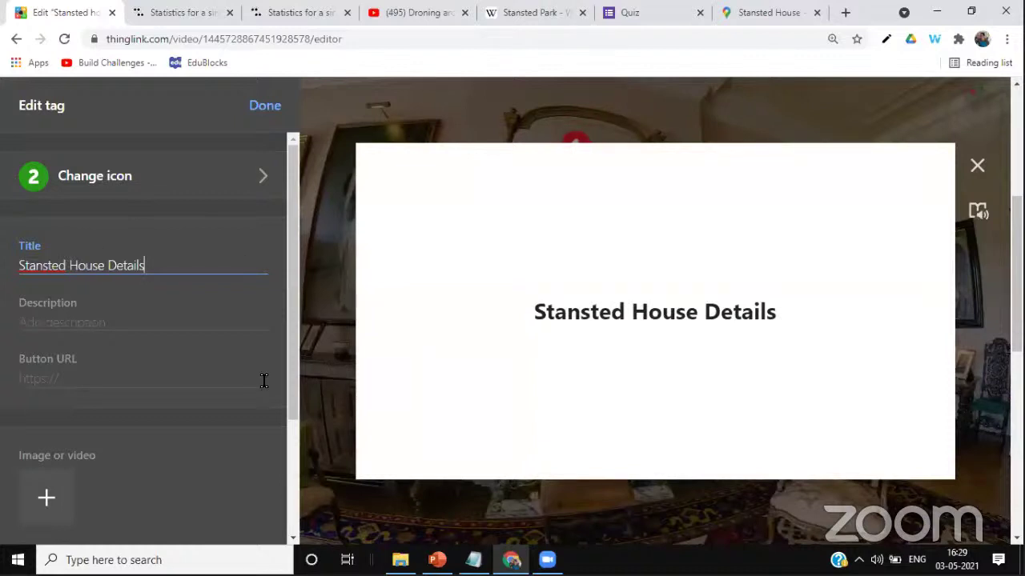
left_click(61, 321)
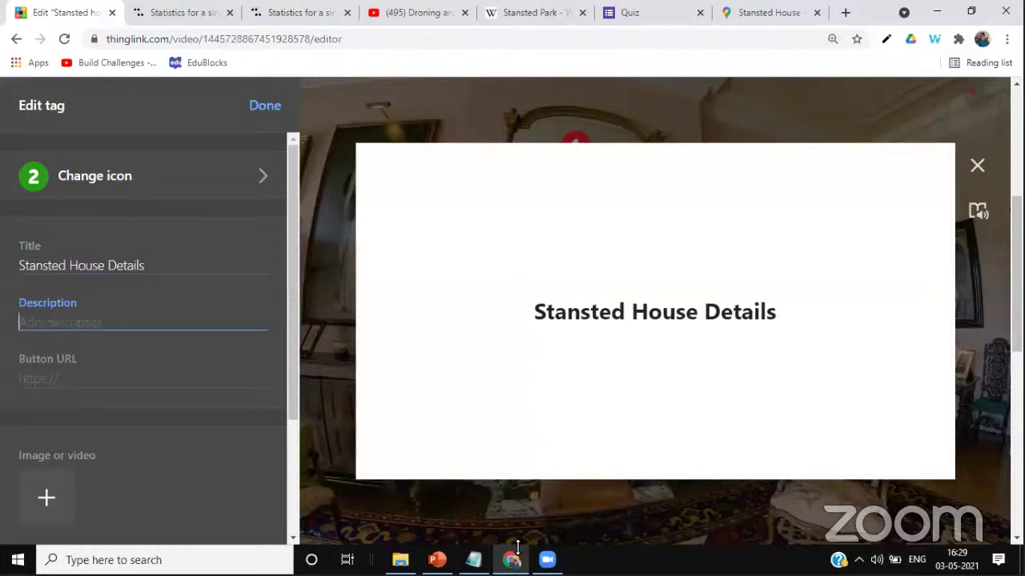
Copy the opening Stansted House paragraph from ThingLink.txt in Notepad, then return to Chrome
left_click(473, 560)
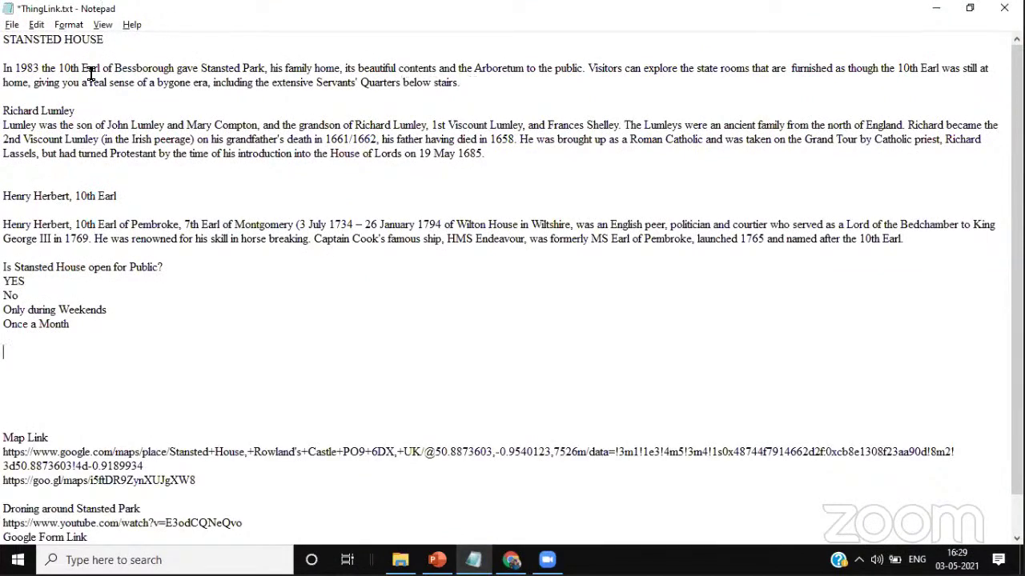
left_click_drag(464, 82, 3, 69)
right_click(46, 72)
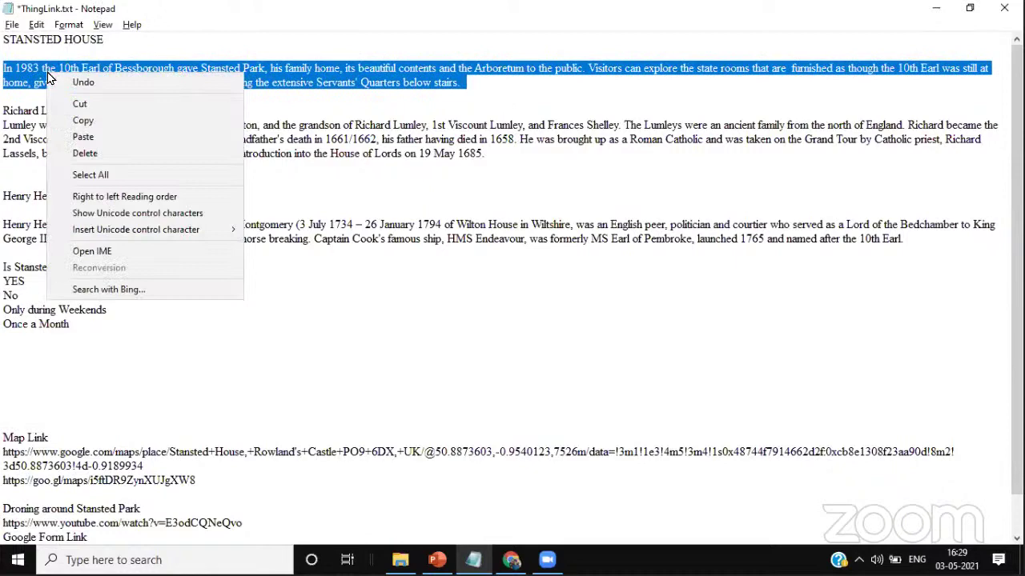
left_click(80, 120)
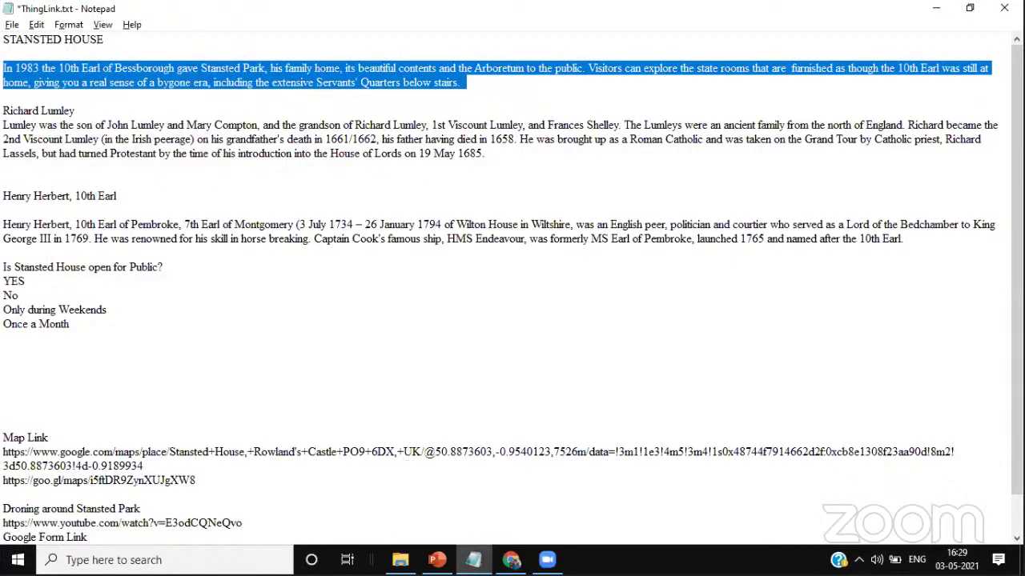
left_click(510, 559)
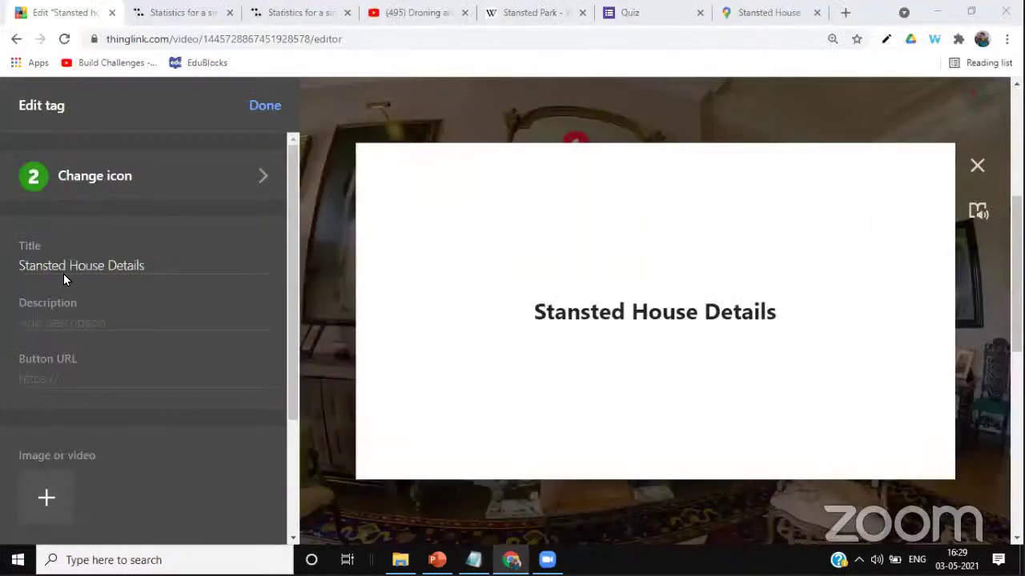
Paste the copied Stansted Park paragraph into tag 2's description field
right_click(48, 320)
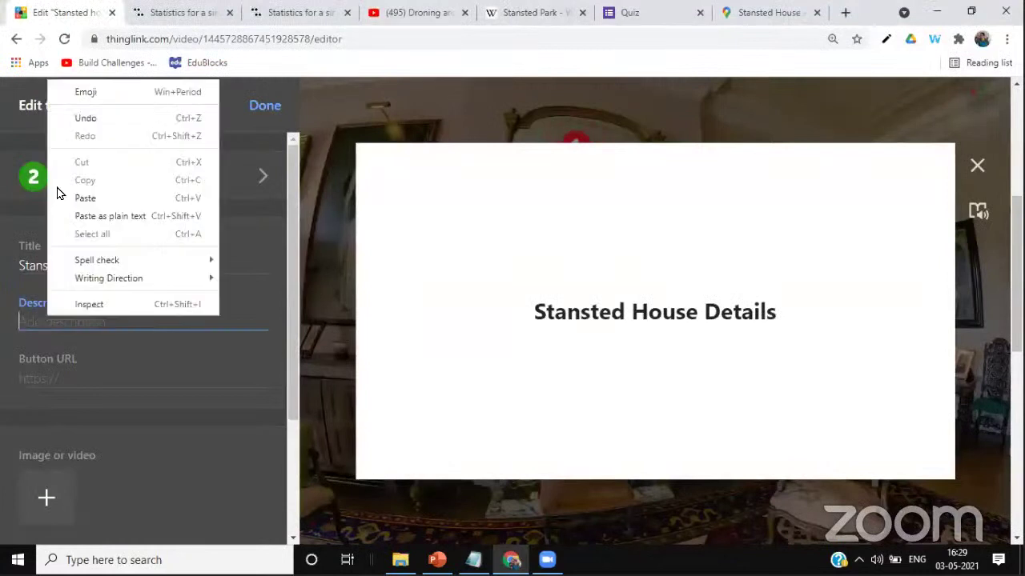
left_click(84, 198)
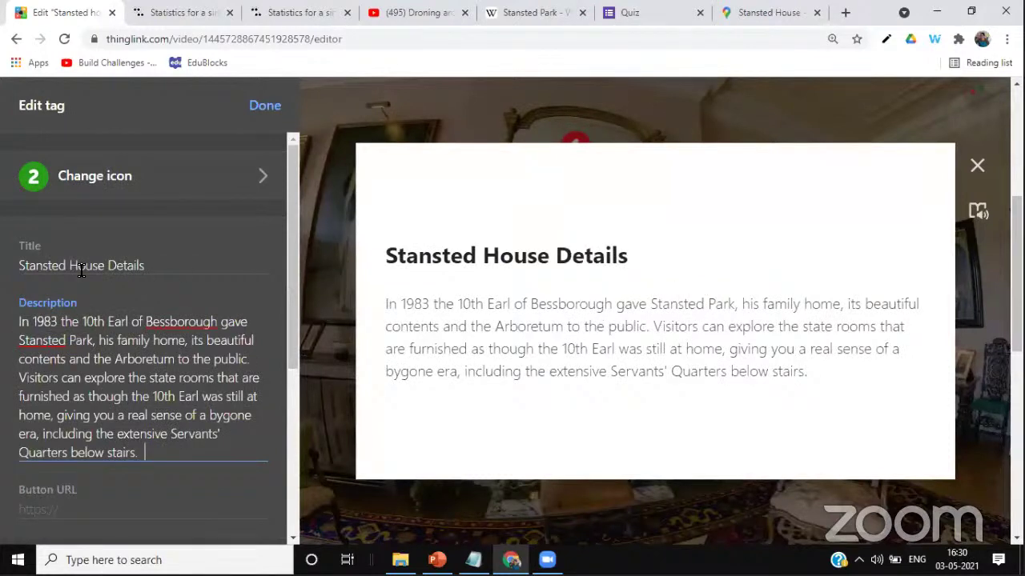
left_click_drag(20, 265, 146, 265)
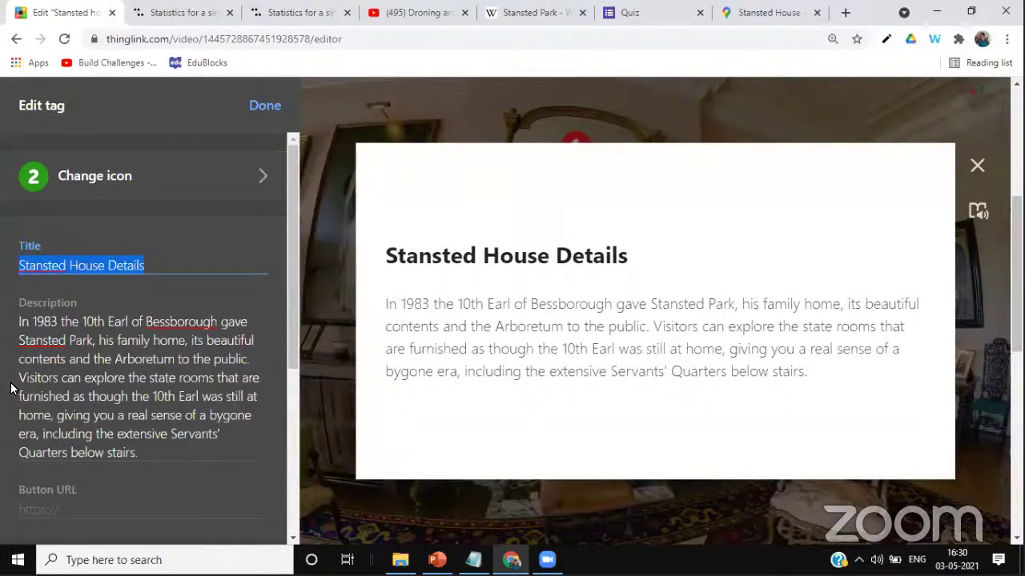
scroll(95, 383, "down", 3)
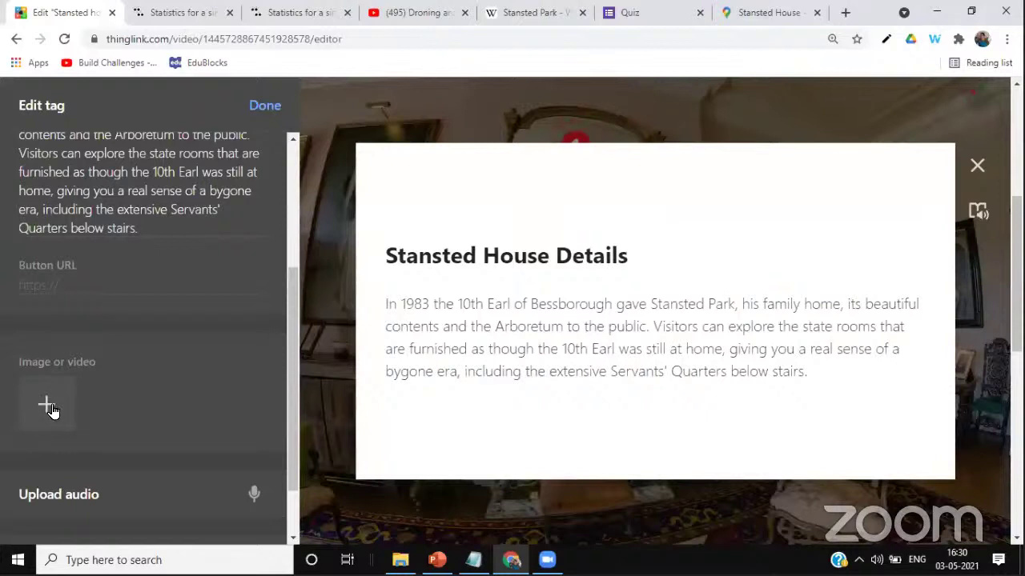
Attach Stansted House.jpg from Documents > Session Resources > ThingLink as tag 2's image
left_click(50, 407)
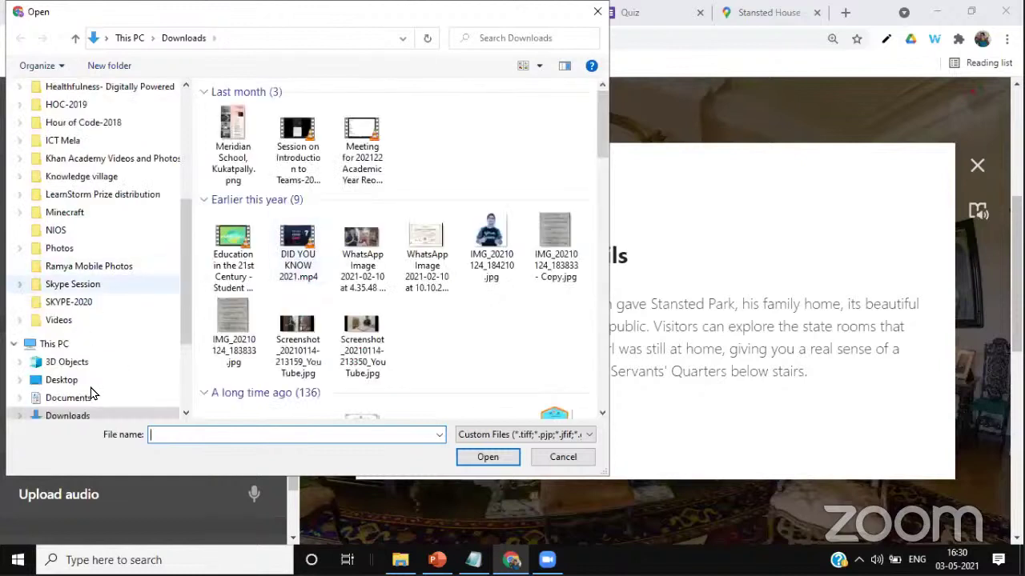
left_click(82, 400)
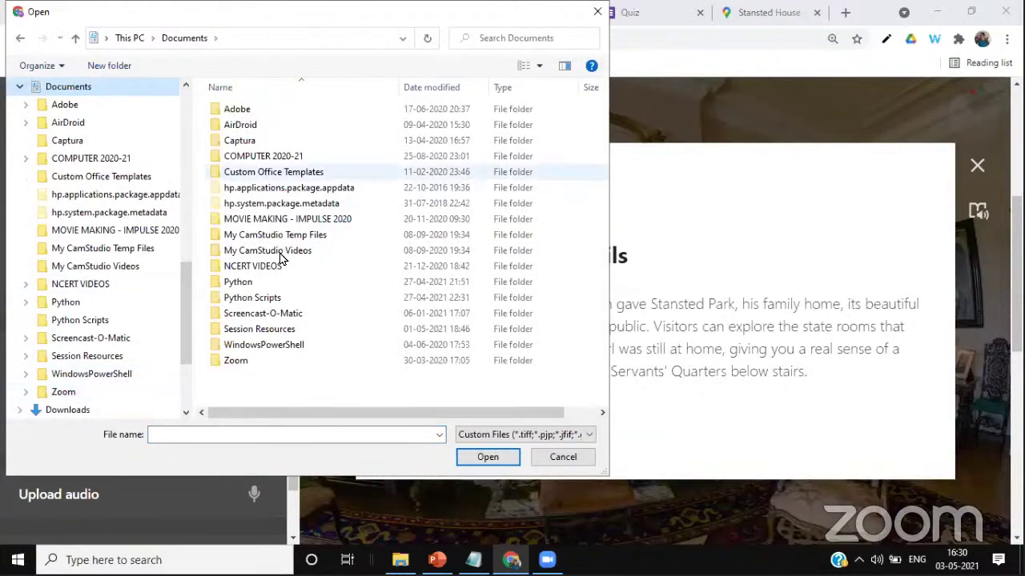
left_click(276, 333)
double_click(276, 335)
double_click(250, 192)
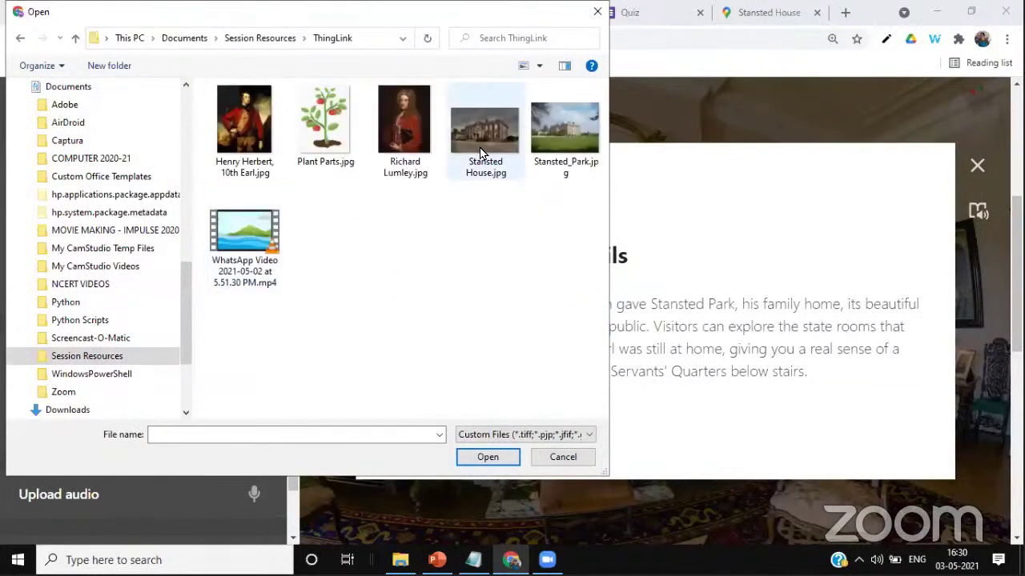
left_click(480, 152)
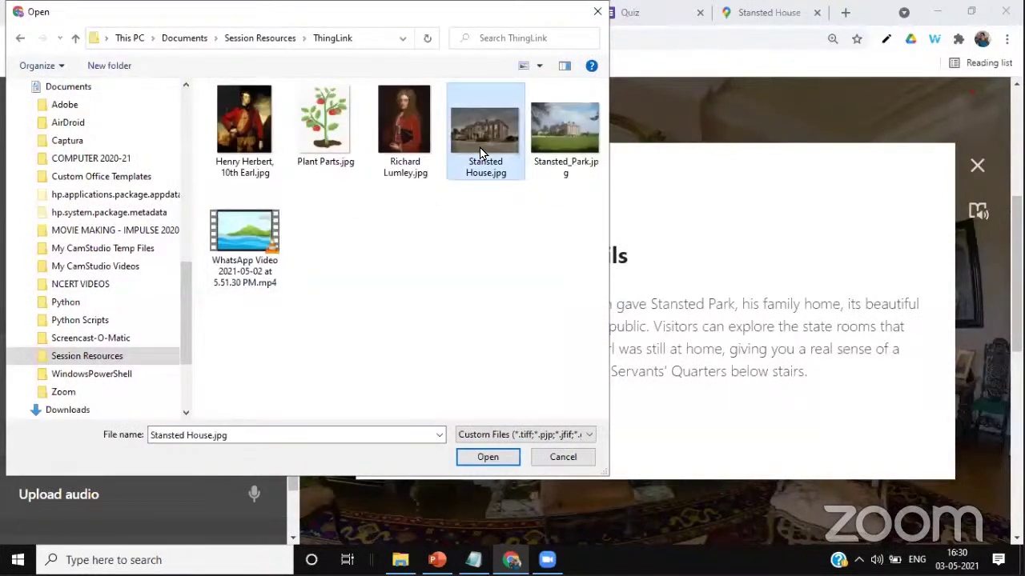
left_click(468, 459)
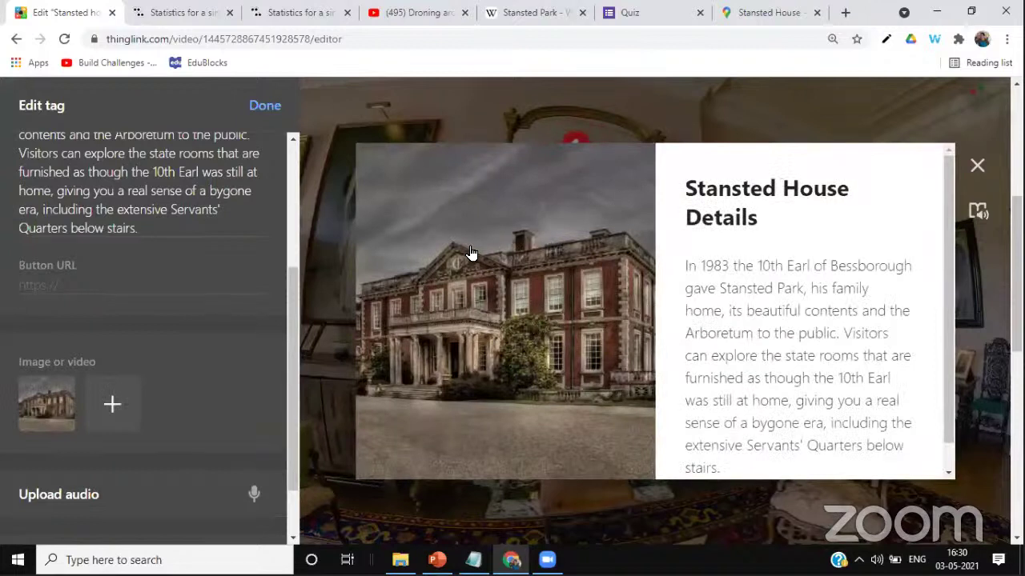
Scroll through the Edit tag panel to review tag 2's photo and description
scroll(172, 240, "up", 1)
scroll(162, 247, "up", 2)
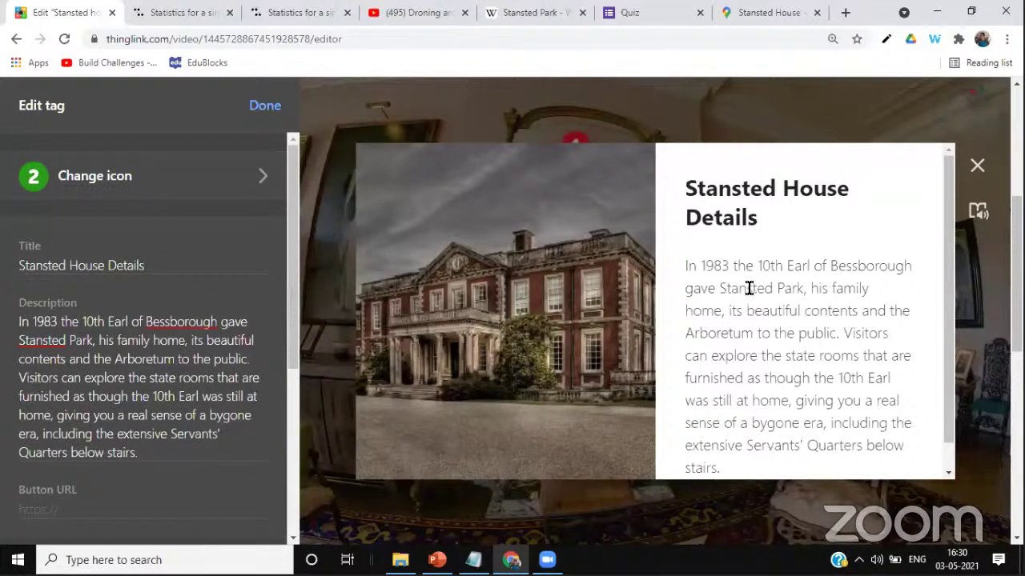
scroll(749, 300, "down", 1)
scroll(142, 401, "down", 2)
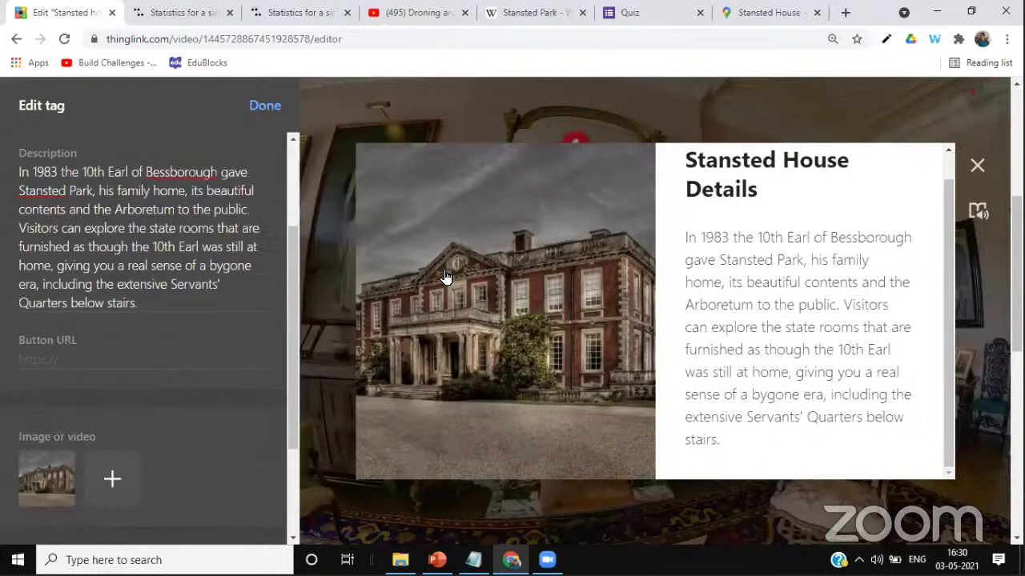
scroll(208, 202, "up", 2)
scroll(205, 371, "down", 2)
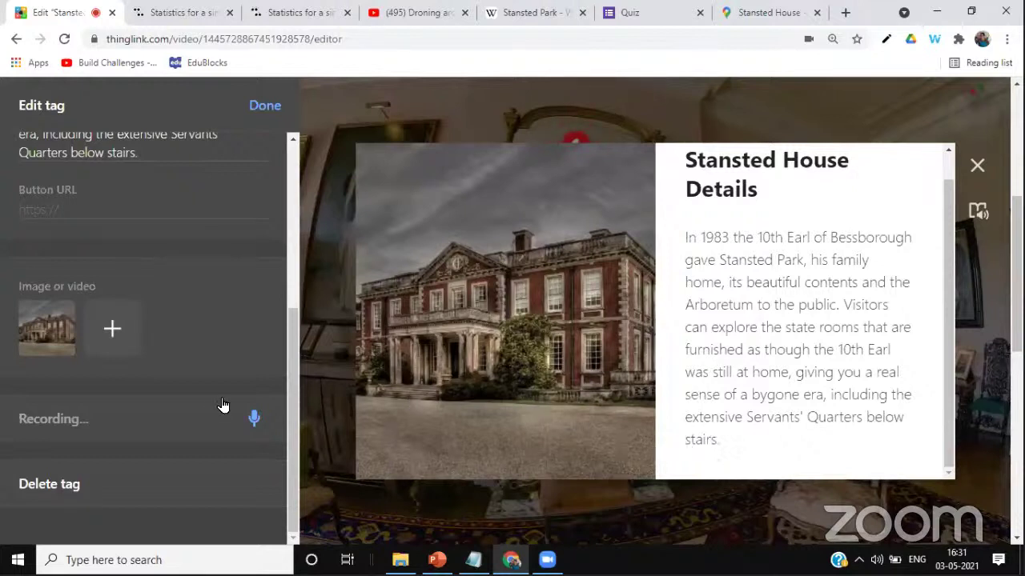
Stop the audio recording so it uploads to tag 2, then save the tag
left_click(244, 423)
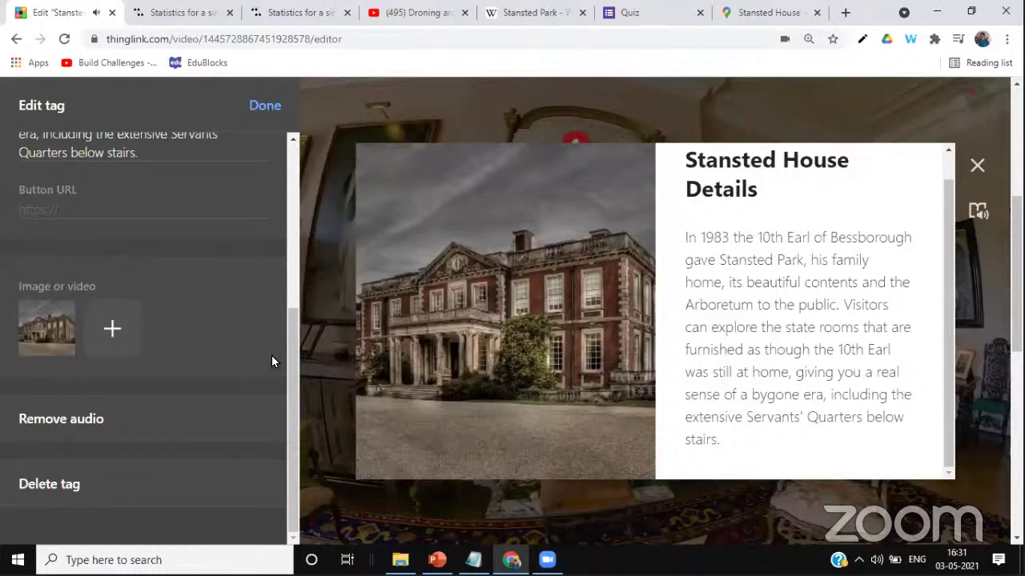
left_click(254, 105)
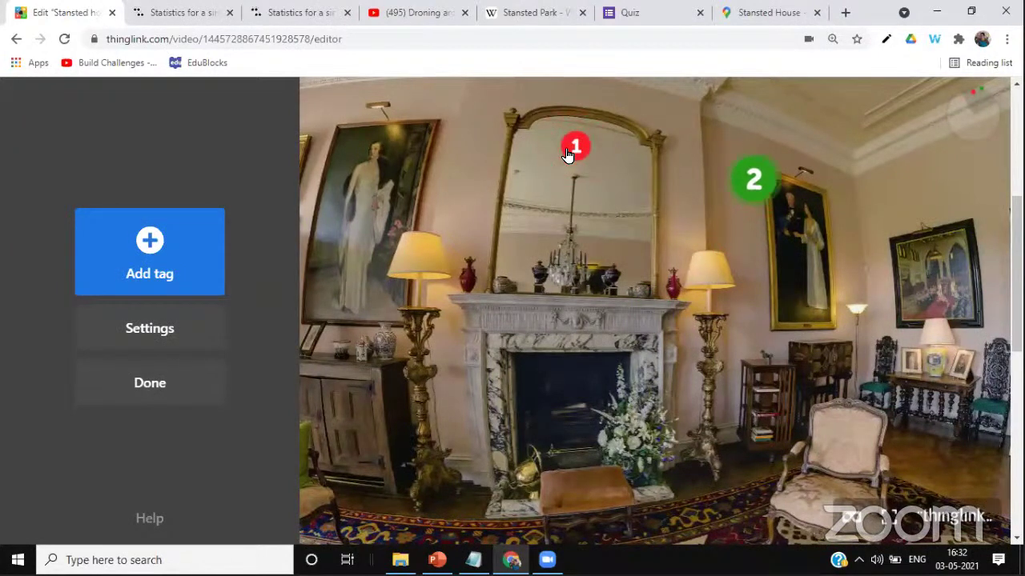
Scroll the Add tag list of tag types, down to the website content option
mouse_move(576, 159)
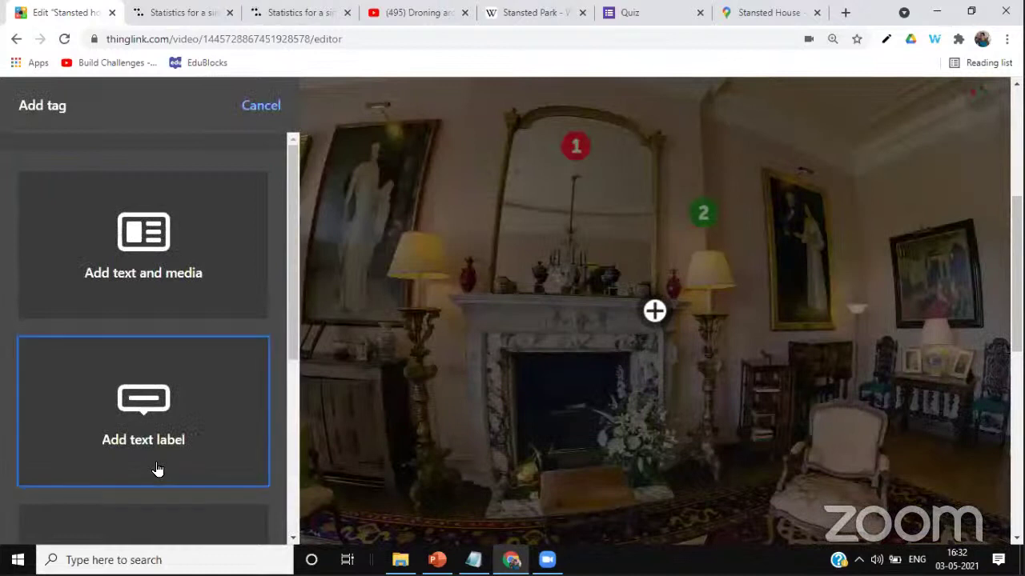
scroll(152, 473, "down", 2)
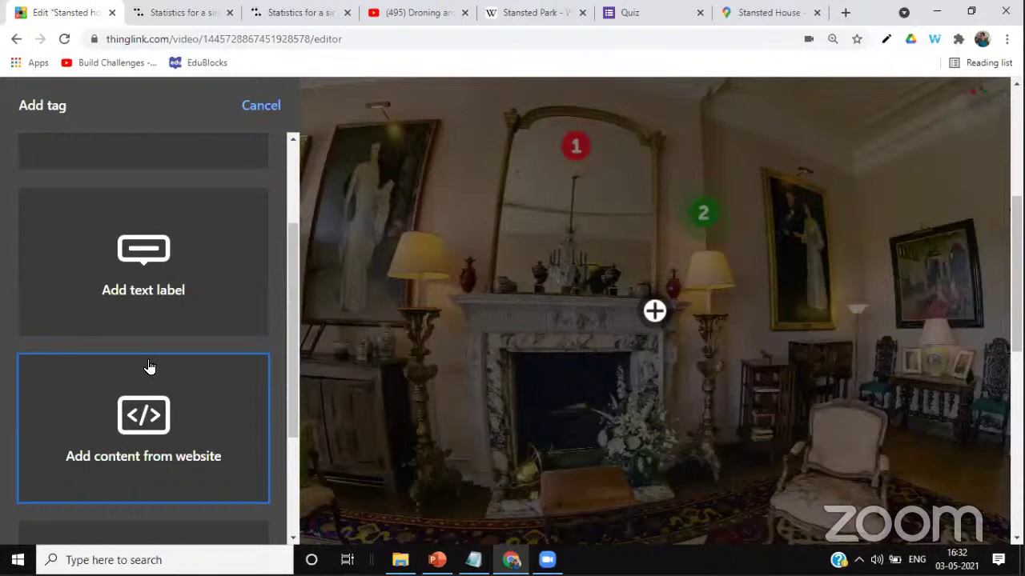
scroll(149, 368, "down", 1)
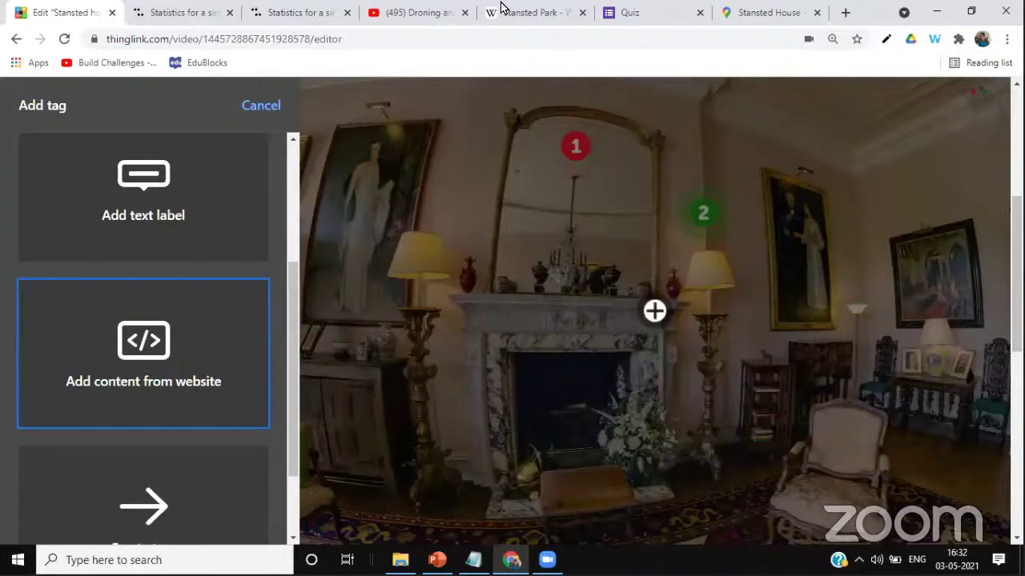
Zoom the Google map closer on Stansted House, Rowland's Castle, and bring up its Share options
left_click(778, 16)
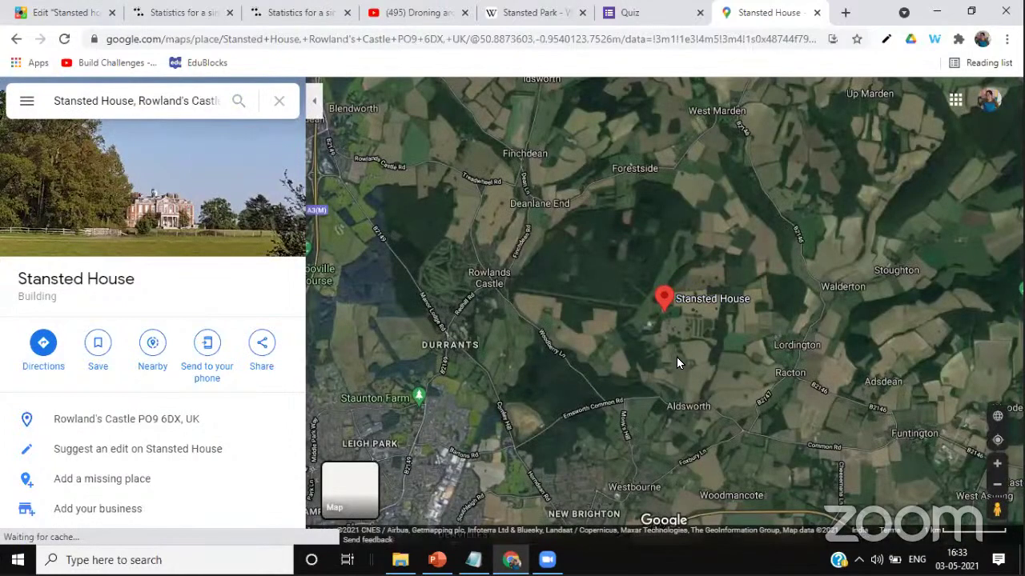
left_click(588, 40)
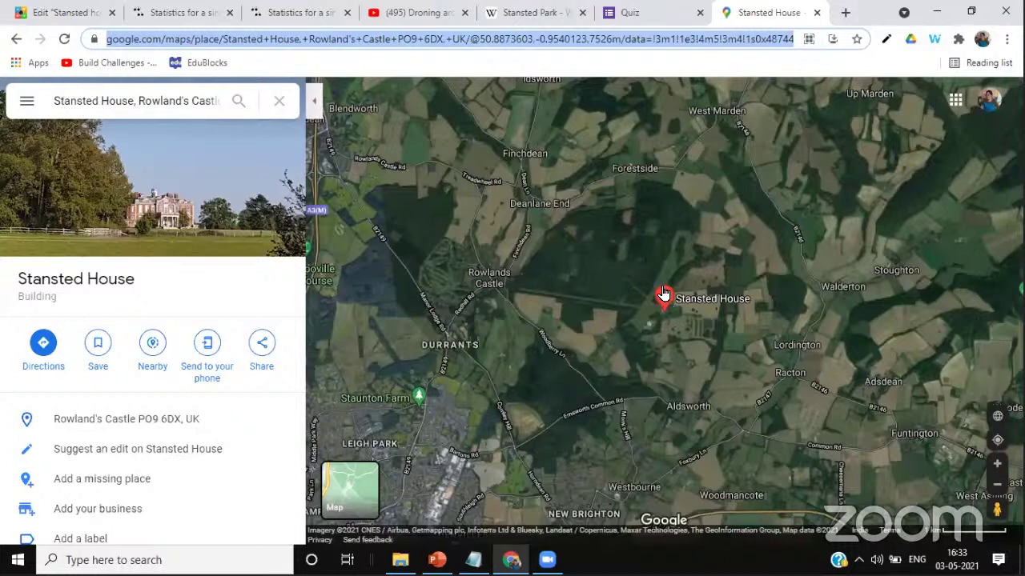
left_click(991, 472)
left_click(992, 469)
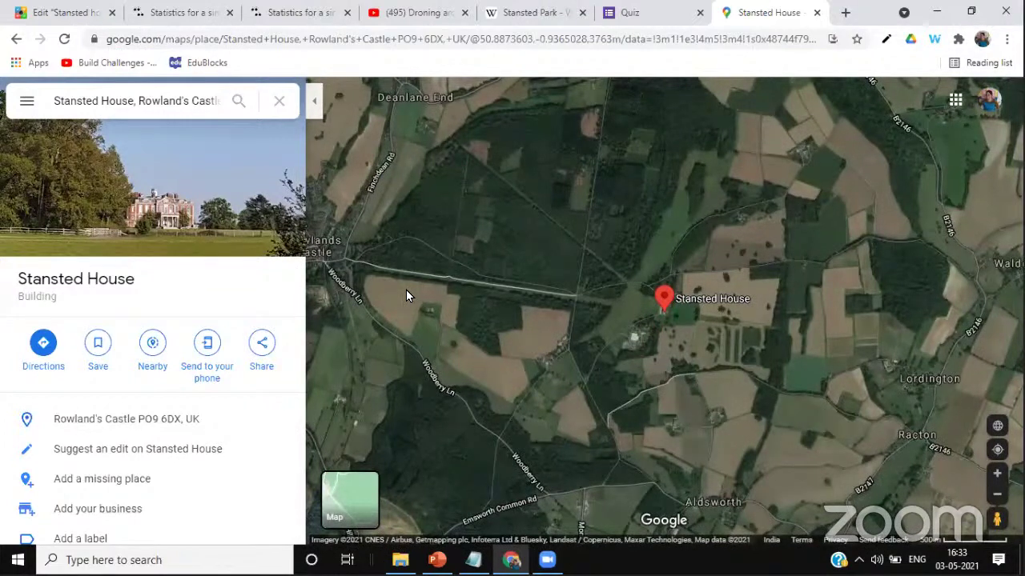
left_click(262, 348)
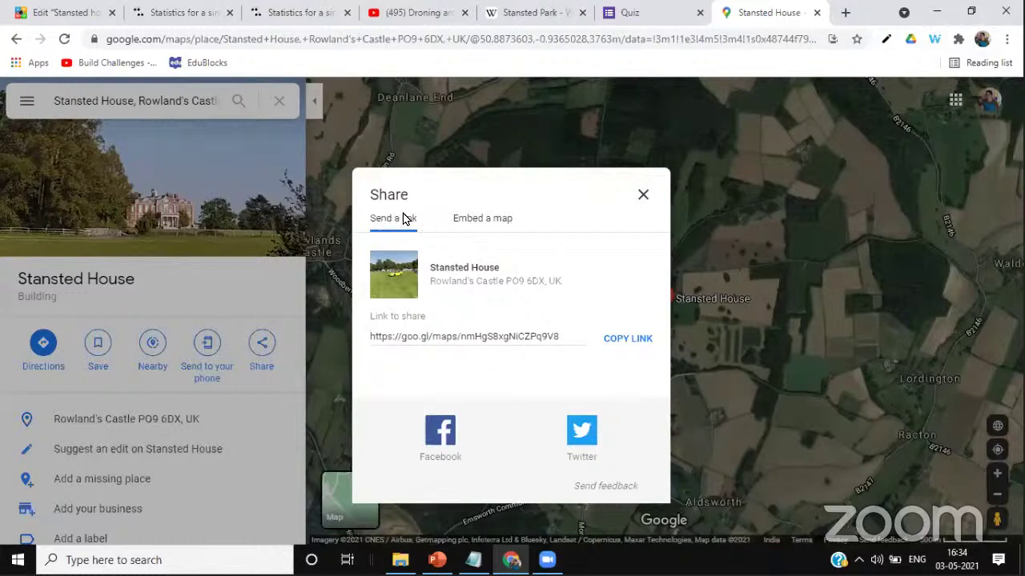
Copy the Medium-size Stansted House iframe embed HTML from the Embed a map tab
left_click(474, 220)
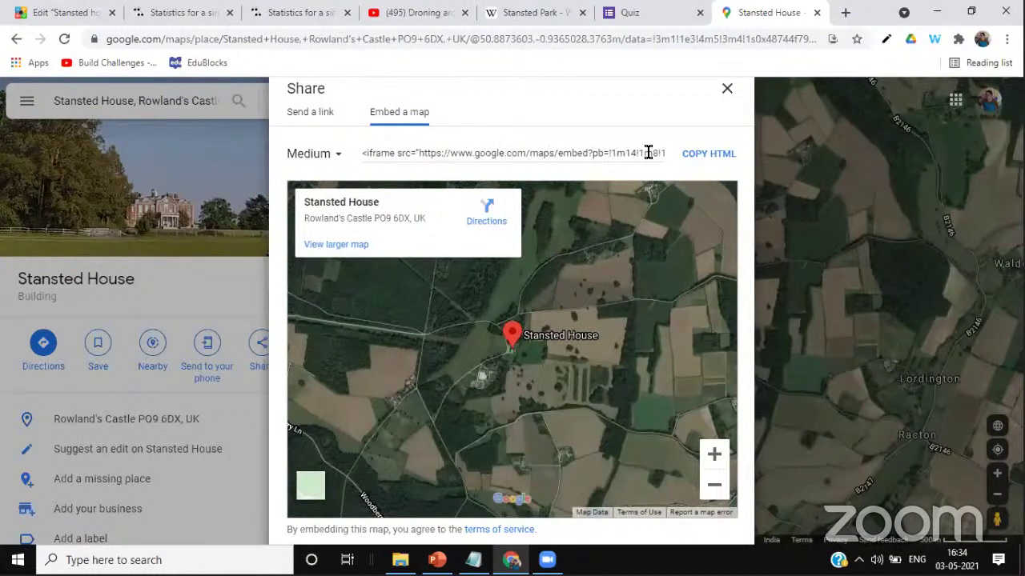
left_click(700, 156)
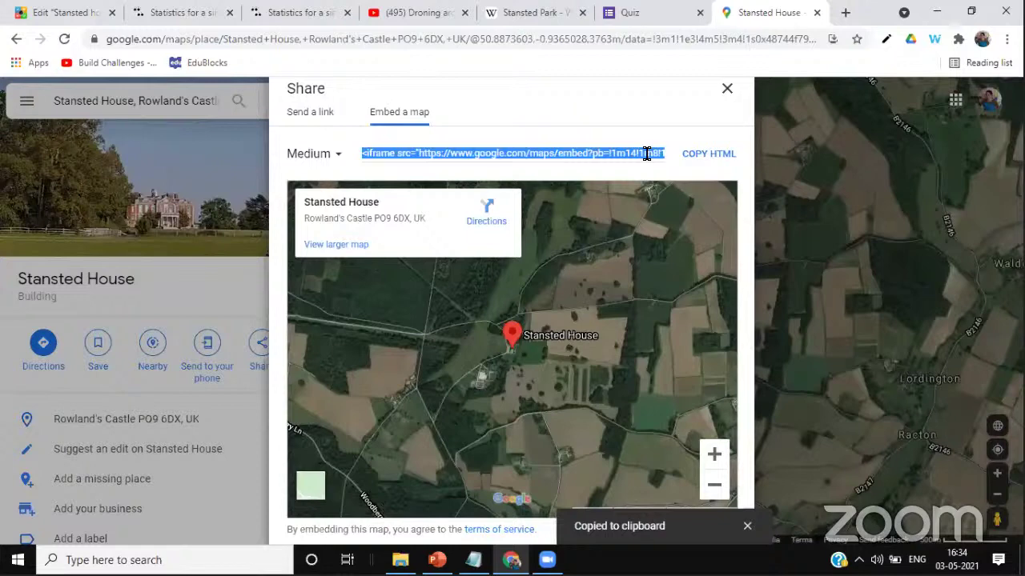
left_click(727, 94)
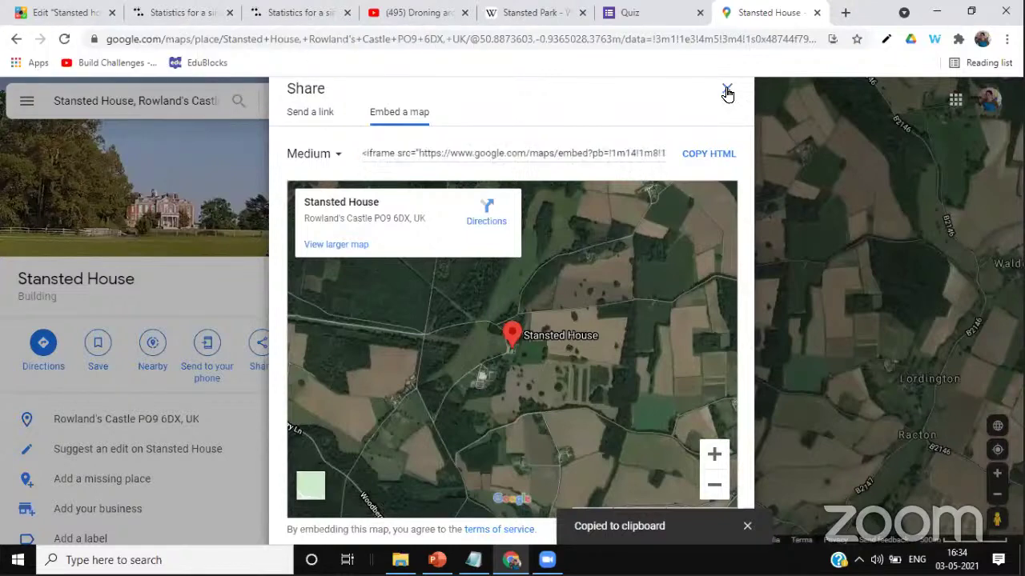
left_click(260, 348)
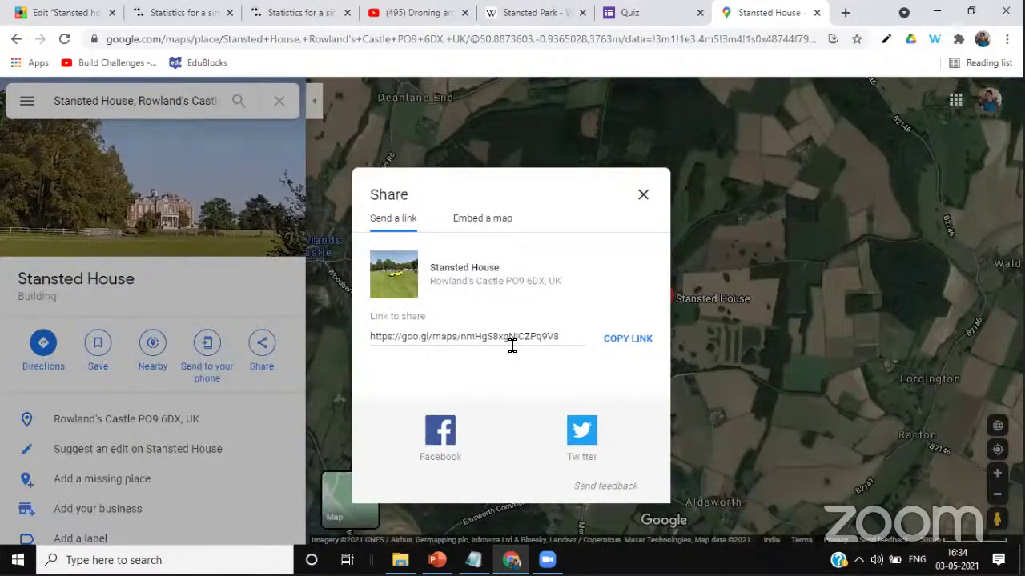
left_click(472, 219)
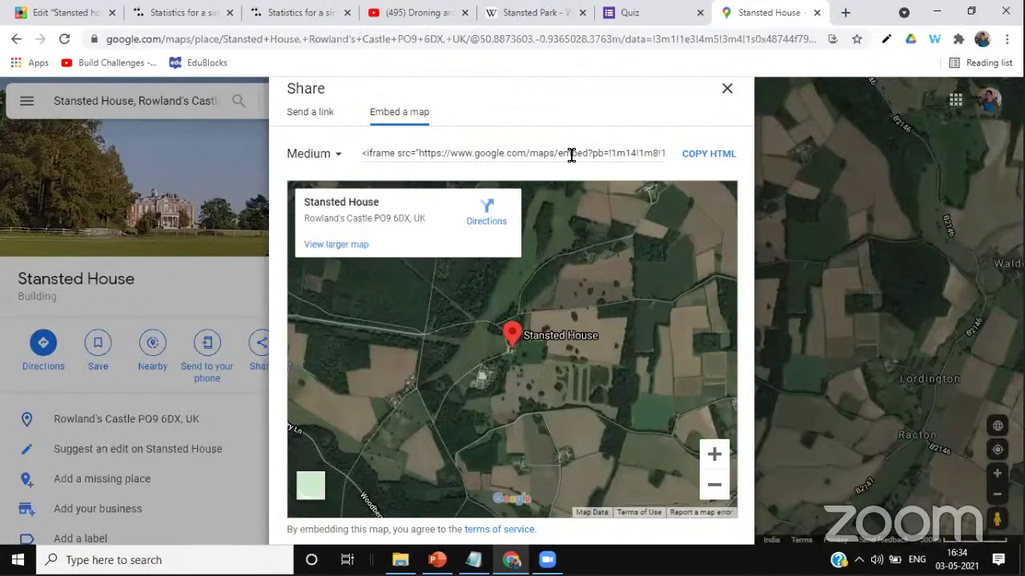
left_click(712, 158)
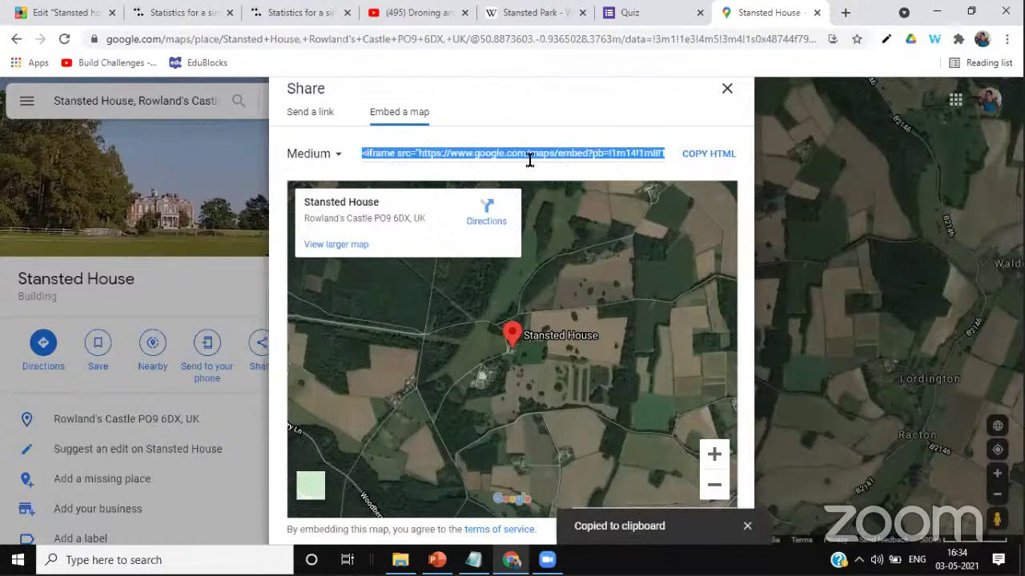
Add a website-content tag with a blue '3' icon holding the pasted Google Maps embed code
left_click(53, 14)
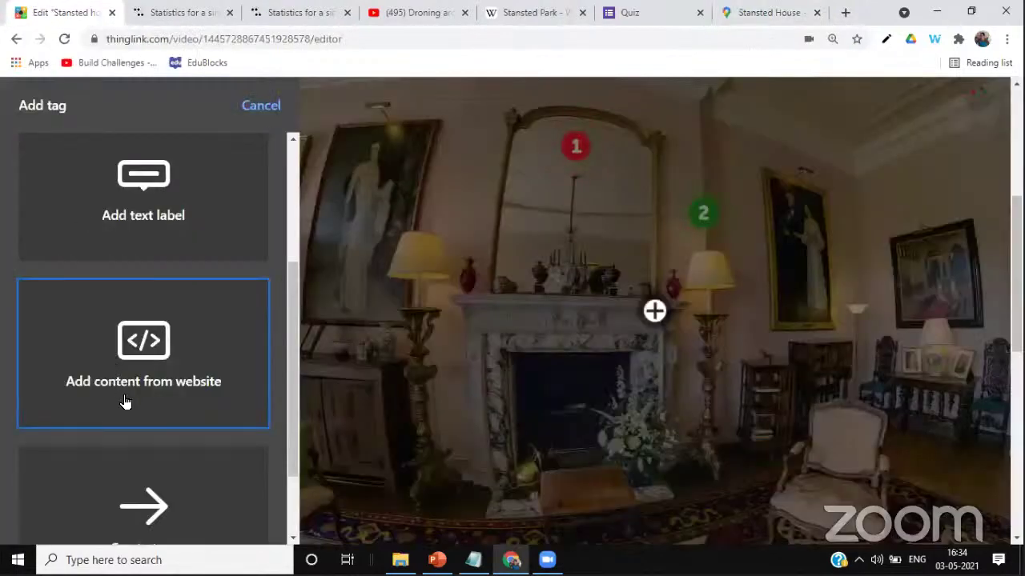
left_click(139, 357)
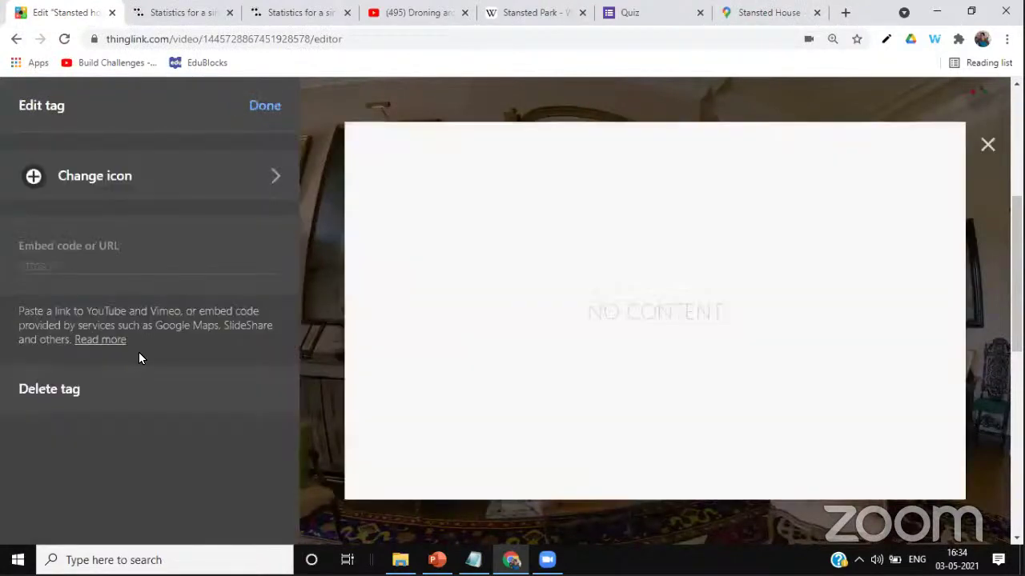
left_click(275, 180)
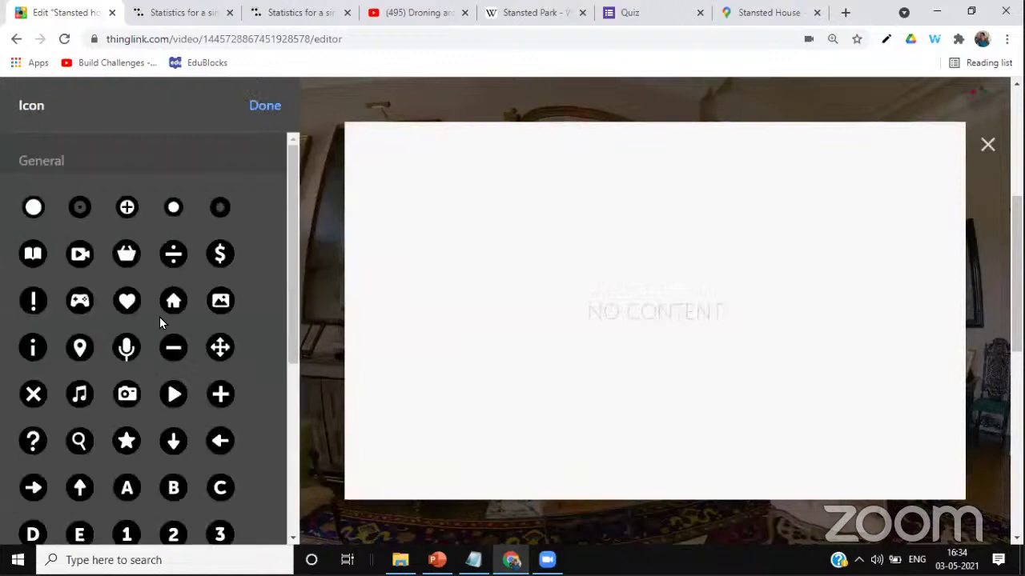
scroll(179, 447, "down", 2)
left_click(221, 385)
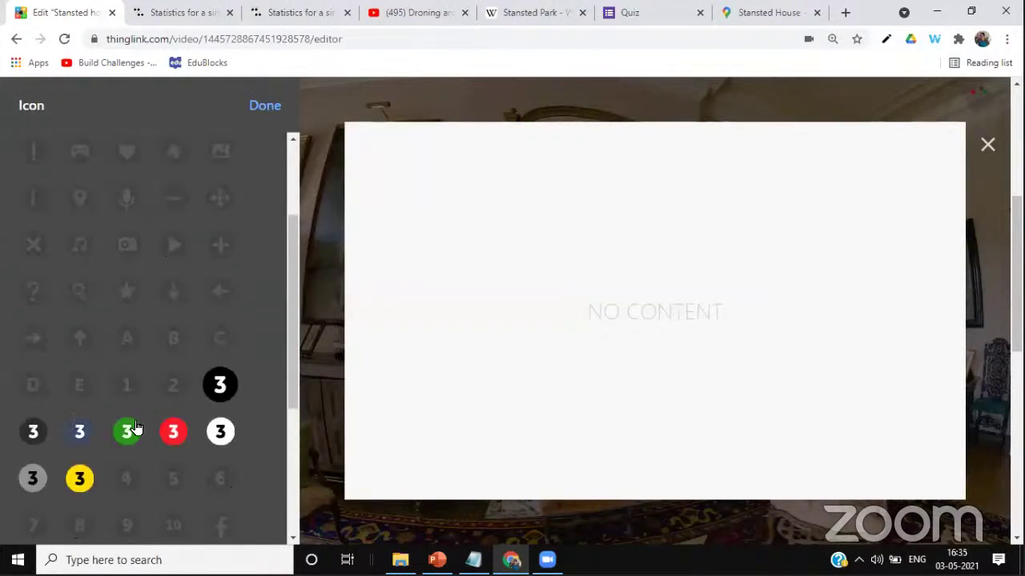
left_click(80, 432)
left_click(59, 264)
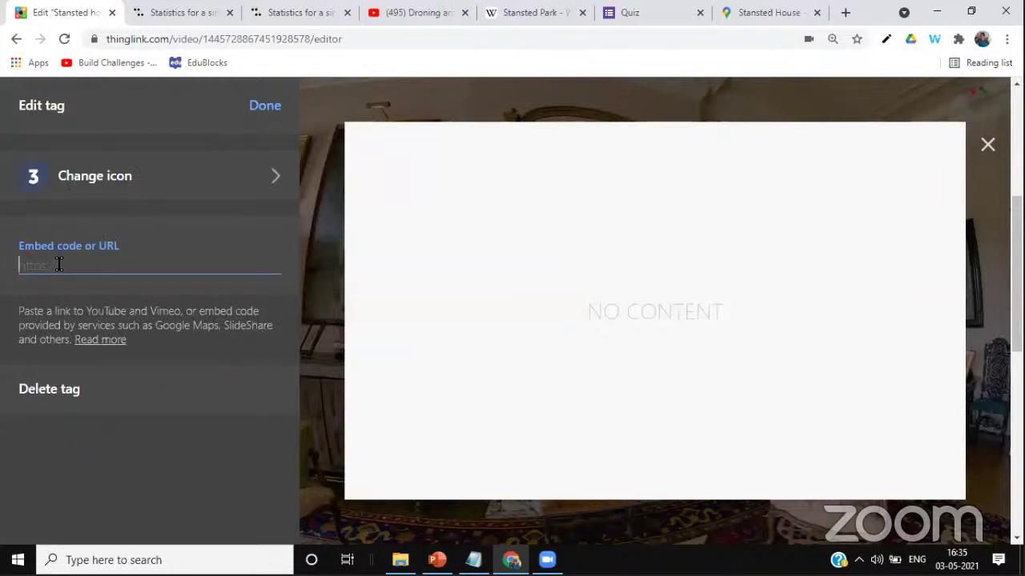
key("ctrl+v")
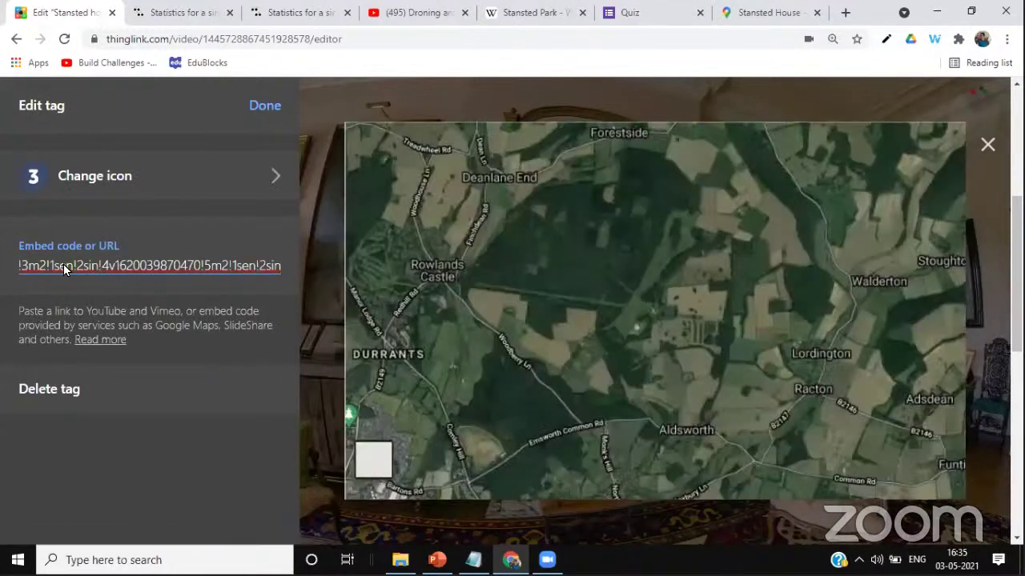
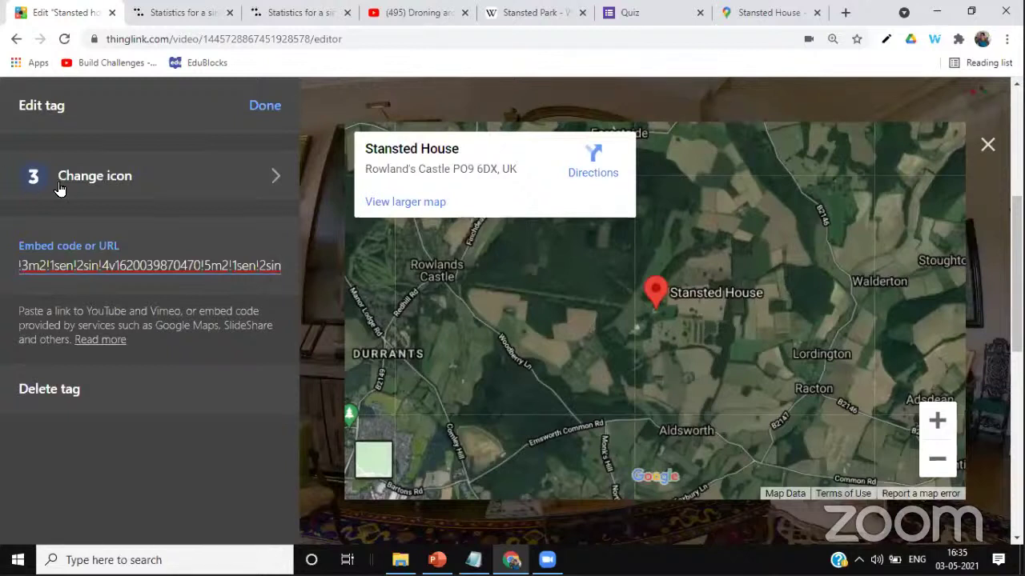
Save tag 3 with its embedded Google Map and return to the room view
left_click(258, 105)
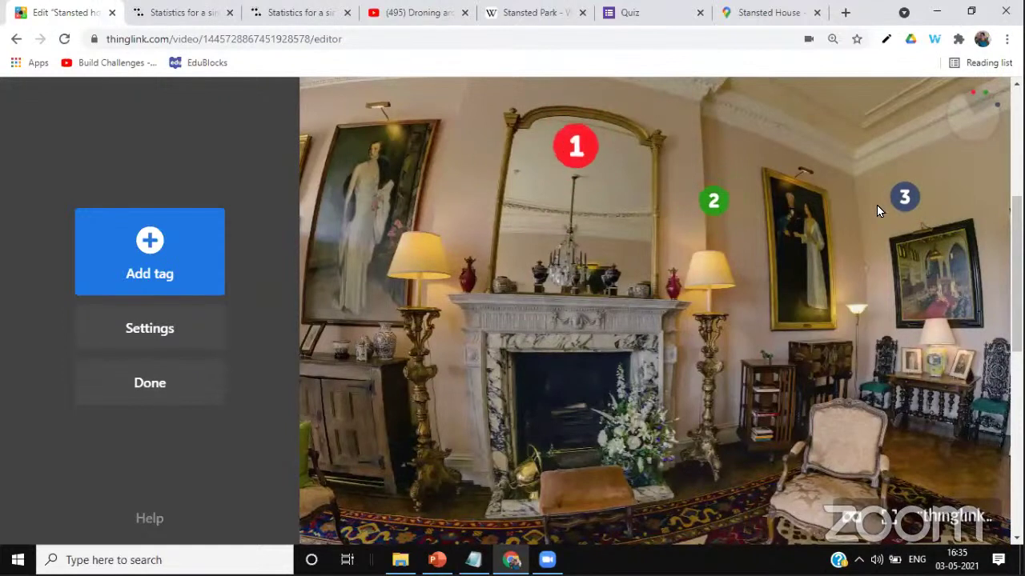
Add a text-and-media tag marked with a red number 4 icon
left_click(164, 260)
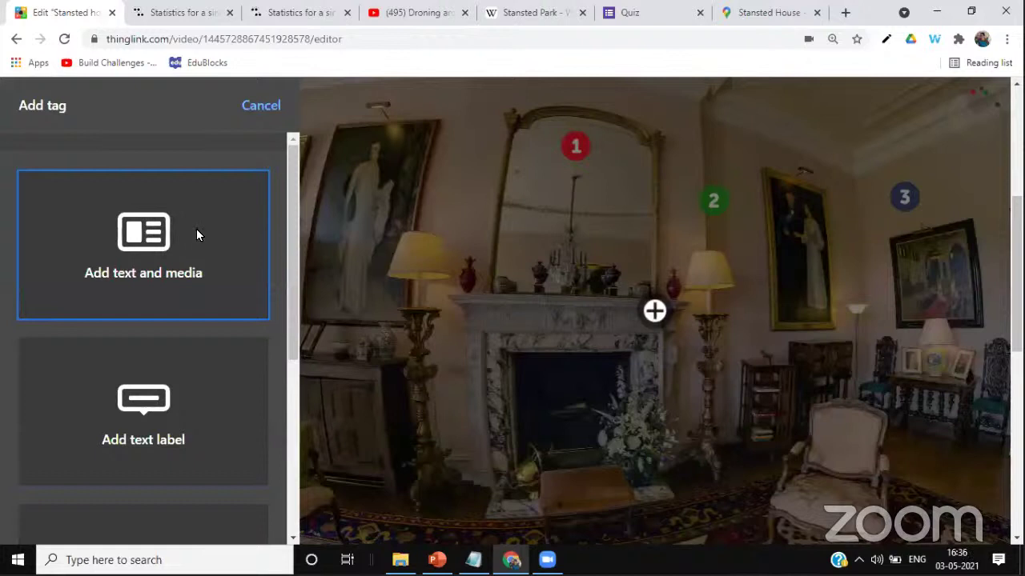
left_click(197, 234)
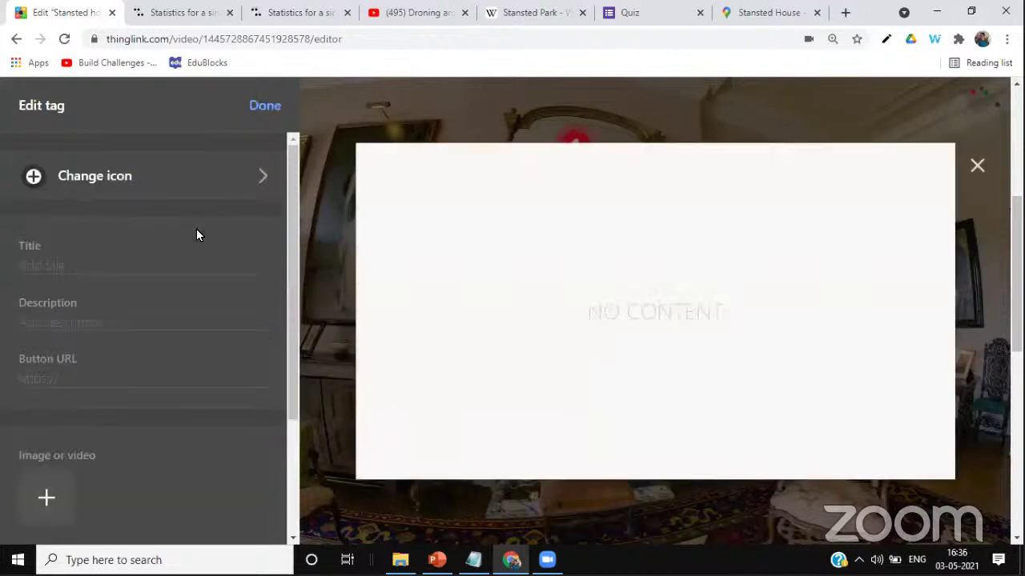
left_click(257, 175)
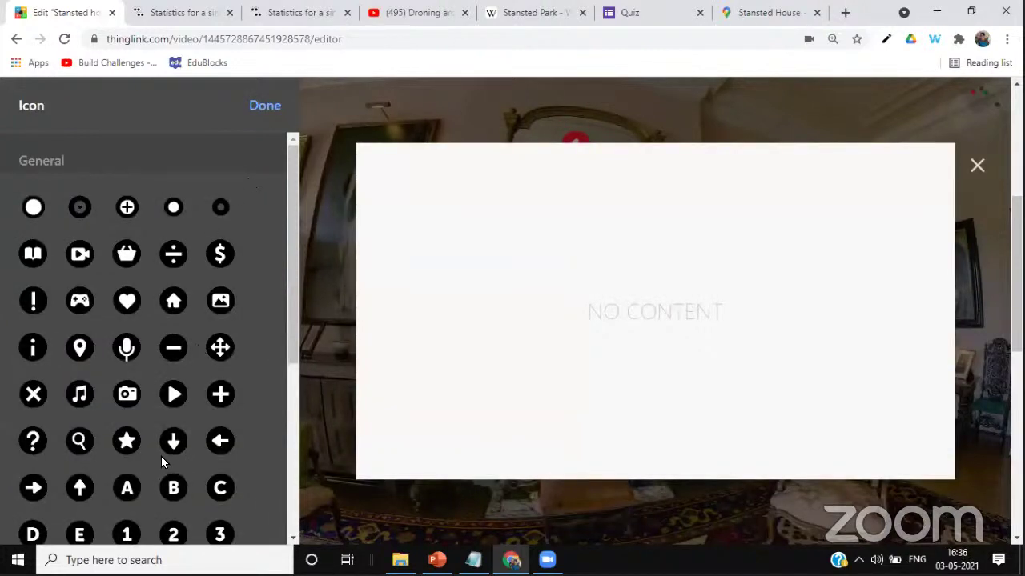
scroll(161, 458, "down", 2)
left_click(32, 433)
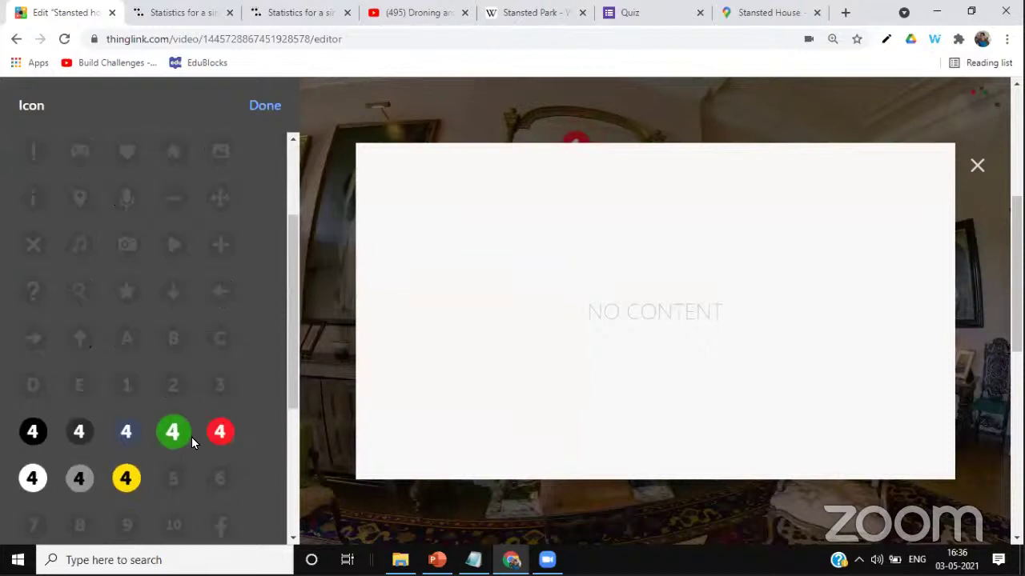
left_click(219, 432)
Title the tag 'Droning around Stansted Park'
left_click(55, 264)
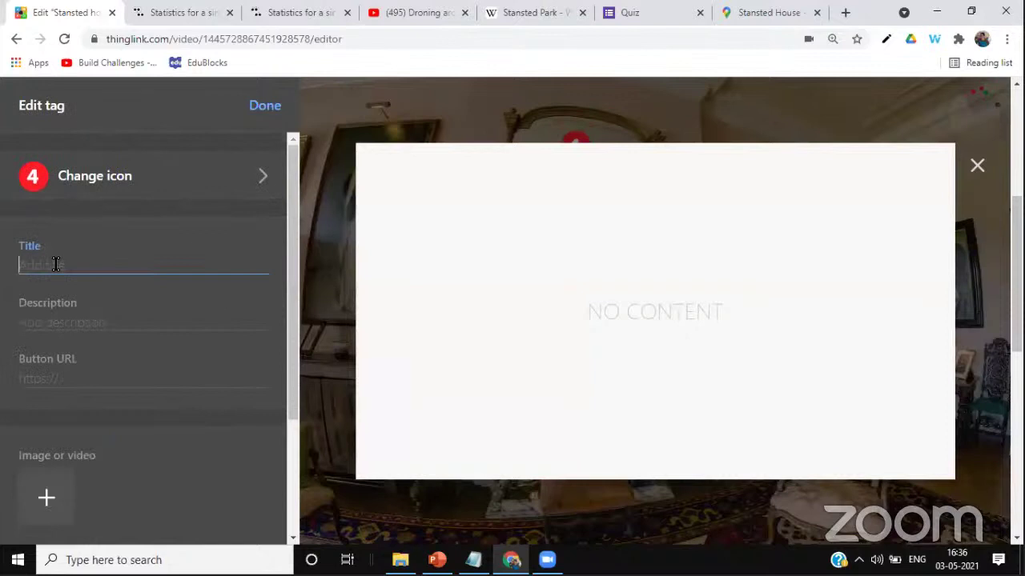
type("Droning")
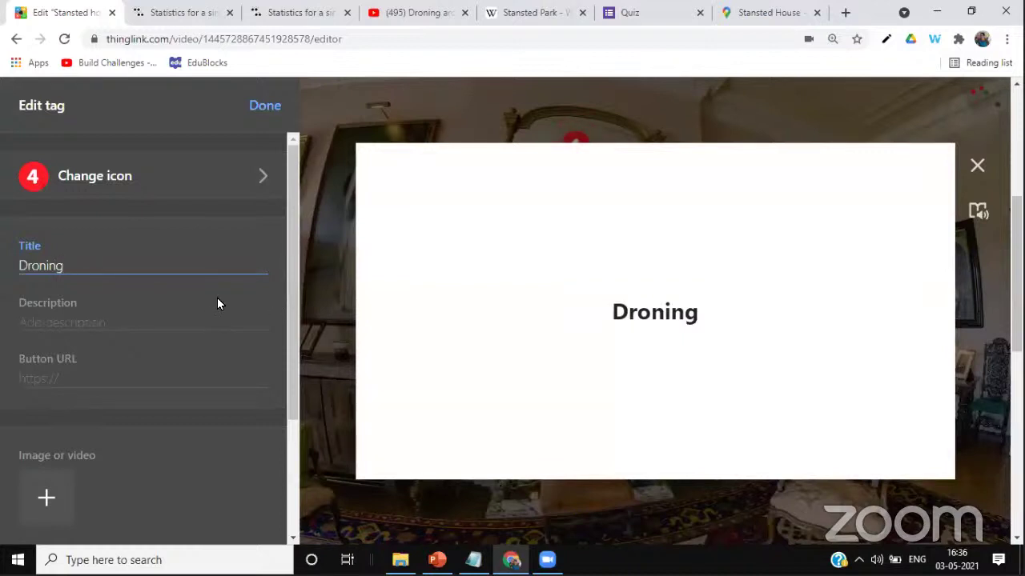
type("aro")
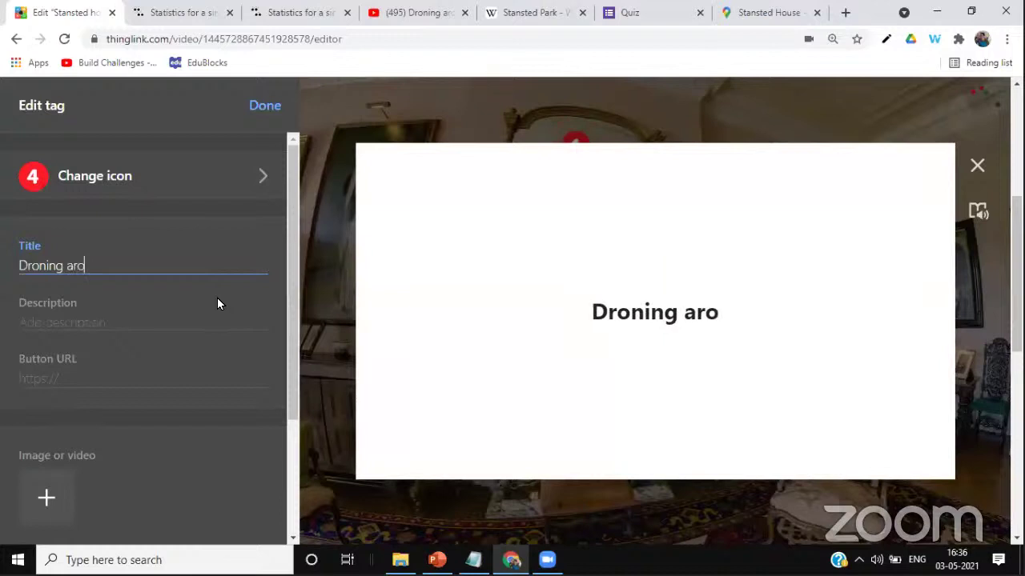
type("und ")
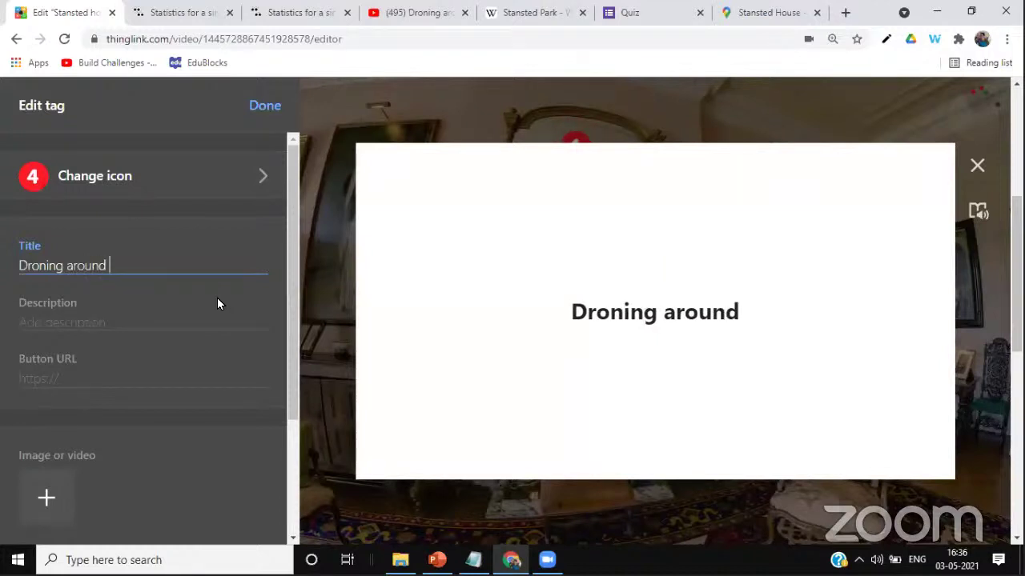
type("Stanst")
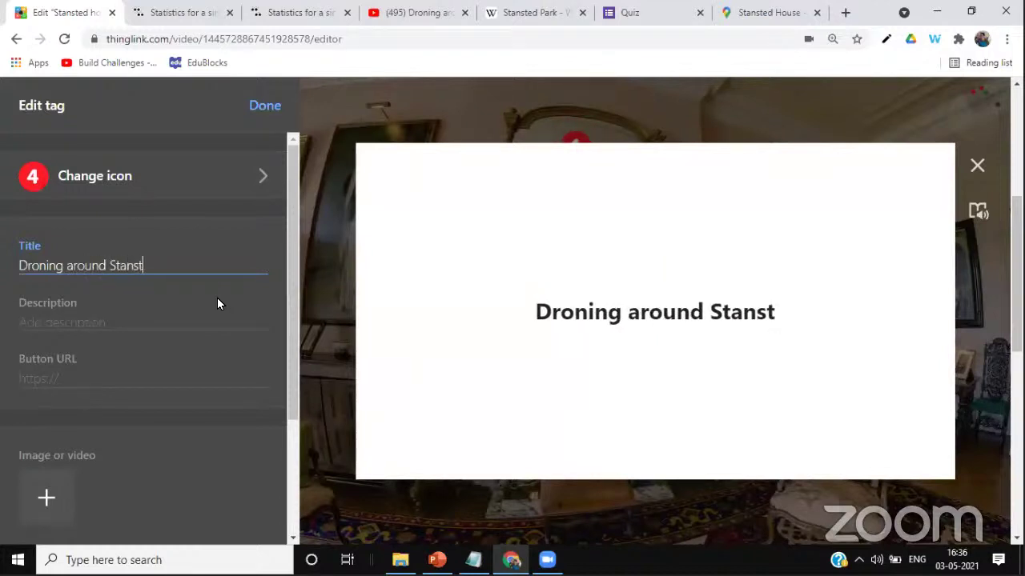
type("ed Park")
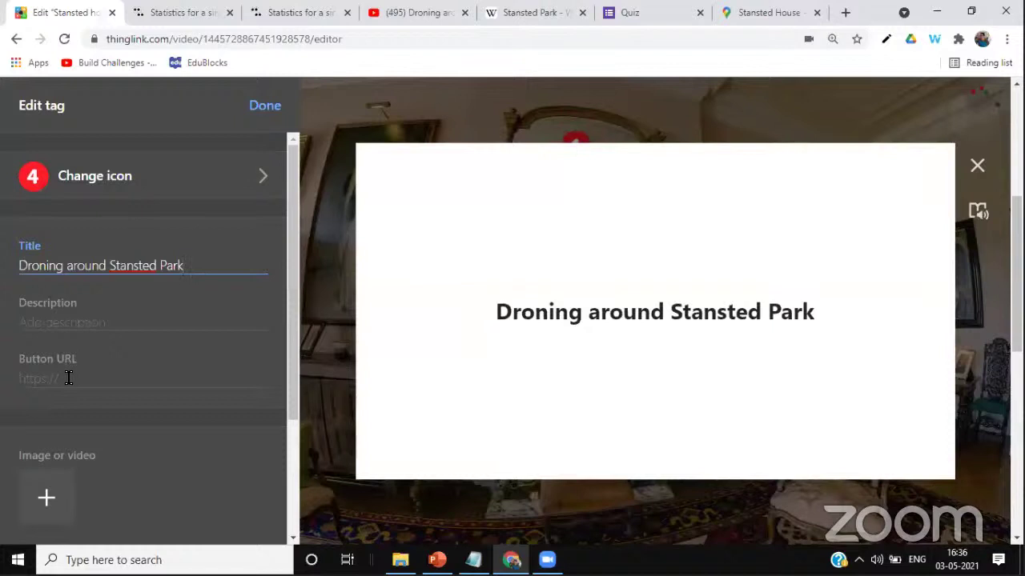
Switch to the YouTube drone video and pause its playback
left_click(393, 10)
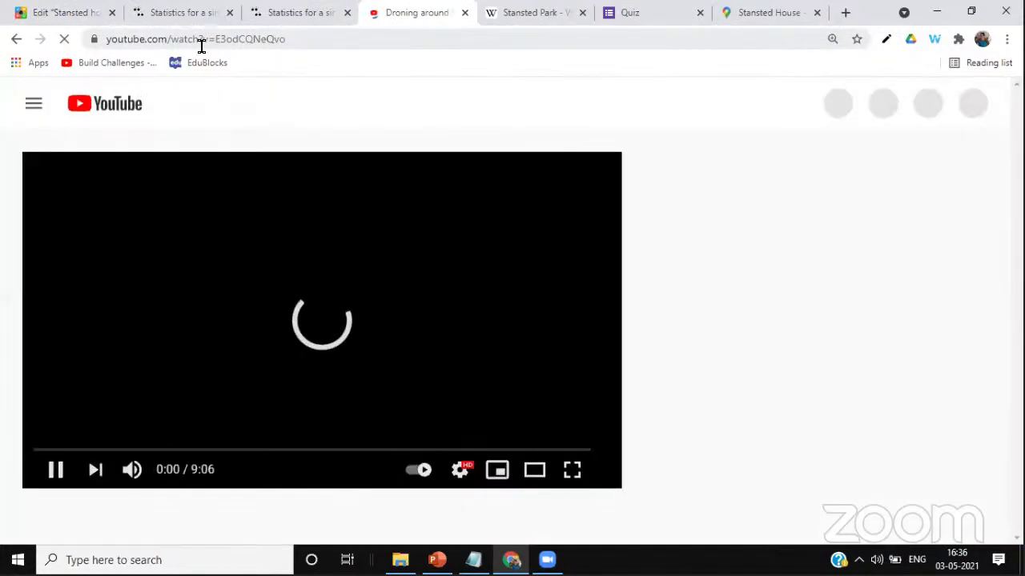
left_click(54, 473)
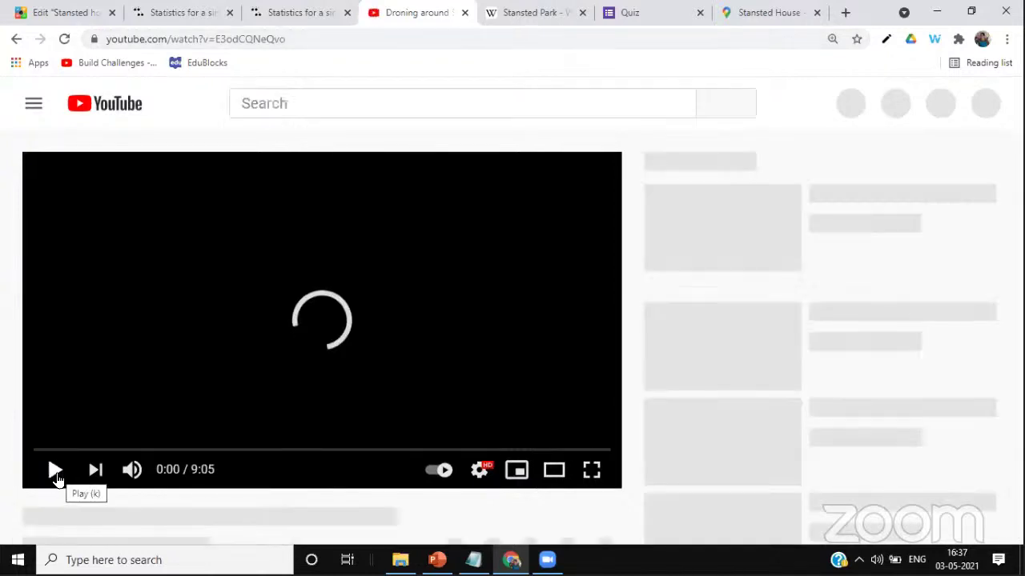
left_click(55, 473)
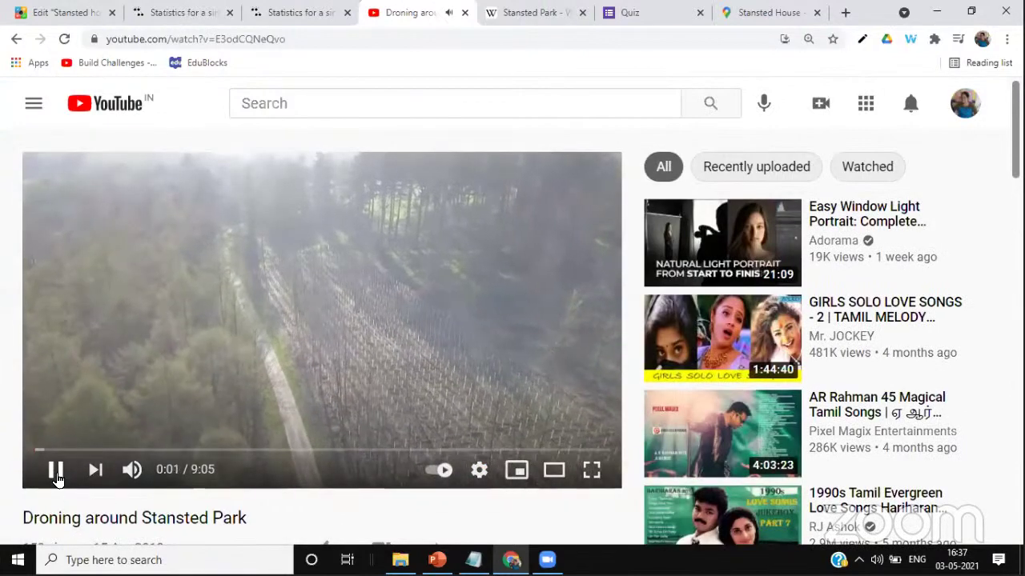
left_click(56, 476)
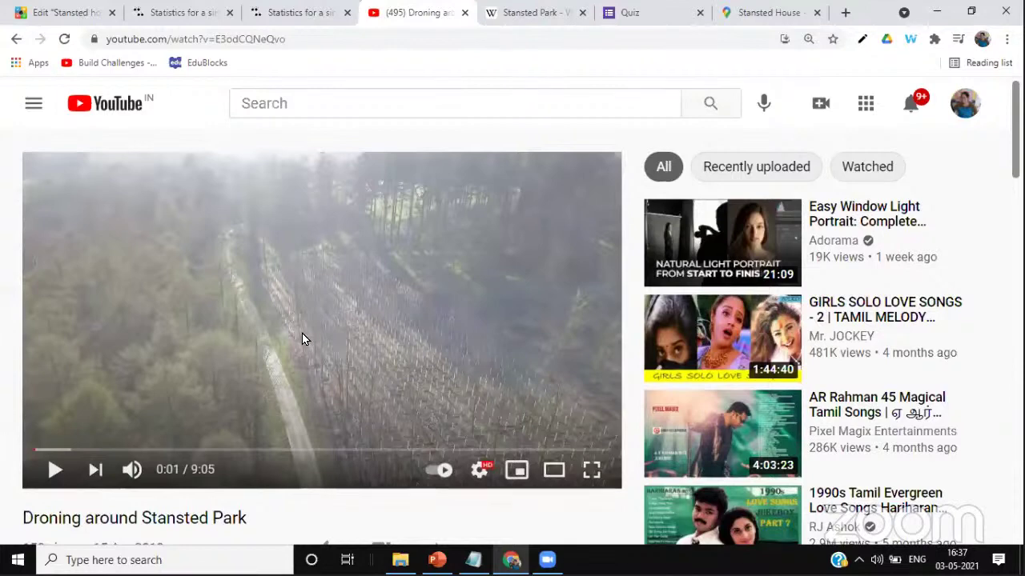
scroll(267, 355, "down", 1)
scroll(212, 321, "up", 1)
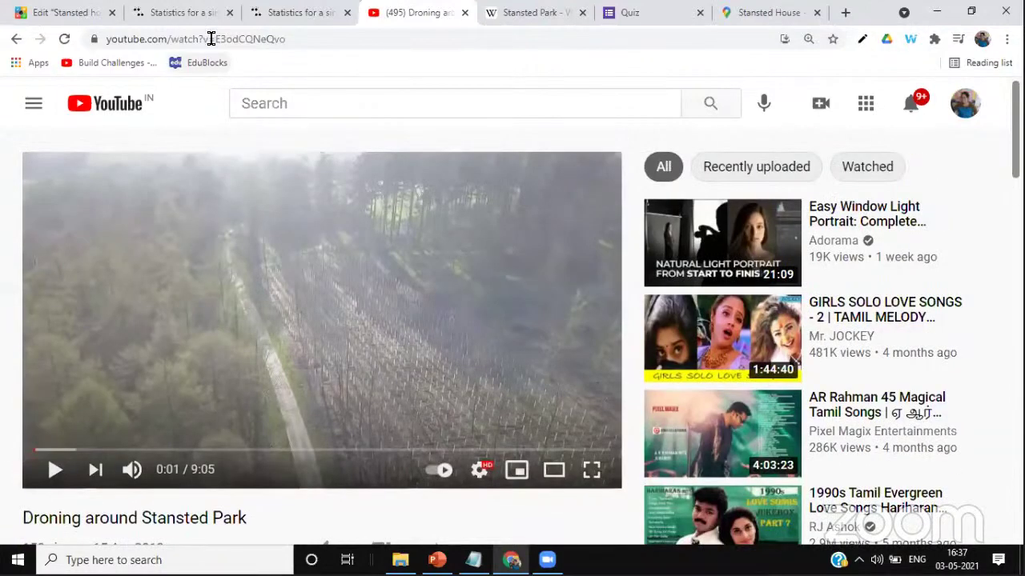
Copy the video's web address and return to the ThingLink tag editor
left_click(191, 40)
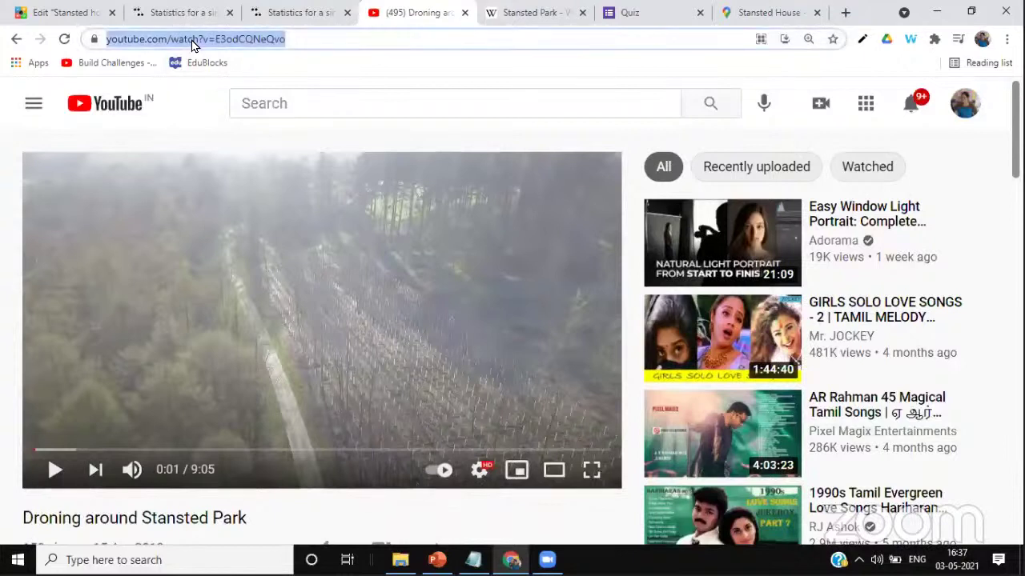
right_click(191, 45)
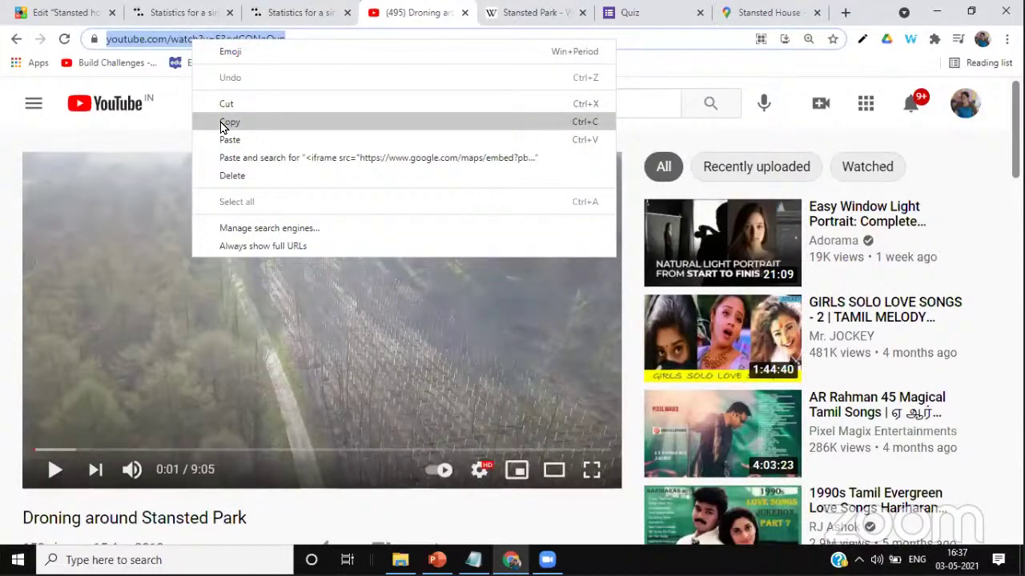
left_click(228, 122)
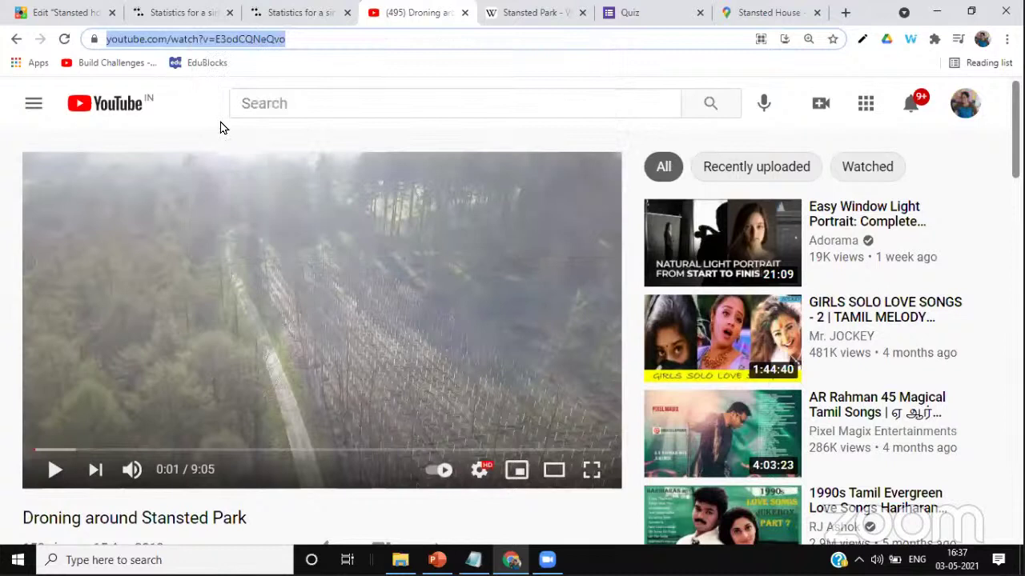
left_click(48, 9)
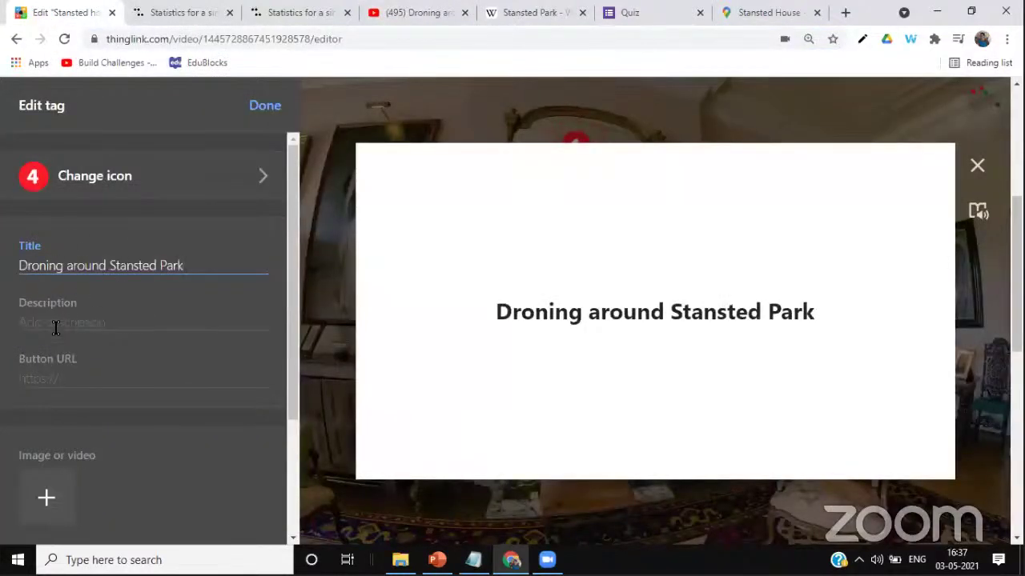
Paste the YouTube video link into the tag and label its button 'Click here for info'
left_click(59, 372)
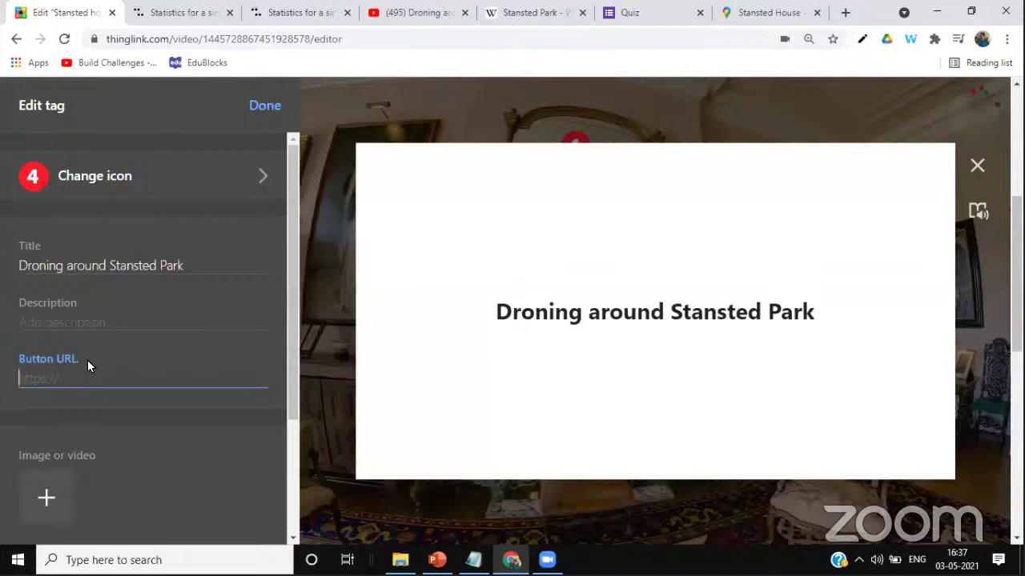
key("ctrl+v")
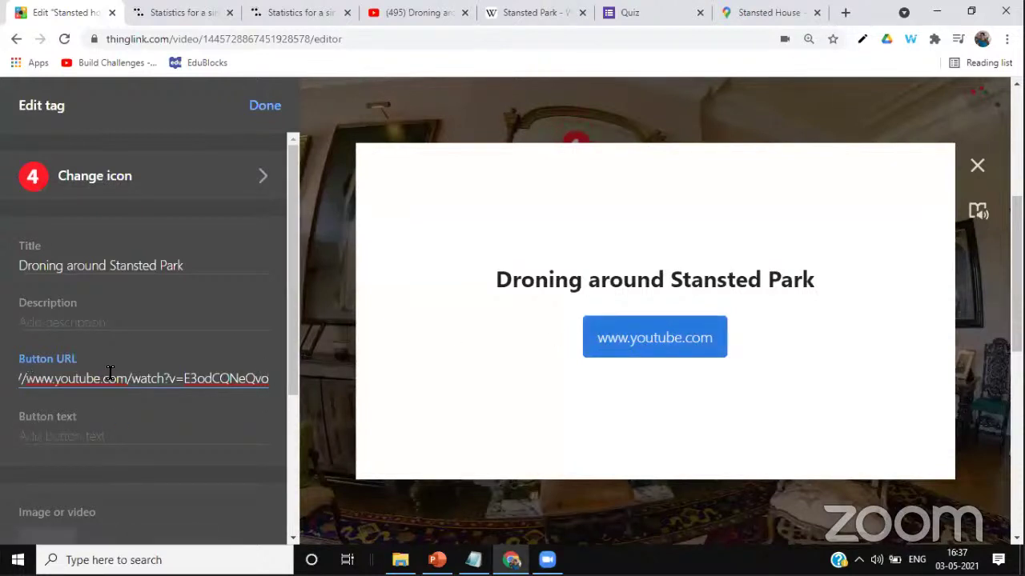
left_click(29, 433)
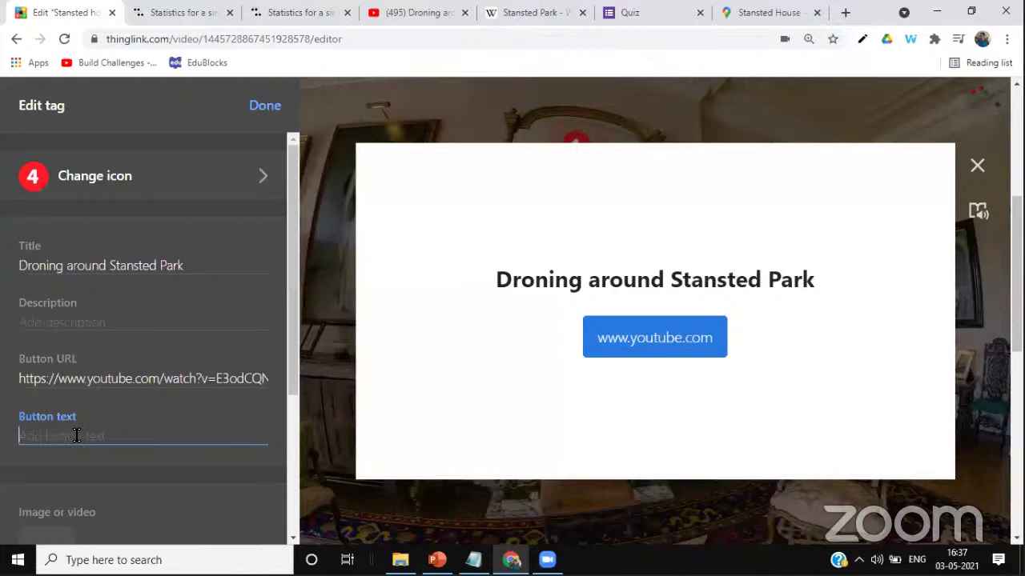
type("Cl")
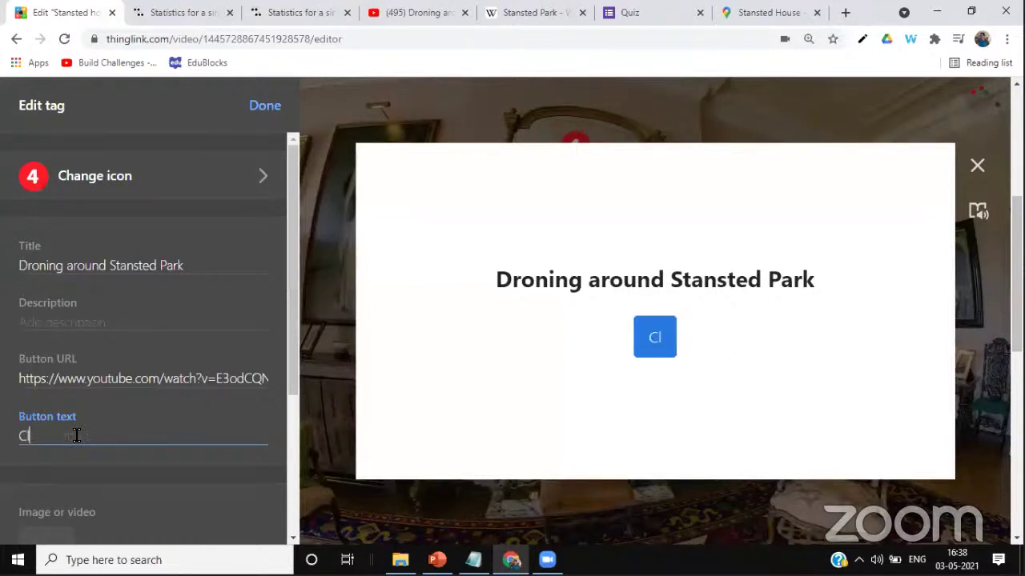
type("ick here for")
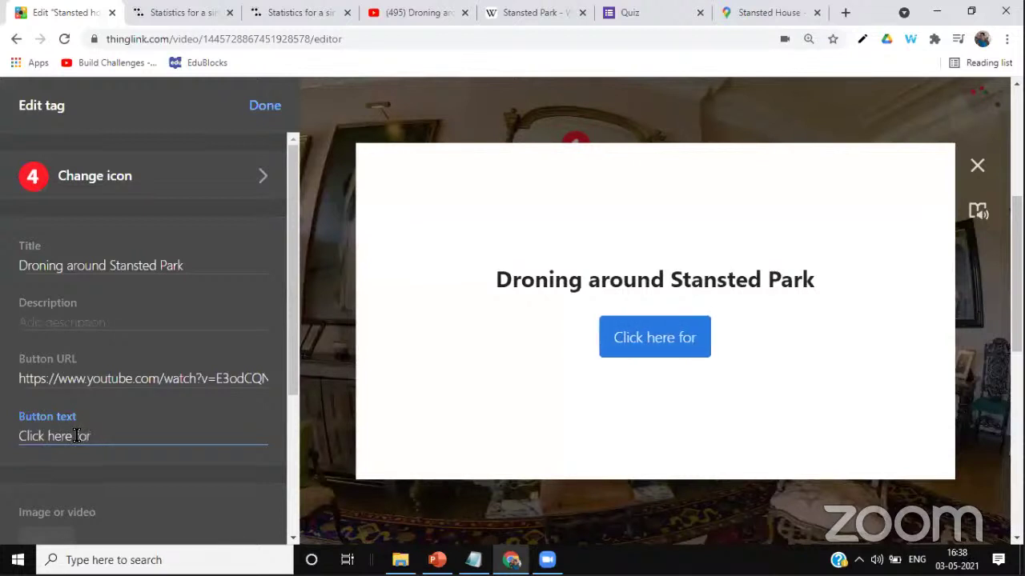
type(" info")
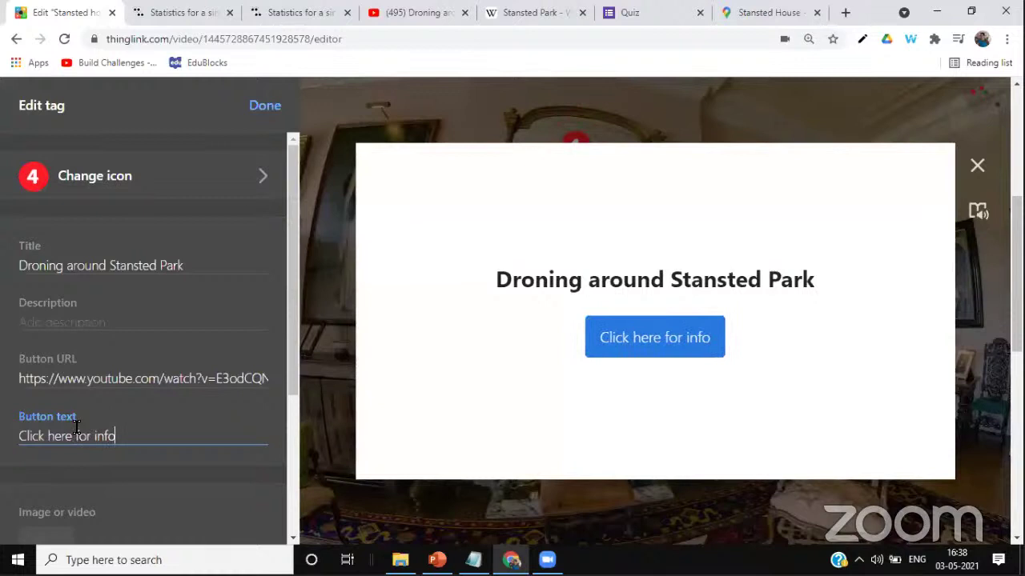
Change the button label to 'Click here for Video' and save tag 4
scroll(76, 428, "down", 1)
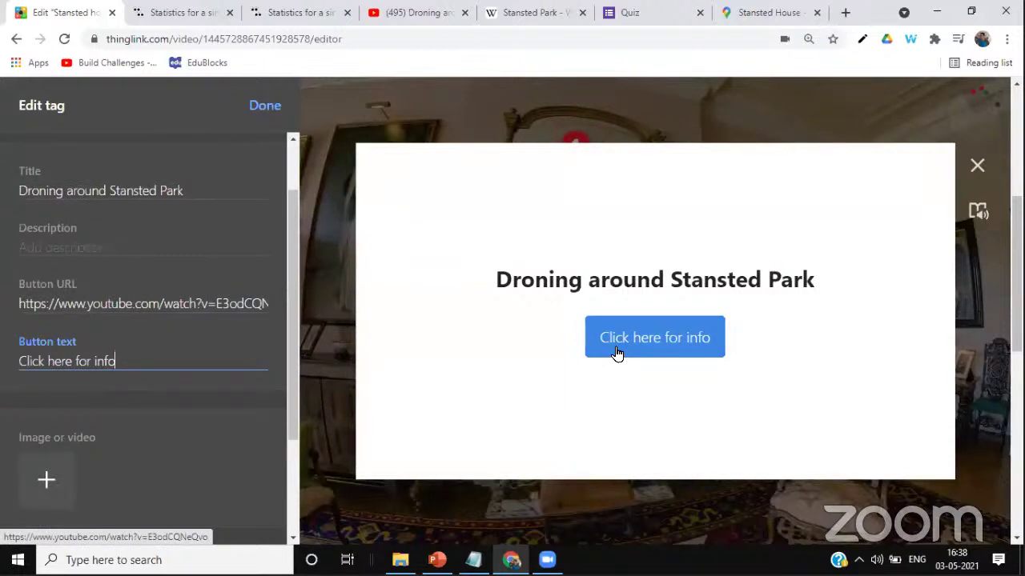
scroll(63, 431, "down", 1)
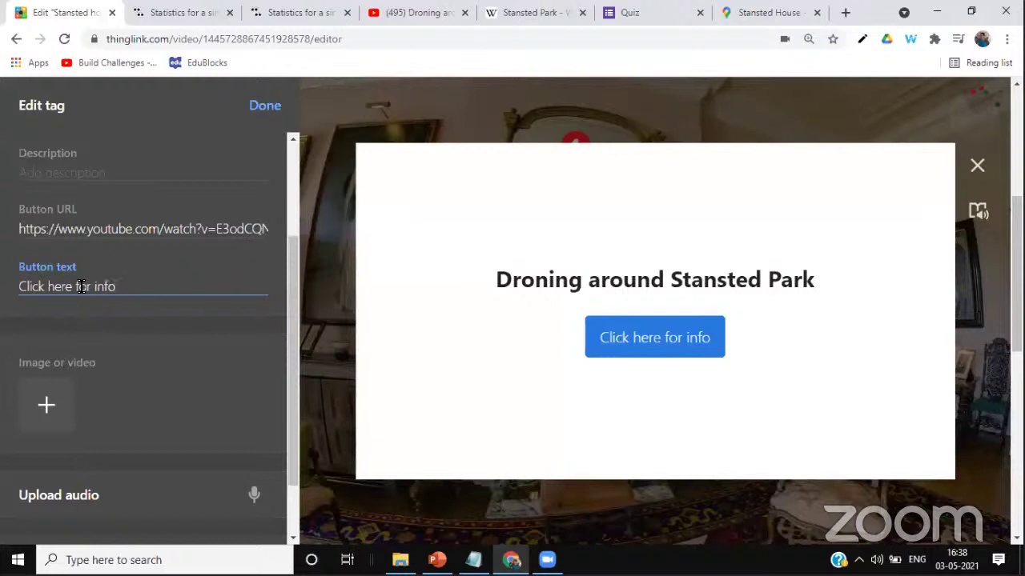
scroll(82, 287, "up", 1)
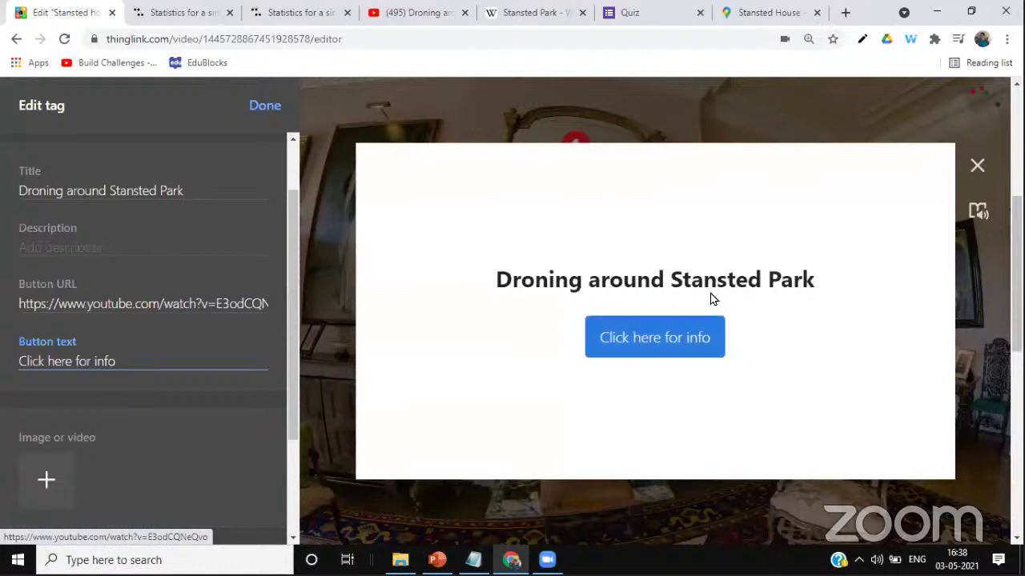
double_click(111, 361)
type("Video")
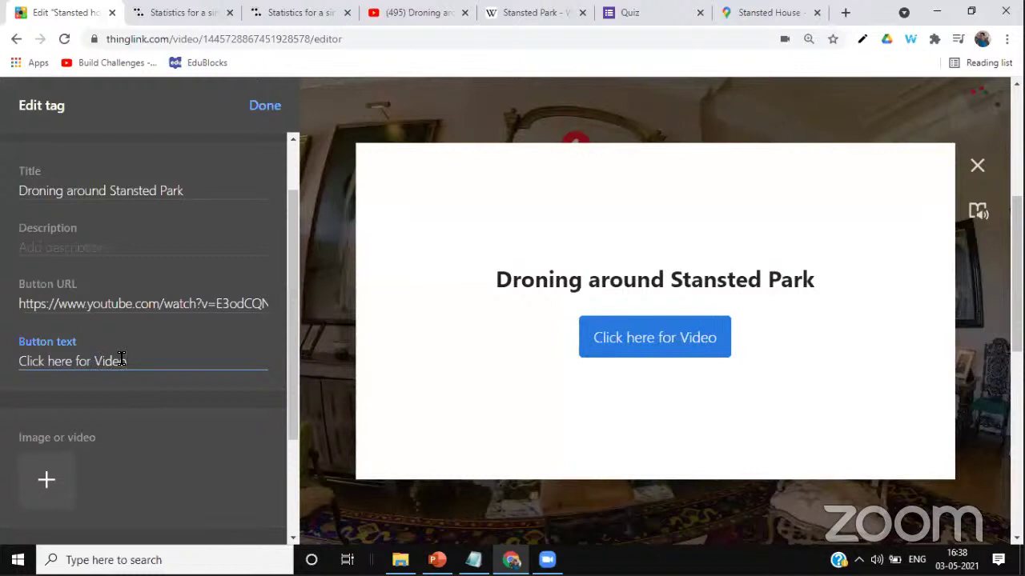
scroll(236, 165, "up", 1)
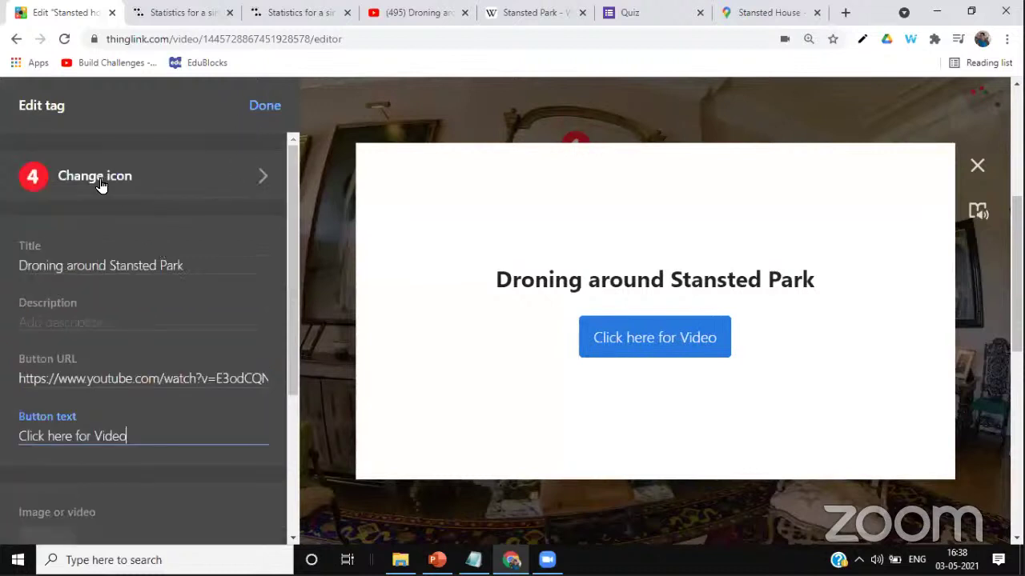
left_click(264, 106)
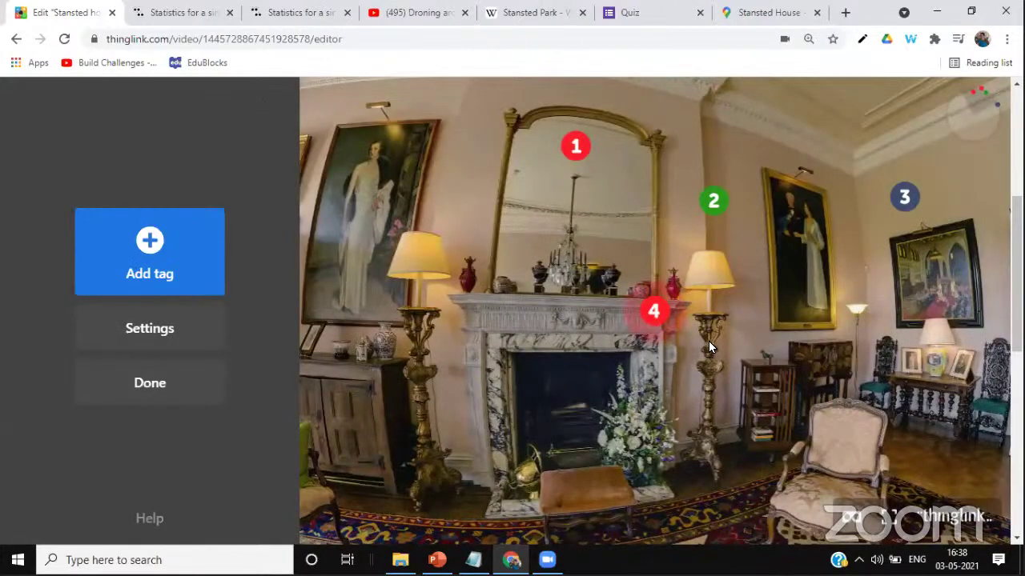
Drag tag 4 from above the fireplace into the open doorway, centring tags 3 and 4
left_click_drag(925, 368, 762, 377)
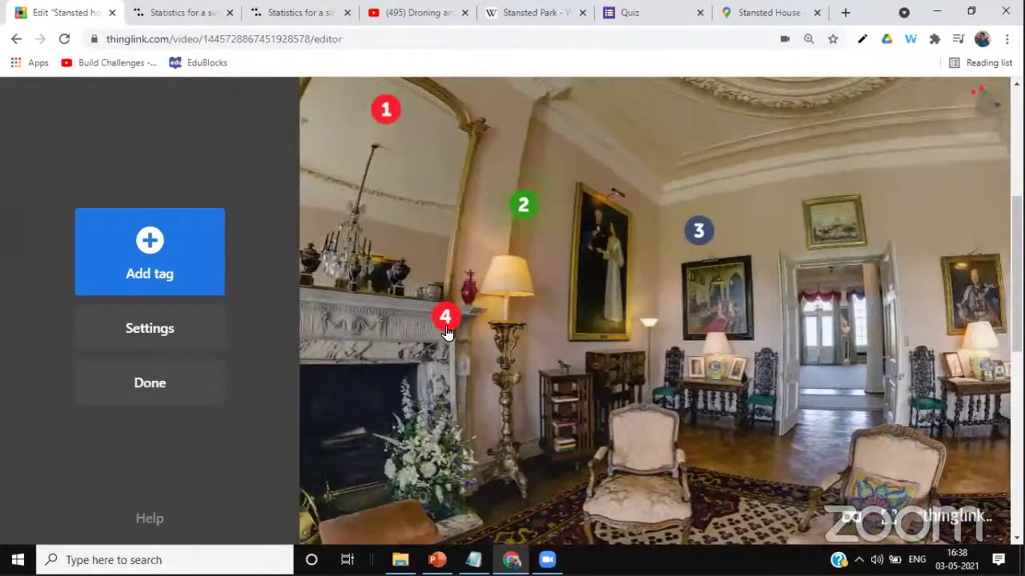
mouse_move(441, 316)
left_mouse_down()
mouse_move(850, 221)
mouse_move(887, 204)
mouse_move(825, 176)
mouse_move(816, 222)
mouse_move(827, 272)
left_mouse_up()
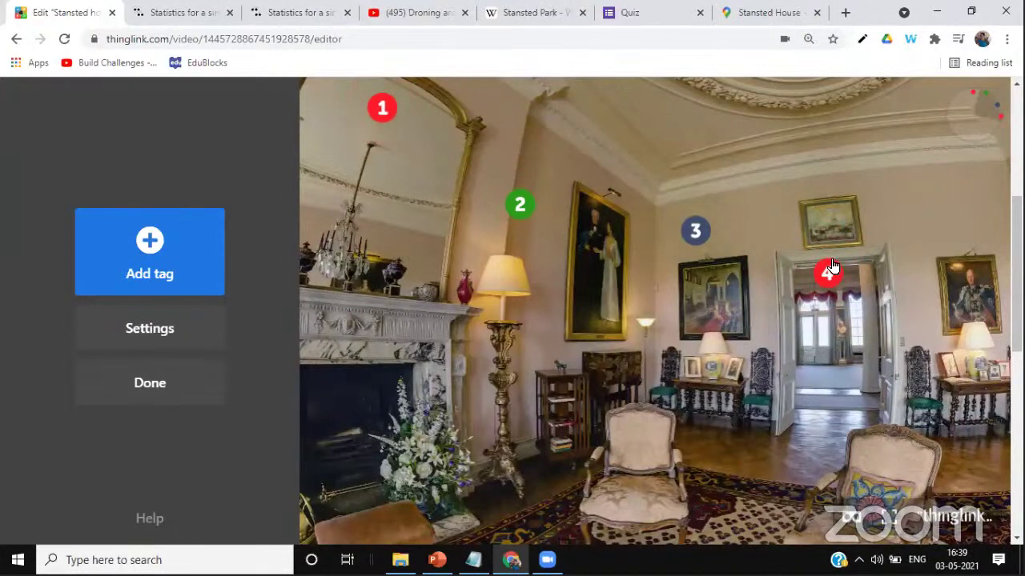
left_click_drag(686, 314, 271, 238)
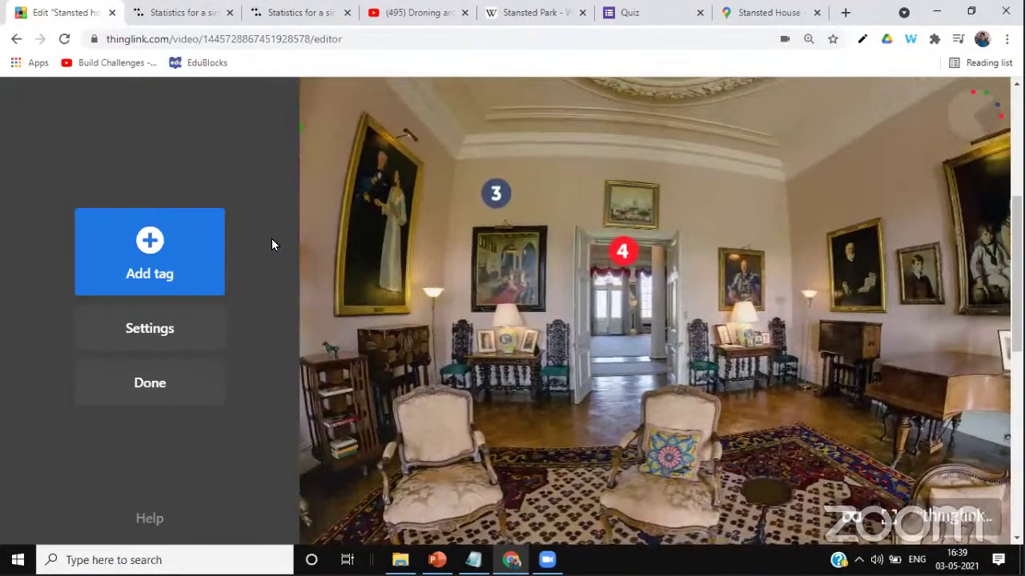
Add a text-and-media tag marked with a green number 5 icon
left_click(146, 271)
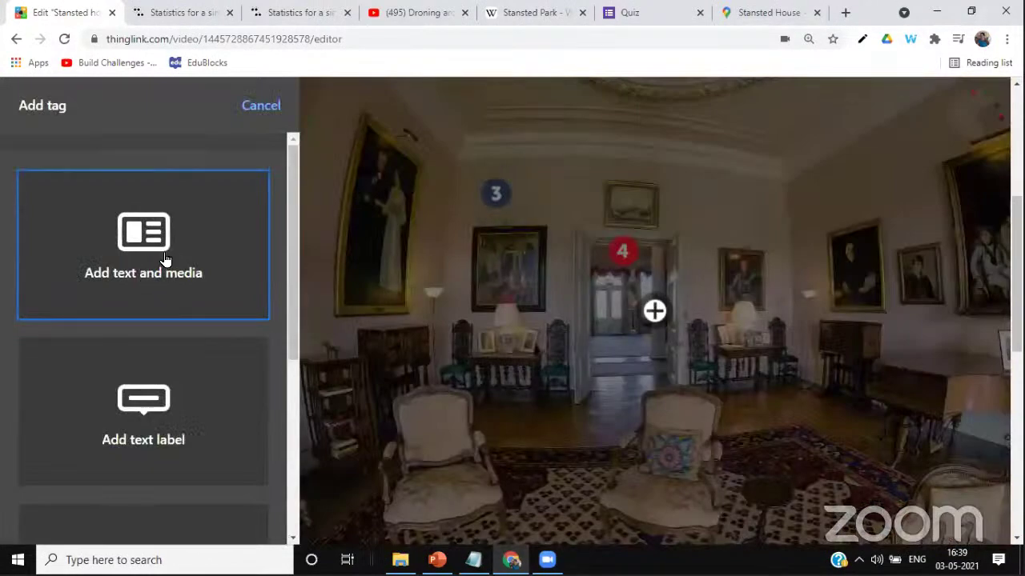
left_click(164, 253)
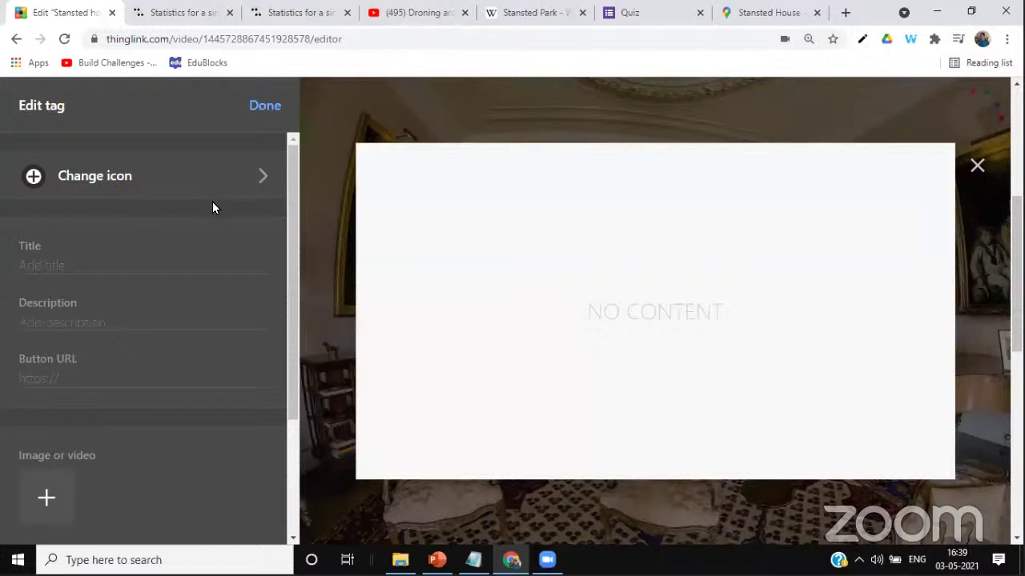
left_click(268, 180)
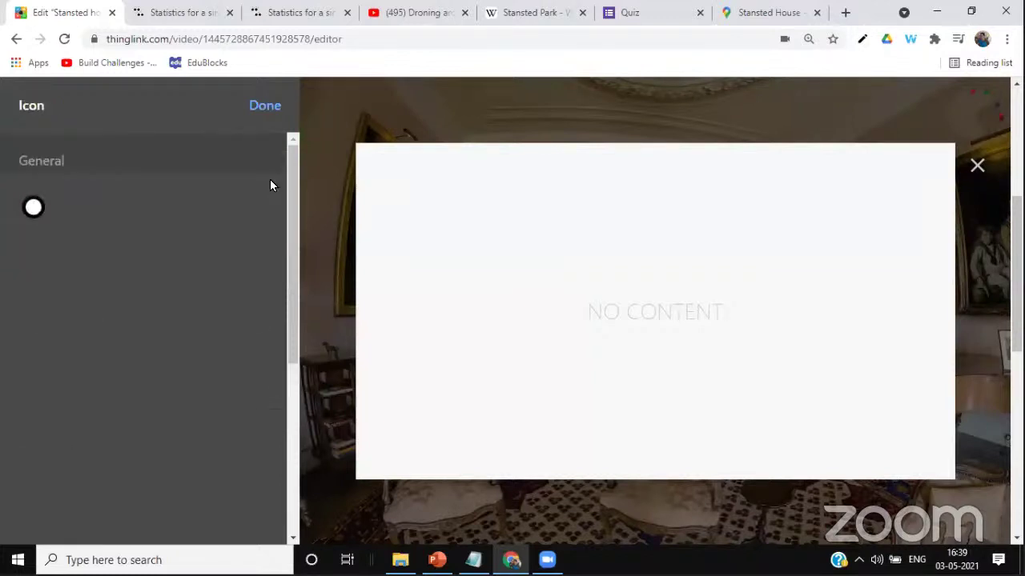
scroll(192, 468, "down", 1)
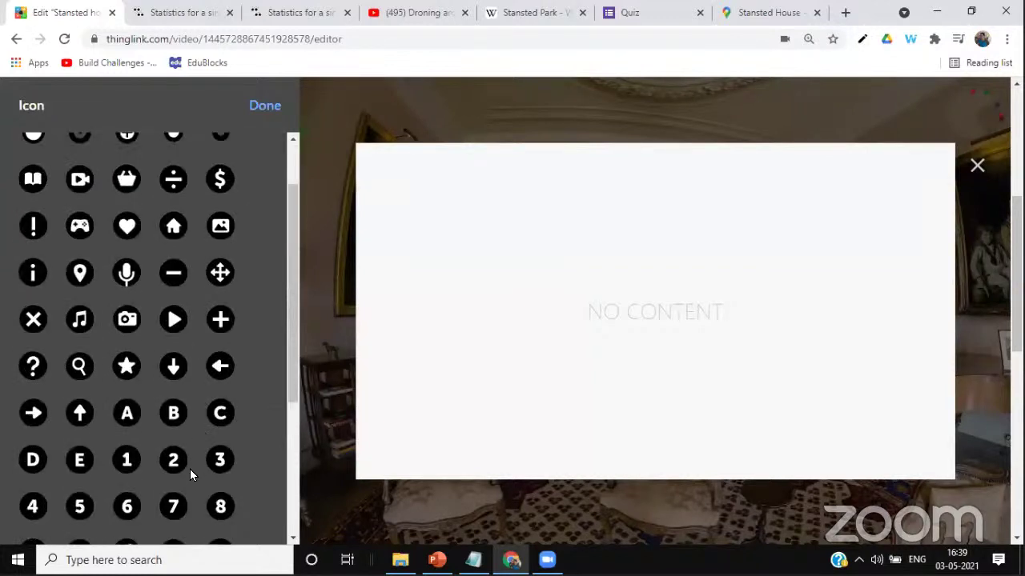
left_click(80, 506)
left_click(220, 506)
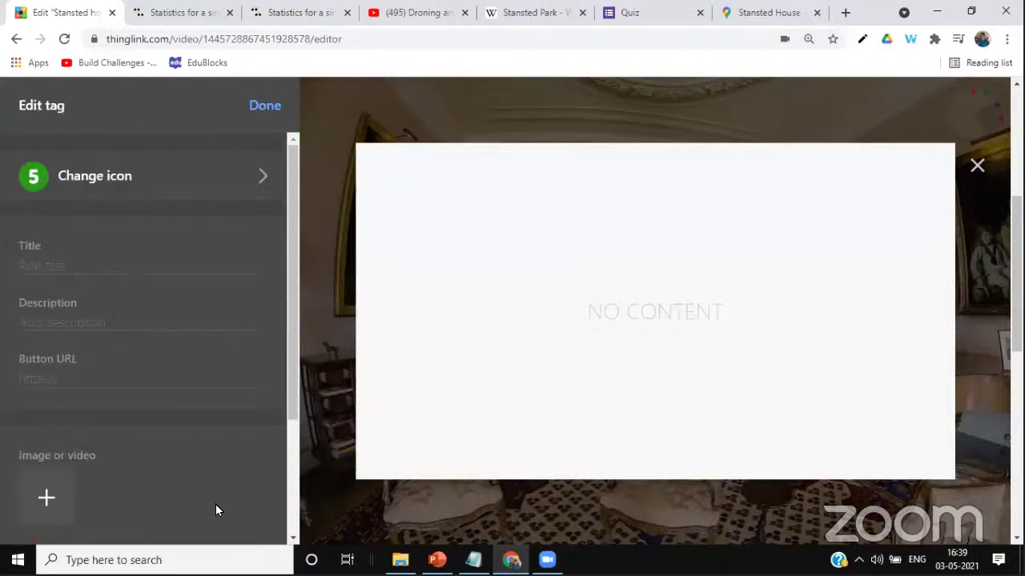
left_click(70, 262)
type("Richar")
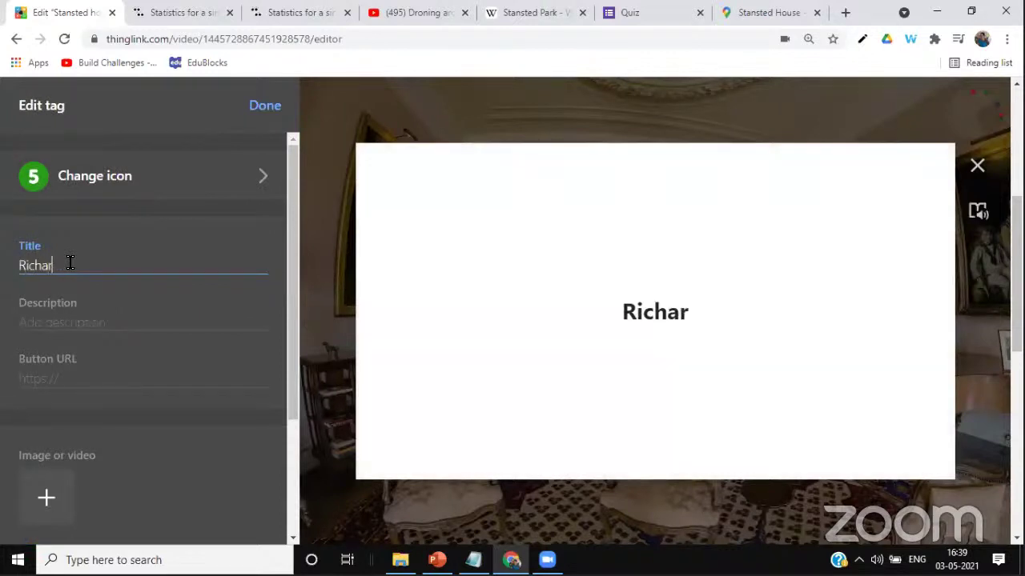
type("d Lummley")
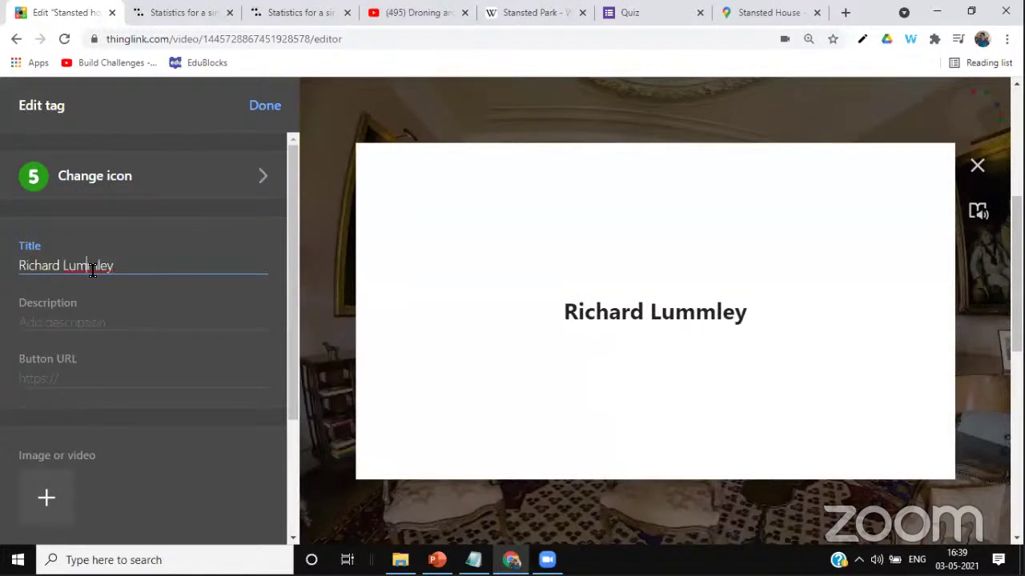
left_click(87, 265)
key("BackSpace")
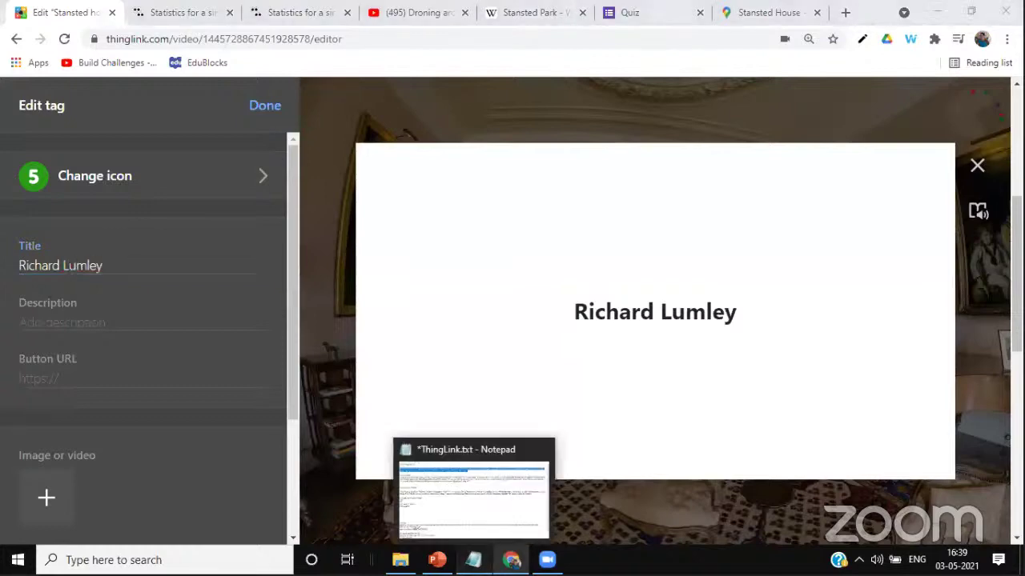
left_click(473, 559)
left_click_drag(483, 153, 3, 125)
key("ctrl+c")
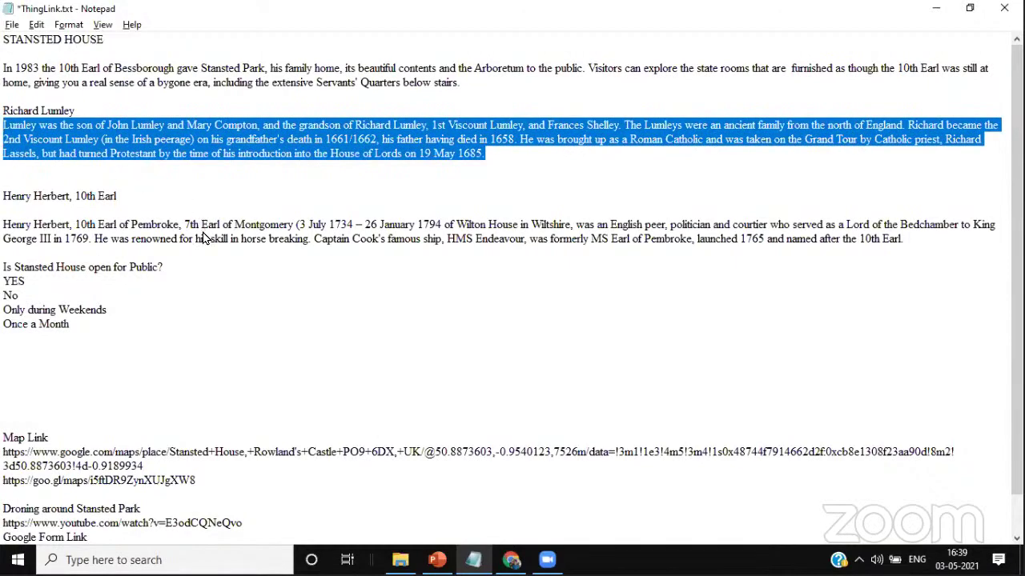
key("alt+Tab")
left_click(58, 320)
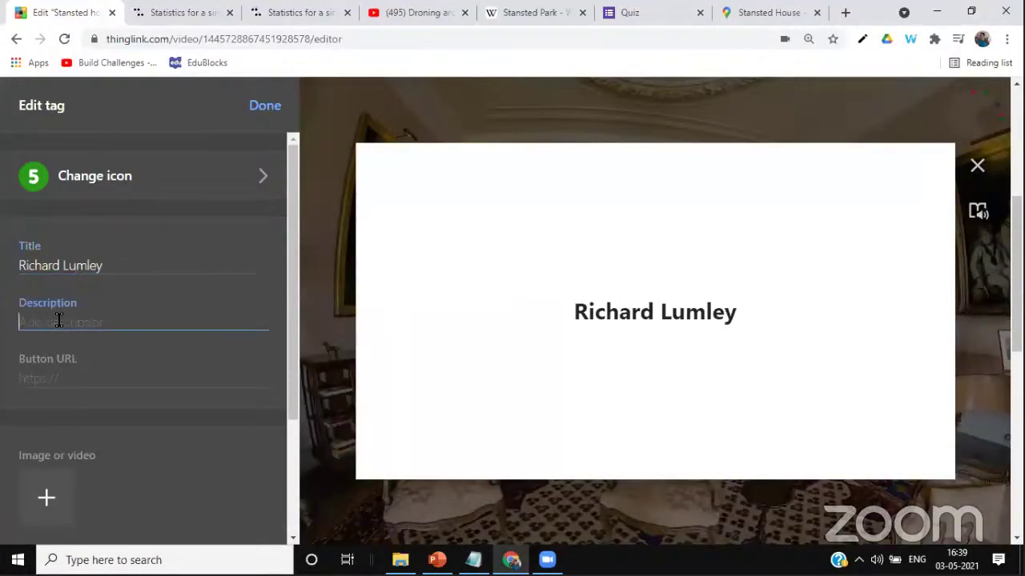
key("ctrl+v")
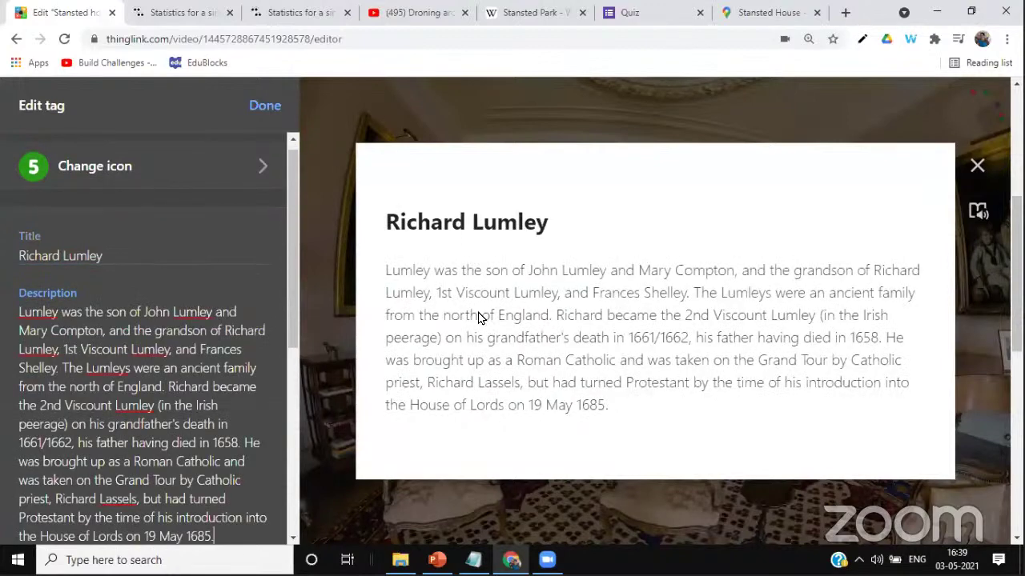
scroll(218, 397, "down", 4)
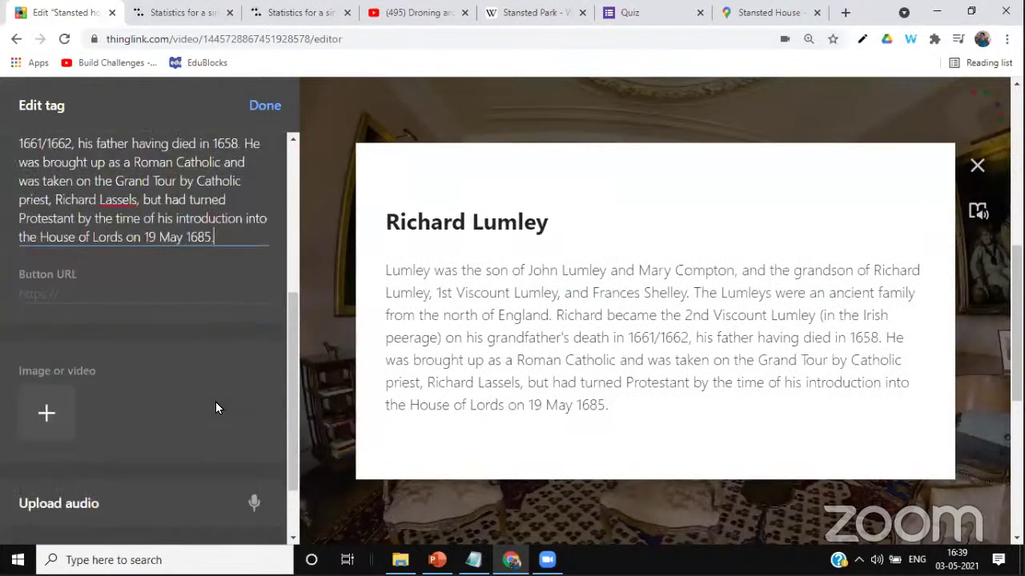
left_click(45, 414)
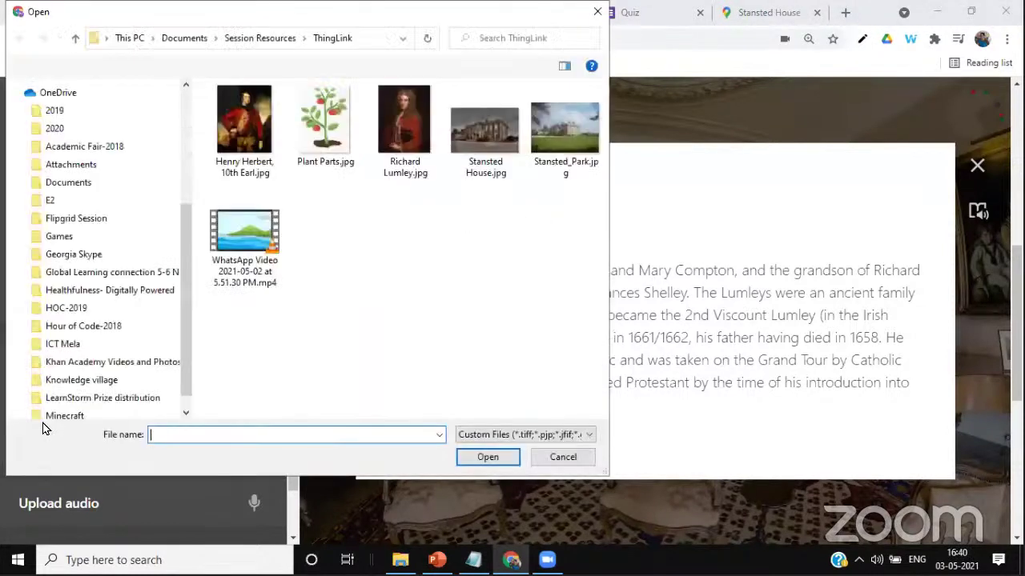
left_click(409, 133)
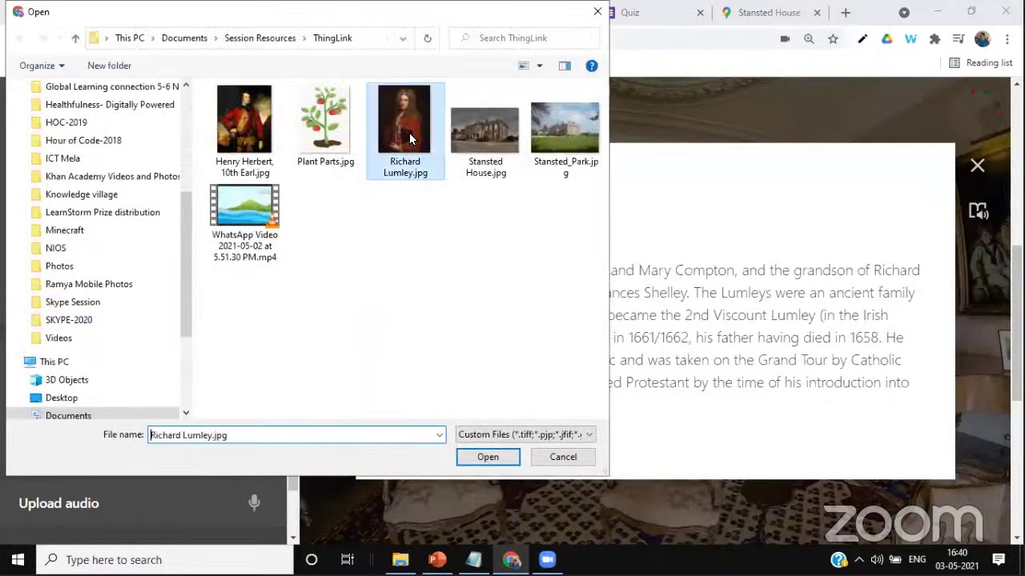
left_click(488, 458)
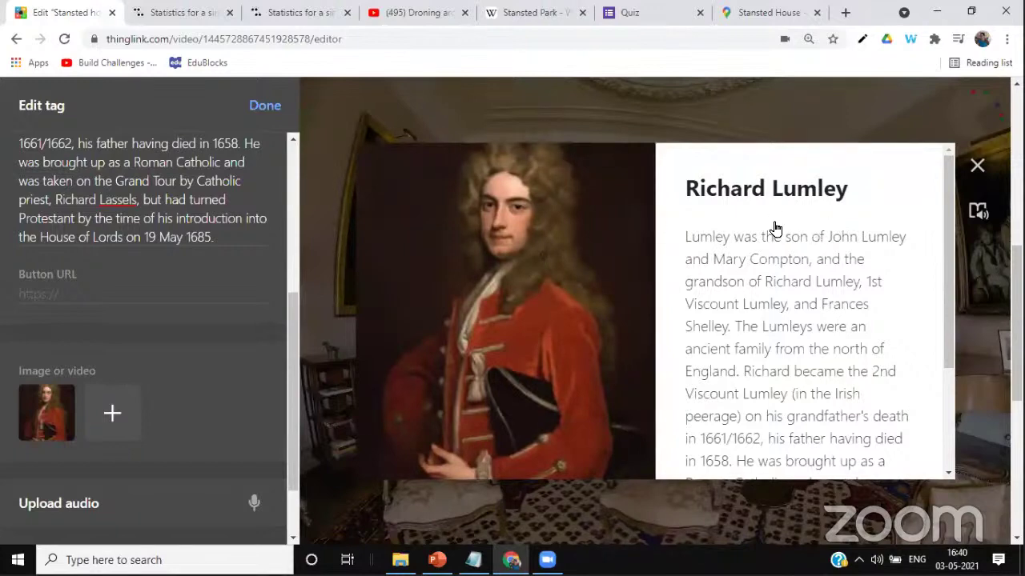
scroll(64, 182, "up", 3)
scroll(64, 184, "up", 1)
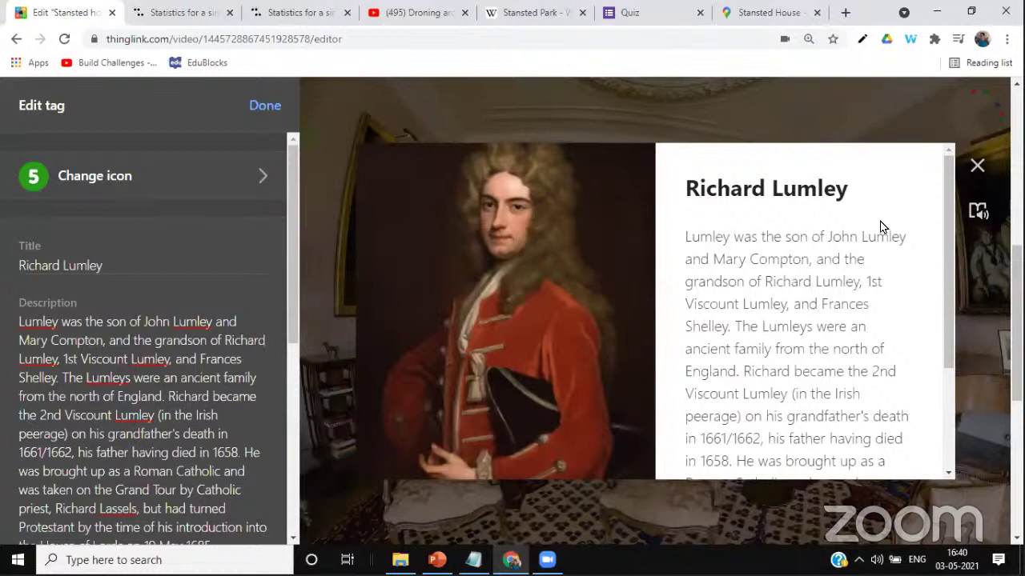
Play and pause tag 5's biography in Immersive Reader, then save the tag
left_click(978, 212)
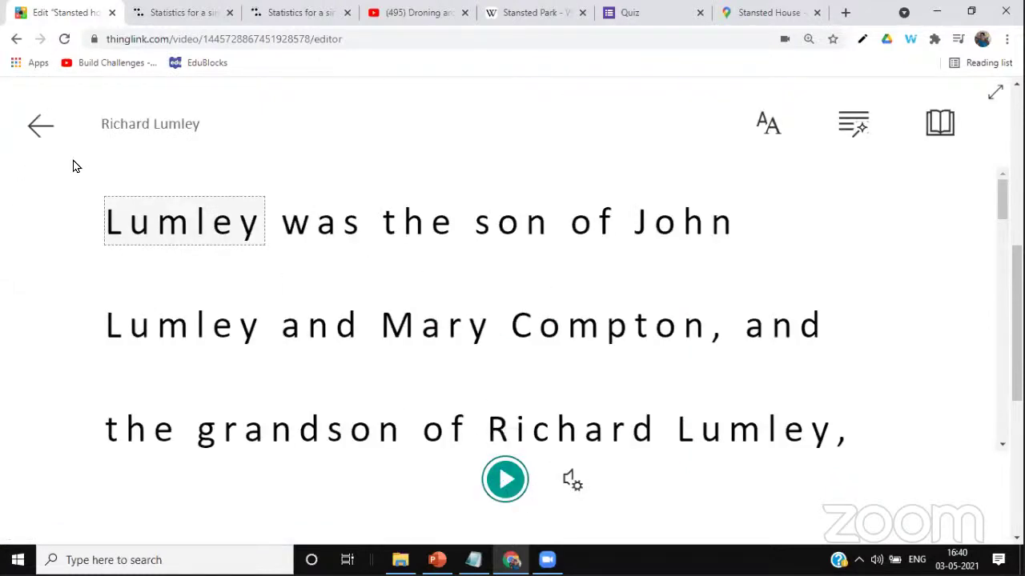
left_click(505, 481)
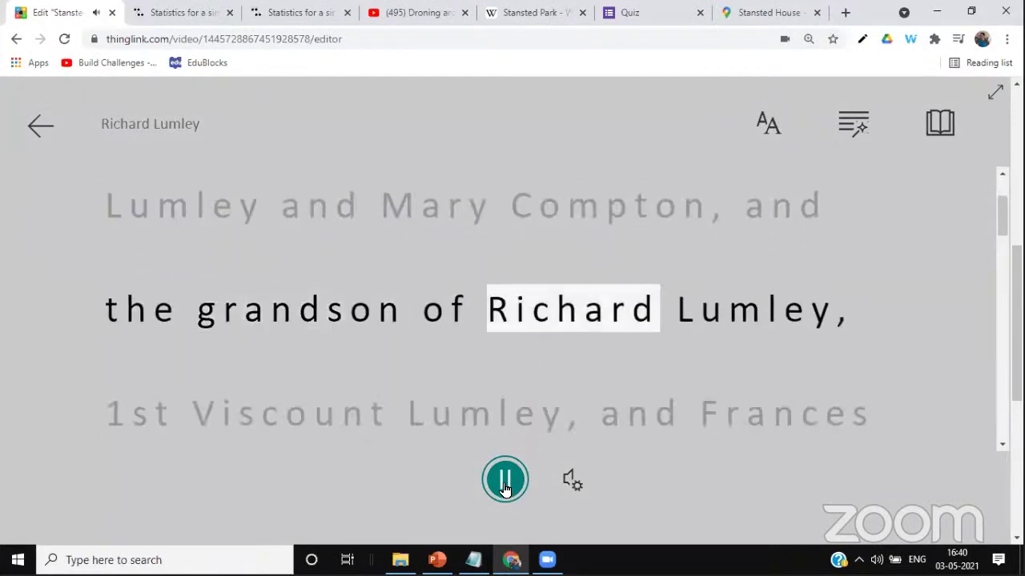
left_click(505, 481)
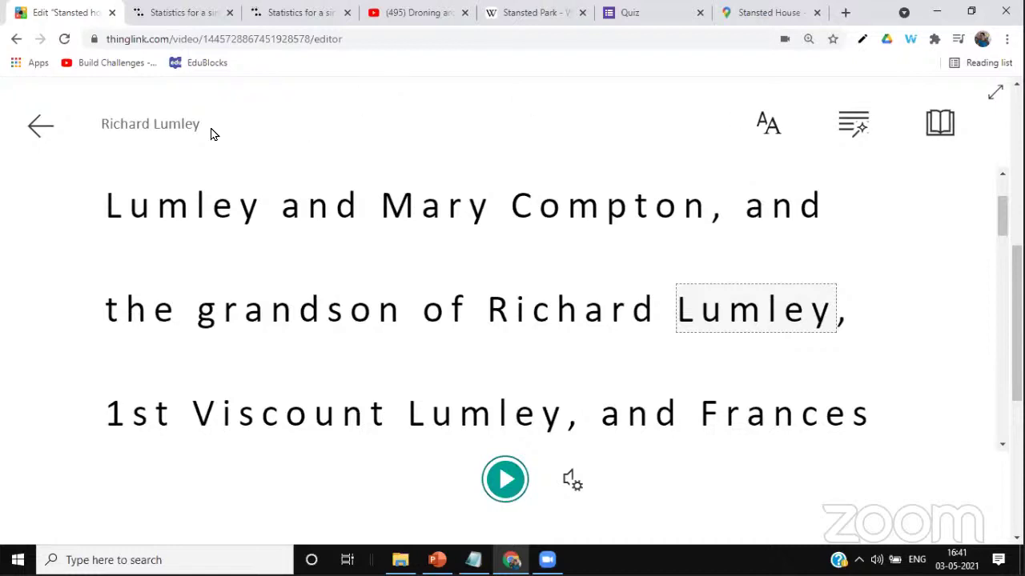
left_click(31, 137)
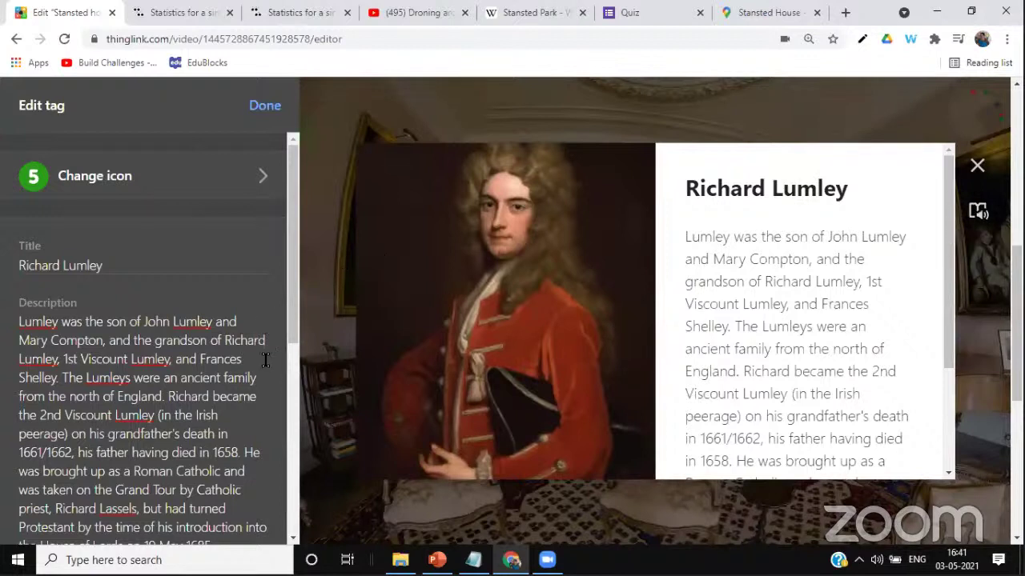
left_click(265, 105)
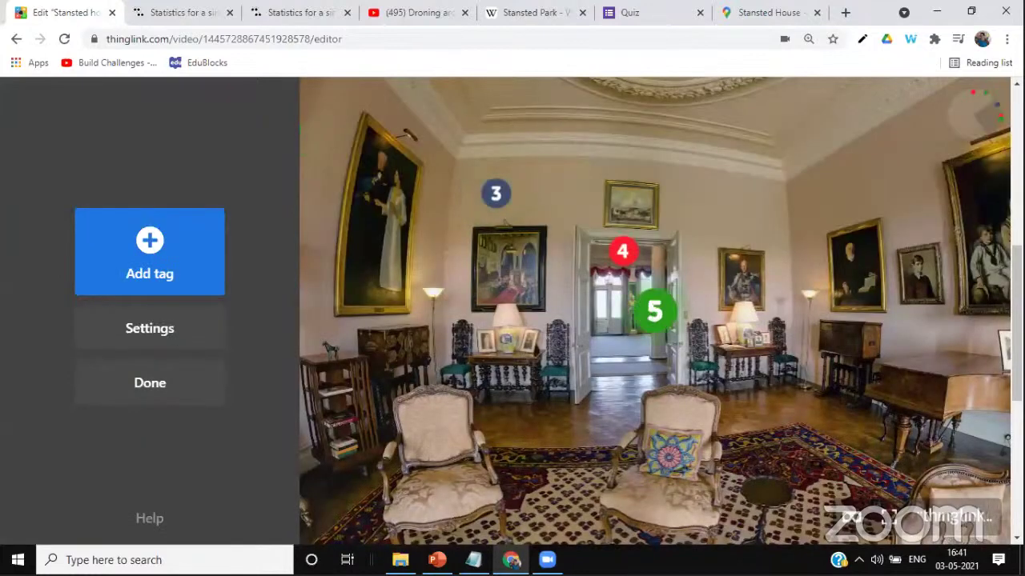
Move tag 5 onto the wall right of the doorway, then add a yellow 6 text-and-media tag
left_click_drag(649, 316, 755, 227)
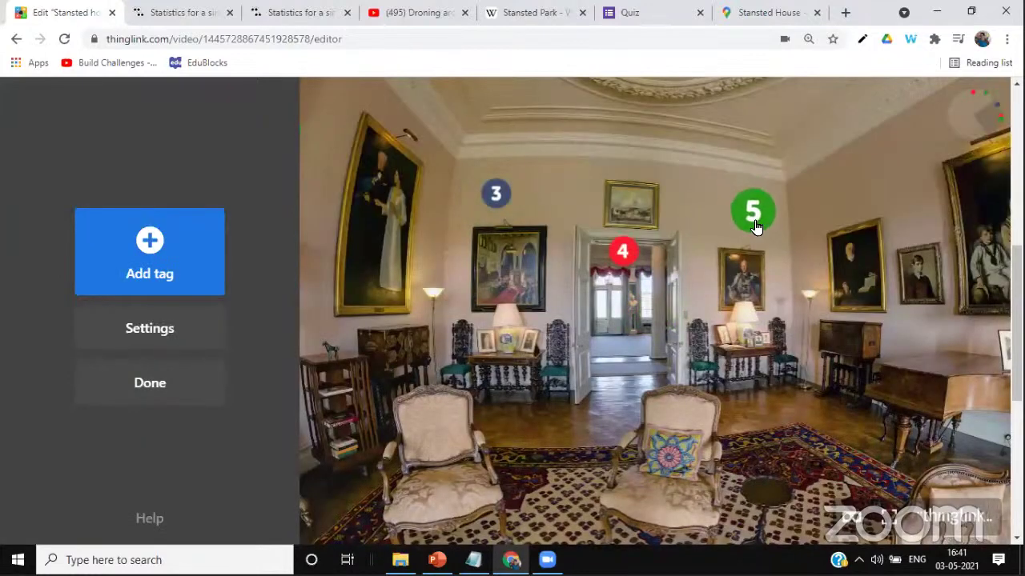
left_click(179, 273)
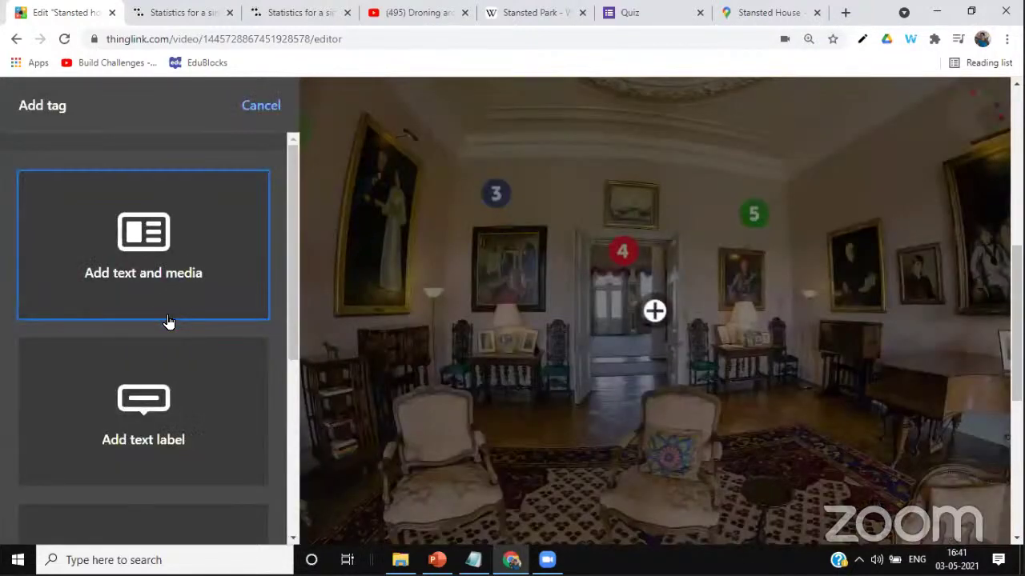
left_click(151, 246)
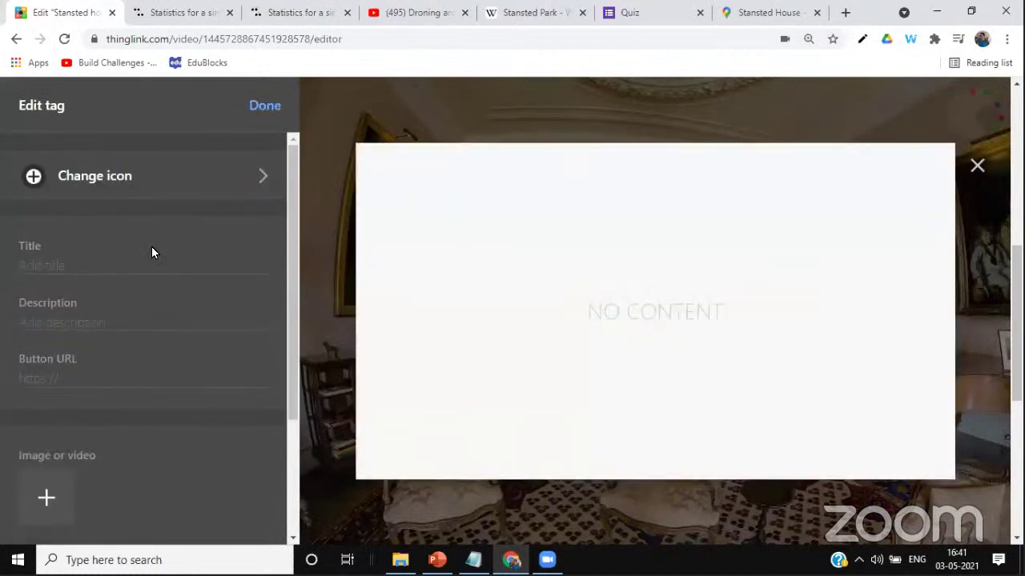
left_click(232, 183)
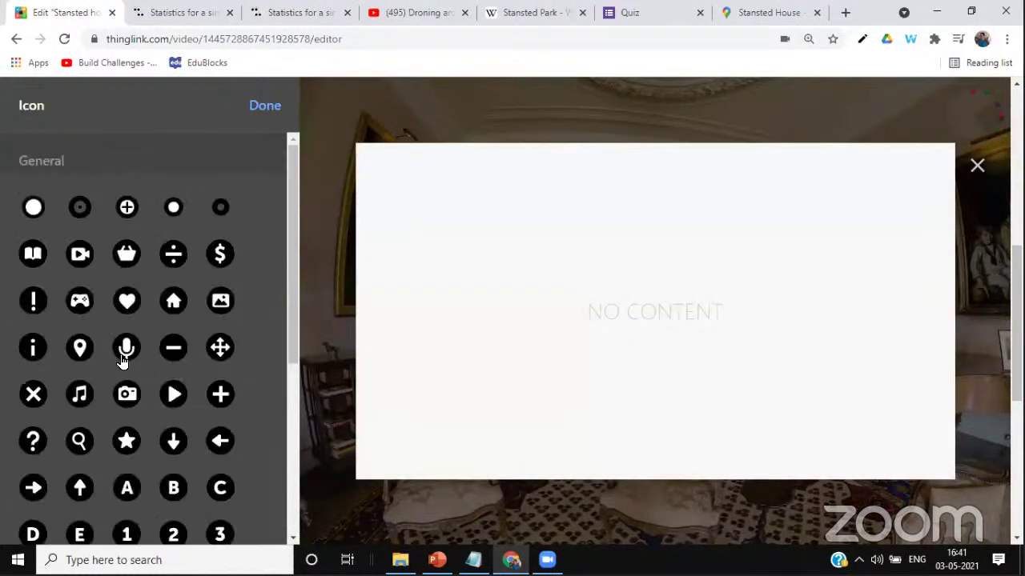
scroll(126, 354, "down", 2)
left_click(130, 435)
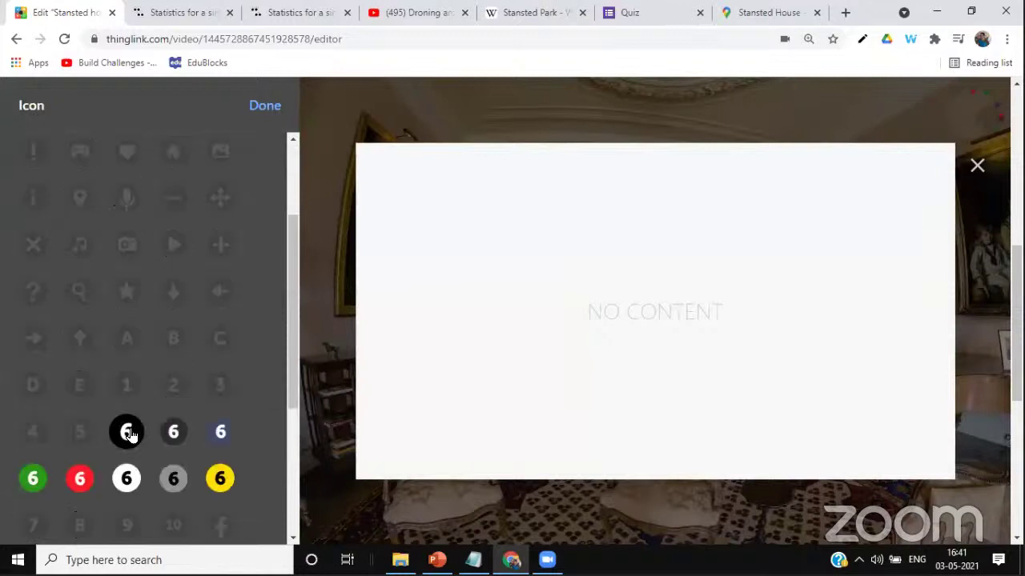
left_click(219, 478)
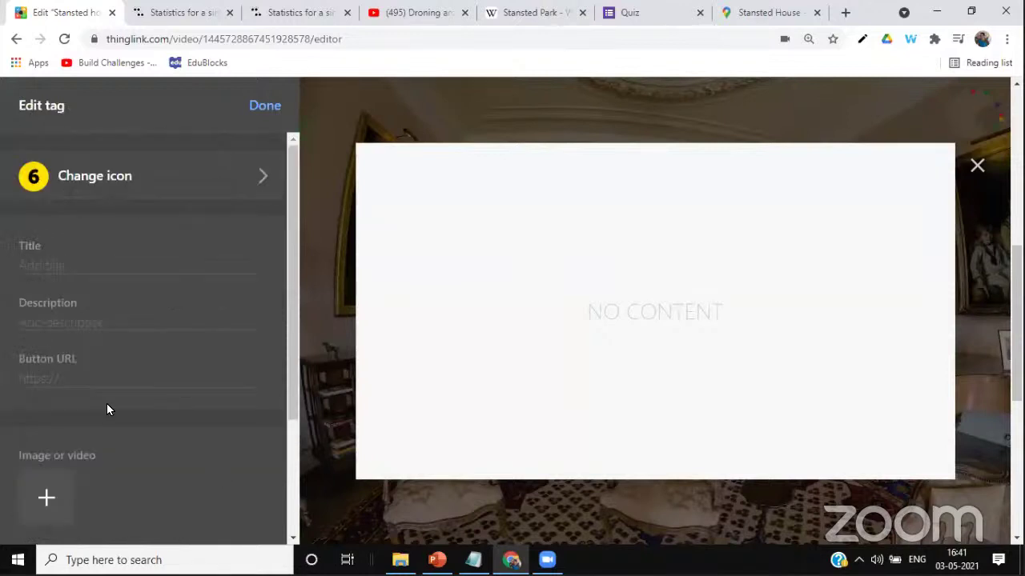
Title the tag 'Henry Herbert' and paste his biography paragraph from Notepad as description
left_click(60, 265)
type("Henry")
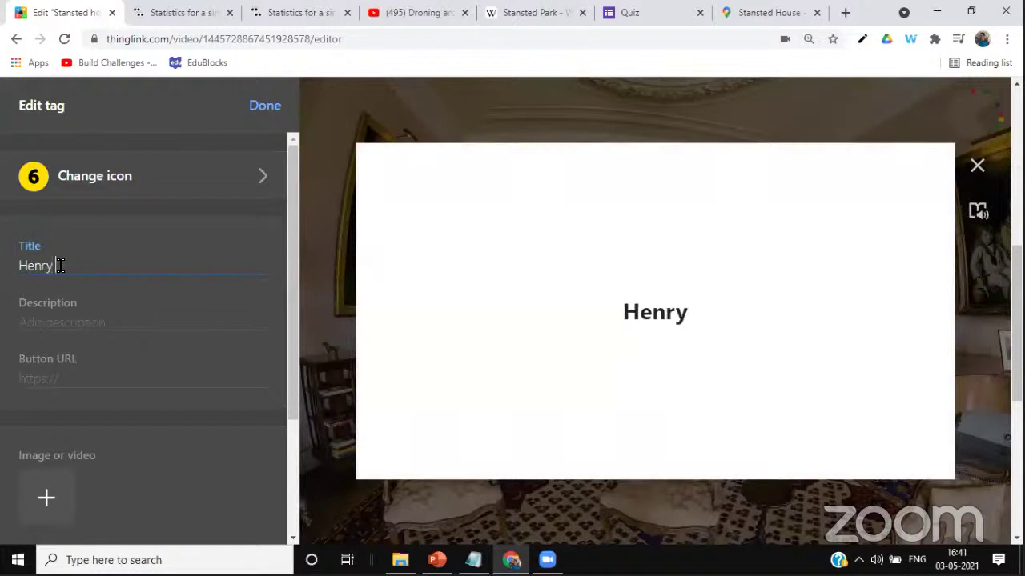
type(" Herbert")
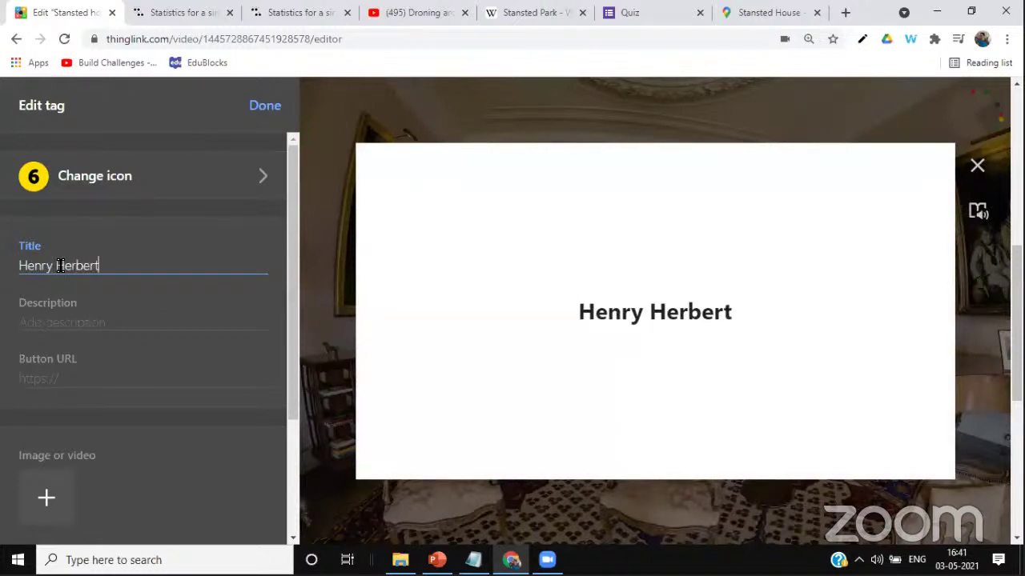
left_click(473, 559)
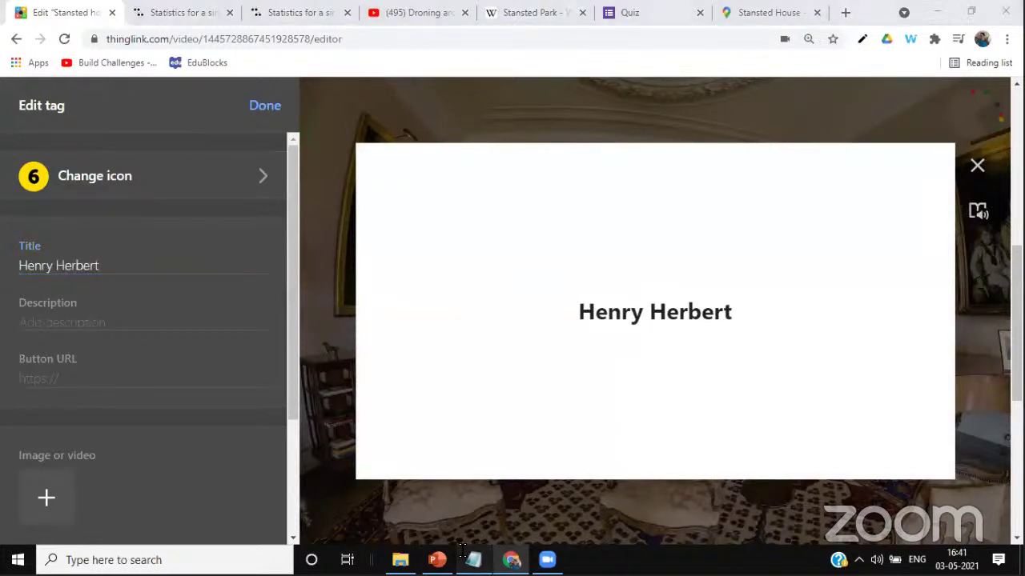
left_click_drag(3, 225, 913, 243)
key("ctrl+c")
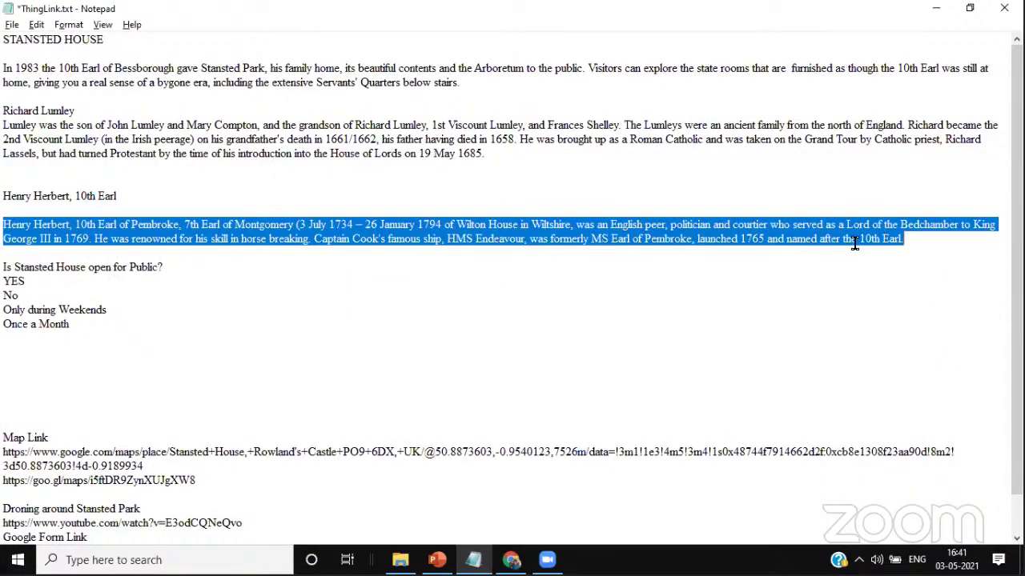
key("alt+Tab")
left_click(71, 314)
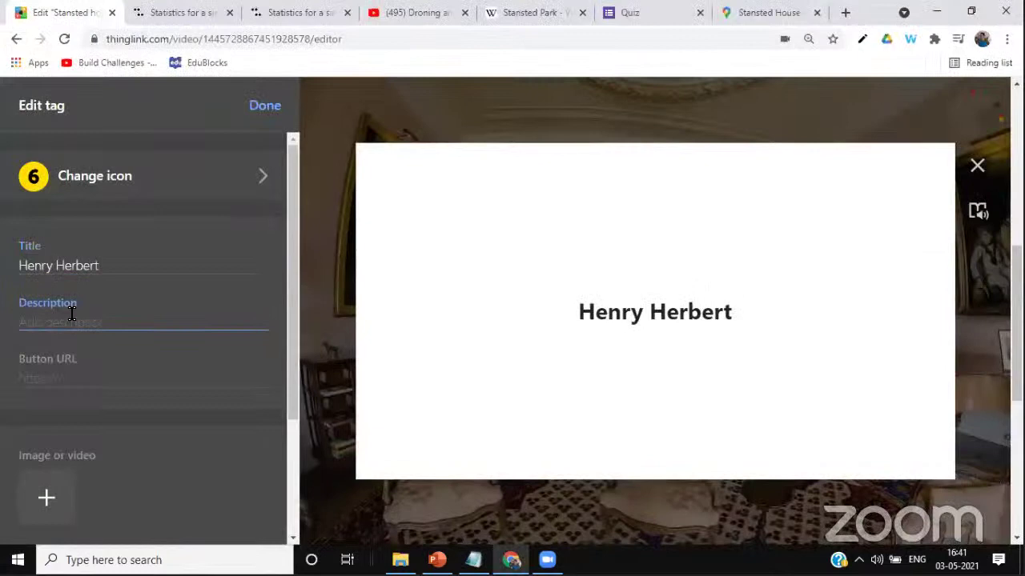
key("ctrl+v")
Attach the Henry Herbert, 10th Earl portrait and save tag 6
scroll(105, 423, "down", 3)
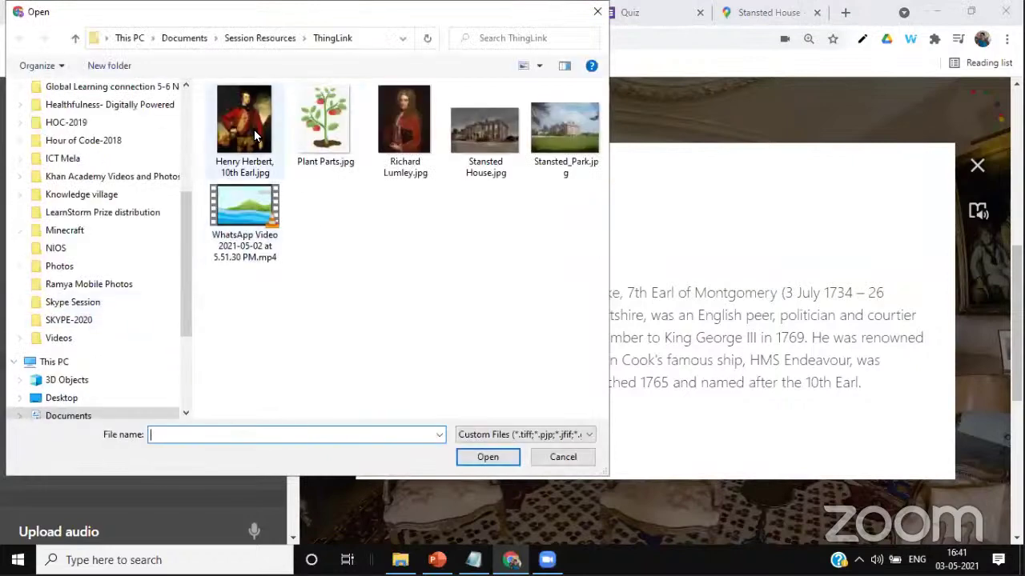
left_click(244, 128)
left_click(485, 461)
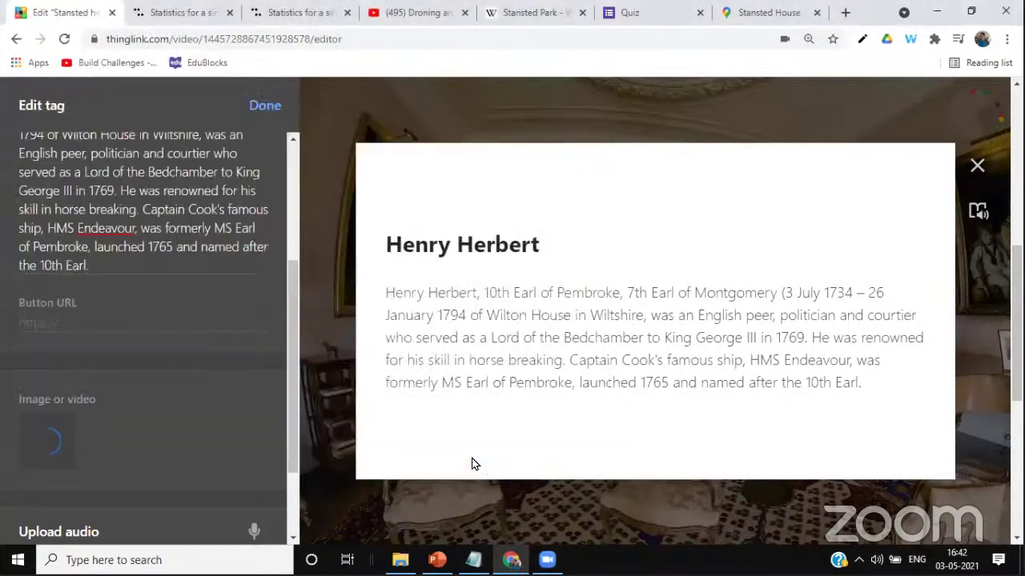
scroll(57, 467, "down", 2)
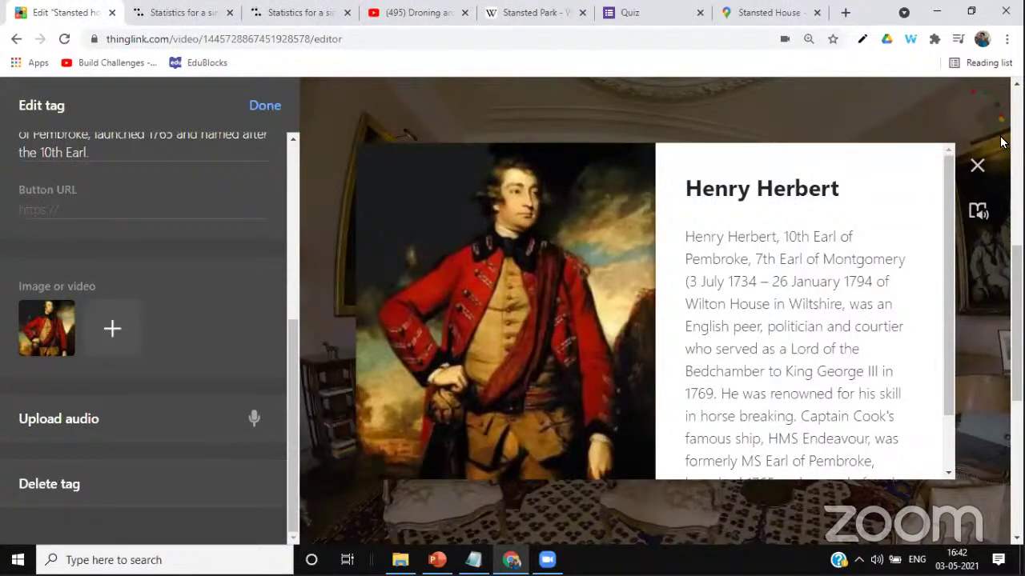
left_click(271, 102)
left_click_drag(616, 370, 340, 298)
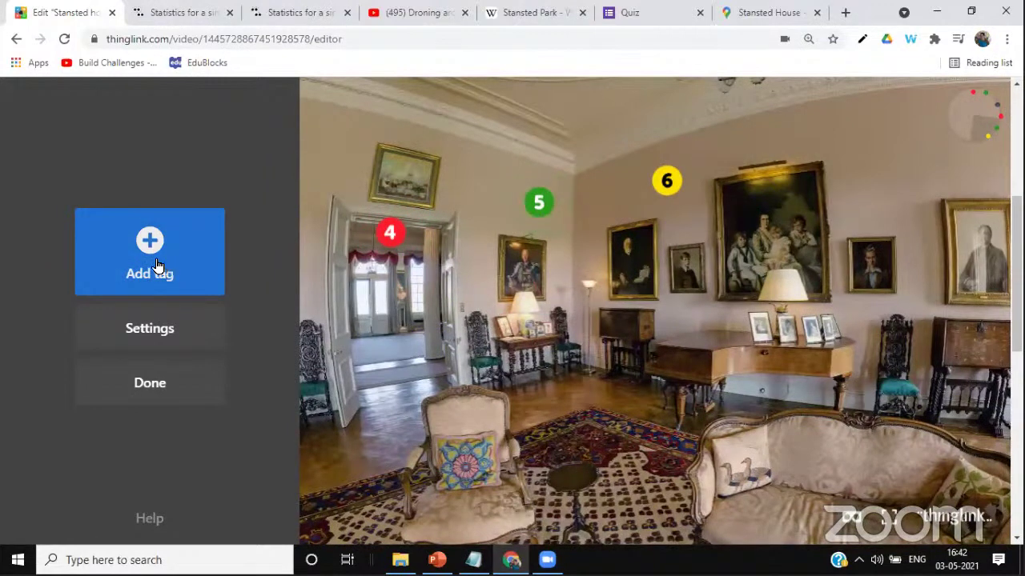
Add a Create tour scene-link tag marked with a blue 7 icon
left_click(157, 230)
scroll(160, 336, "down", 3)
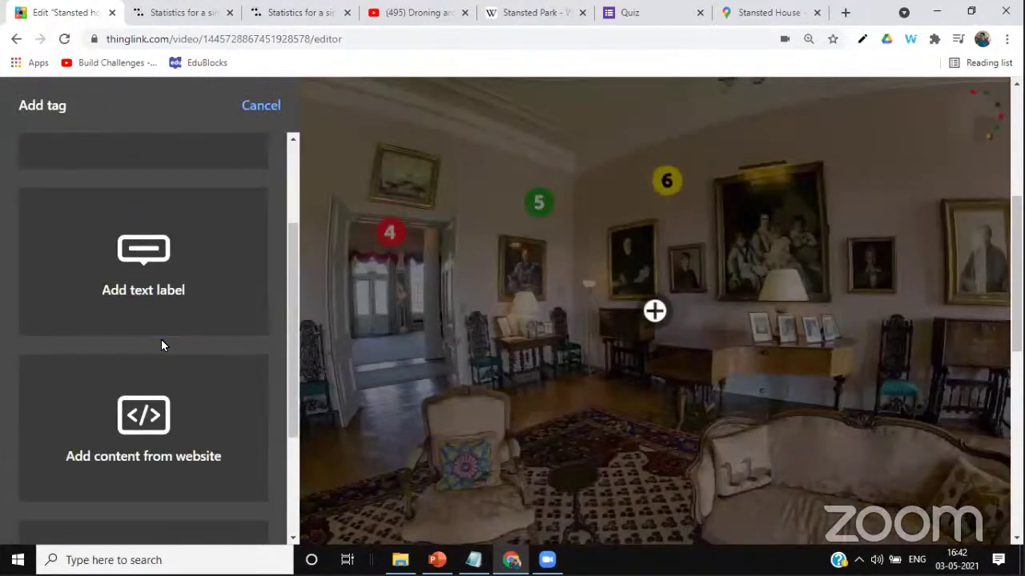
scroll(161, 353, "down", 1)
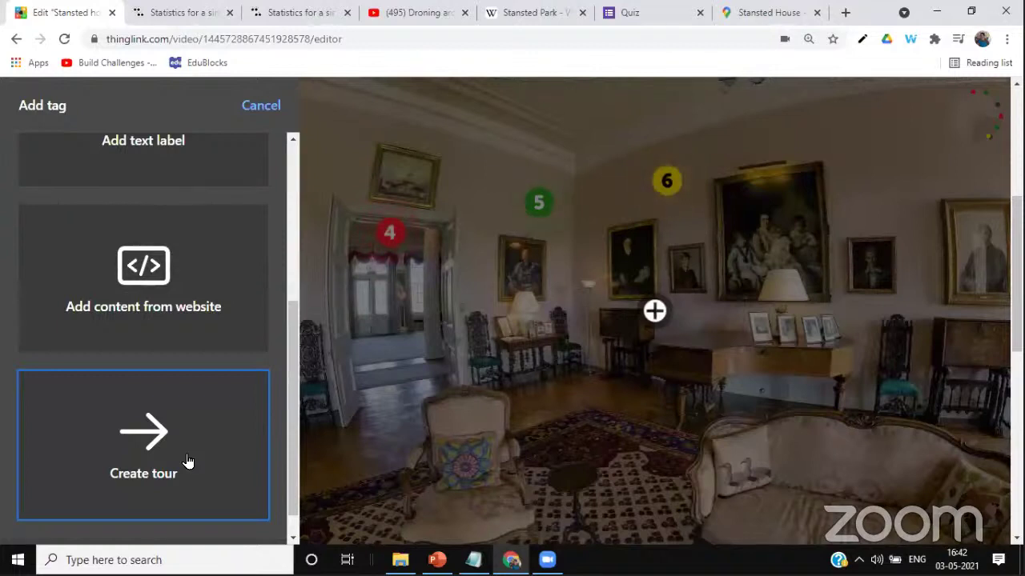
left_click(145, 456)
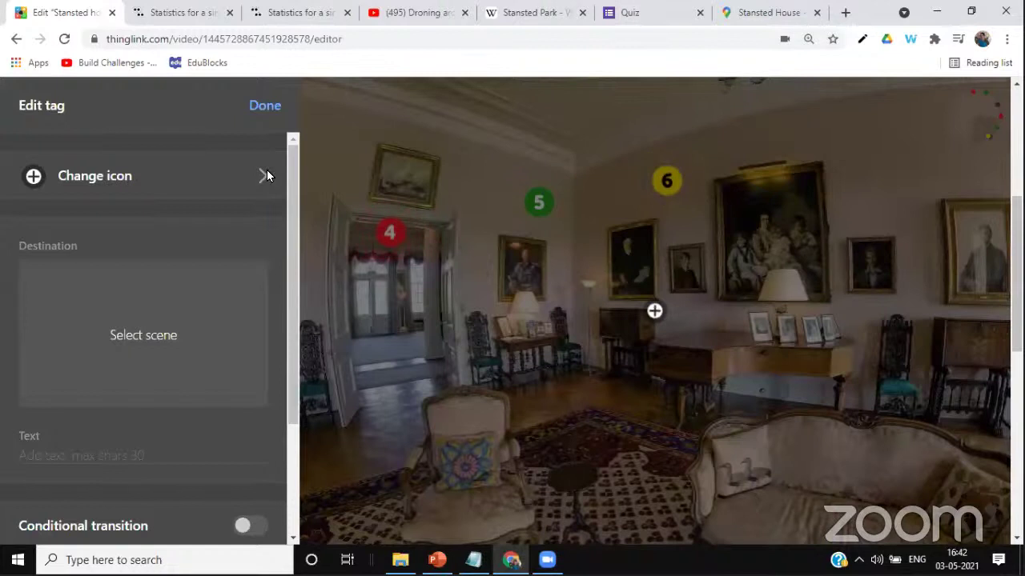
left_click(266, 175)
scroll(169, 406, "down", 2)
left_click(174, 430)
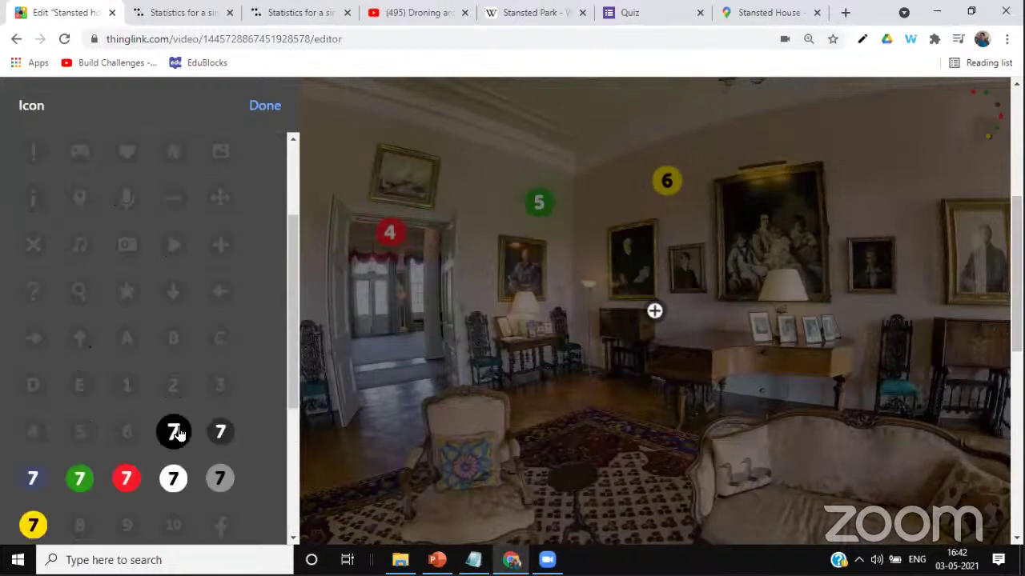
left_click(33, 478)
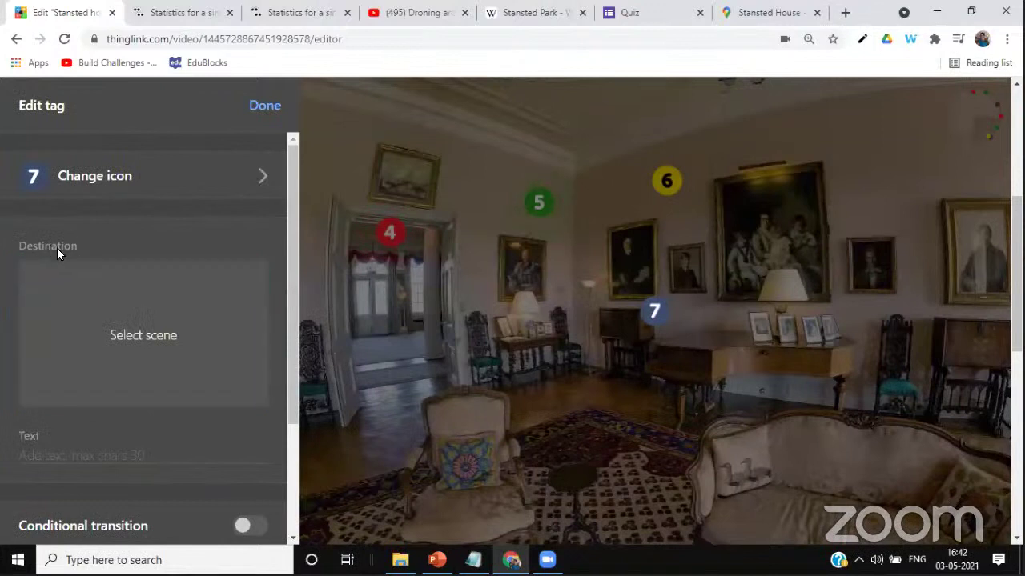
Point the tag to the Clone of Stansted house scene and label it 'Next Room Tour'
left_click(136, 339)
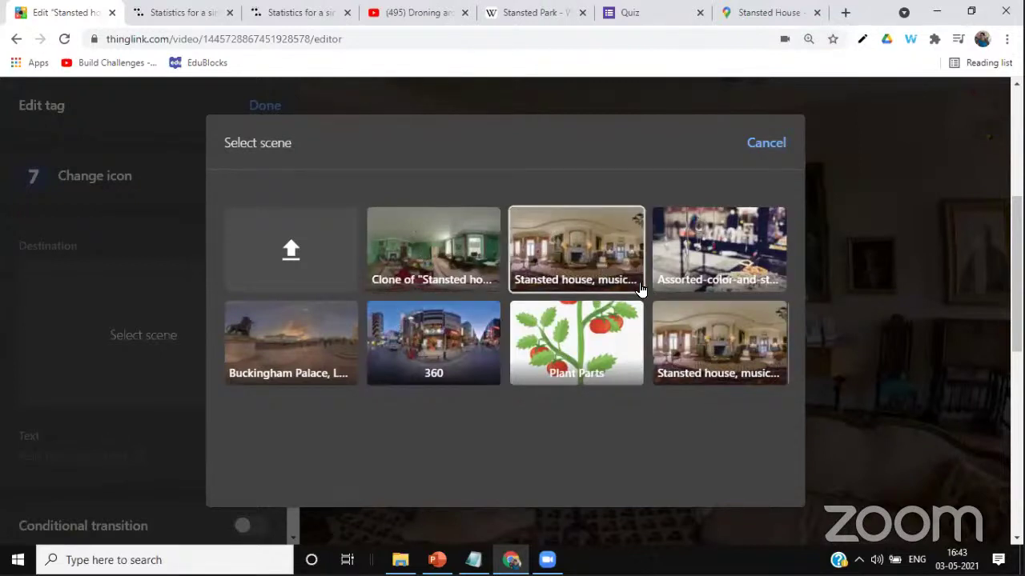
left_click(427, 260)
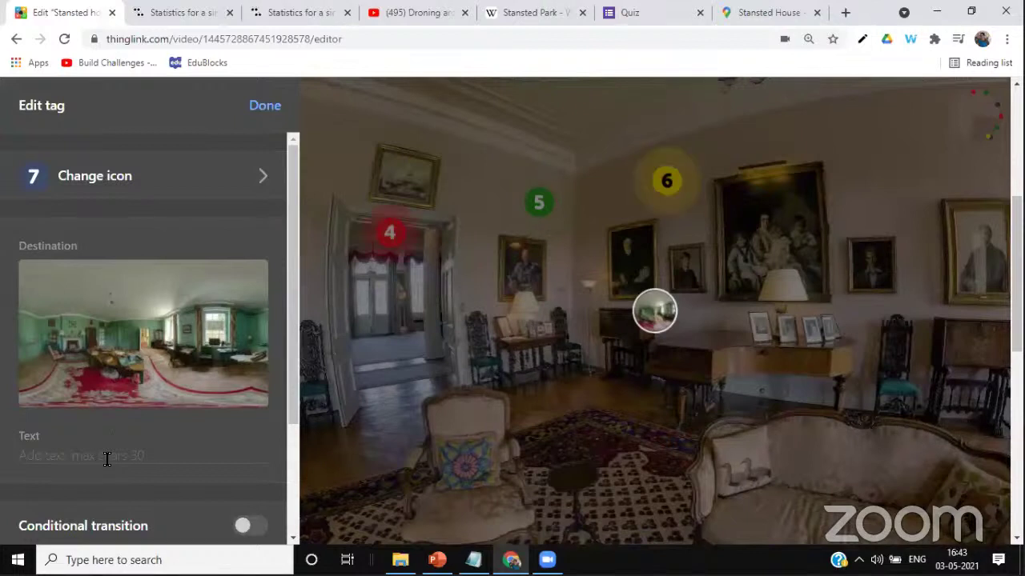
scroll(80, 297, "down", 2)
left_click(80, 297)
type("N")
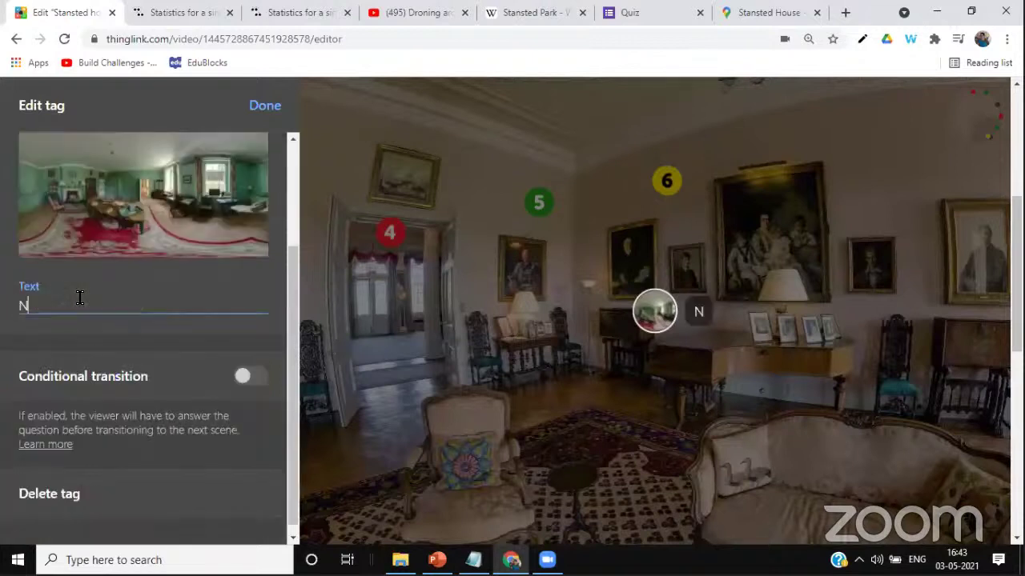
type("ext Room Tour")
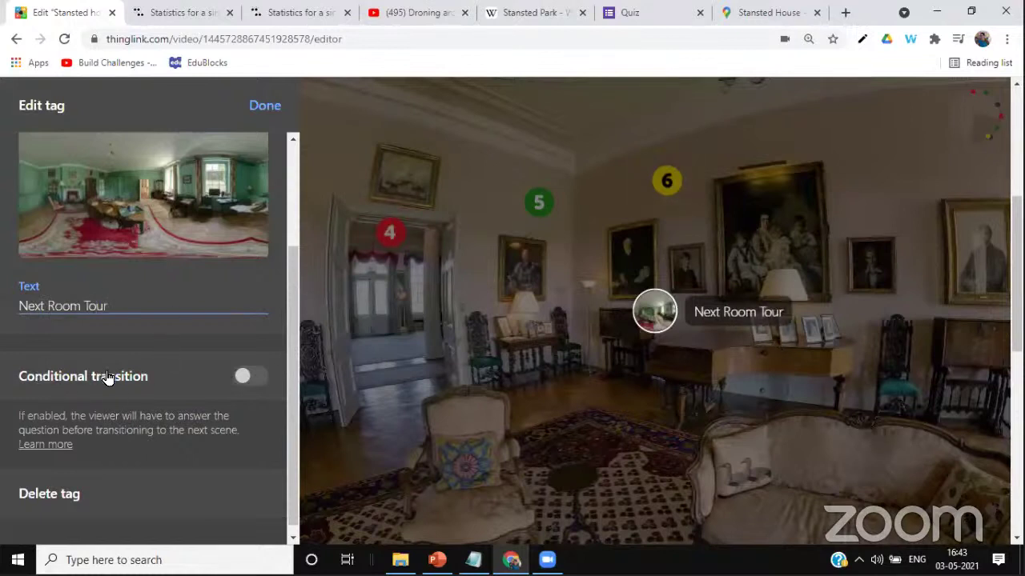
scroll(112, 365, "down", 1)
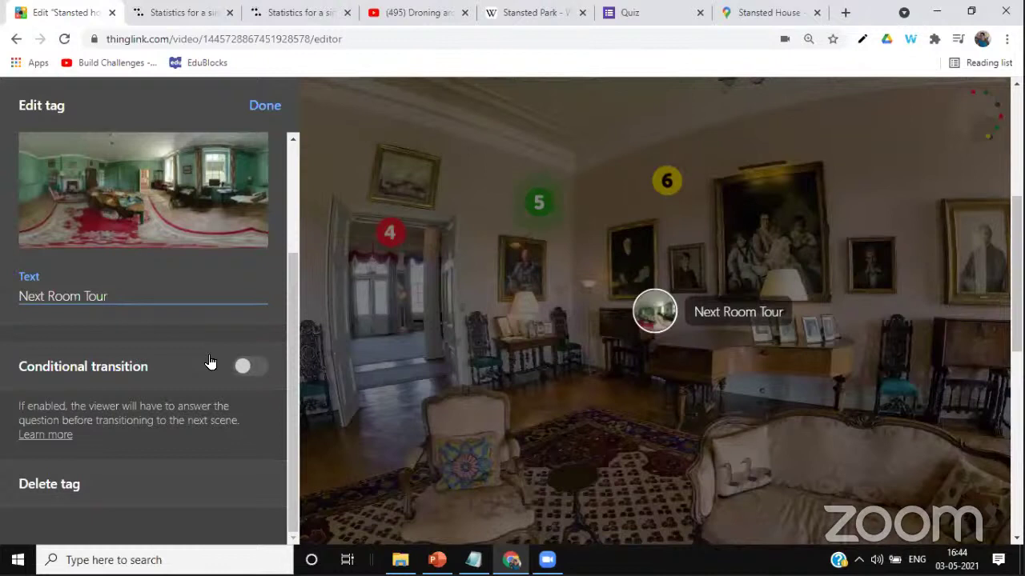
Require the quiz 'Is Stansted House OPen for Public?' with correct answer 'Yes' before transition
left_click(255, 367)
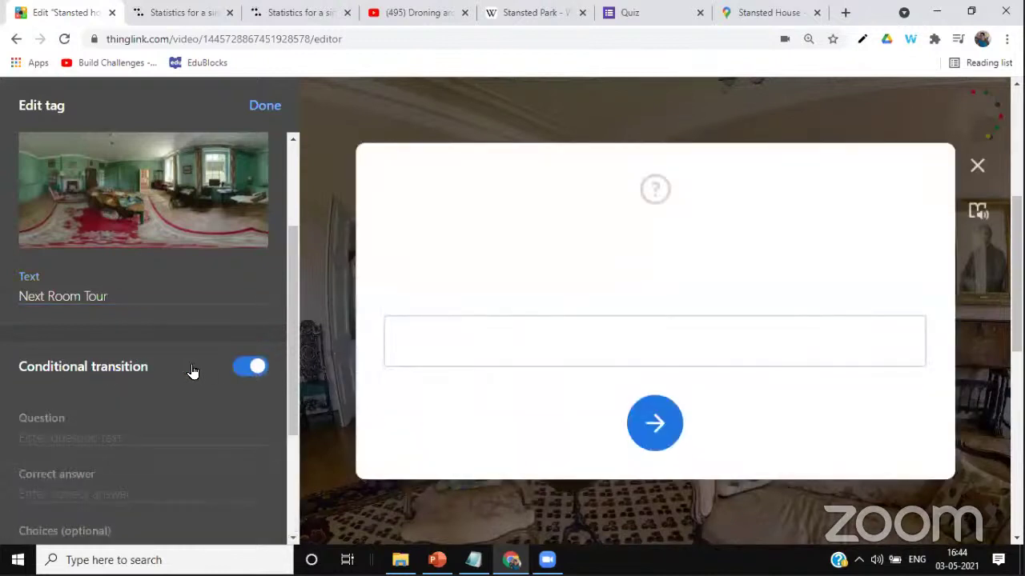
scroll(240, 370, "down", 1)
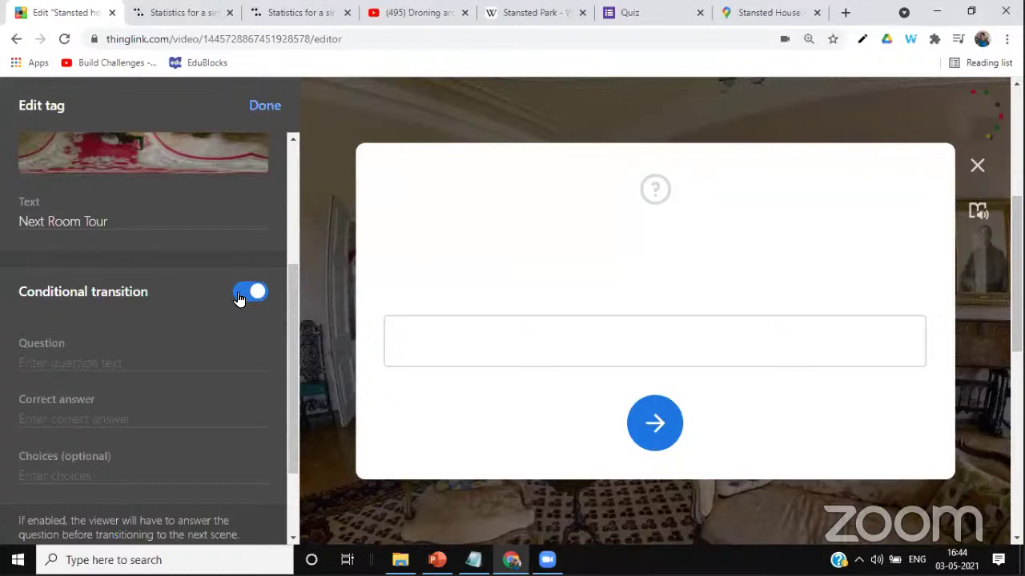
left_click(84, 364)
type("Is Stans")
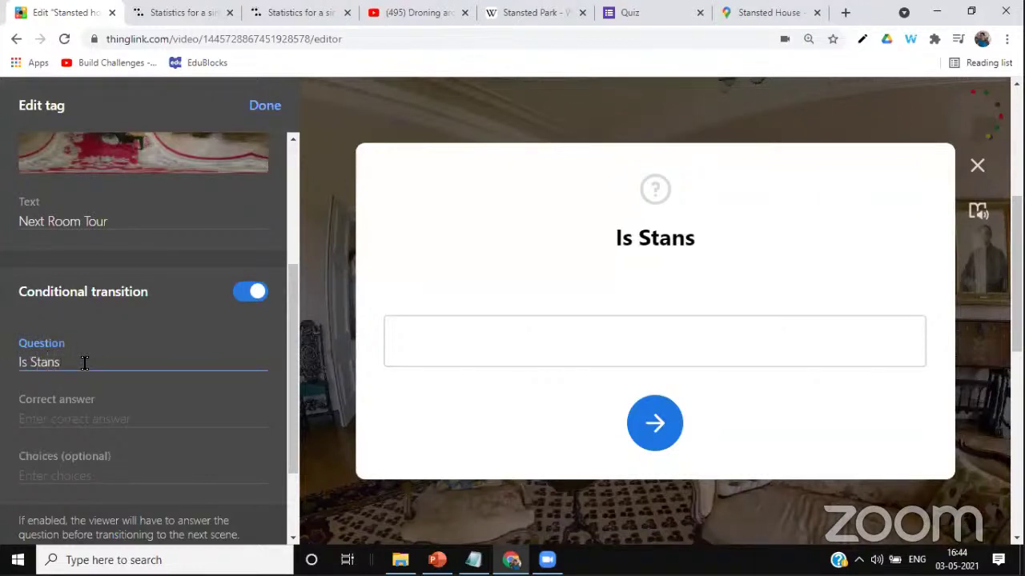
type("ted")
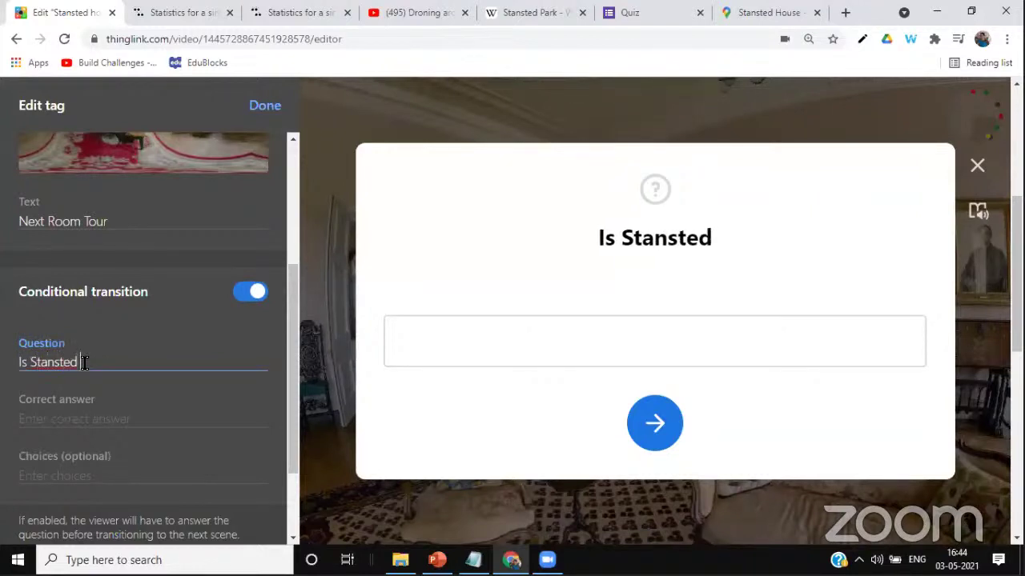
type(" House O")
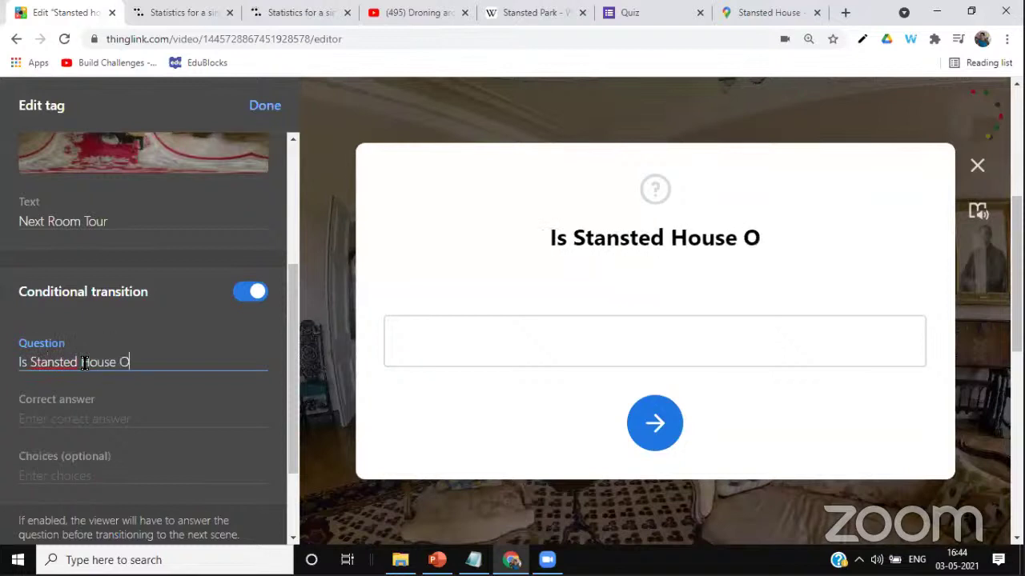
type("Pen for Public?")
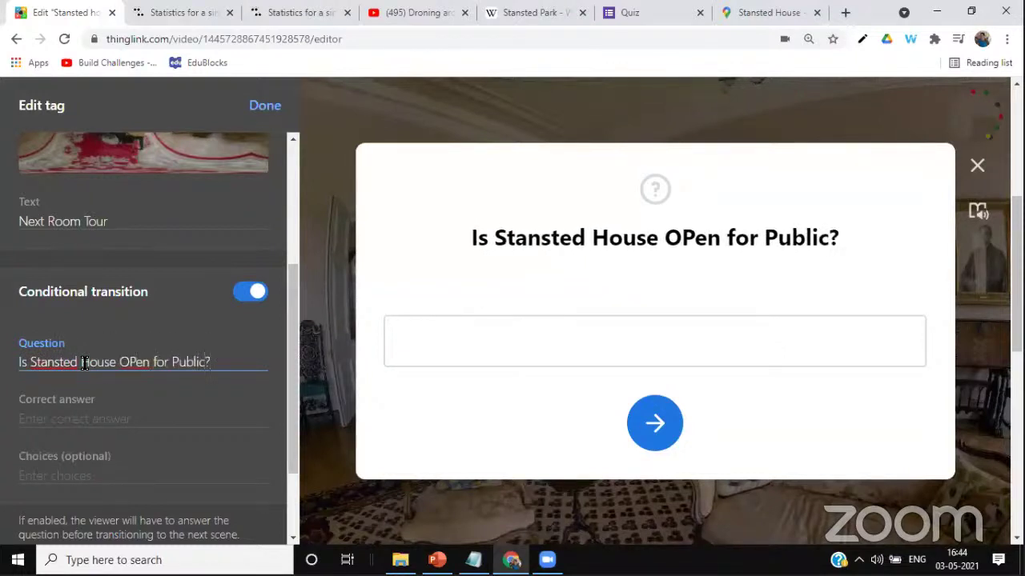
left_click(71, 428)
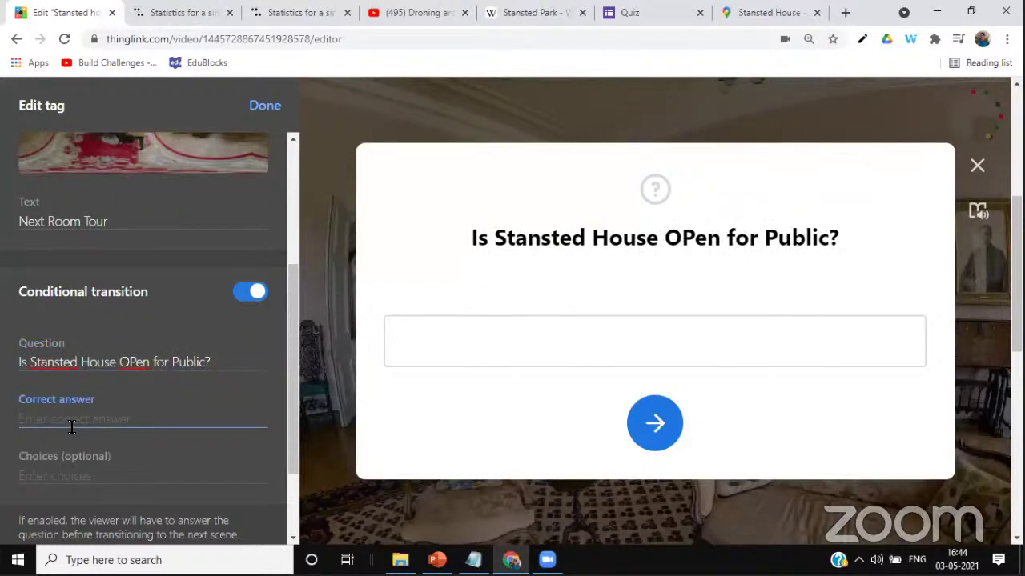
type("Yes")
Correct 'OPen' to 'Open' in the quiz question
left_click(128, 363)
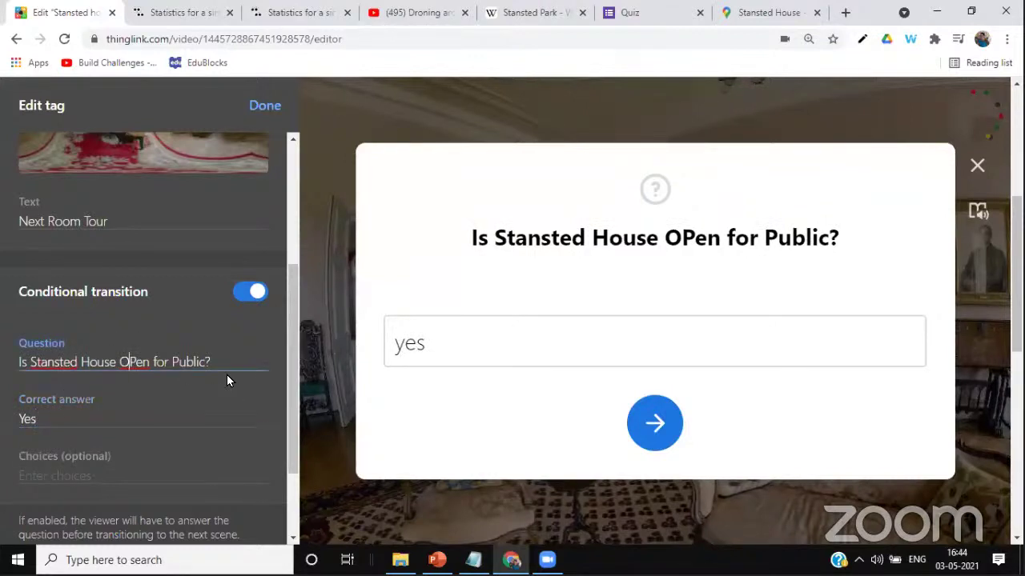
key("Delete")
type("p")
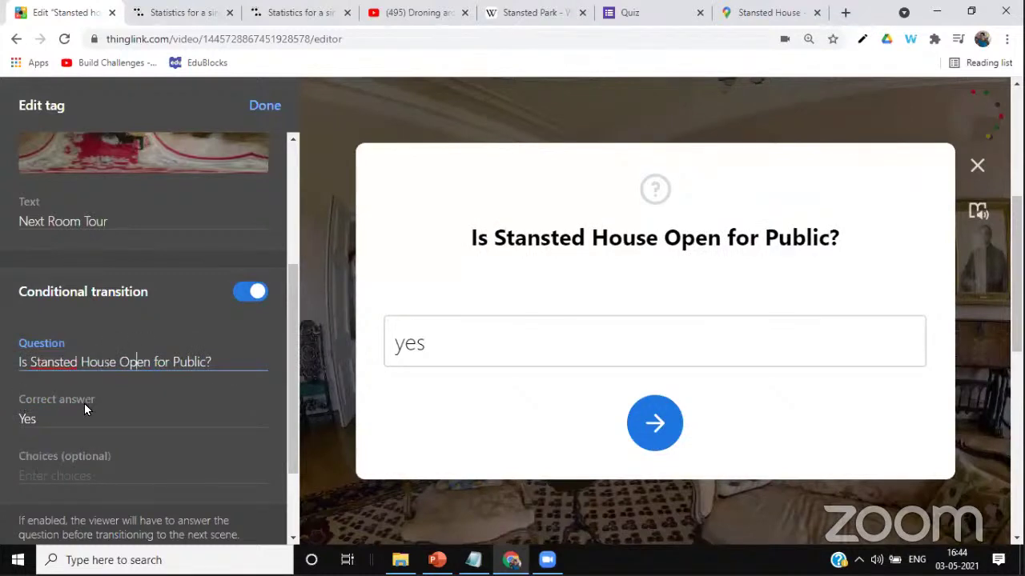
Enter the answer choices Yes, NO, Dont Know and Once in a Month, one per line
left_click(41, 471)
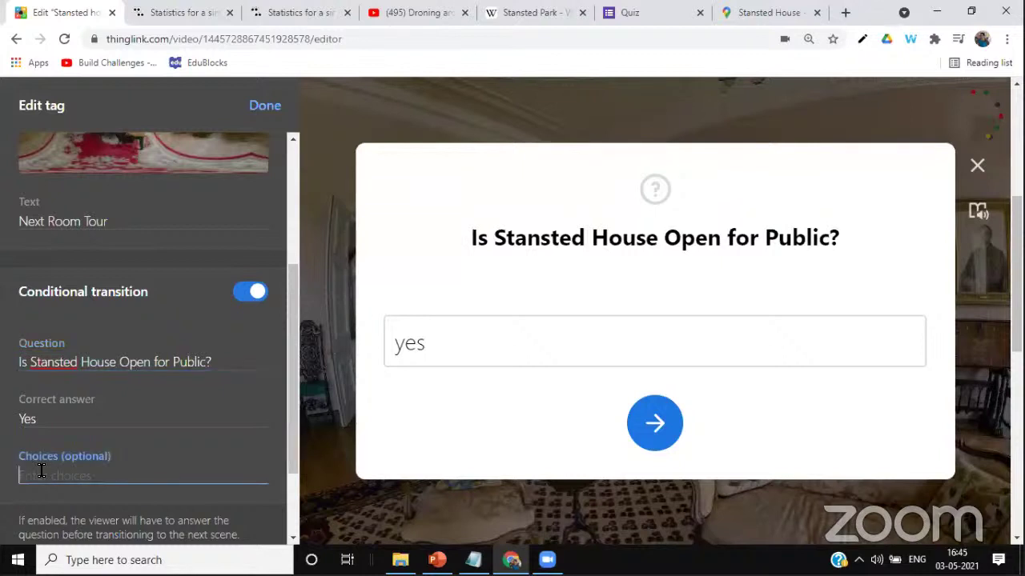
type("Yes")
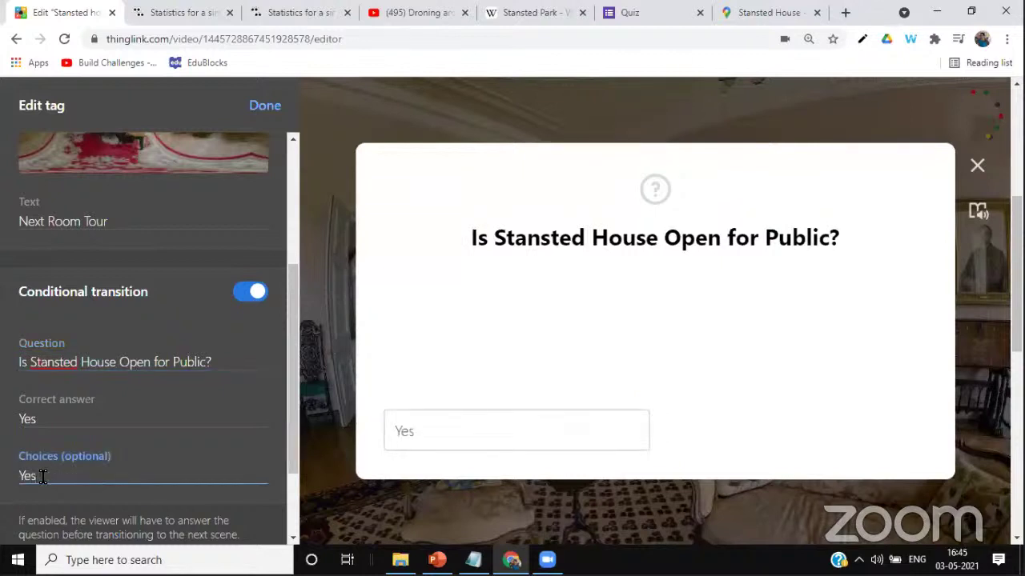
key("Return")
type("NO")
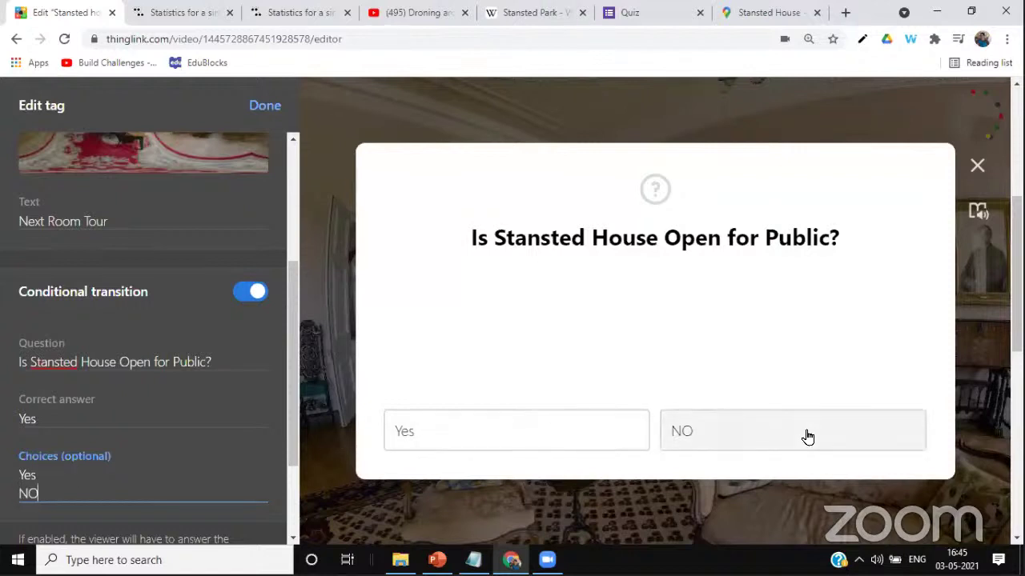
key("Return")
type("Don")
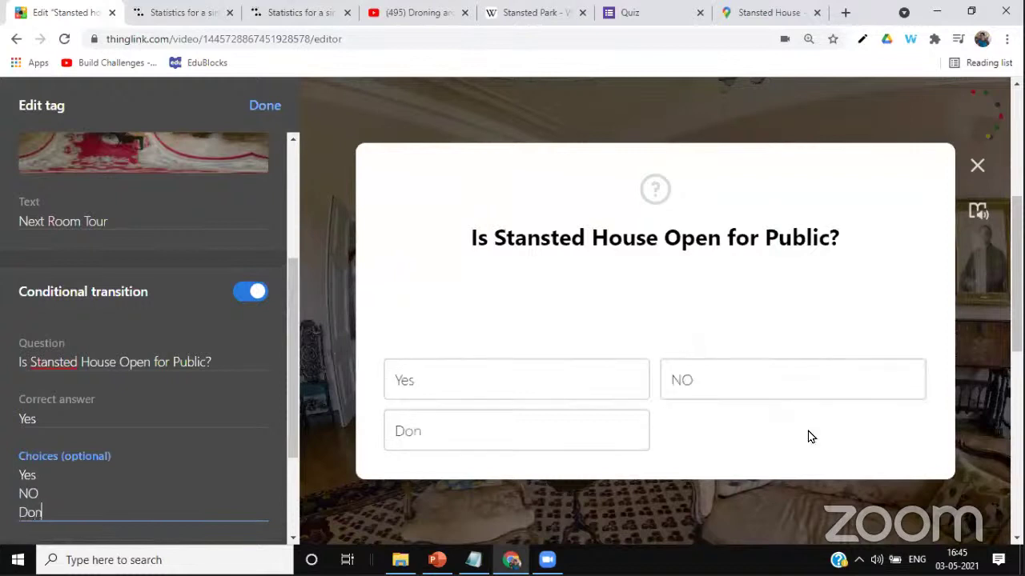
type("t Know")
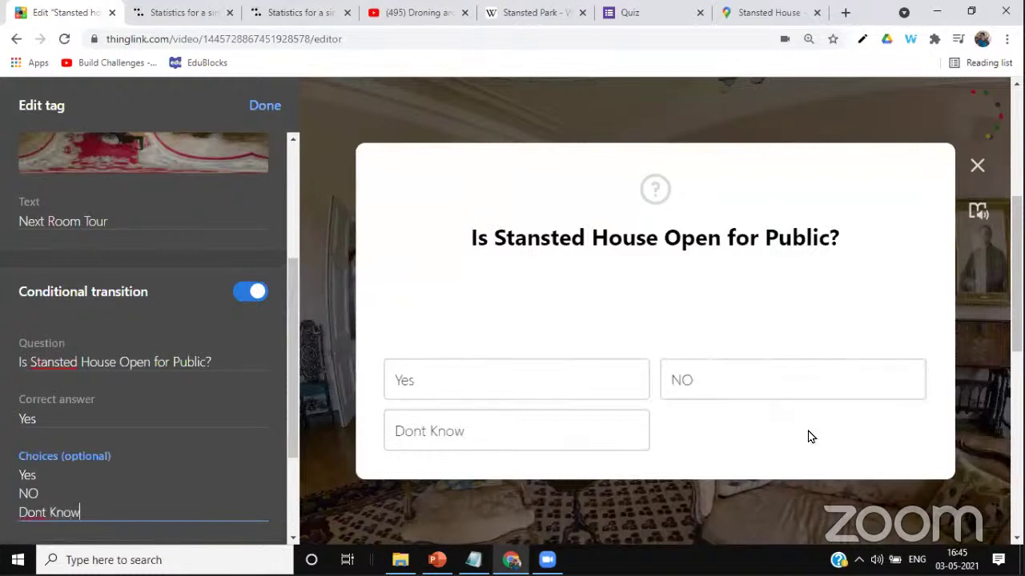
key("Return")
type("O")
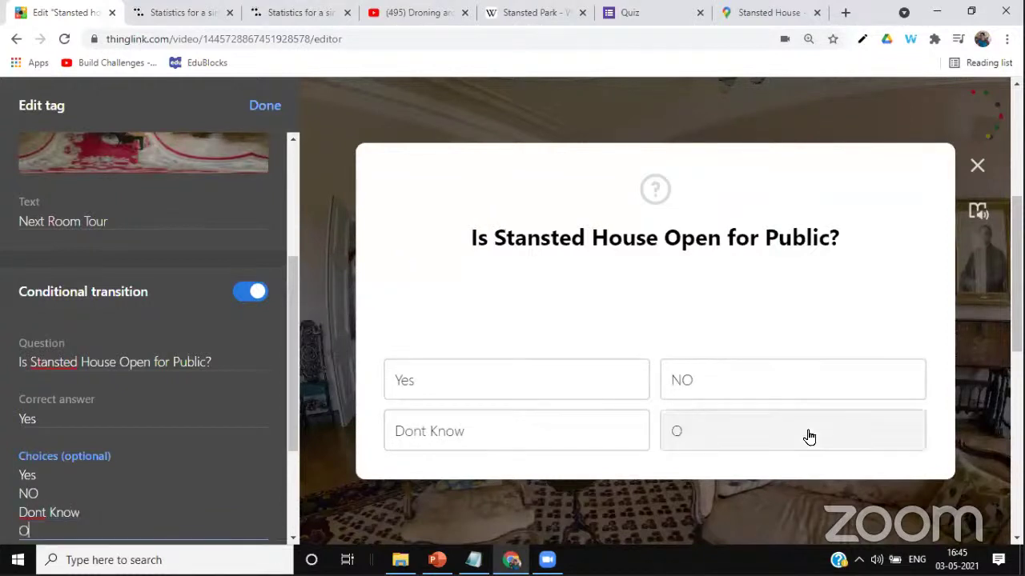
type("nce in a Month")
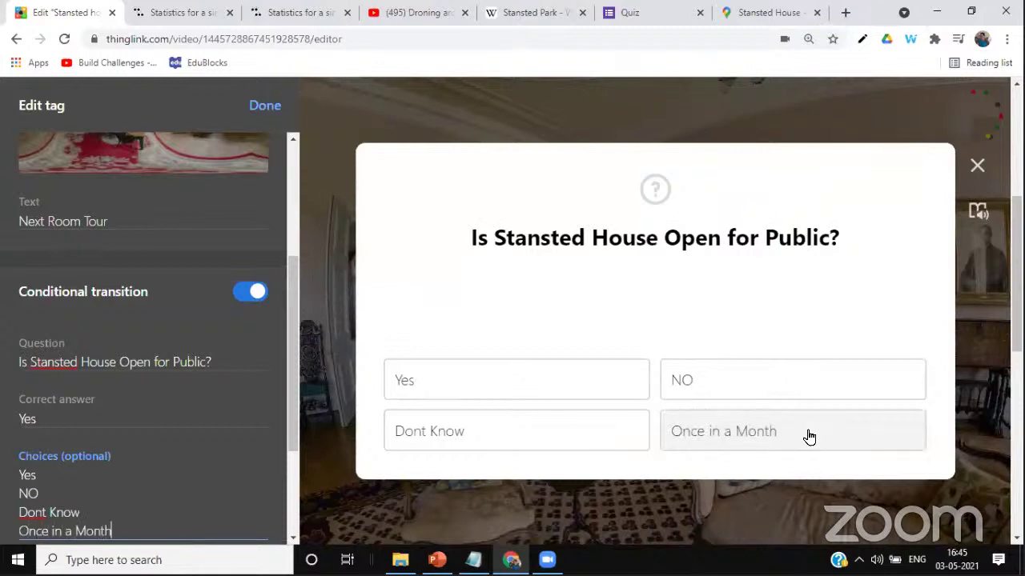
left_click_drag(112, 531, 1, 468)
left_click(23, 416)
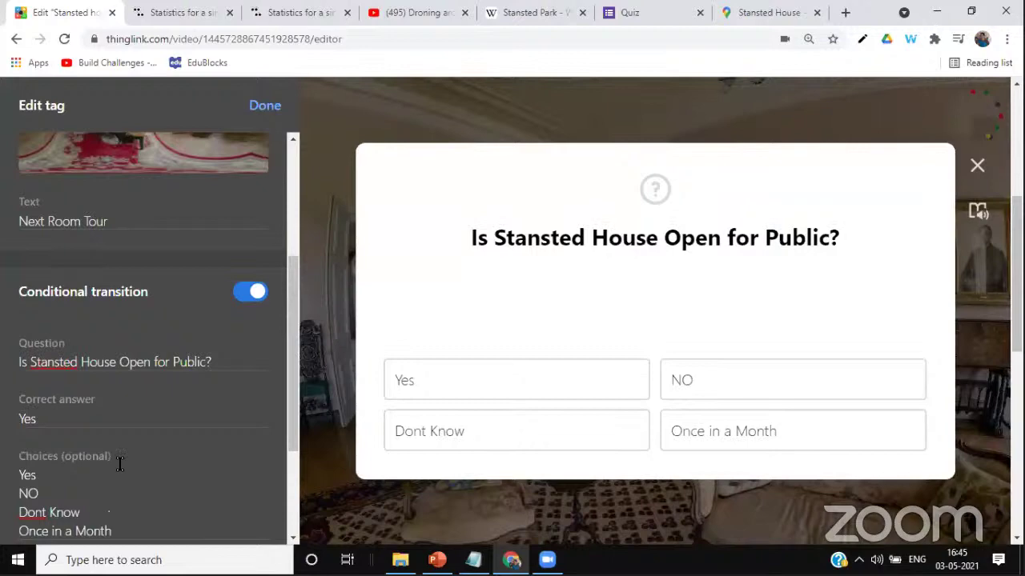
scroll(119, 465, "down", 2)
scroll(119, 461, "up", 5)
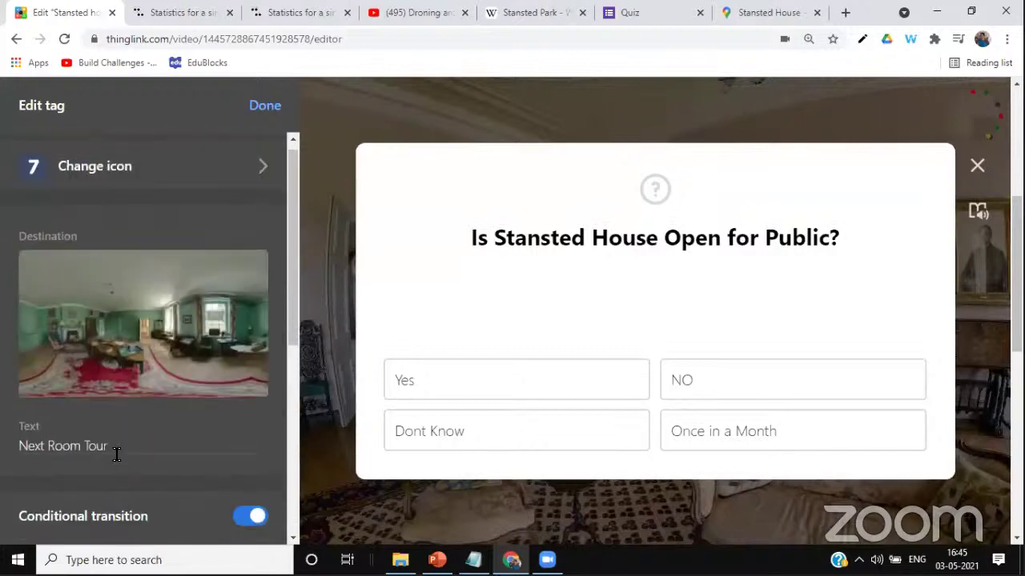
Finish the Next Room Tour tag and move tag 7 from the piano onto the wall
left_click(263, 105)
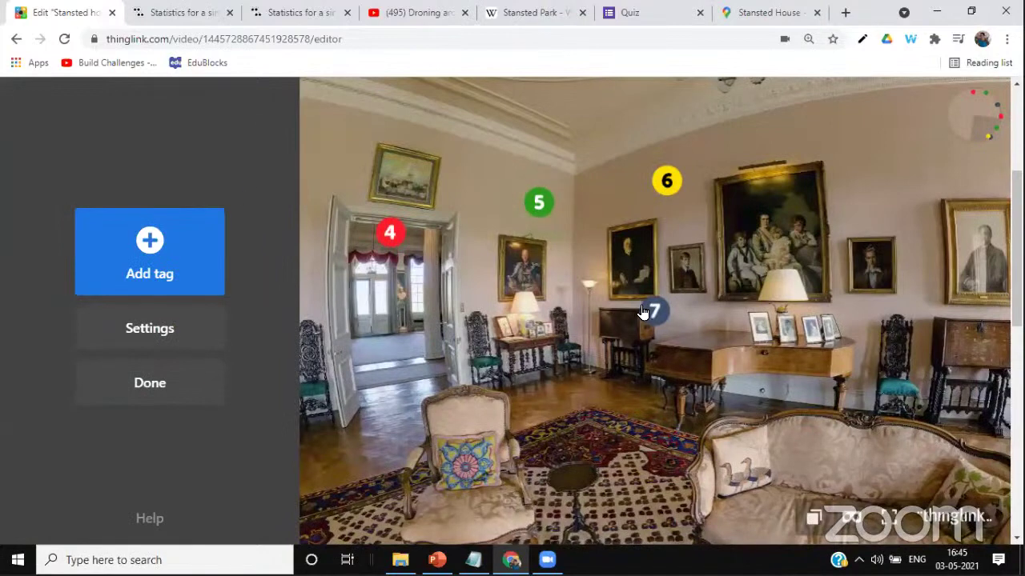
left_click_drag(651, 310, 971, 166)
left_click_drag(909, 276, 673, 278)
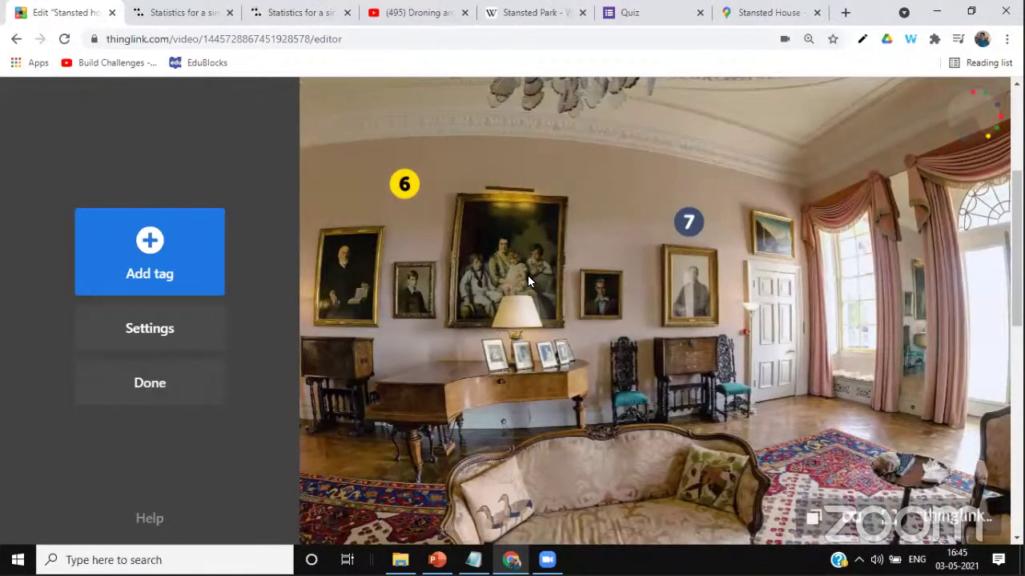
Save the music-room tour, pan through its tags, and close it to My content
left_click(152, 385)
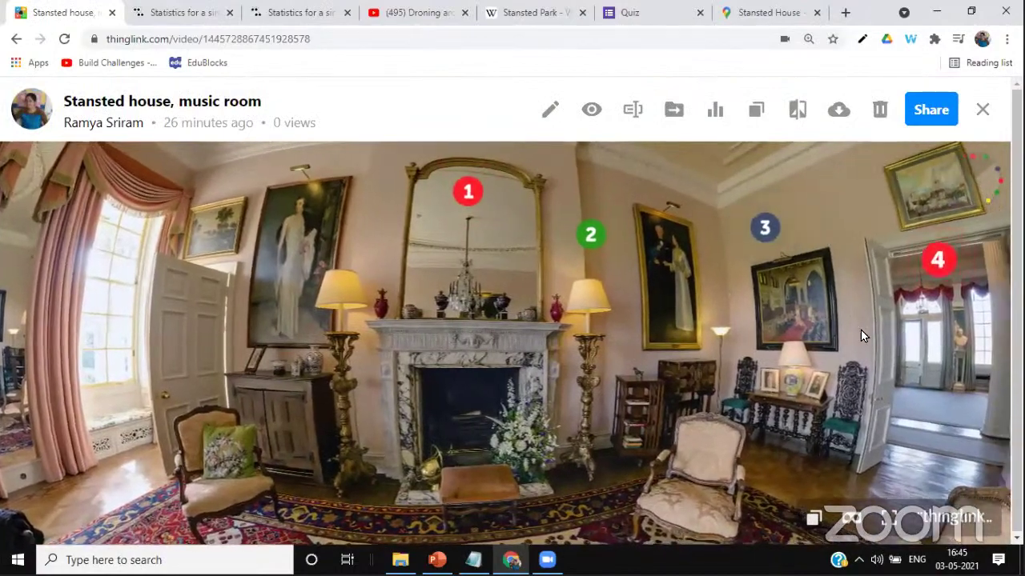
left_click_drag(860, 330, 415, 344)
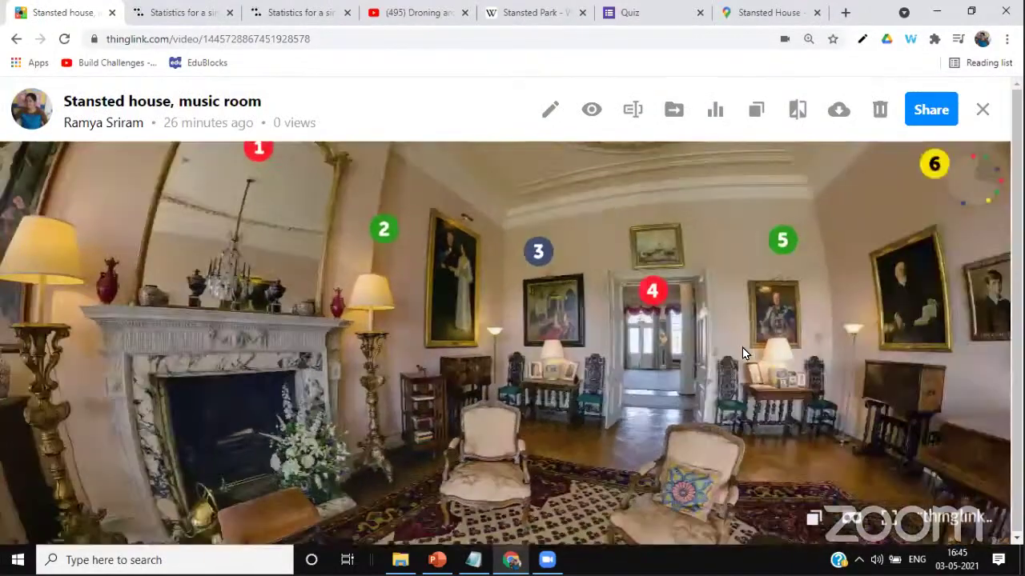
left_click_drag(742, 347, 494, 369)
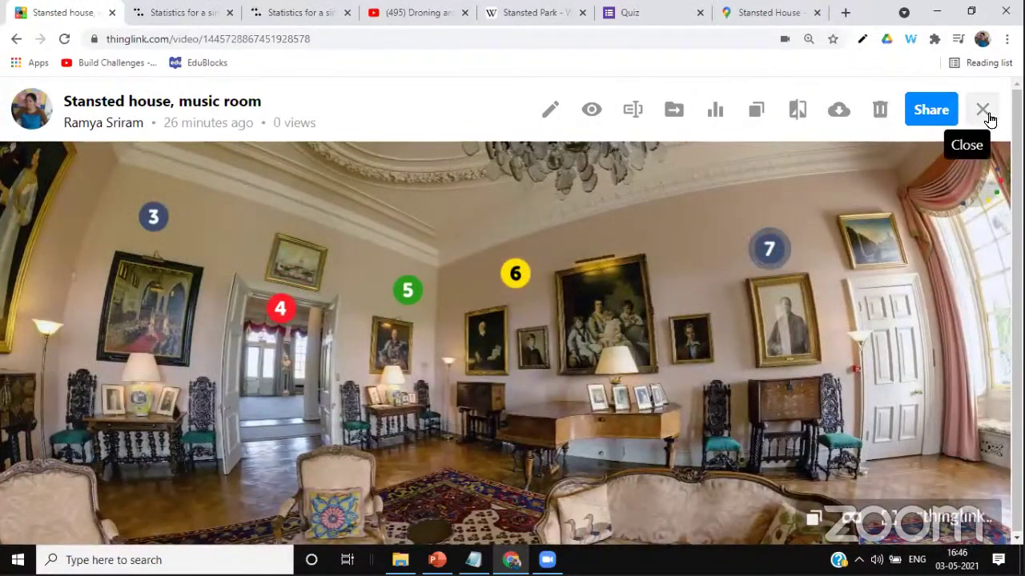
left_click(989, 118)
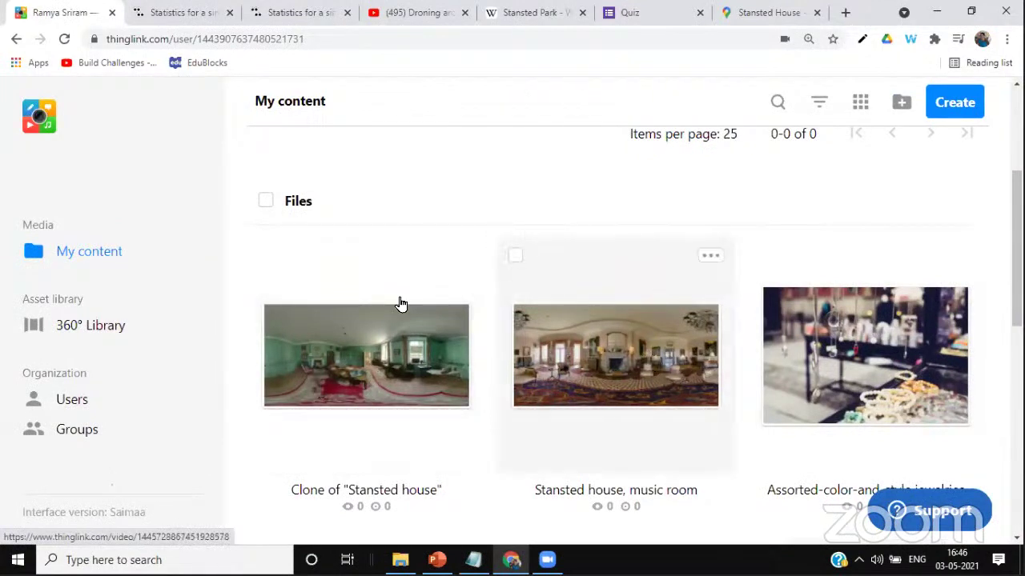
Open the Clone of Stansted house tour in the editor and add a website-content tag
left_click(356, 365)
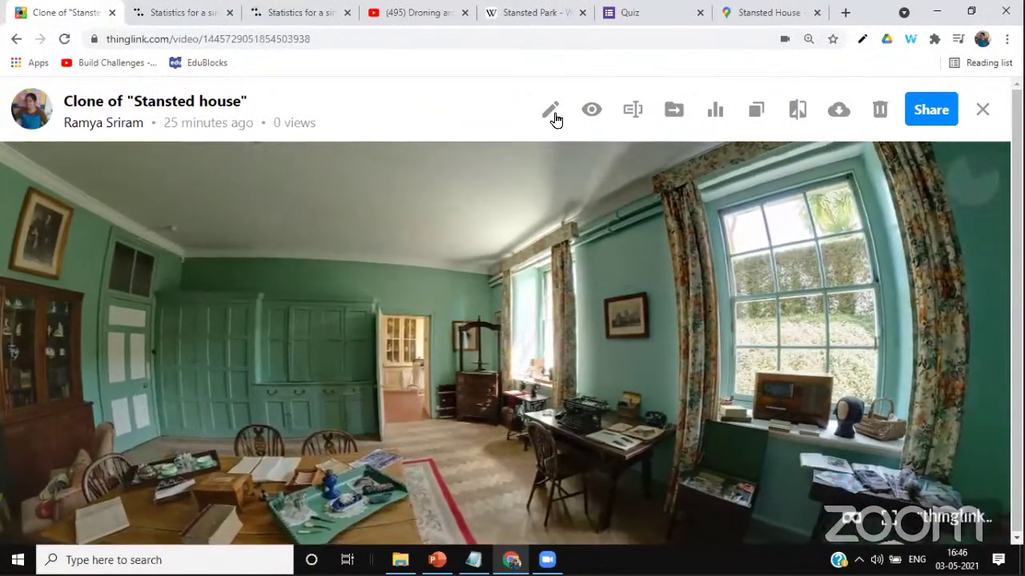
left_click(555, 119)
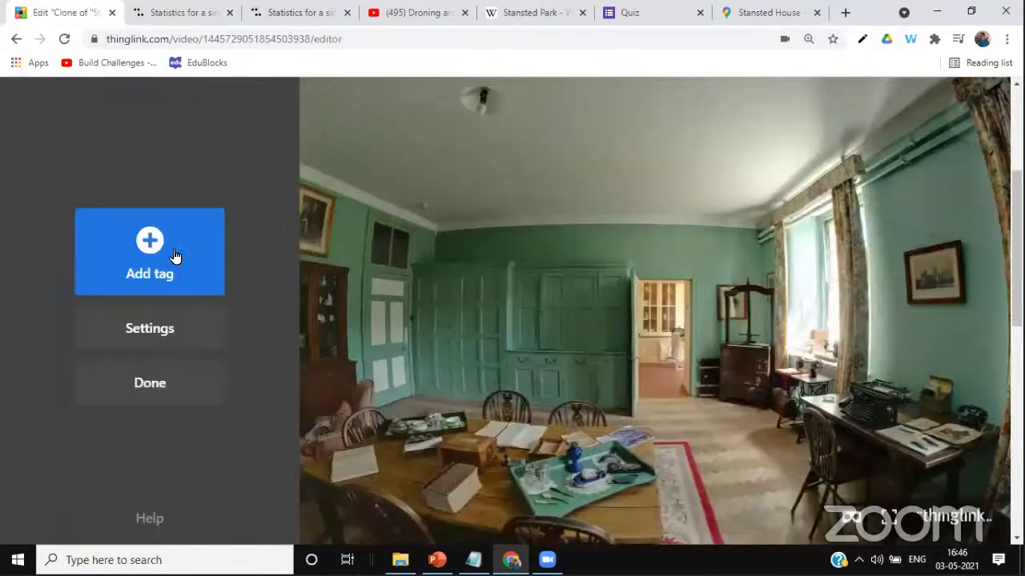
left_click(170, 251)
scroll(166, 368, "down", 2)
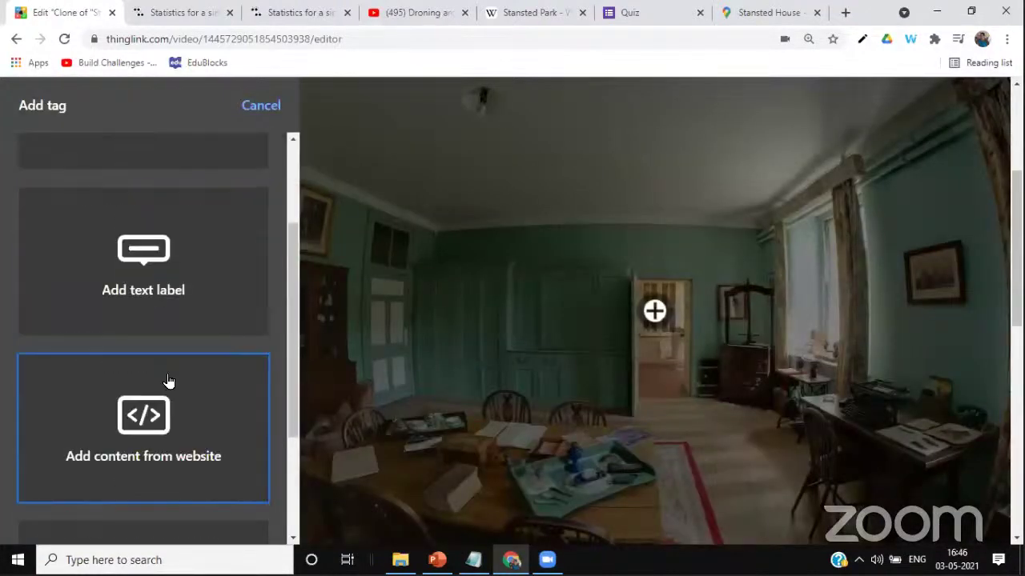
left_click(155, 457)
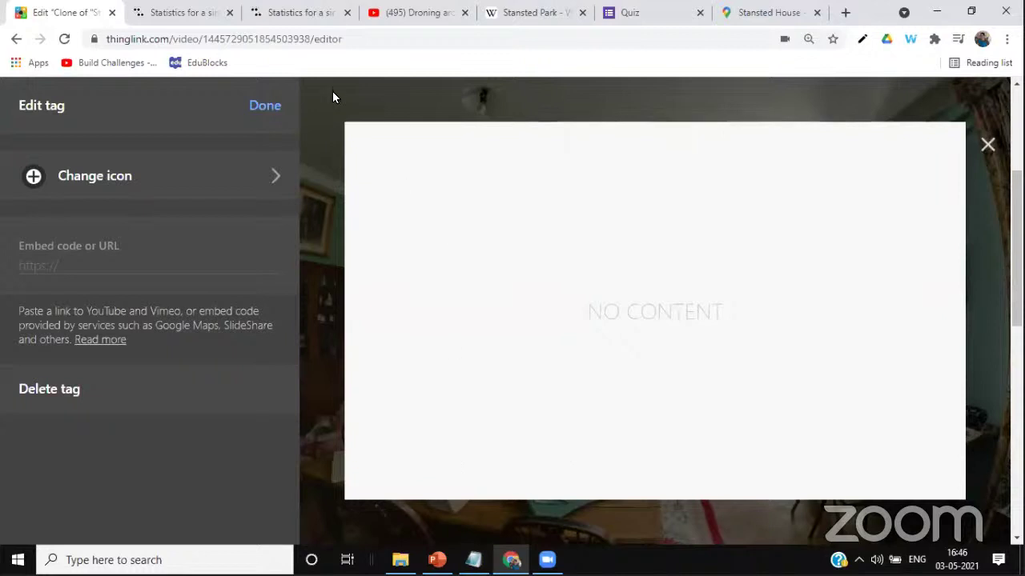
Copy the Stansted Park Wikipedia article's address and return to the ThingLink editor
left_click(490, 18)
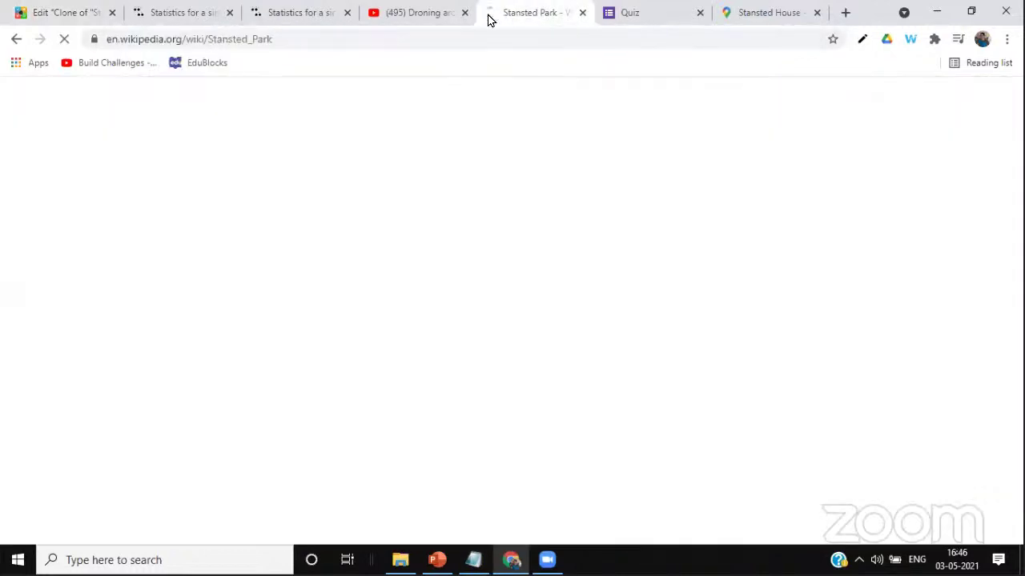
left_click(277, 36)
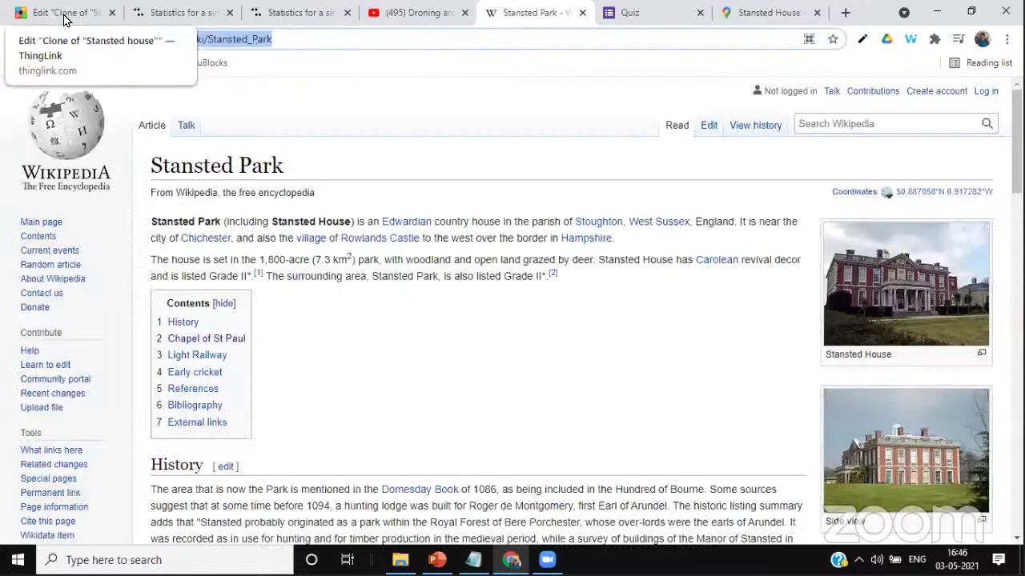
right_click(237, 42)
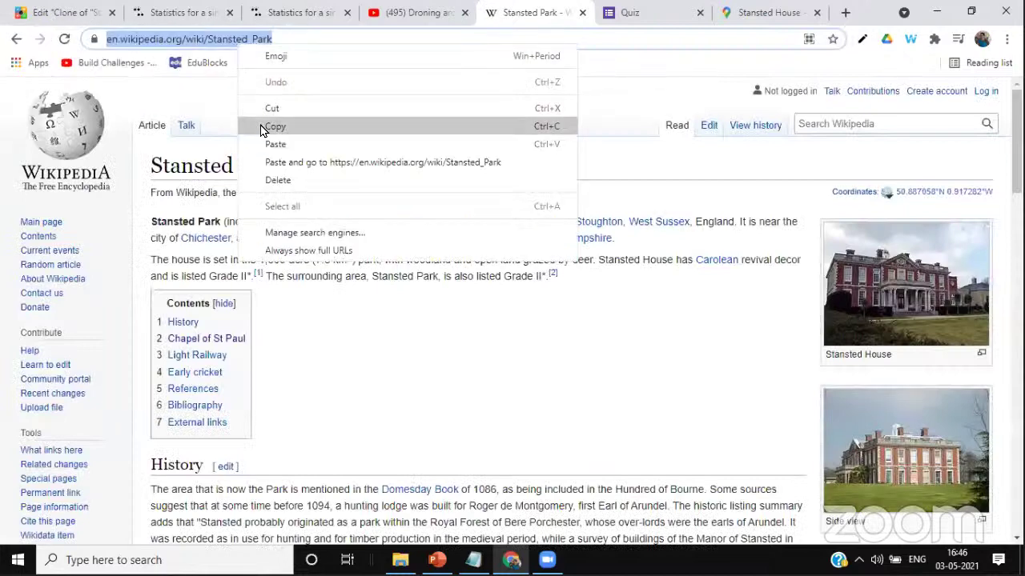
left_click(260, 126)
left_click(86, 15)
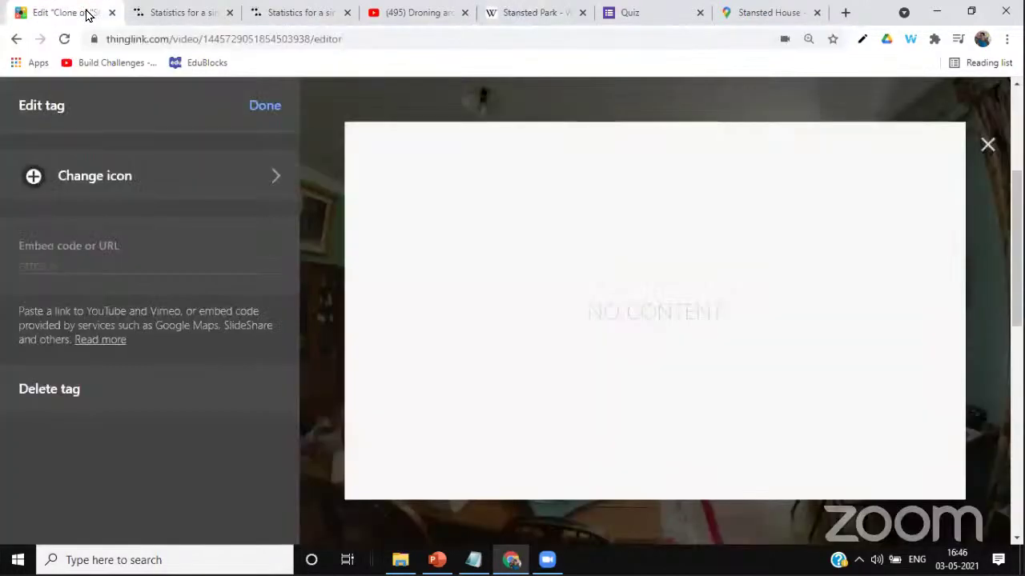
Embed the Stansted Park page in the tag with a yellow info icon, placed on the wall
left_click(62, 266)
key("ctrl+v")
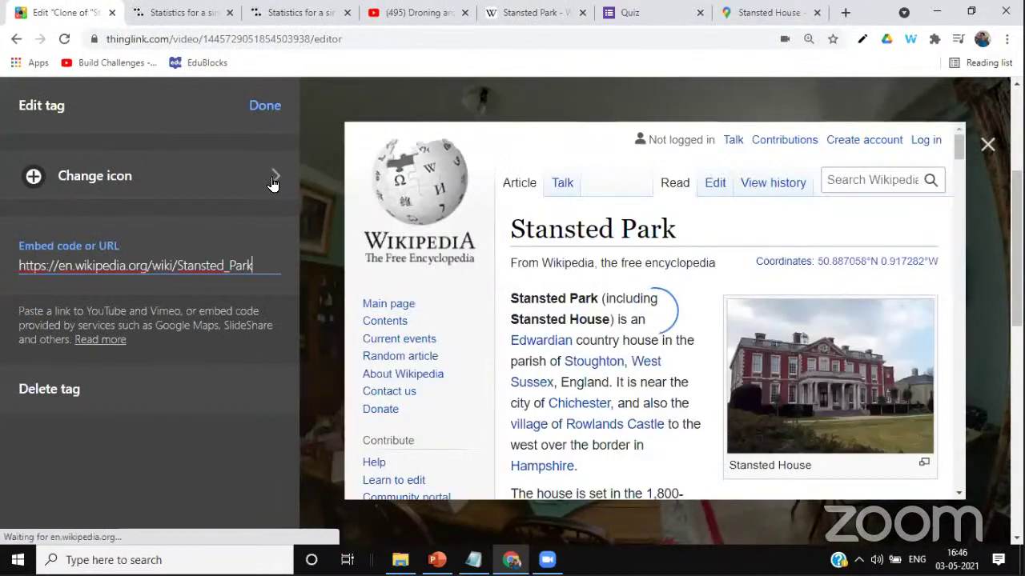
left_click(273, 179)
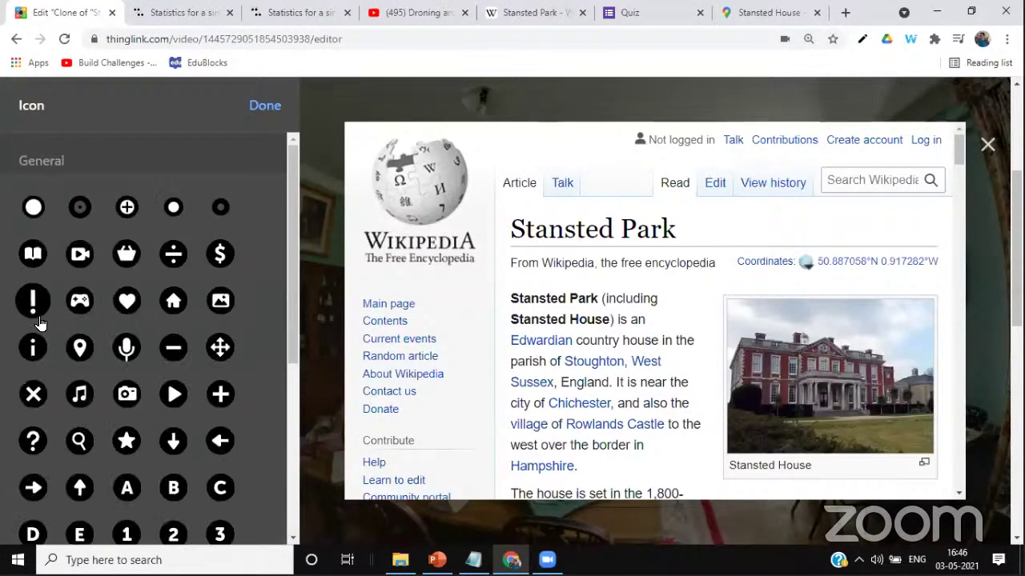
left_click(33, 346)
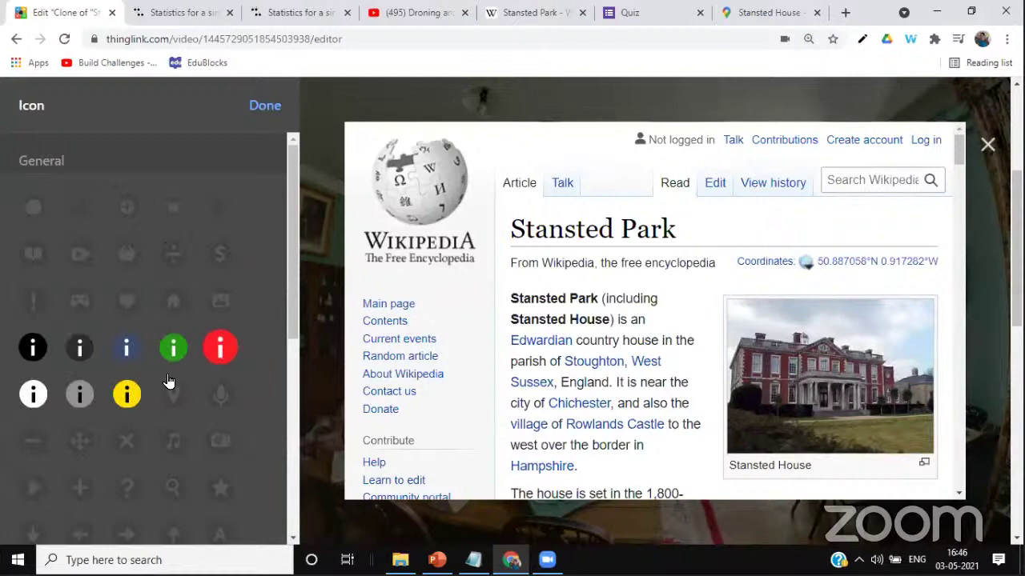
left_click(128, 395)
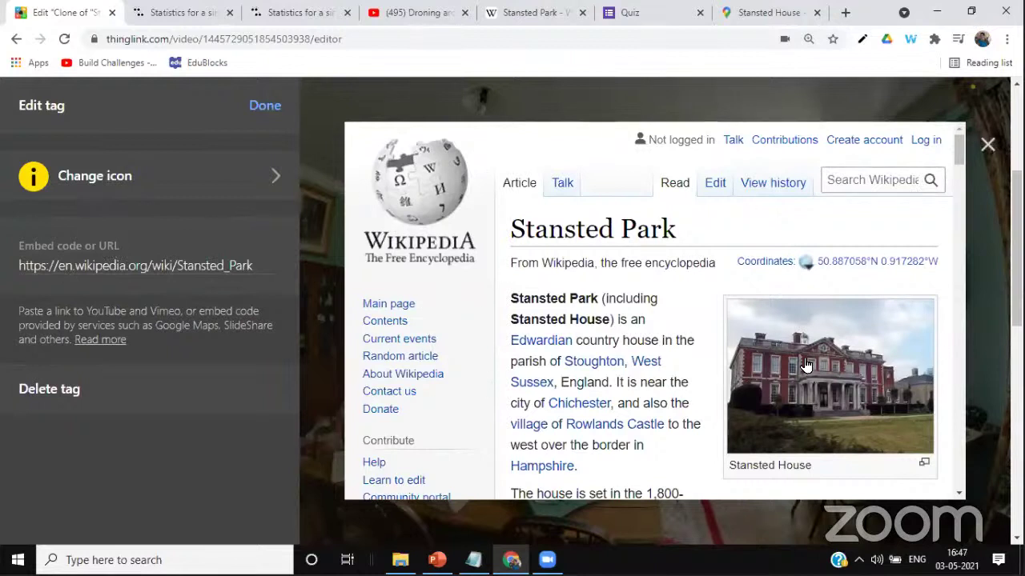
left_click(266, 106)
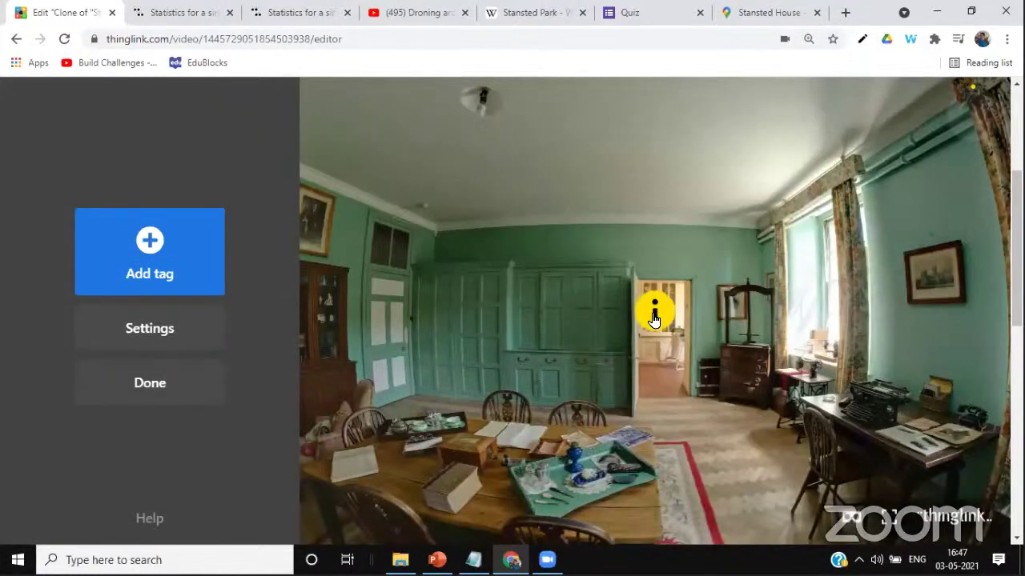
left_click_drag(654, 313, 542, 260)
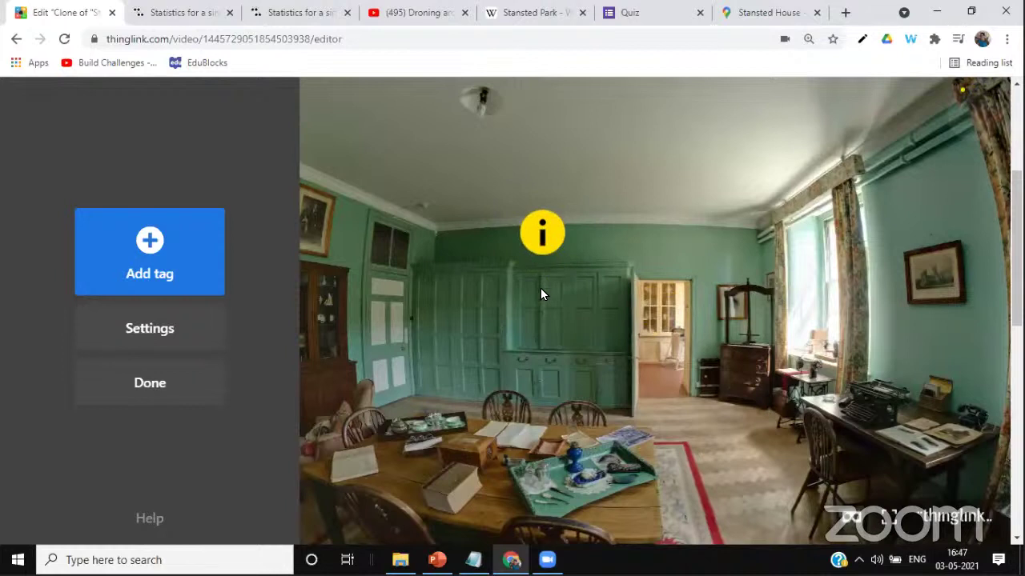
Start another website-content tag and switch to the Quiz form tab
left_click(133, 254)
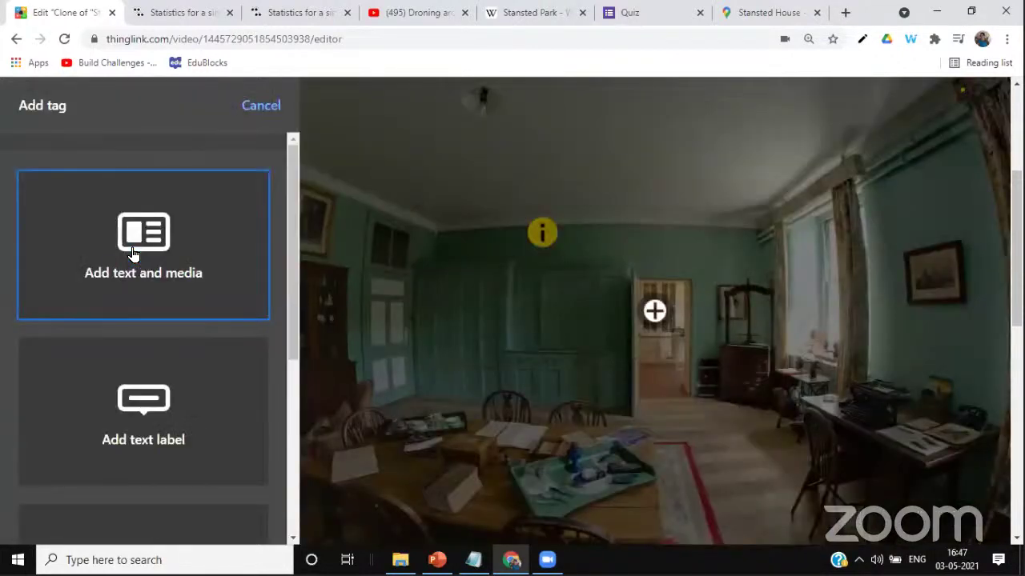
scroll(153, 373, "down", 2)
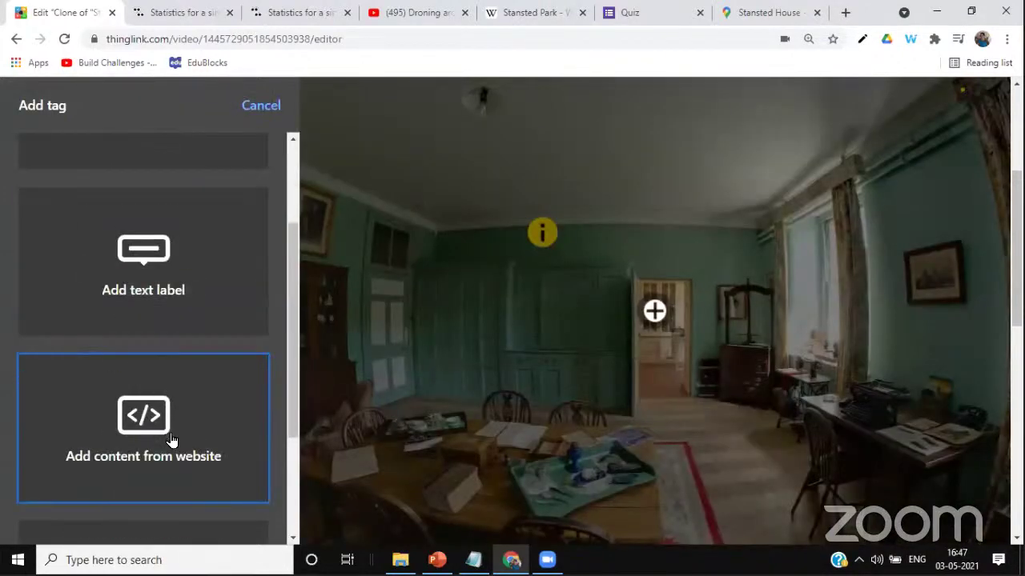
left_click(170, 440)
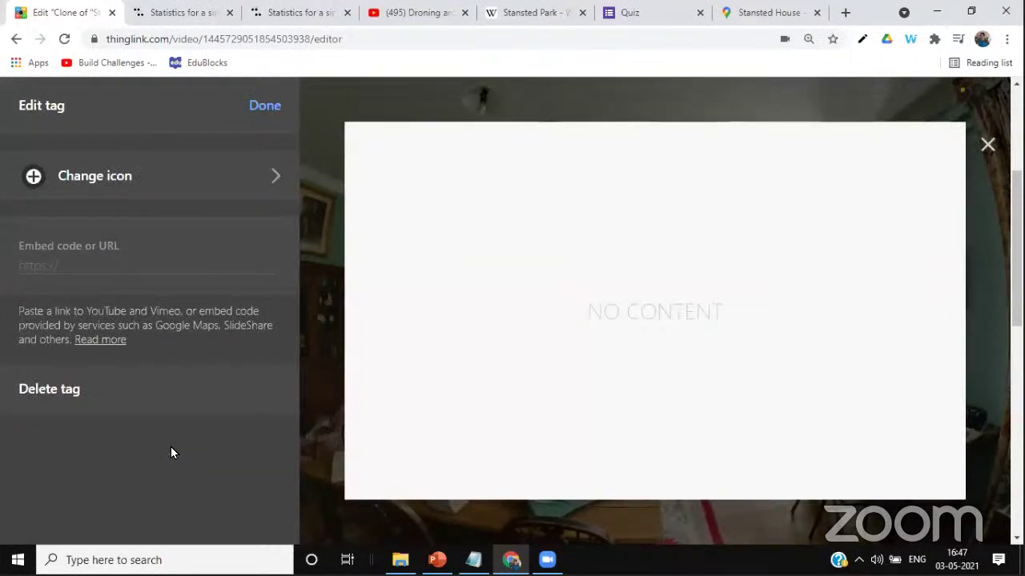
left_click(629, 18)
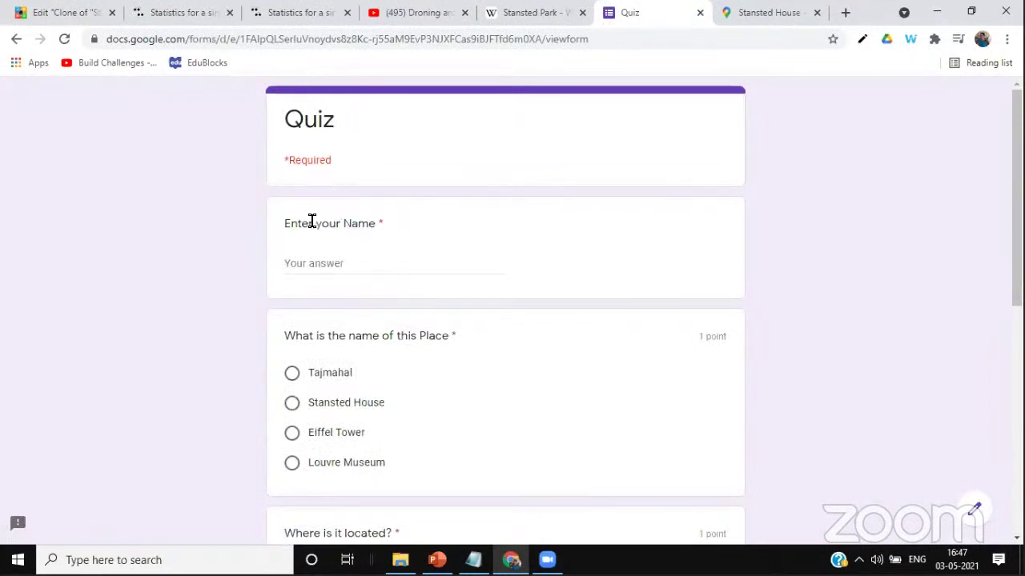
Review the Quiz form's questions, copy its web address, and return to ThingLink
scroll(302, 365, "down", 1)
scroll(302, 365, "down", 1)
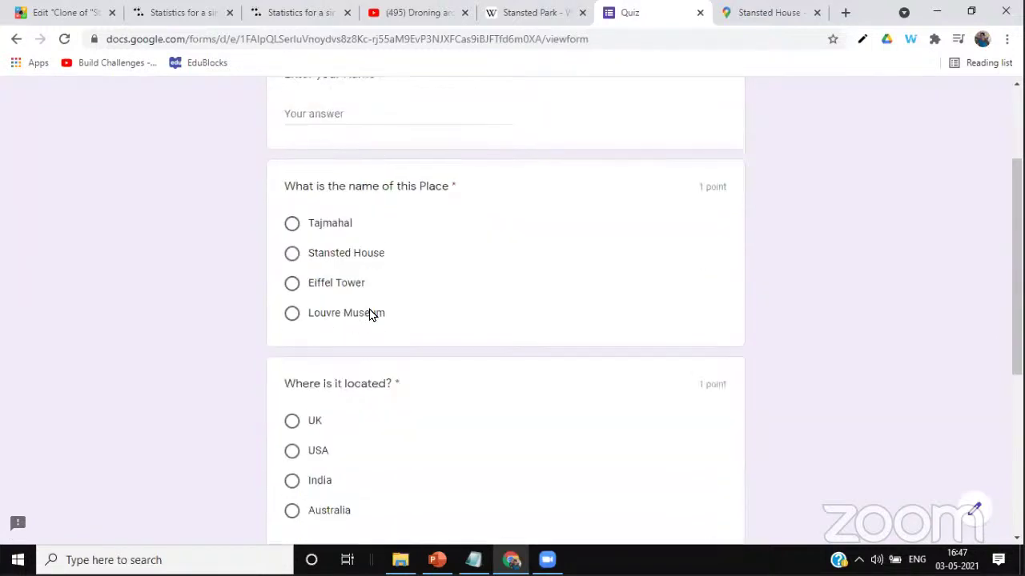
scroll(370, 316, "down", 3)
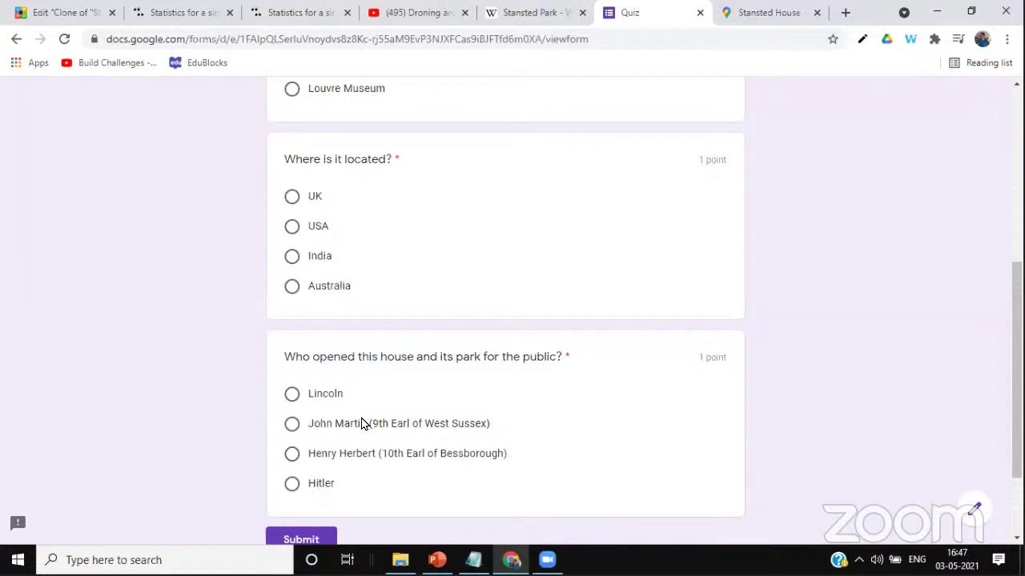
scroll(368, 382, "up", 5)
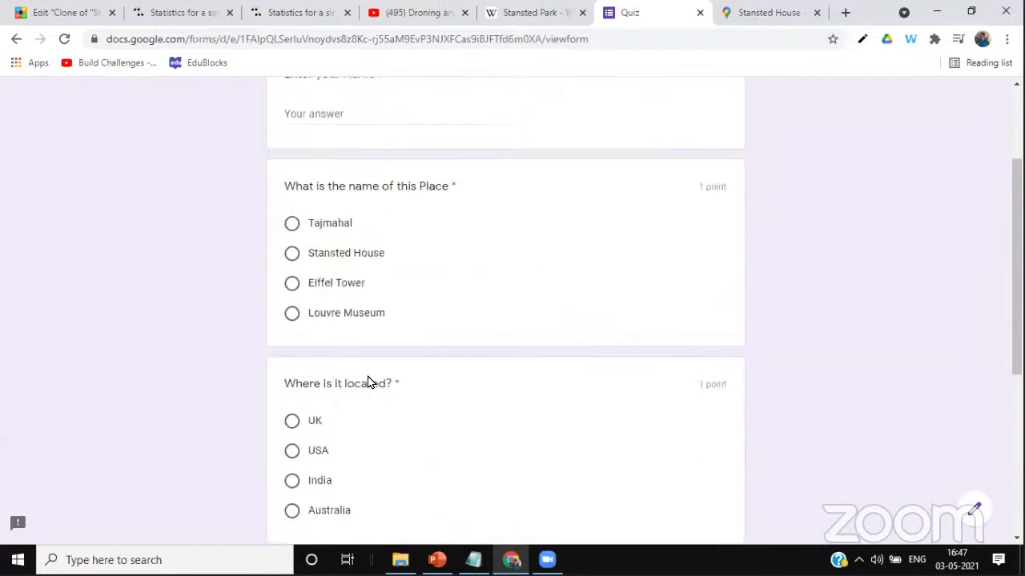
right_click(528, 35)
left_click(573, 118)
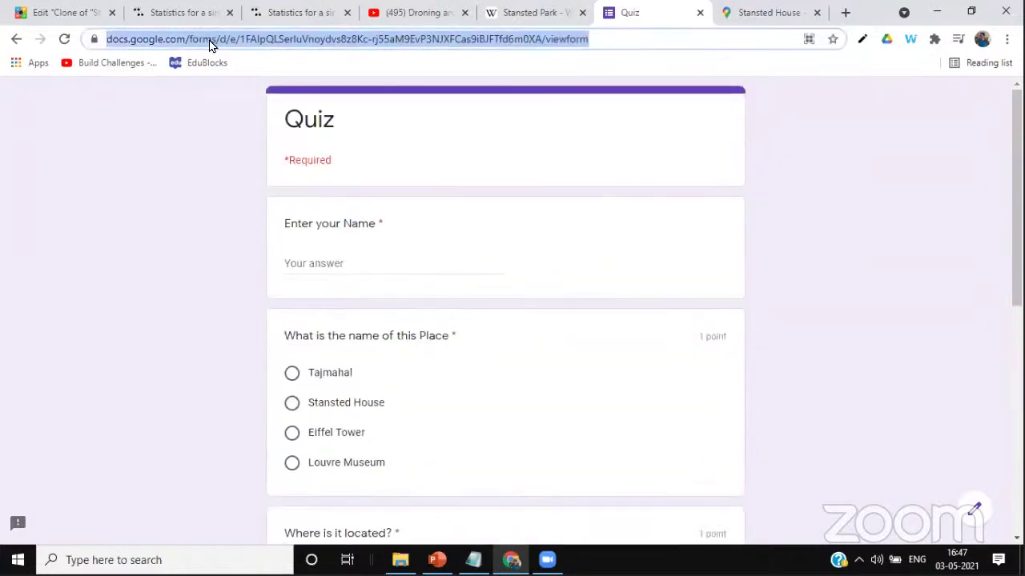
left_click(32, 11)
Give the new tag a red question-mark icon
left_click(111, 178)
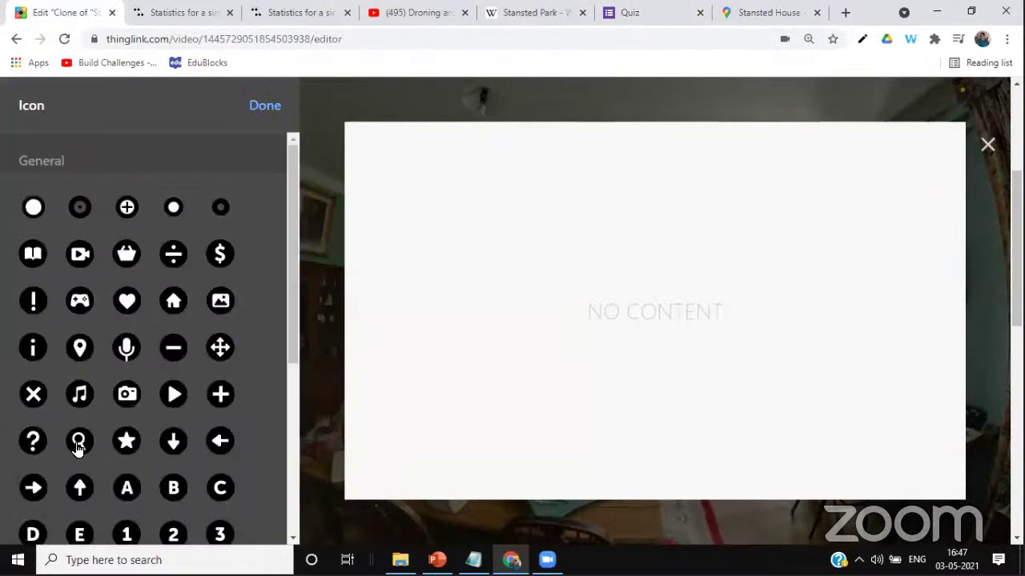
left_click(33, 441)
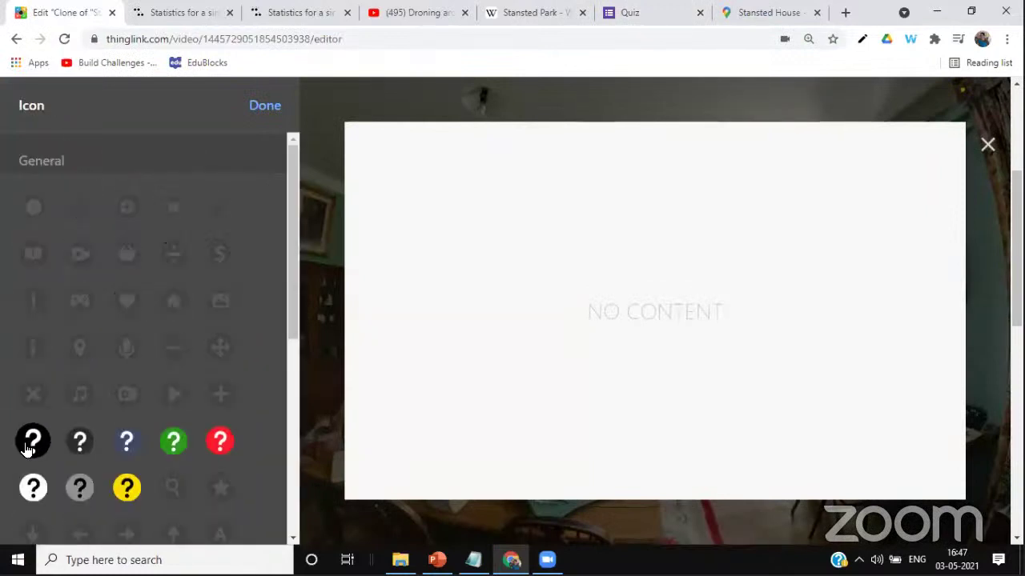
left_click(221, 442)
Embed the Quiz form URL, place the tag right of the doorway, and save the tour
left_click(80, 255)
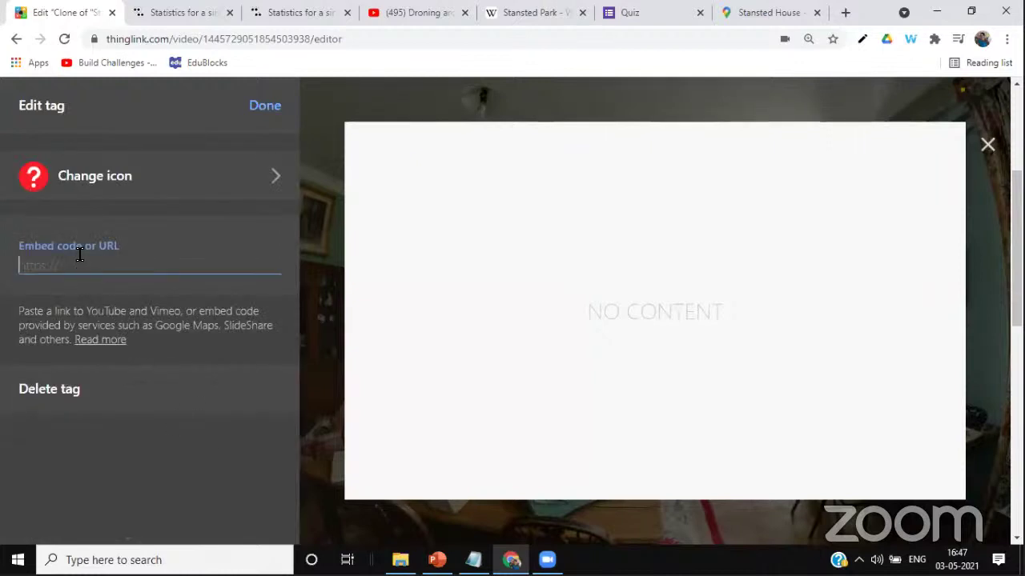
key("ctrl+v")
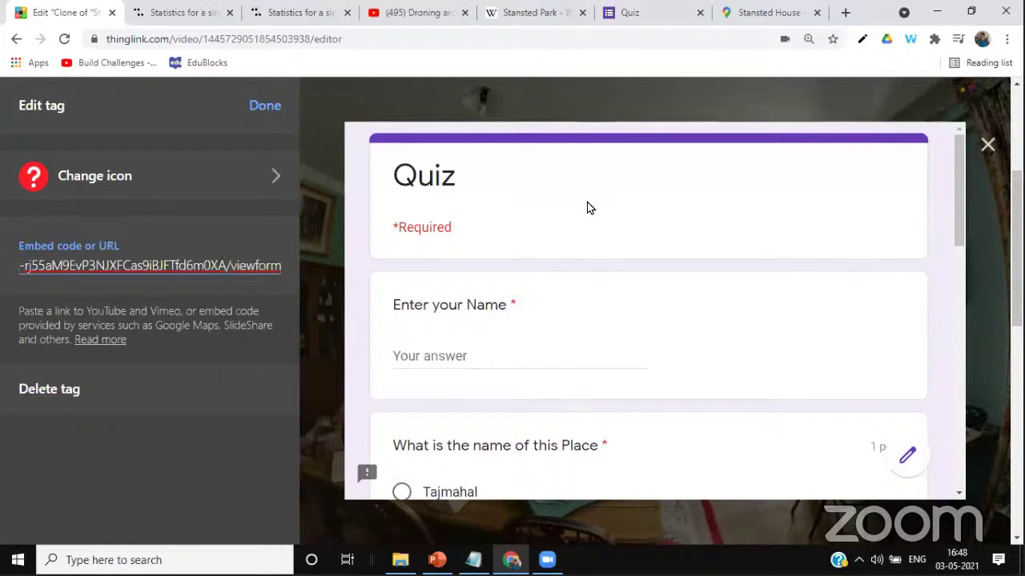
scroll(588, 408, "down", 1)
scroll(589, 404, "down", 5)
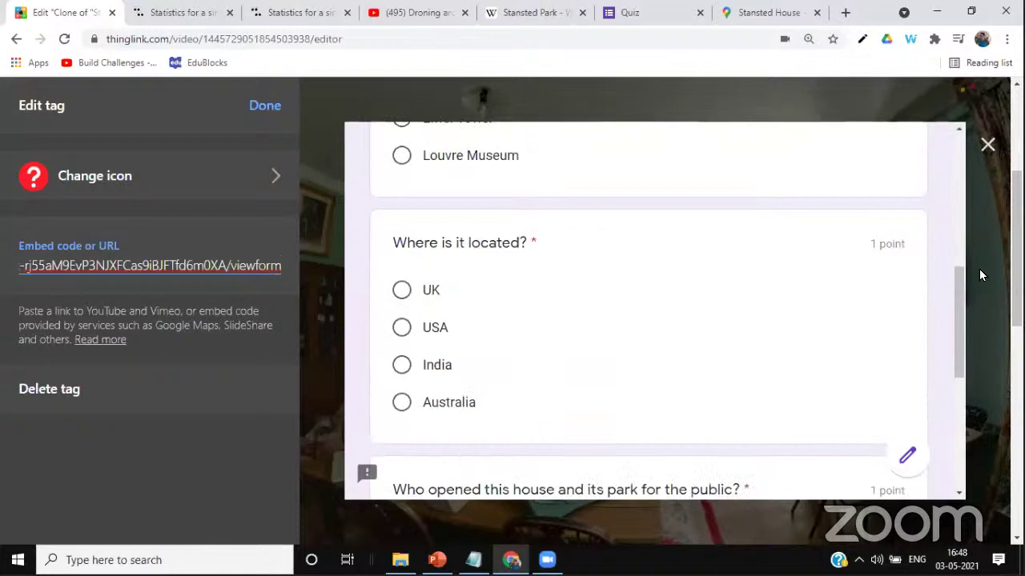
left_click(987, 145)
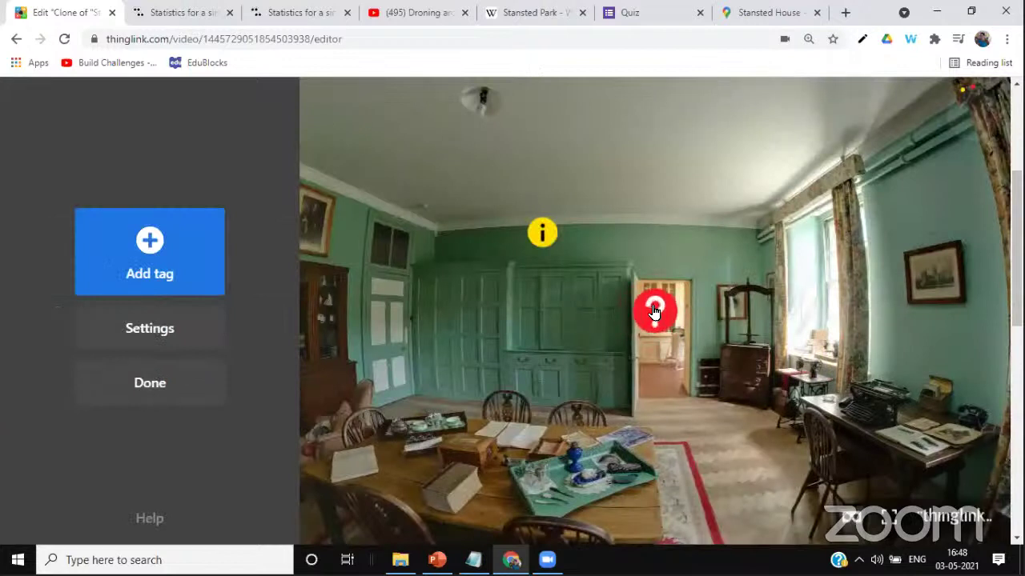
left_click_drag(654, 311, 723, 251)
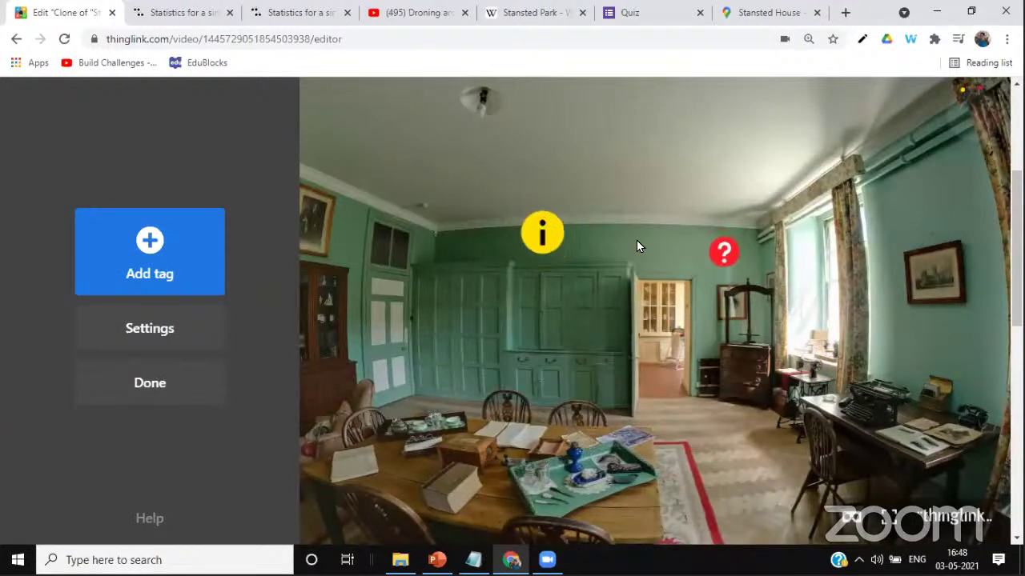
left_click(139, 382)
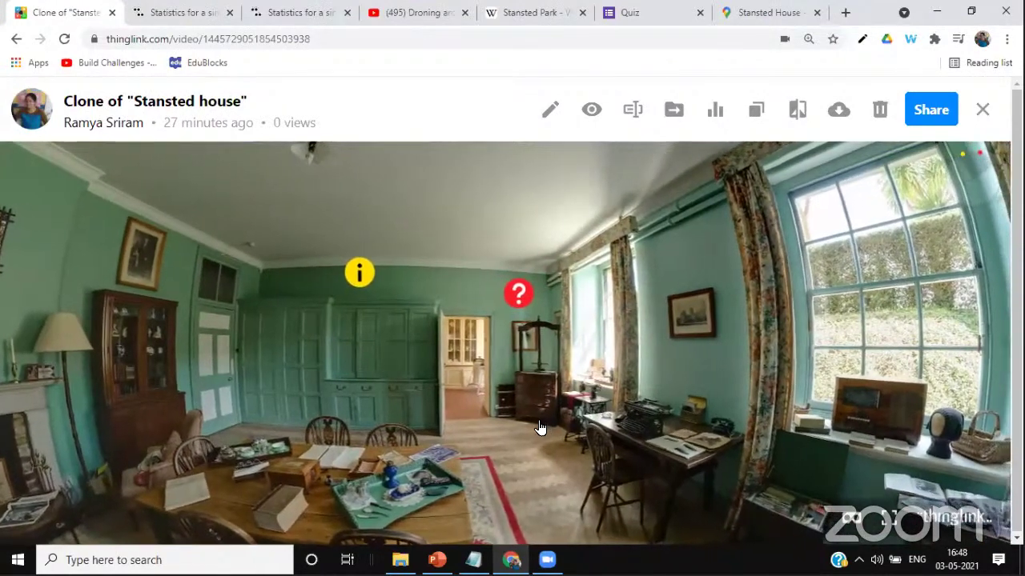
Close the clone tour view, reopen the music room tour for editing, then exit with Done
left_click(982, 110)
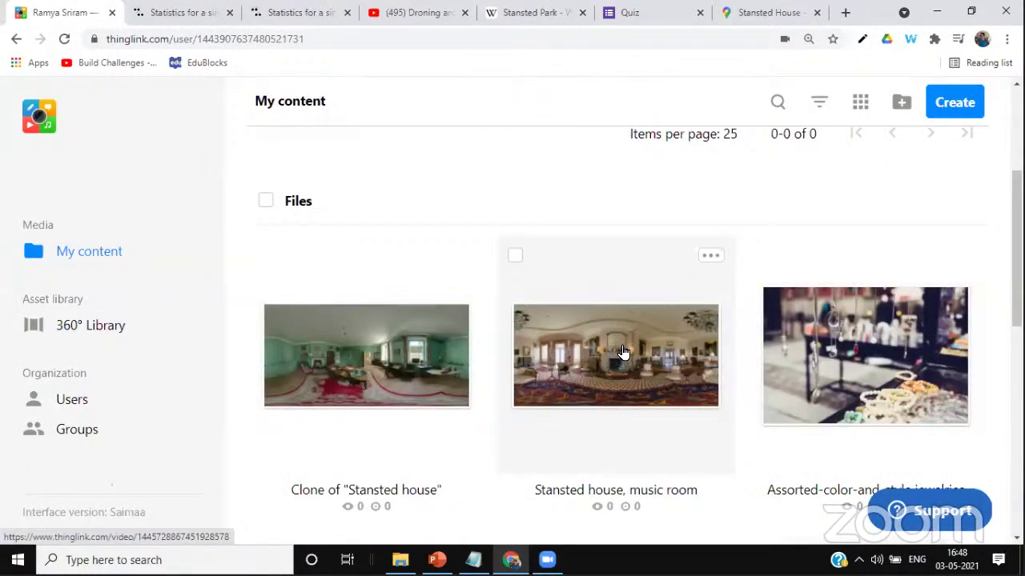
left_click(711, 257)
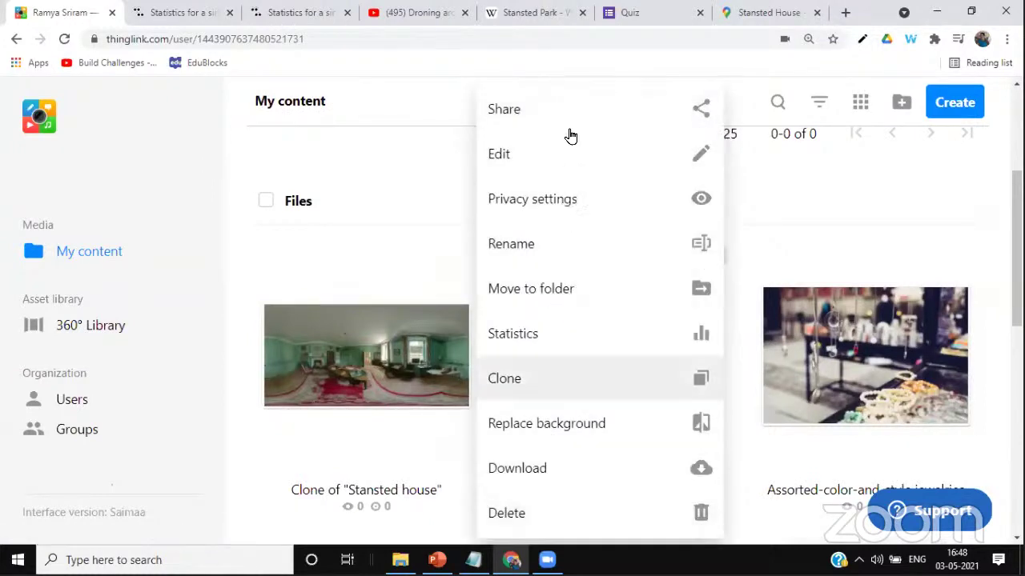
left_click(529, 155)
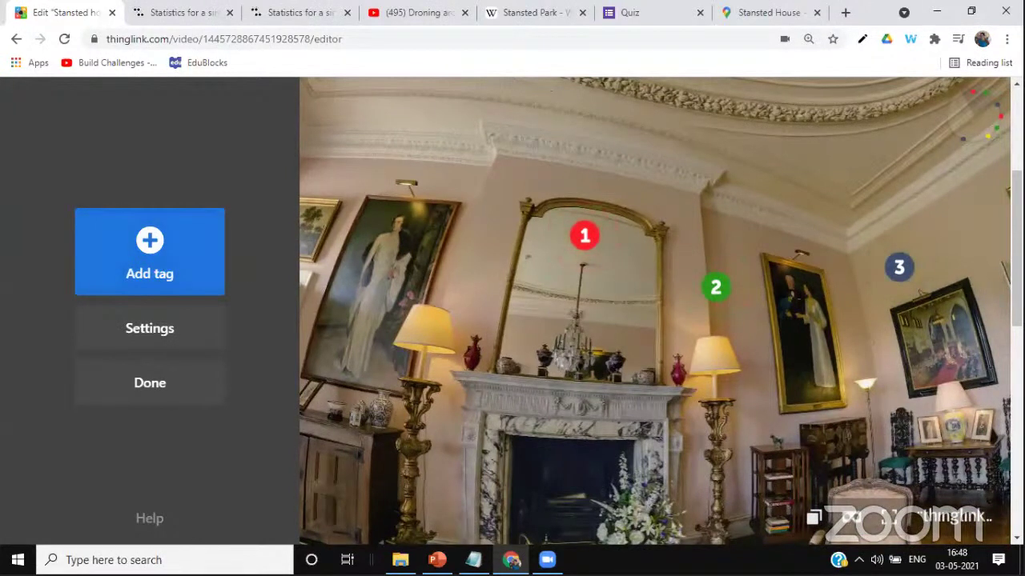
scroll(655, 311, "up", 5)
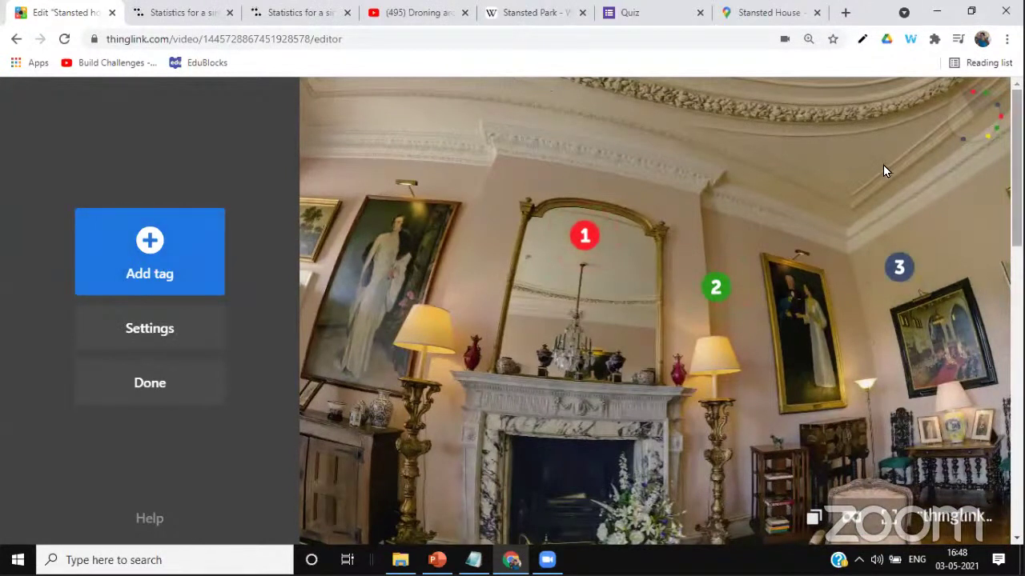
left_click(149, 384)
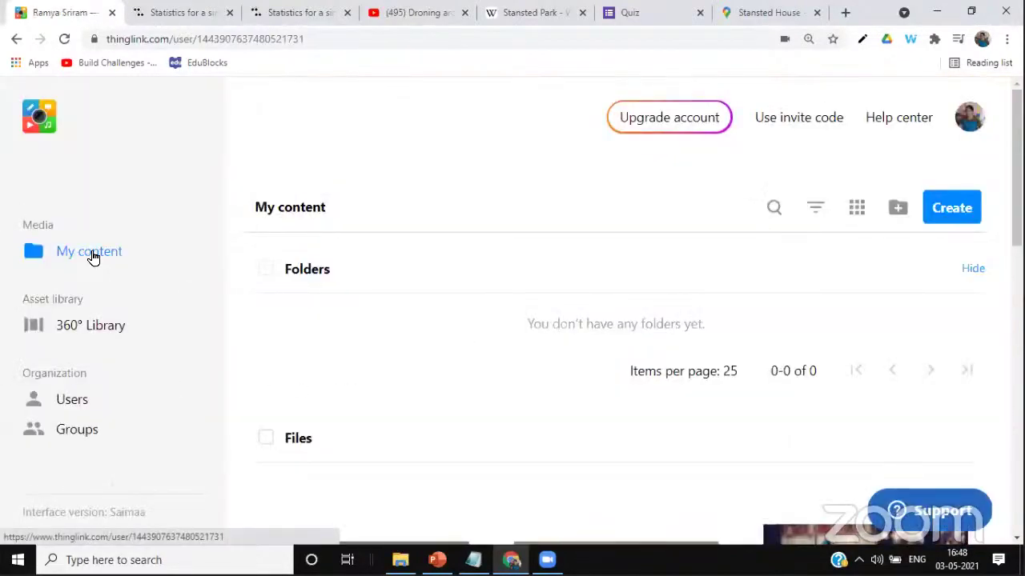
In the music room tour's Privacy settings, try Organization and Public, then save it as Unlisted
scroll(463, 360, "down", 2)
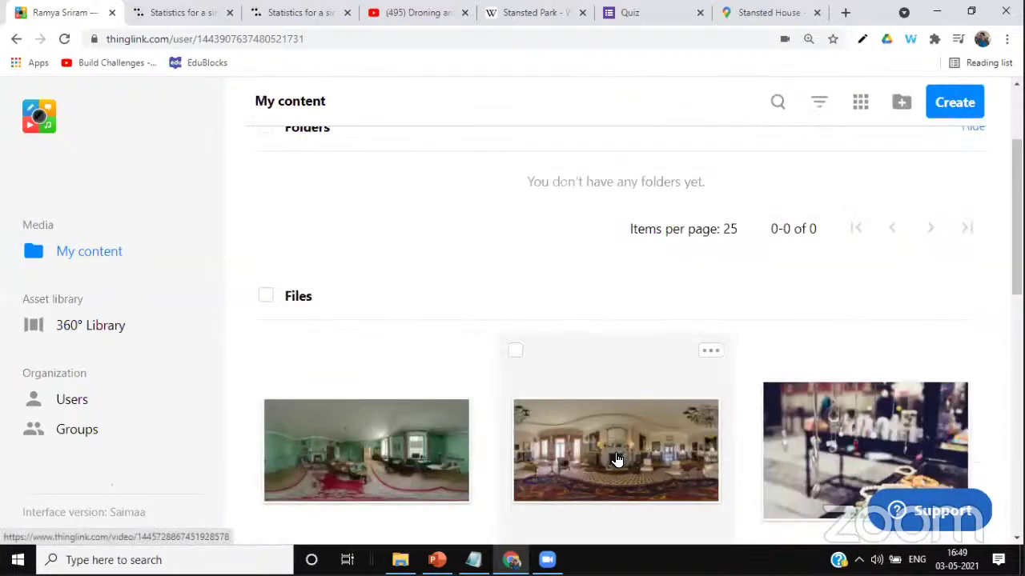
left_click(710, 352)
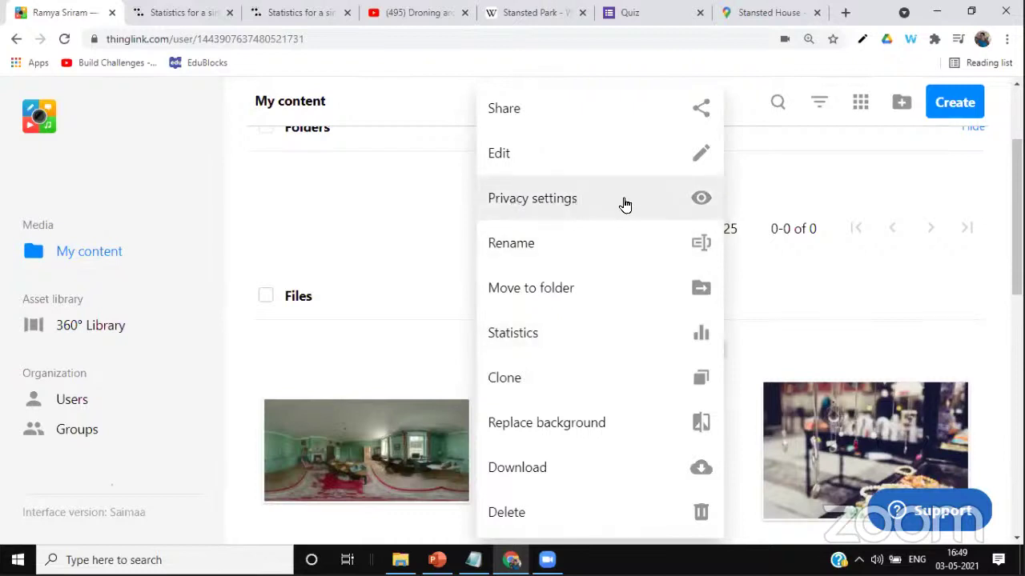
left_click(563, 204)
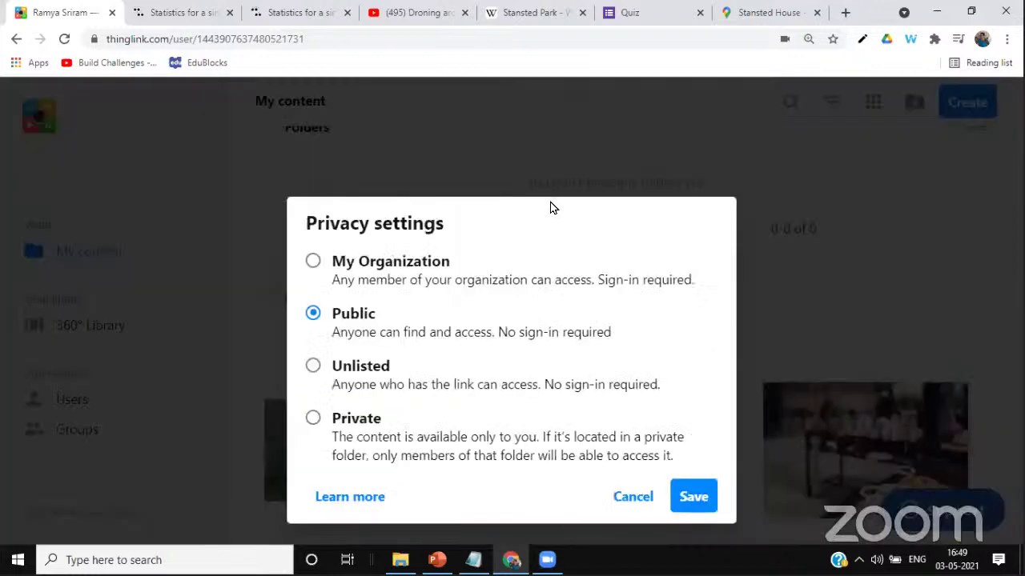
left_click(374, 269)
left_click(312, 316)
left_click(351, 384)
left_click(694, 499)
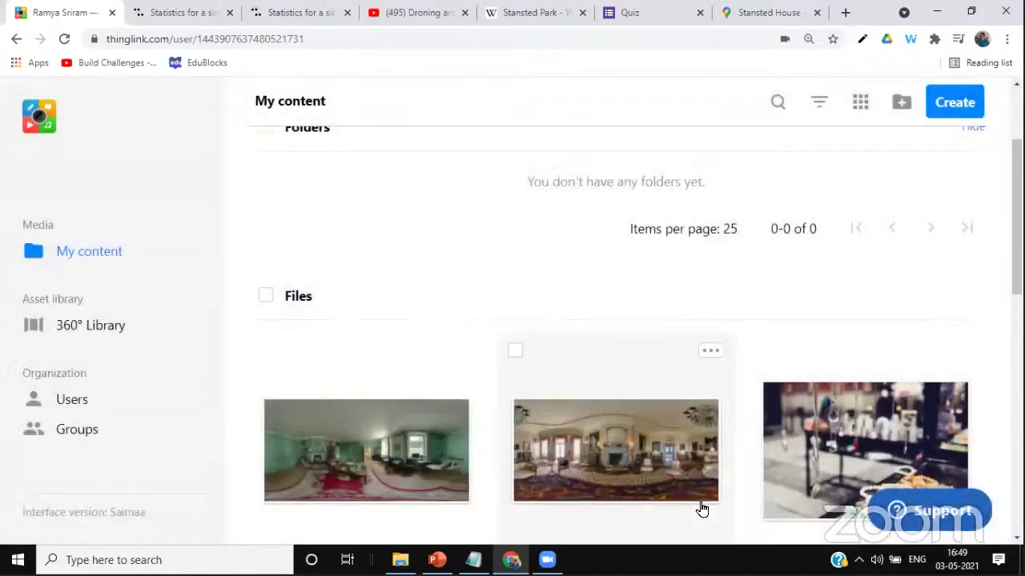
Open the clone tour's sharing options, then dismiss them
left_click(460, 353)
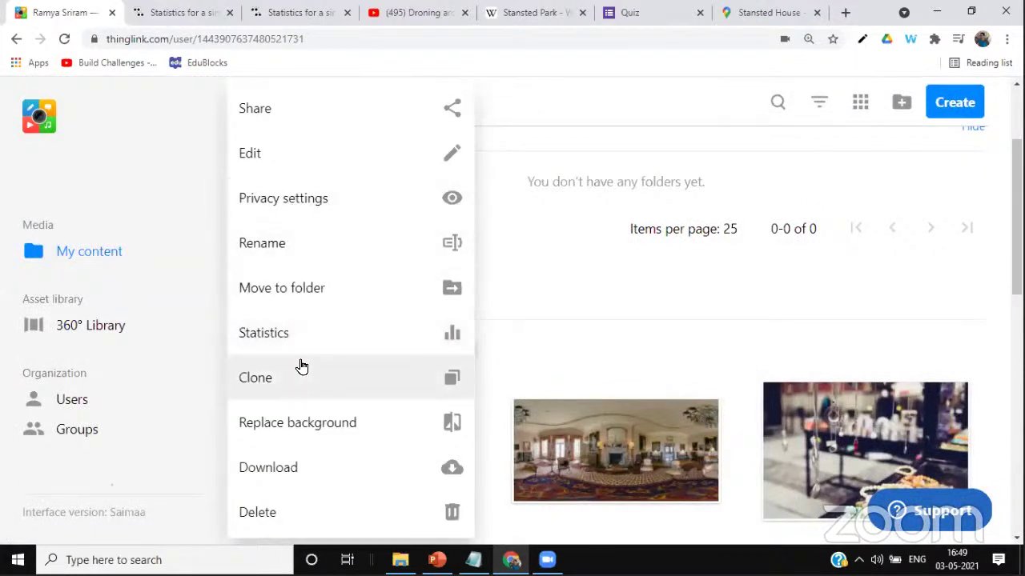
left_click(297, 123)
key("Escape")
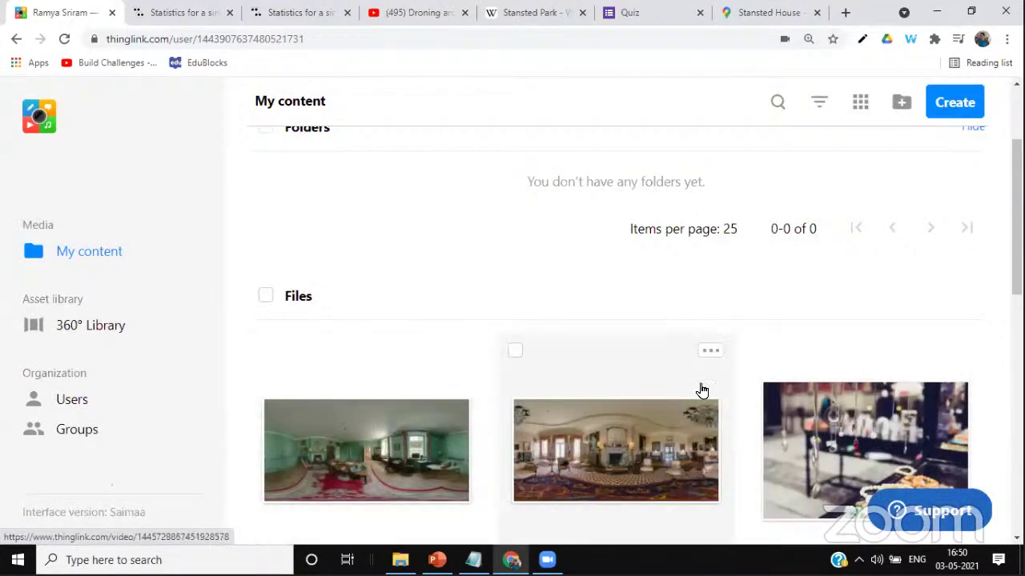
Copy the music room tour's shareable link from its Share dialog, then close the dialog
left_click(711, 352)
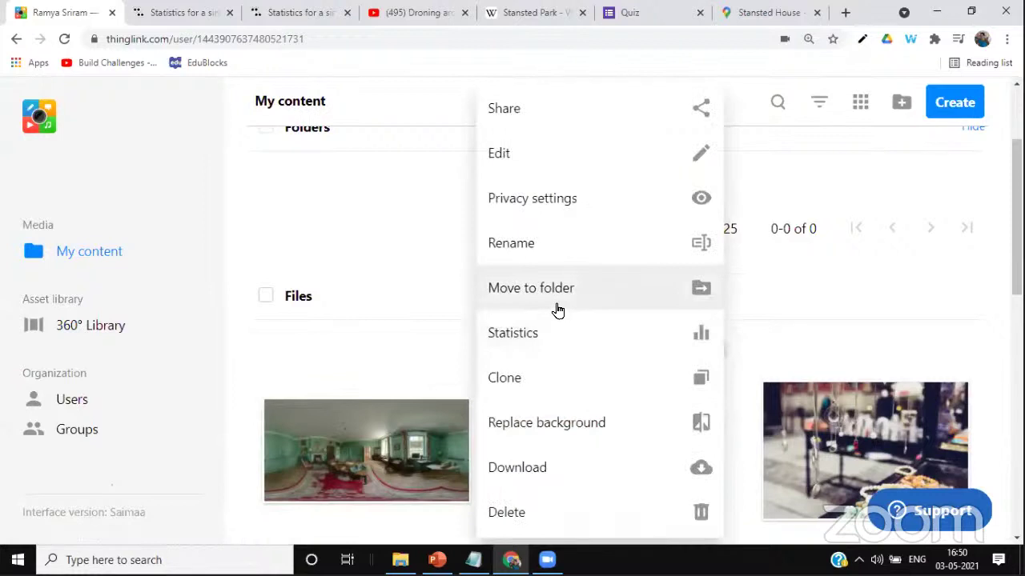
left_click(517, 110)
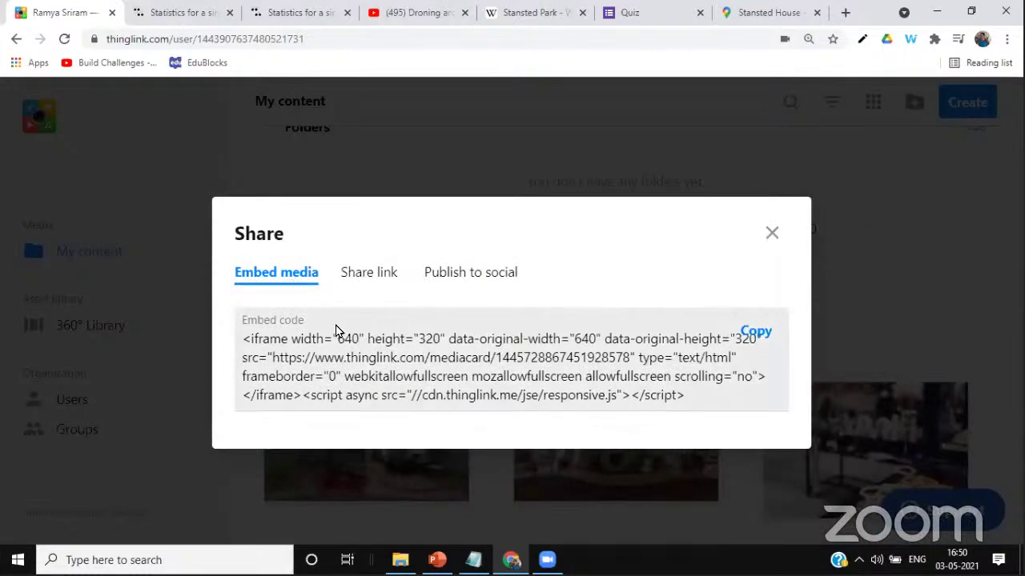
left_click(367, 276)
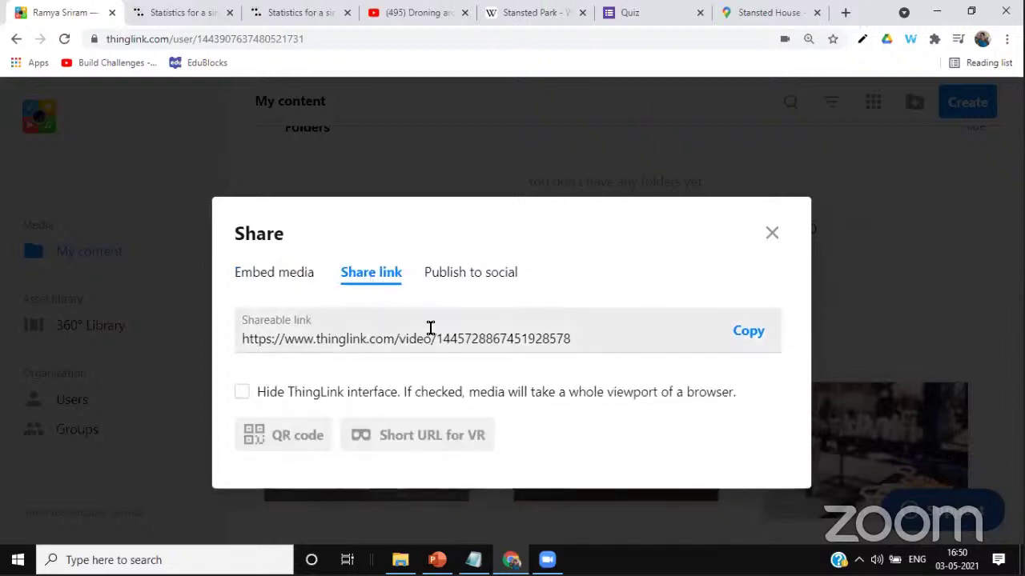
left_click(490, 286)
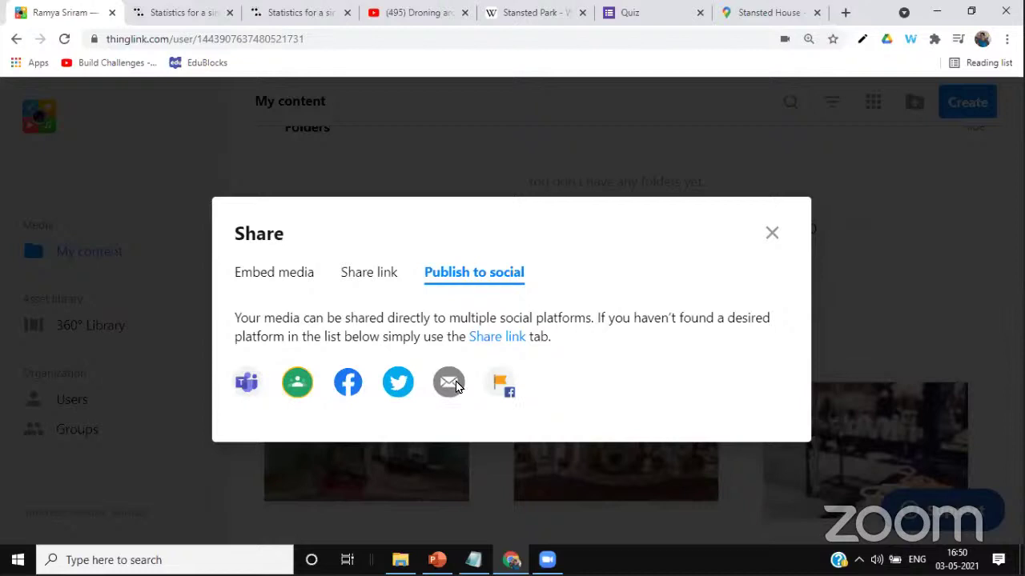
left_click(375, 275)
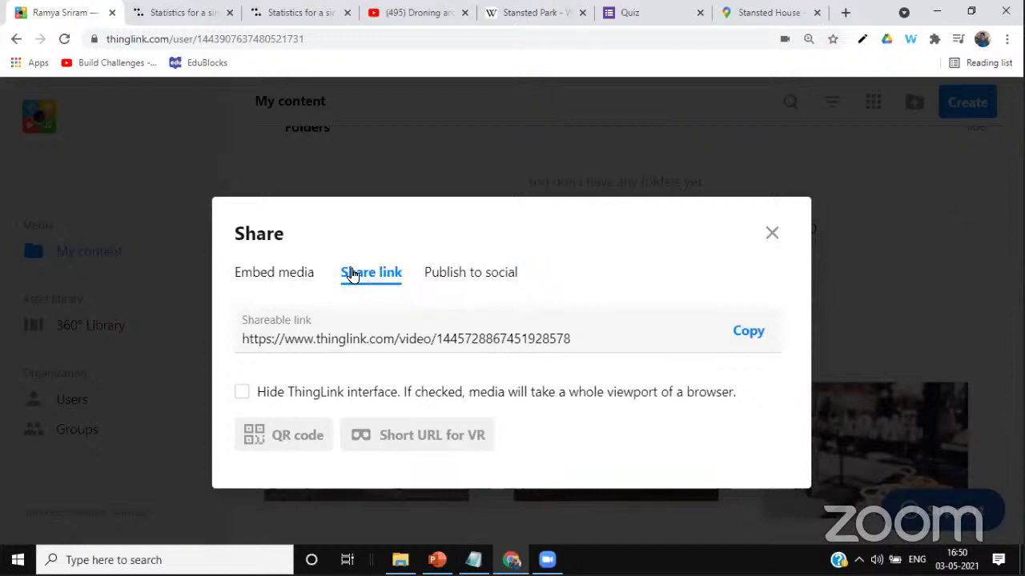
left_click(741, 331)
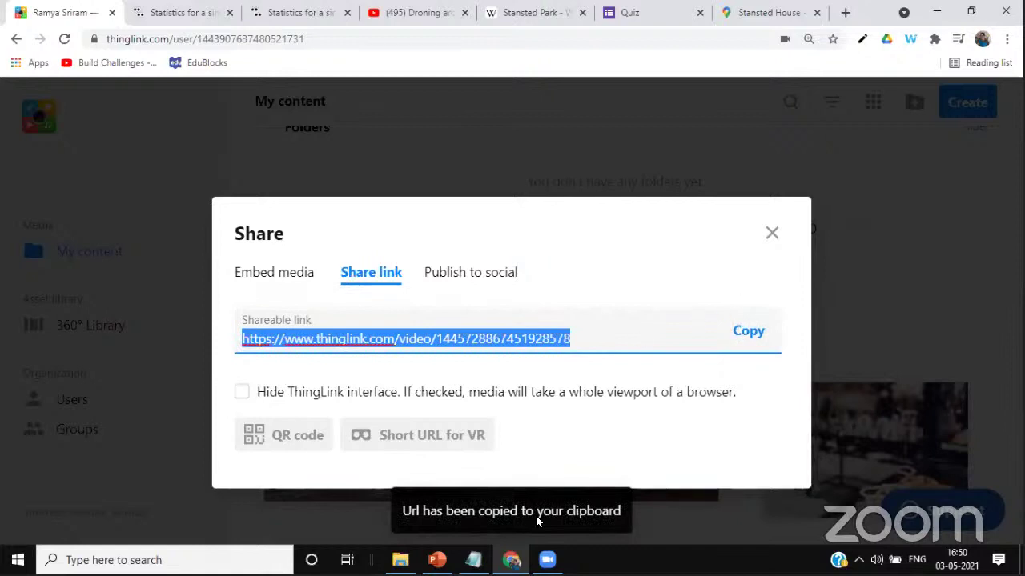
left_click(547, 560)
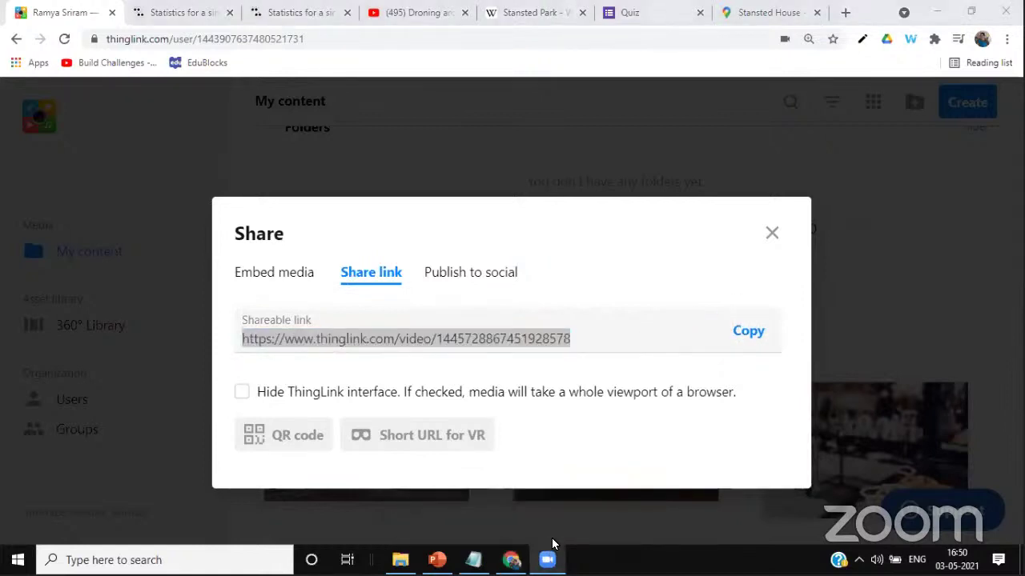
key("alt+Tab")
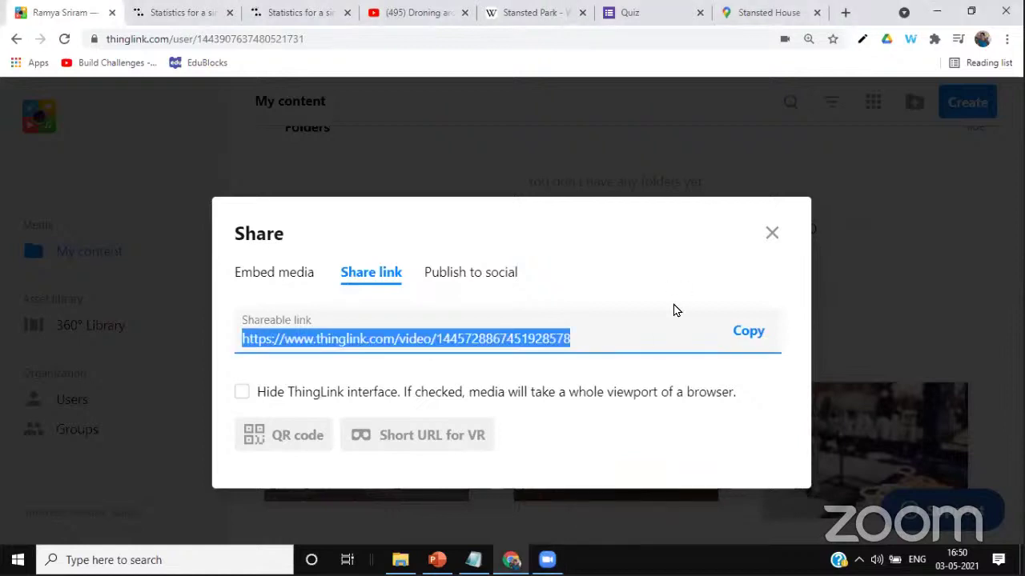
left_click(771, 232)
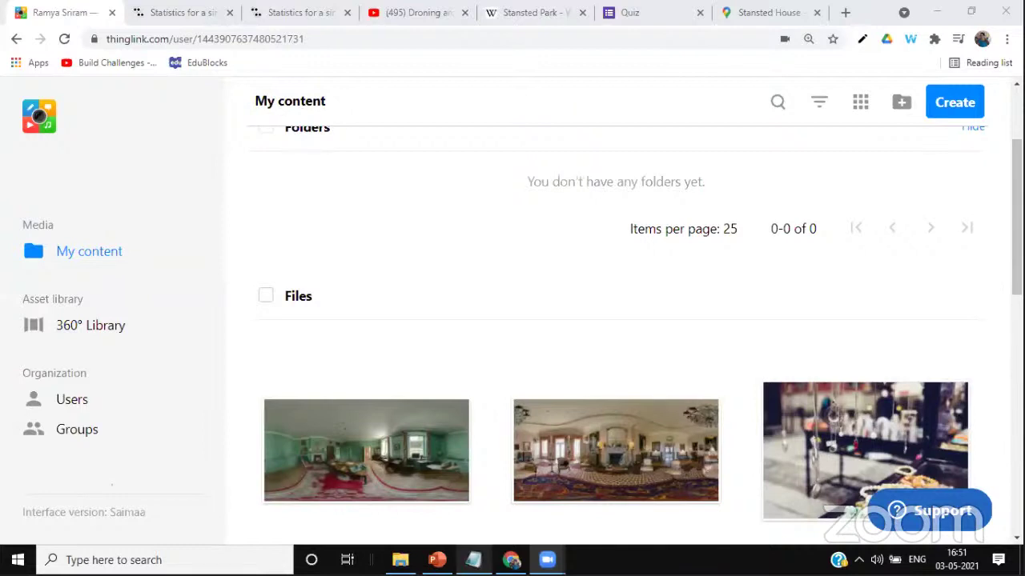
Keep Unlisted in the middle tour's Privacy settings and save it
mouse_move(436, 560)
mouse_move(510, 559)
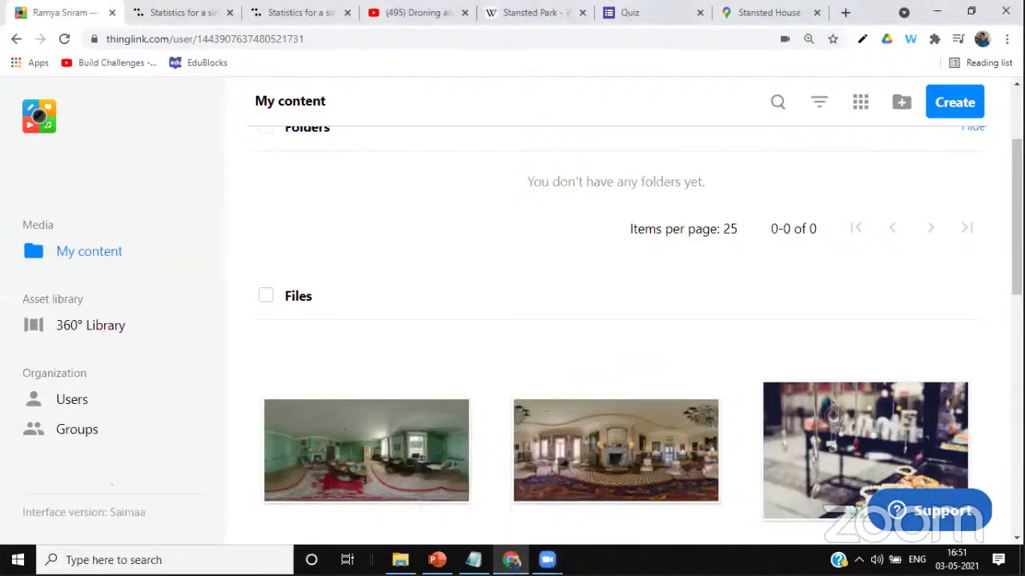
left_click(712, 357)
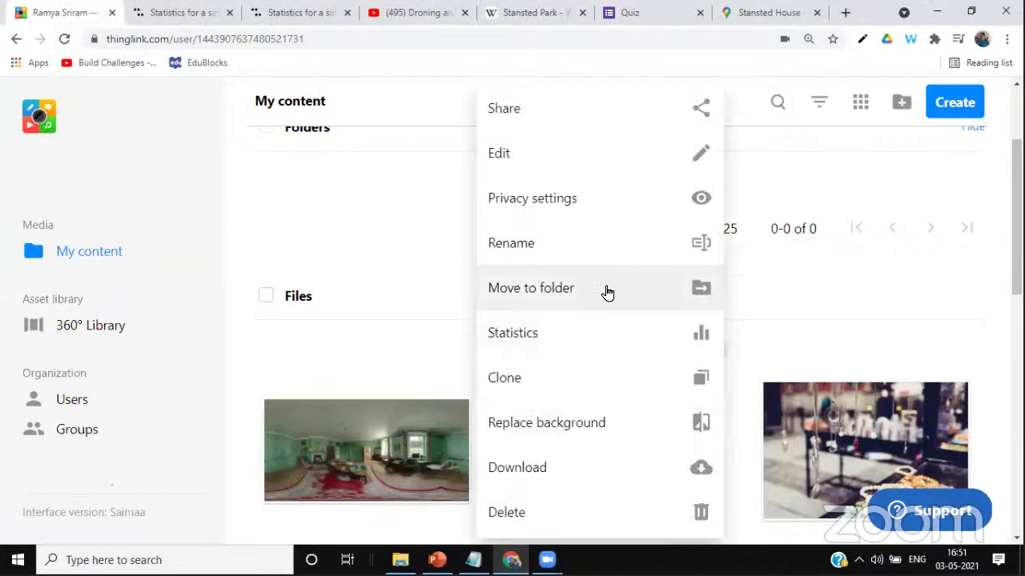
left_click(547, 207)
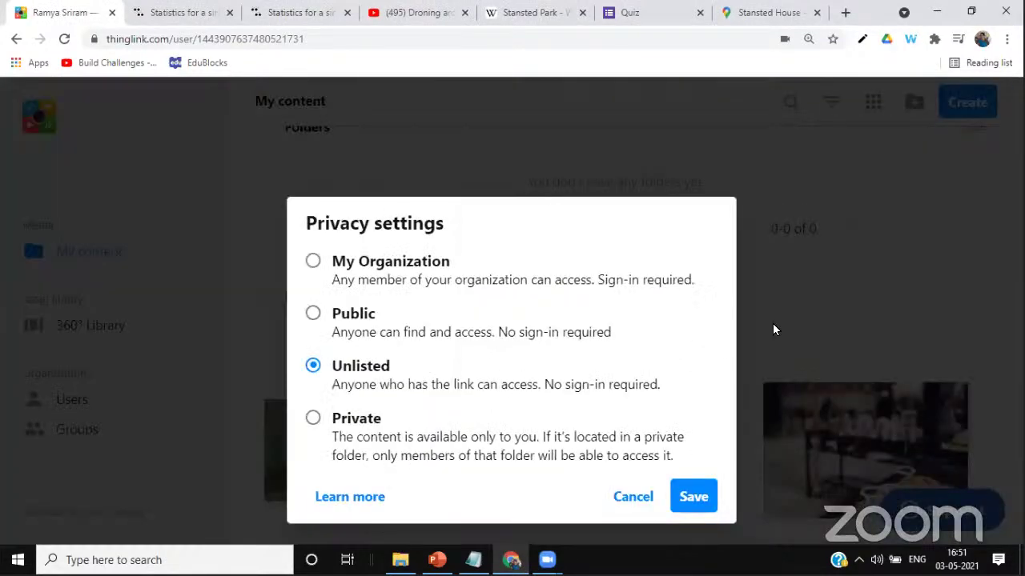
left_click(700, 484)
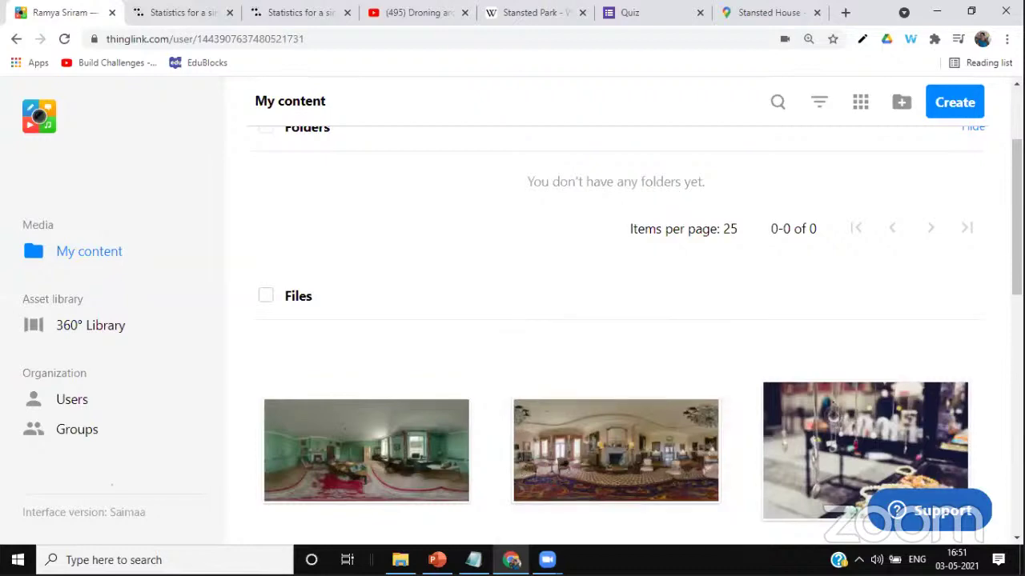
Paste the copied tour link into a new incognito window and load the shared tour
key("alt+Tab")
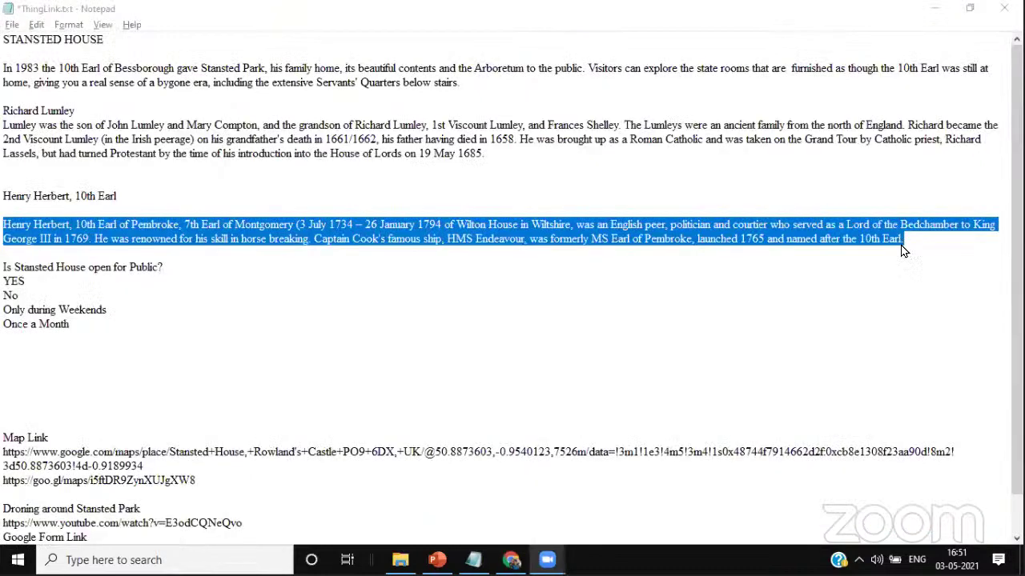
key("alt+Tab")
left_click(1006, 38)
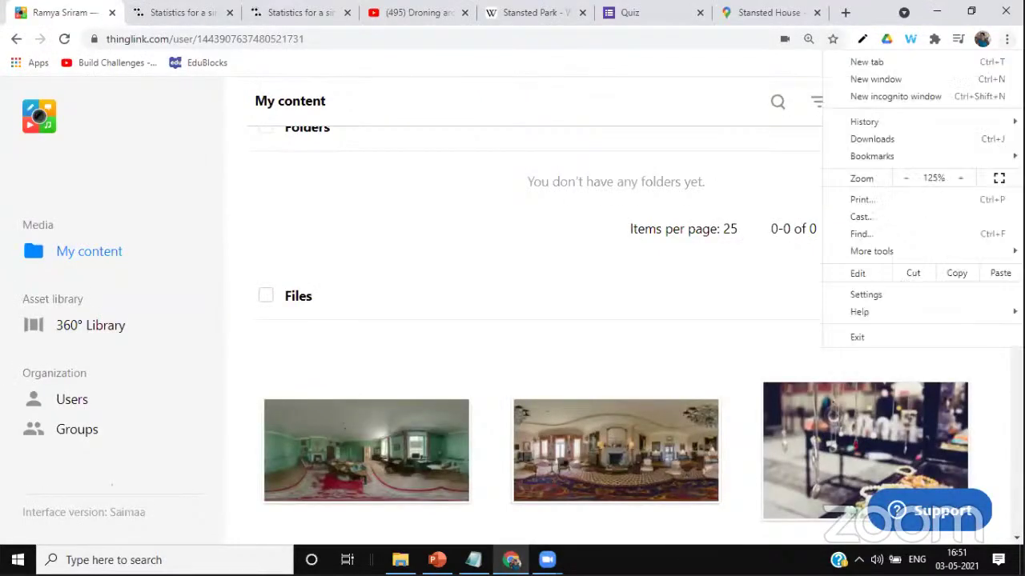
left_click(984, 93)
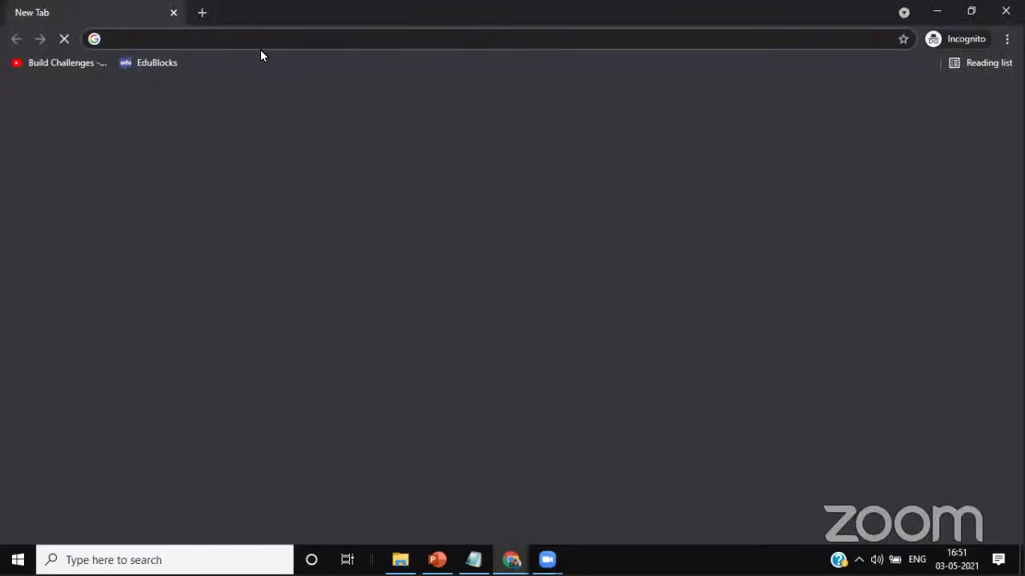
key("ctrl+v")
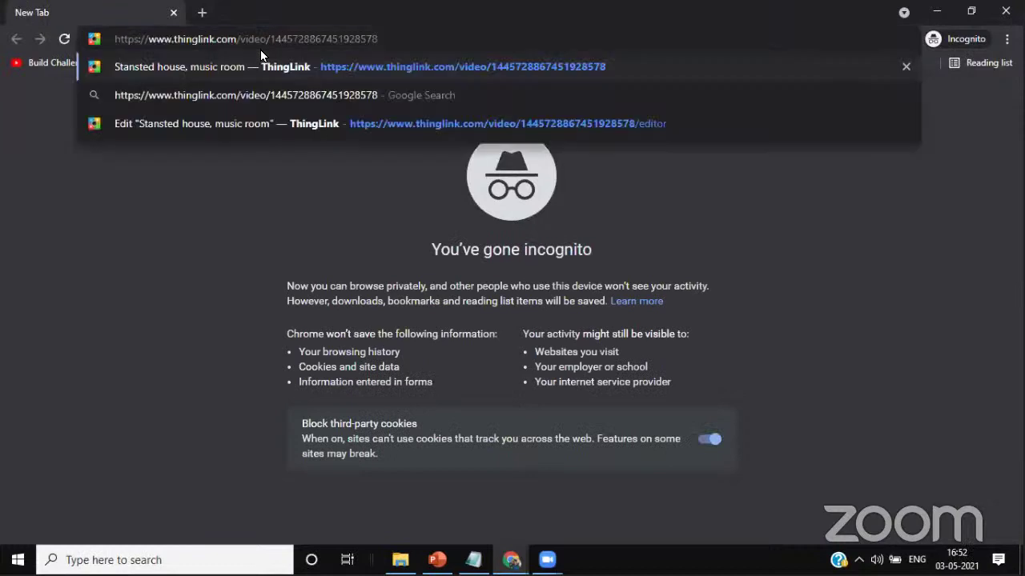
key("Return")
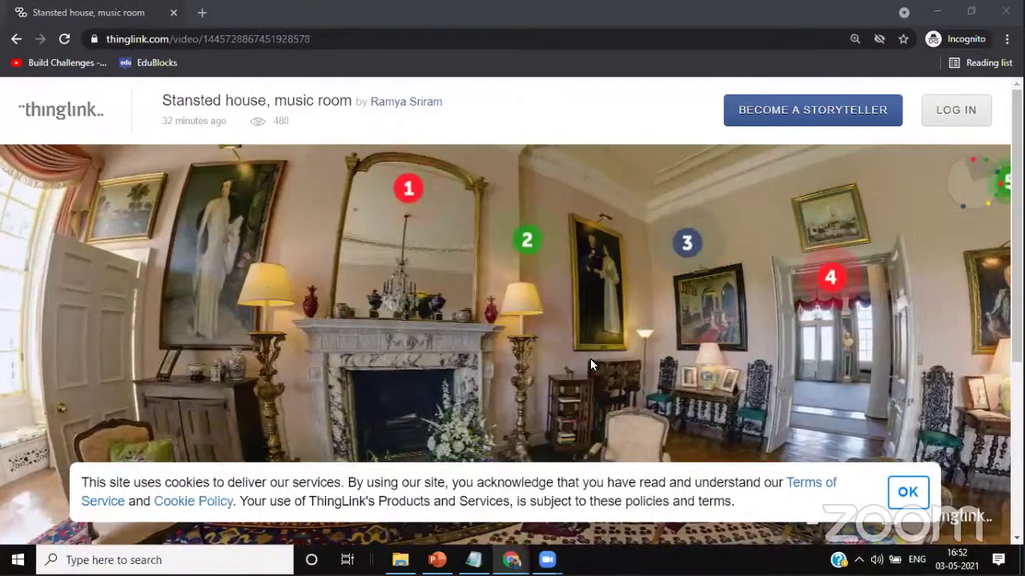
Rotate the 360° view to reveal hotspots, then open and close the quiz question
left_click_drag(769, 357, 585, 316)
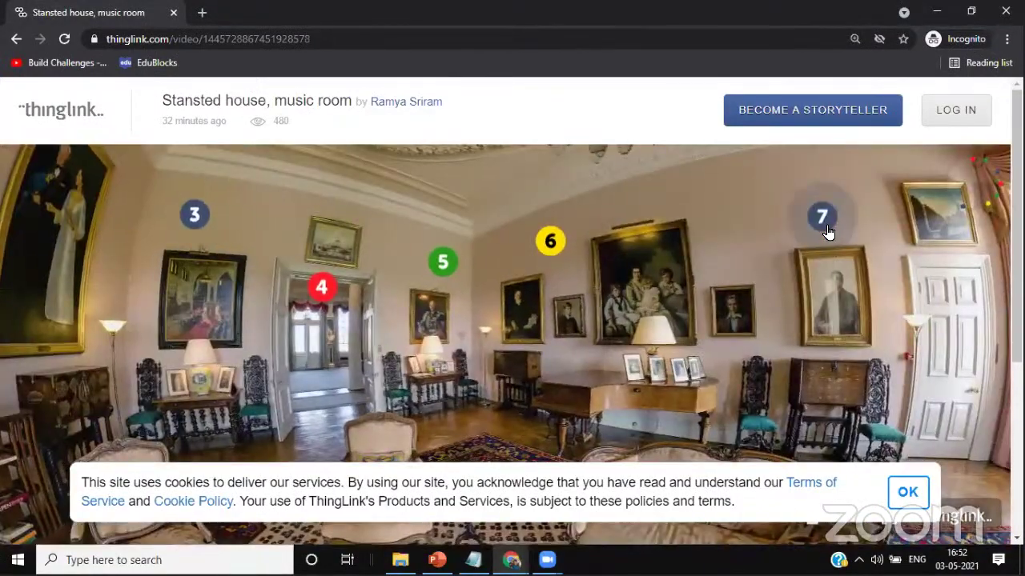
mouse_move(829, 231)
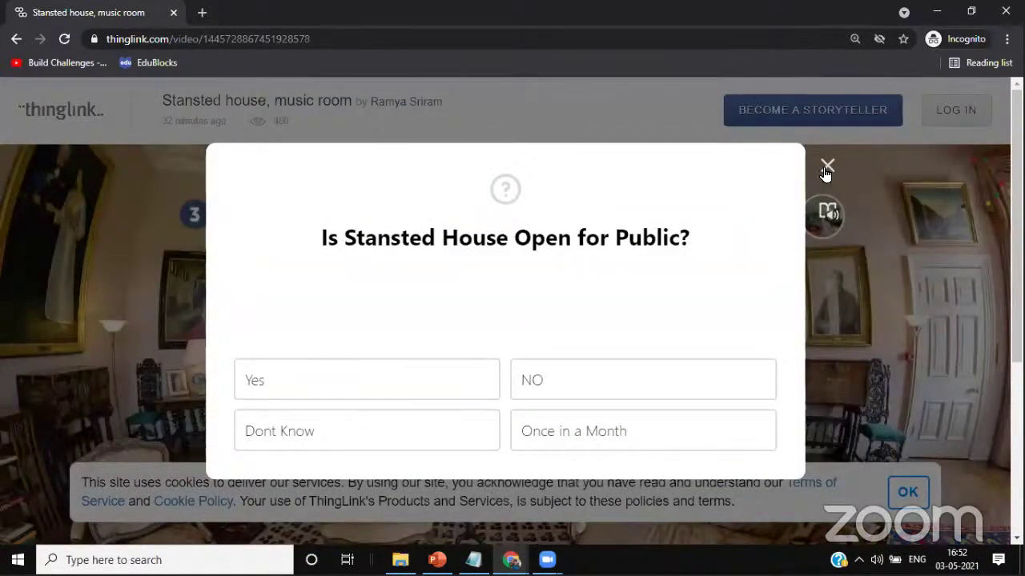
left_click(826, 168)
left_click(824, 202)
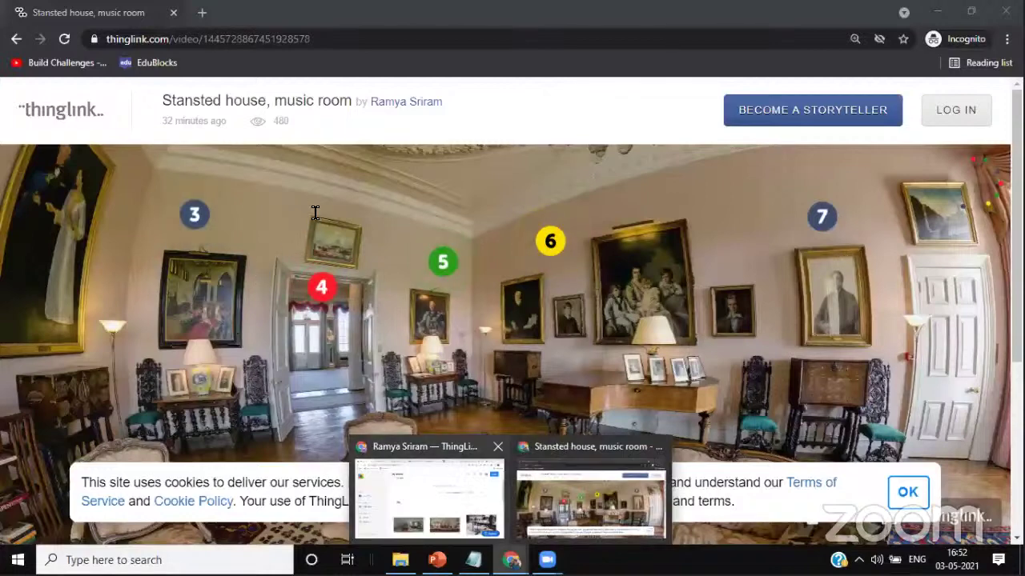
Set the first tour card's privacy to Unlisted and save it
left_click(428, 490)
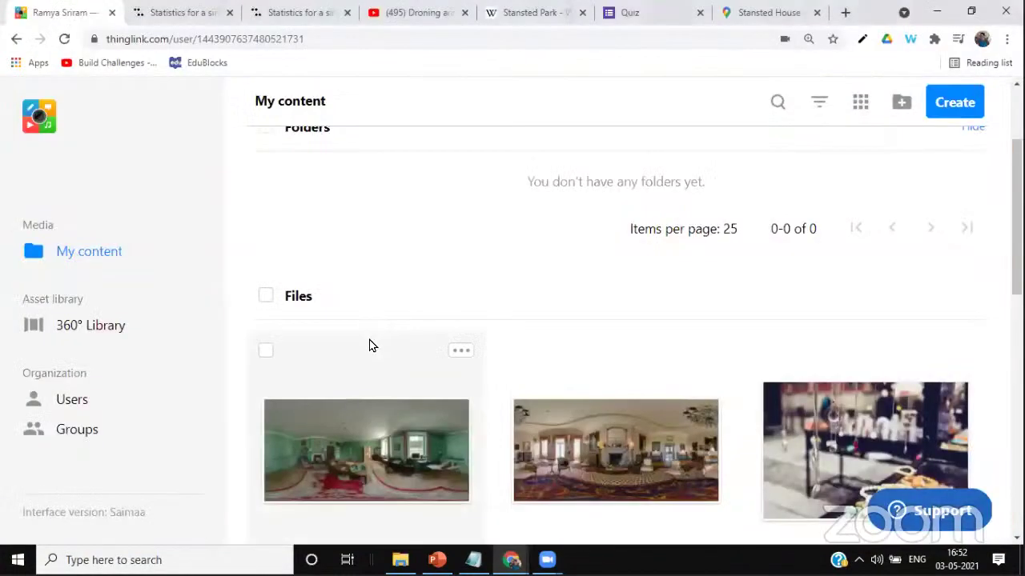
right_click(377, 387)
left_click(283, 198)
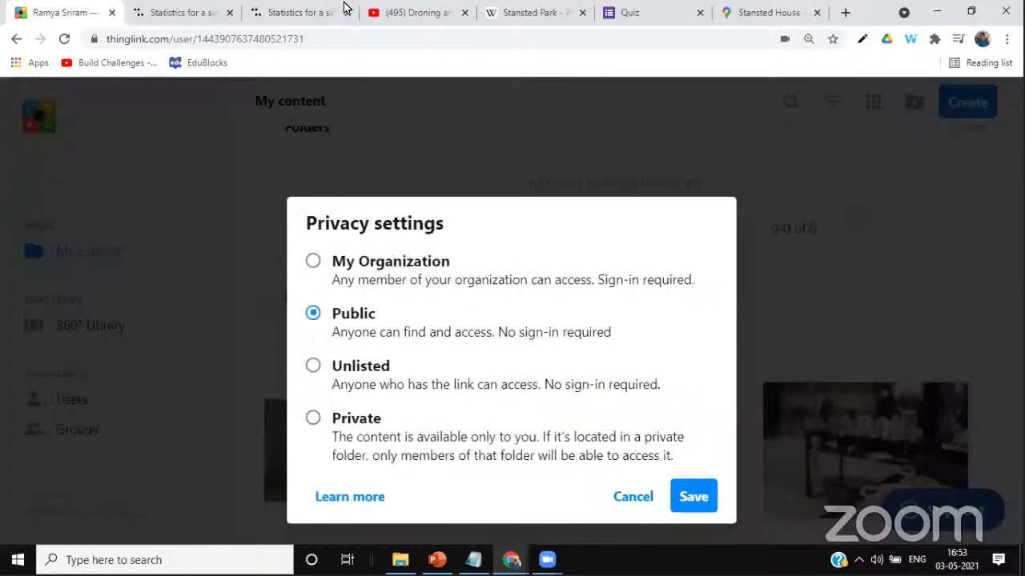
key("Down")
key("Return")
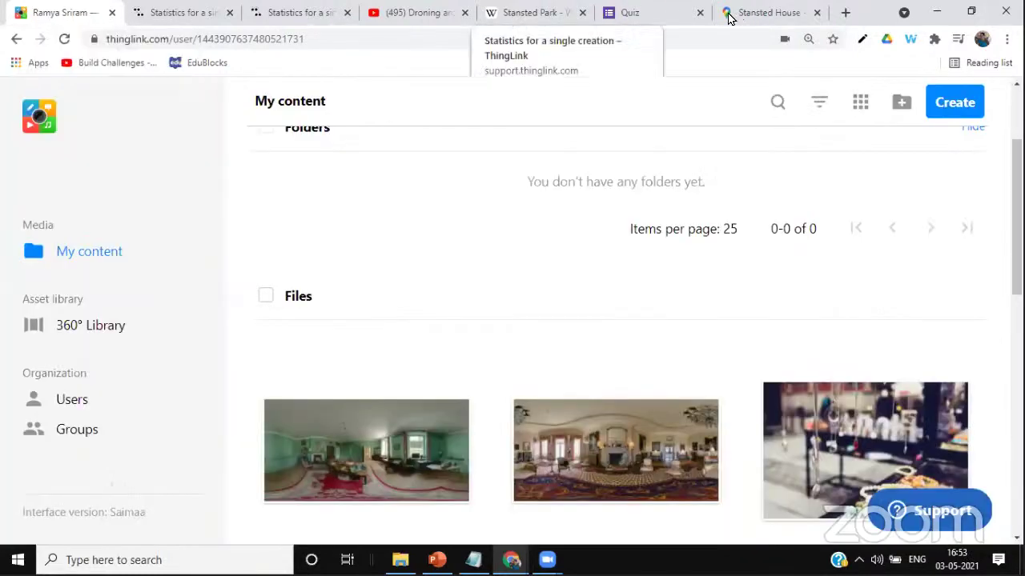
Answer Yes to the shared tour's quiz to enter the green-walled room, then return to My content
key("ctrl+9")
mouse_move(511, 559)
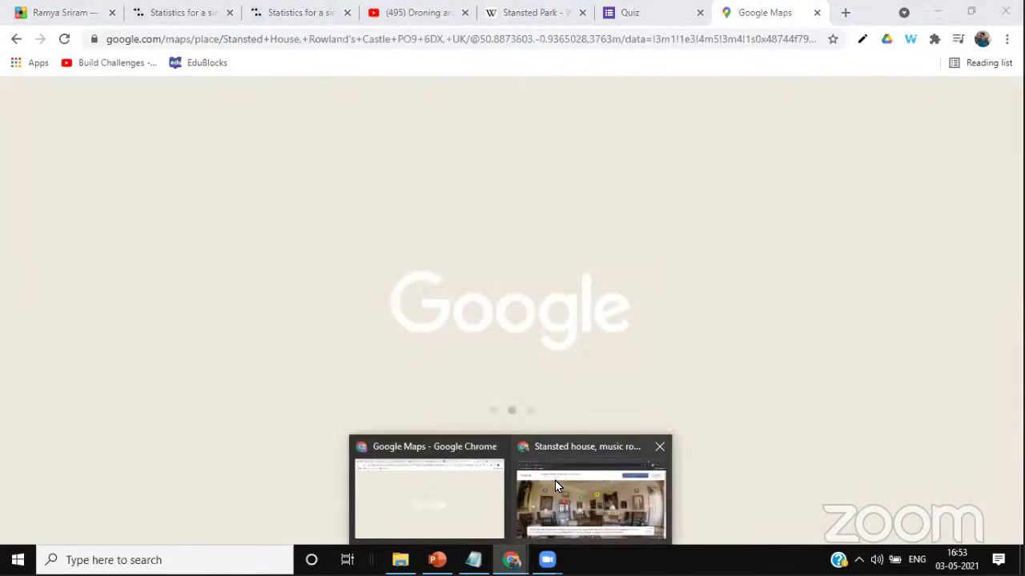
left_click(553, 474)
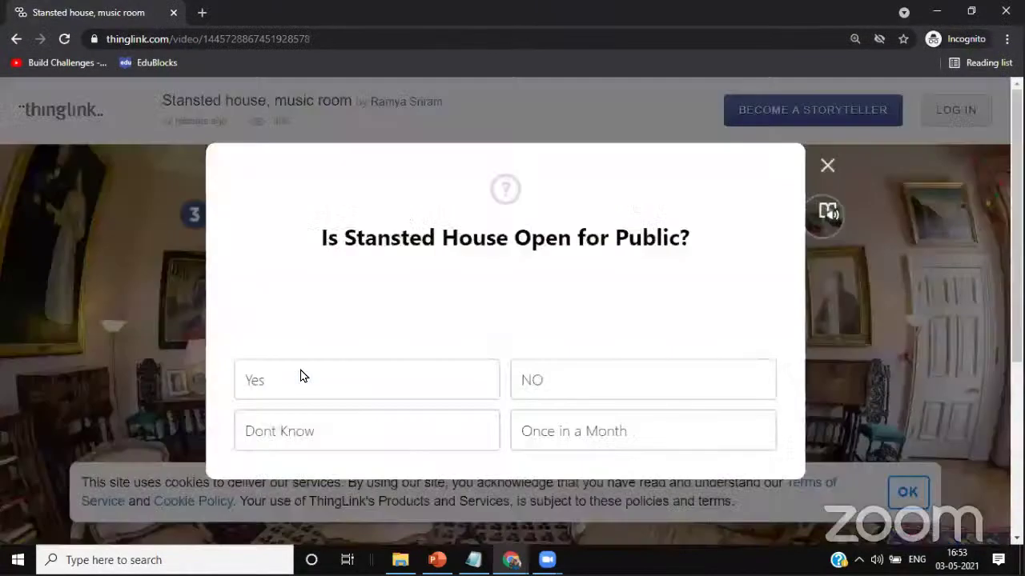
left_click(301, 377)
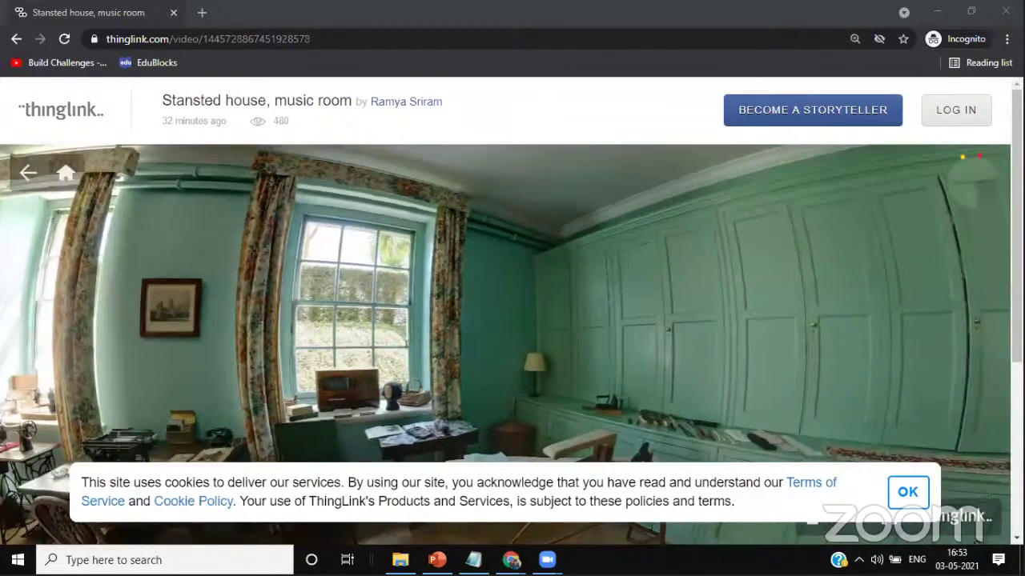
mouse_move(509, 558)
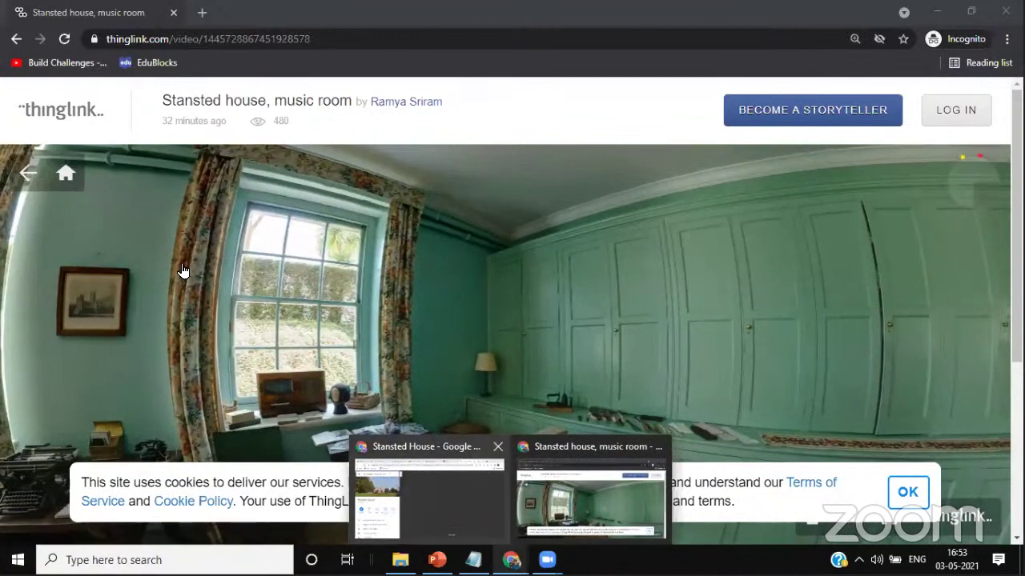
key("alt+Tab")
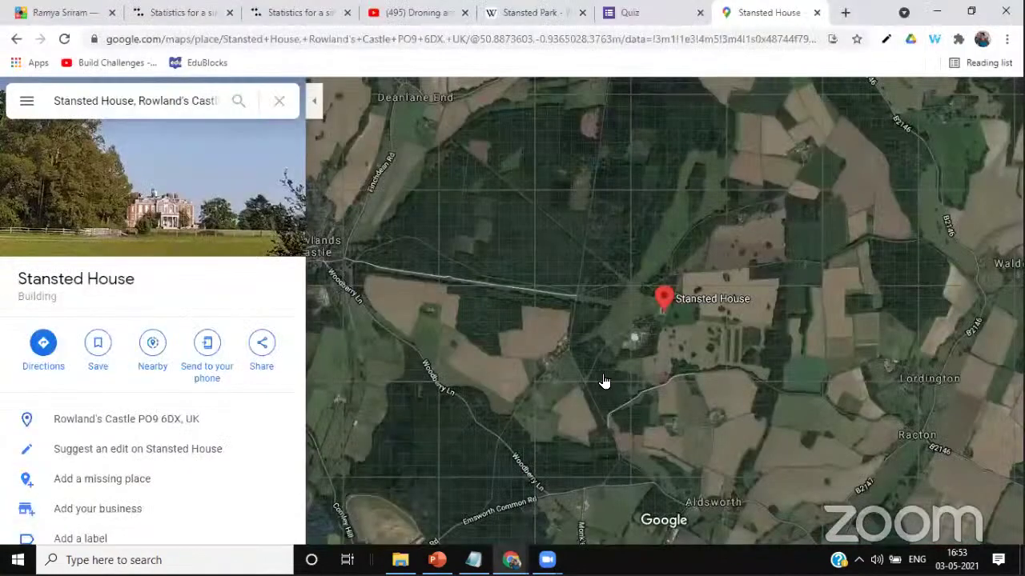
key("alt+Tab")
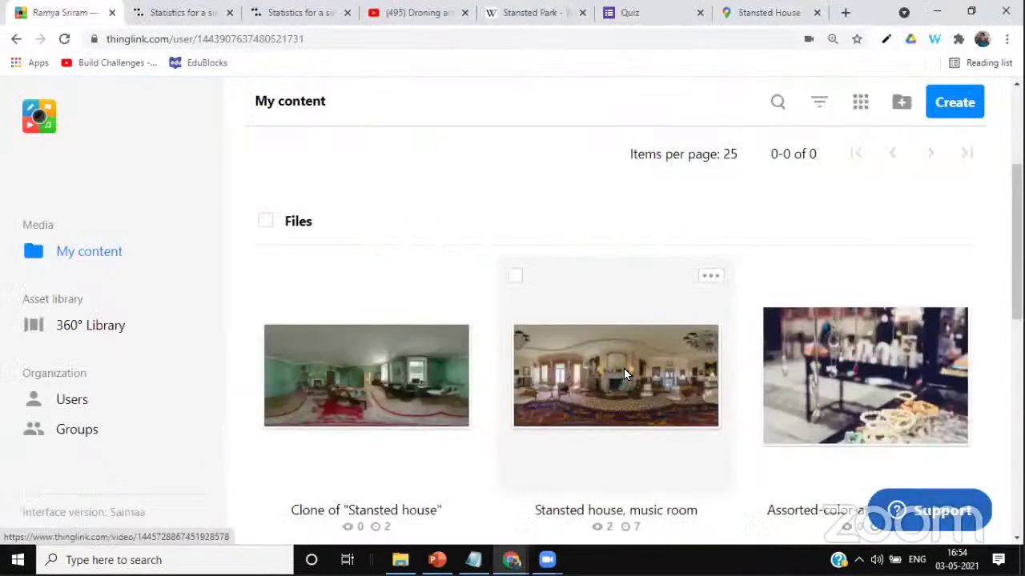
Open the music room tour in the editor and scroll the Add tag panel to Create tour
left_click(709, 278)
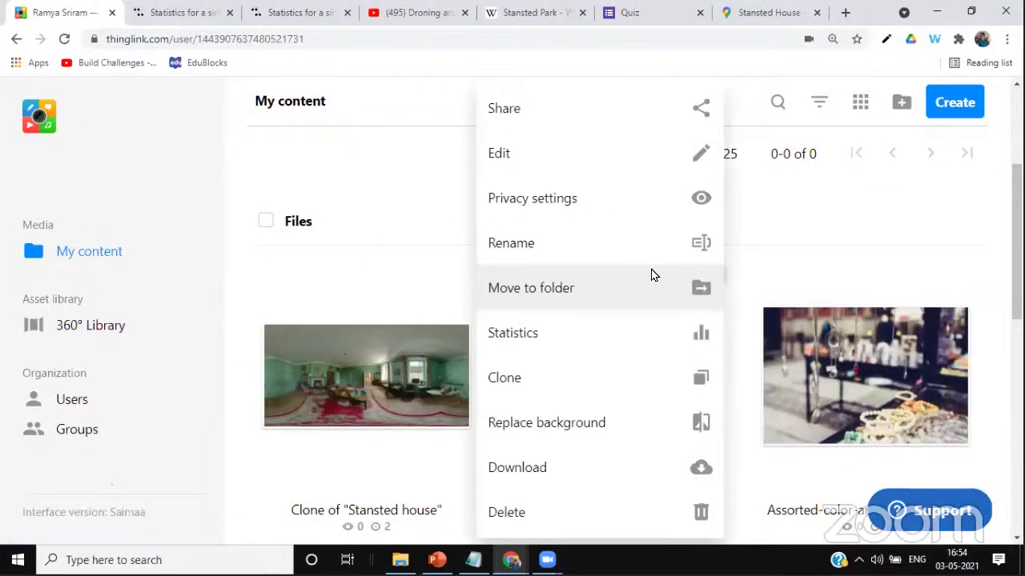
left_click(404, 268)
left_click(629, 395)
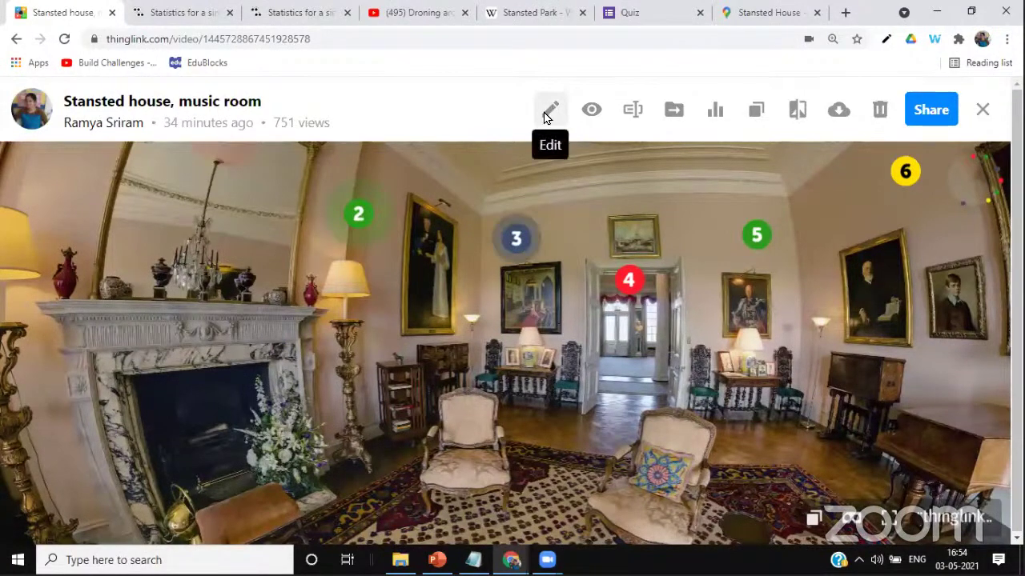
left_click(552, 111)
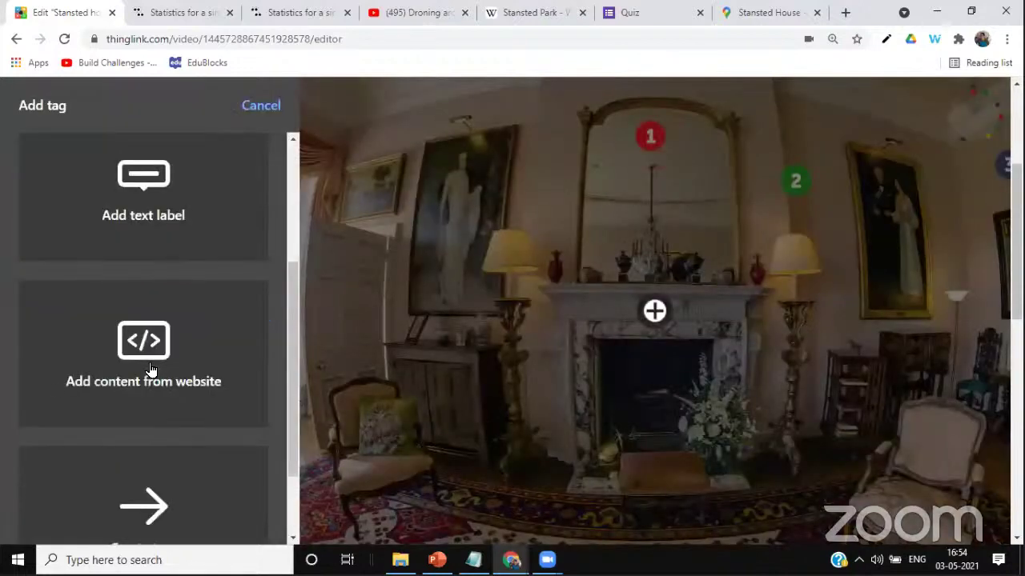
scroll(149, 368, "down", 3)
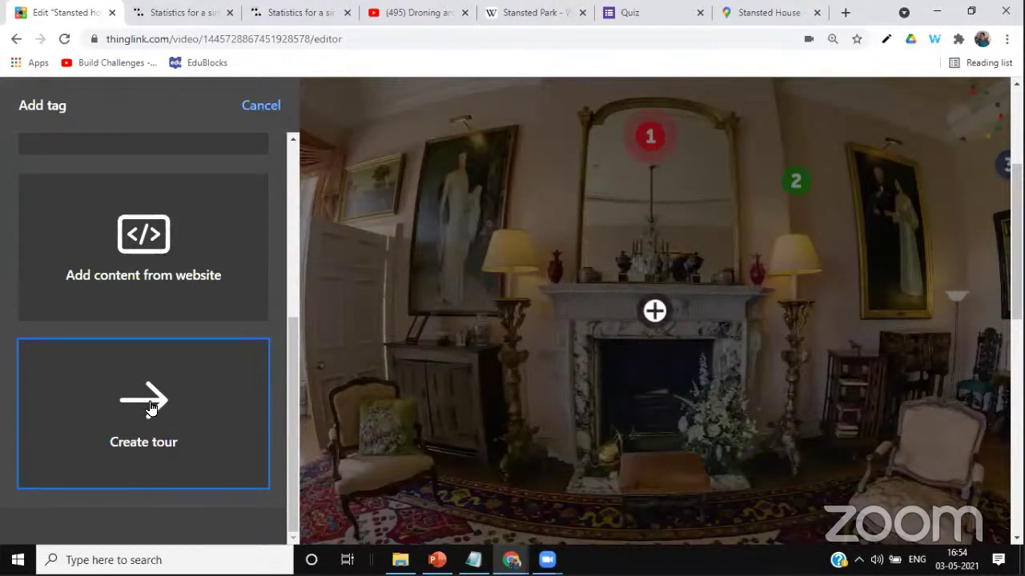
scroll(144, 418, "up", 2)
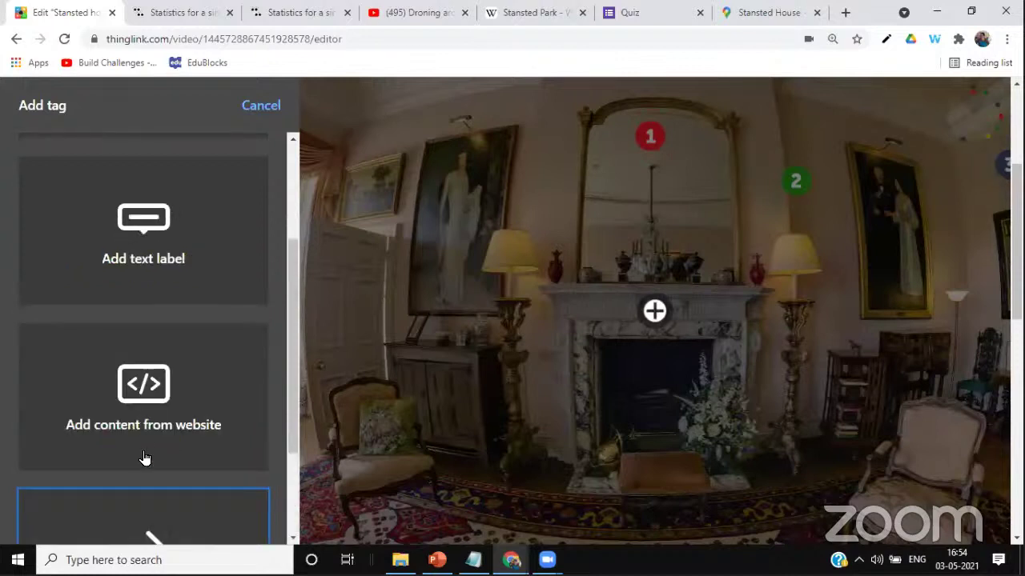
scroll(142, 452, "down", 2)
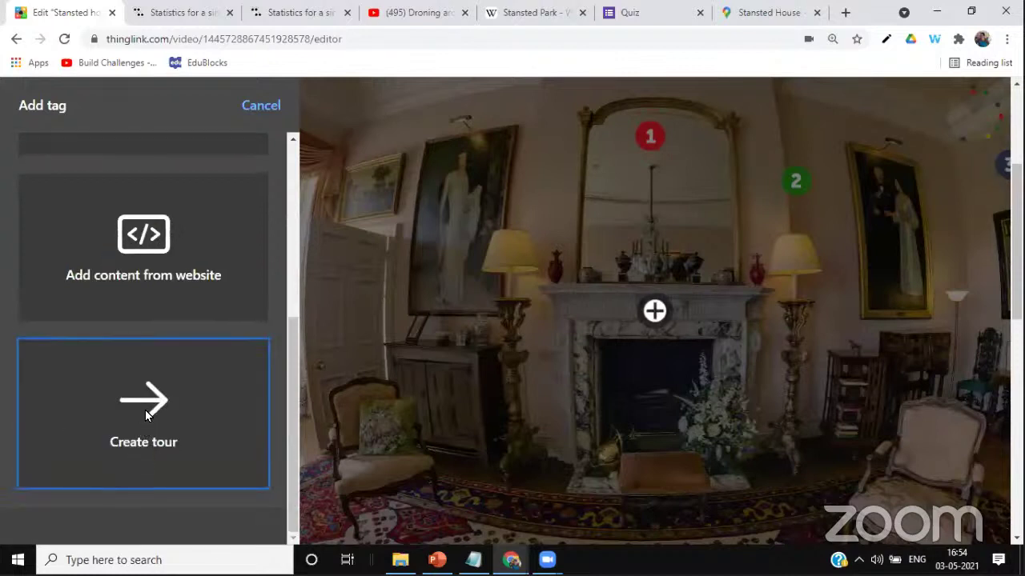
Make the fireplace tag a Create tour link with a yellow video-camera icon, targeting the 360 scene
left_click(145, 410)
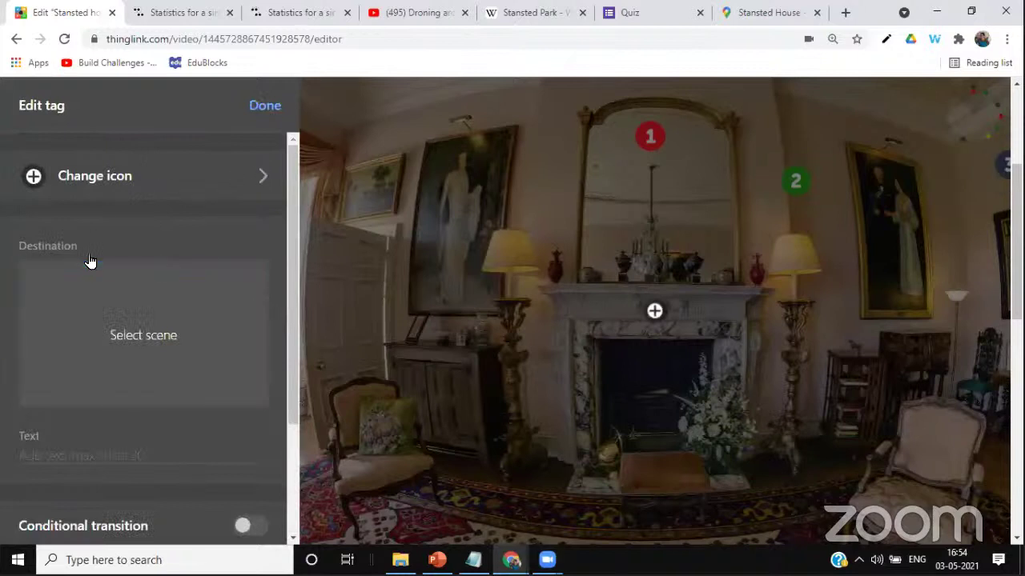
left_click(175, 281)
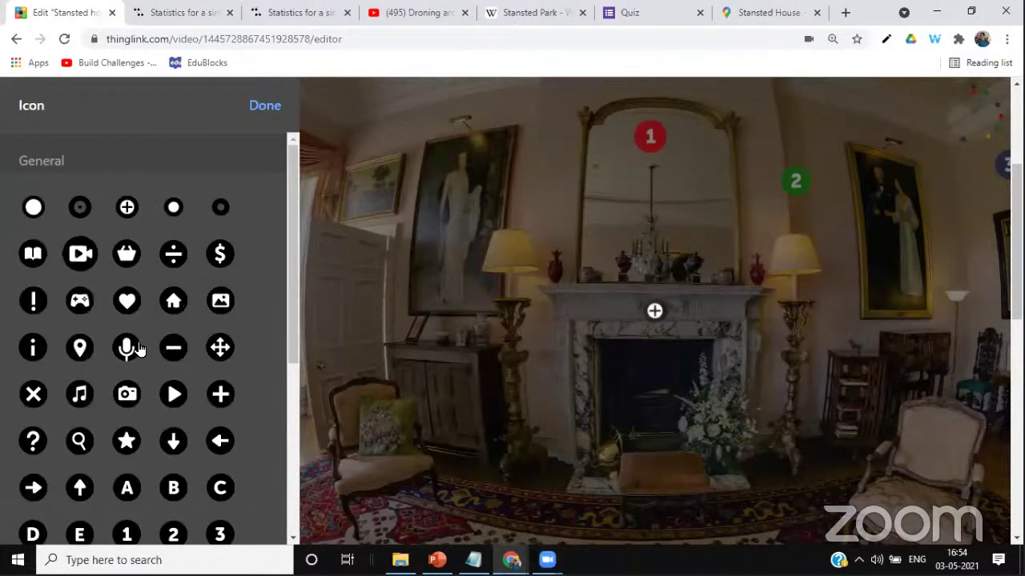
left_click(173, 300)
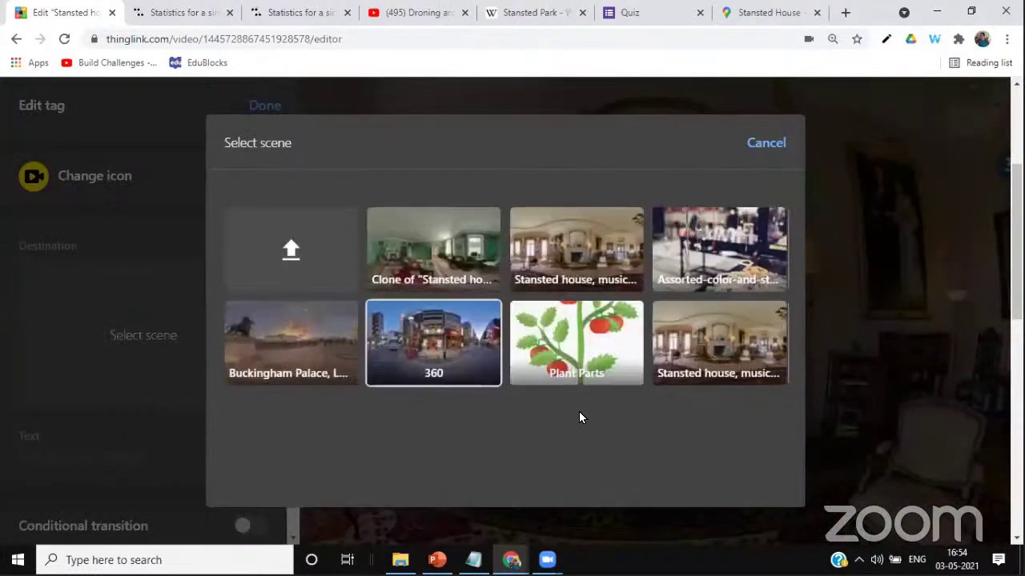
left_click(294, 254)
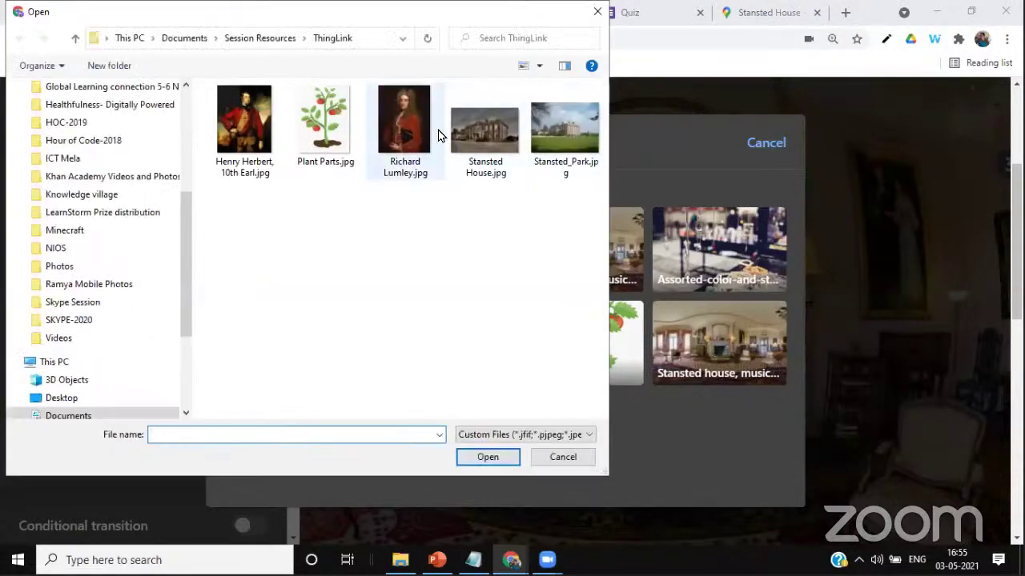
left_click(597, 12)
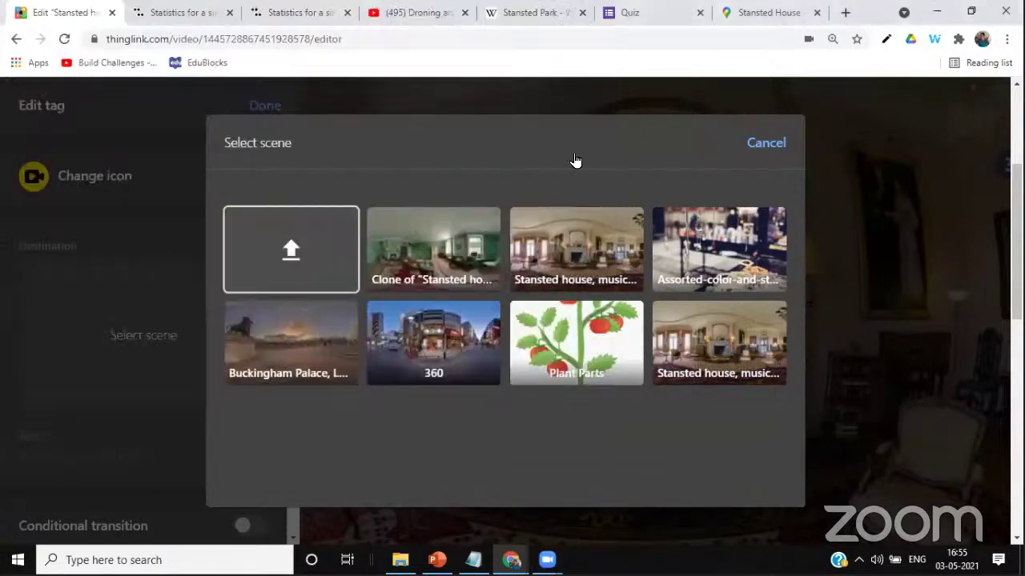
left_click(458, 353)
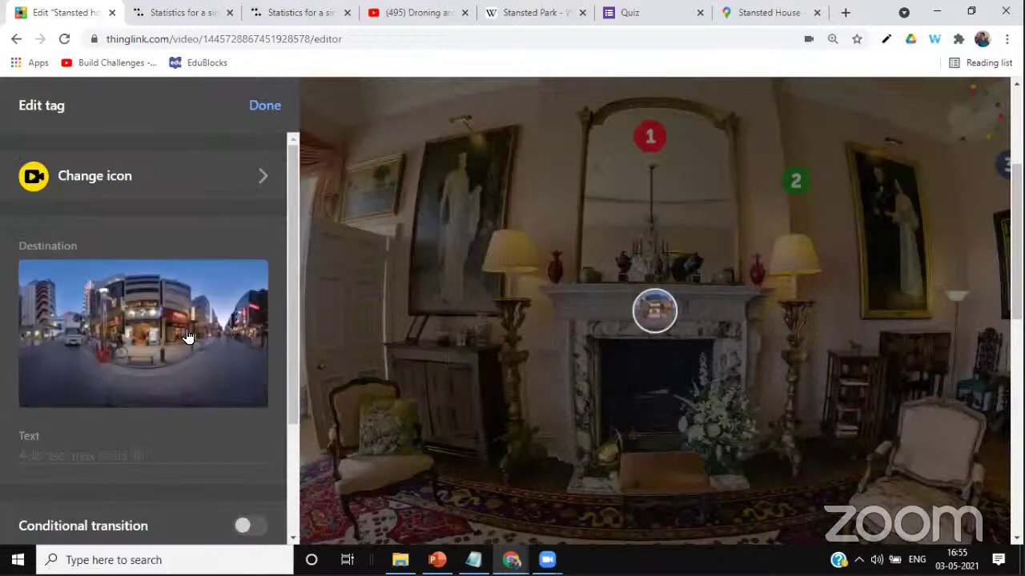
scroll(184, 385, "down", 2)
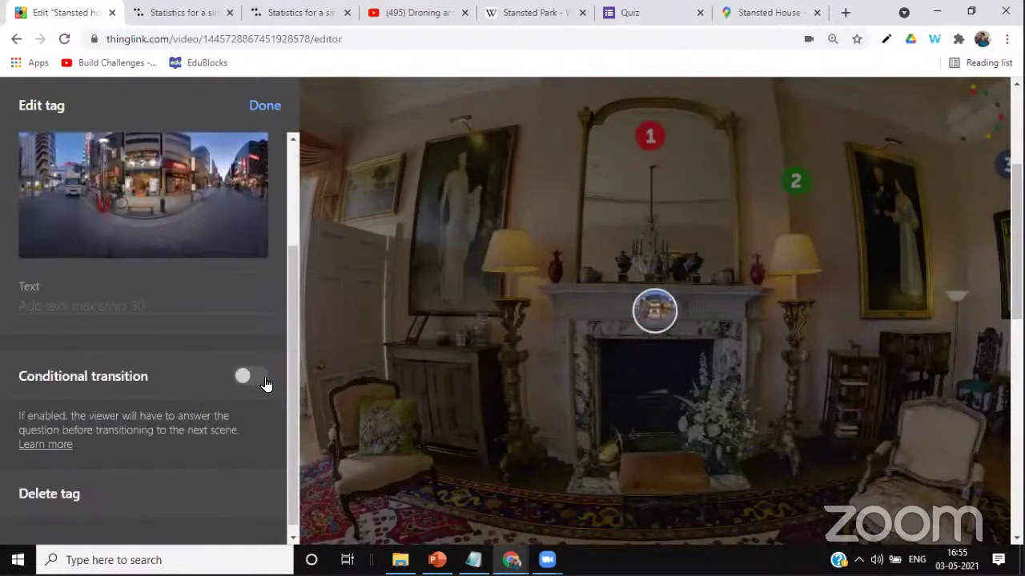
scroll(253, 385, "down", 1)
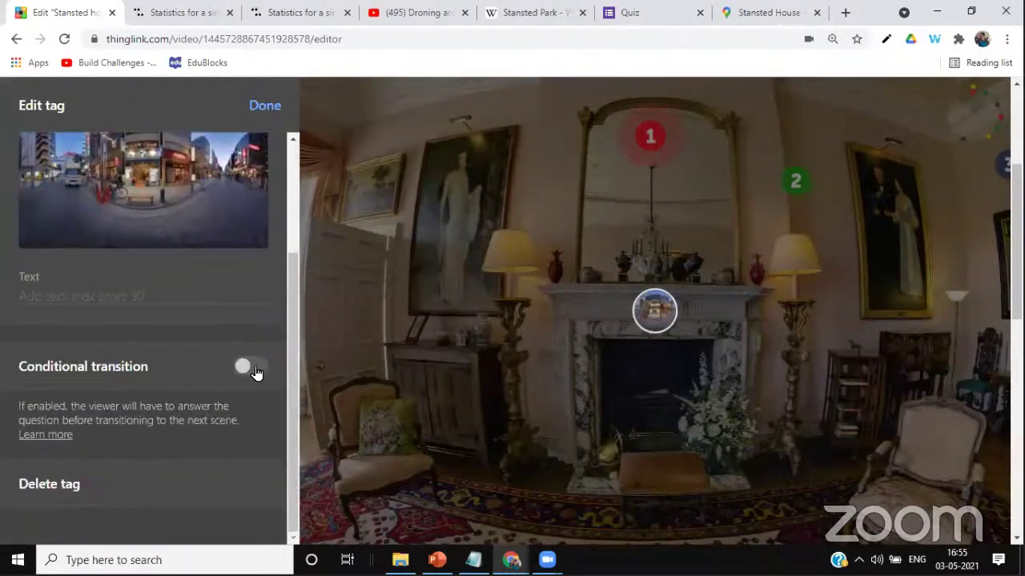
Drag the camera tag higher on the upper wall, check it by rotating the view, and save
left_click(262, 107)
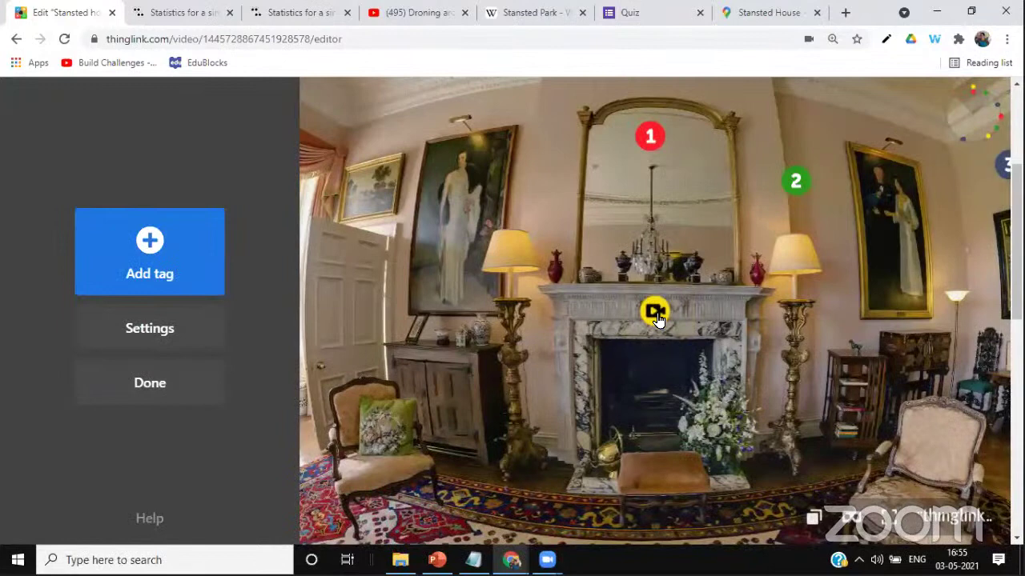
left_click_drag(654, 318, 472, 227)
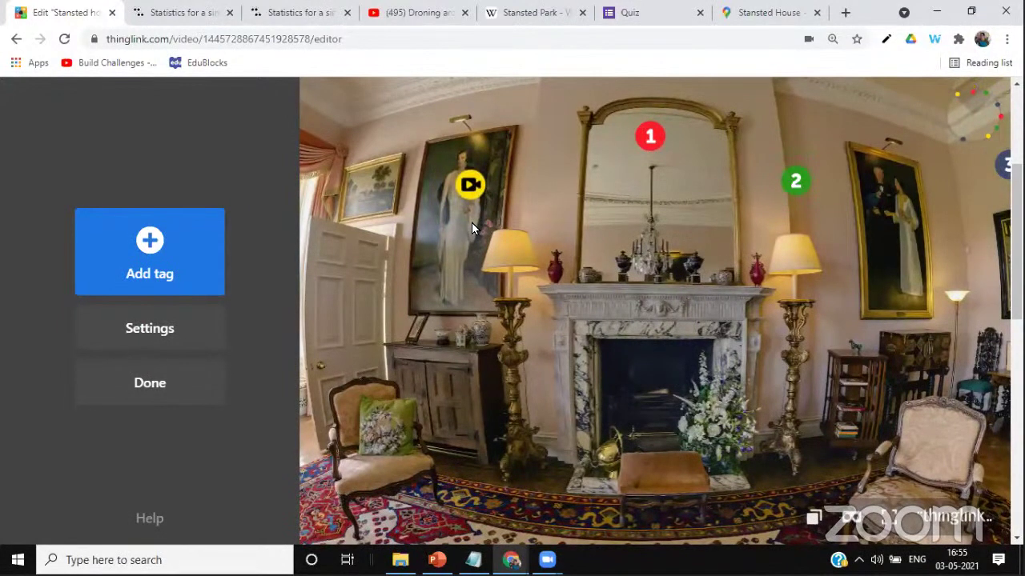
left_click_drag(472, 222, 613, 213)
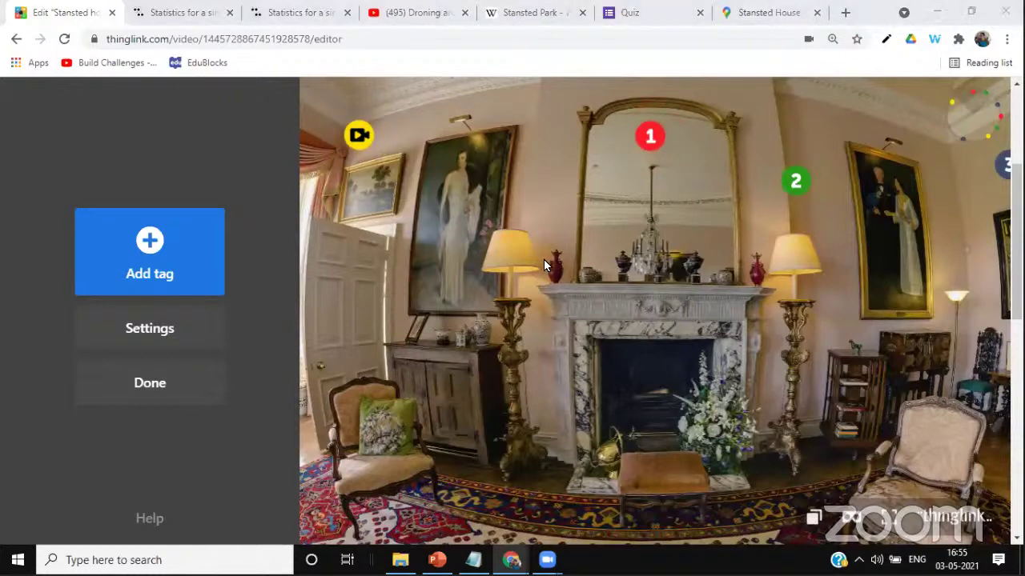
left_click_drag(655, 305, 622, 306)
left_click_drag(734, 216, 558, 239)
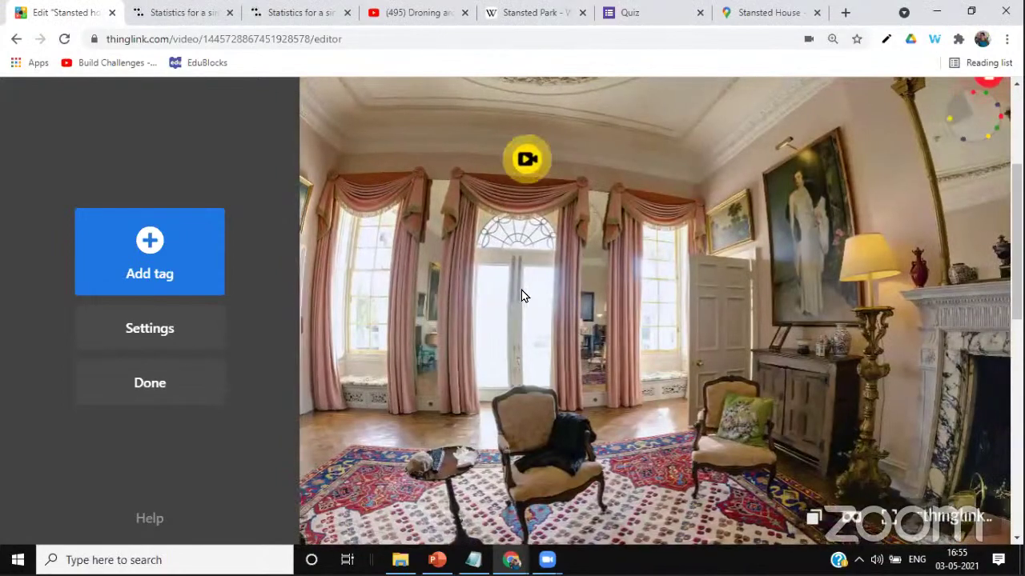
left_click_drag(521, 291, 693, 351)
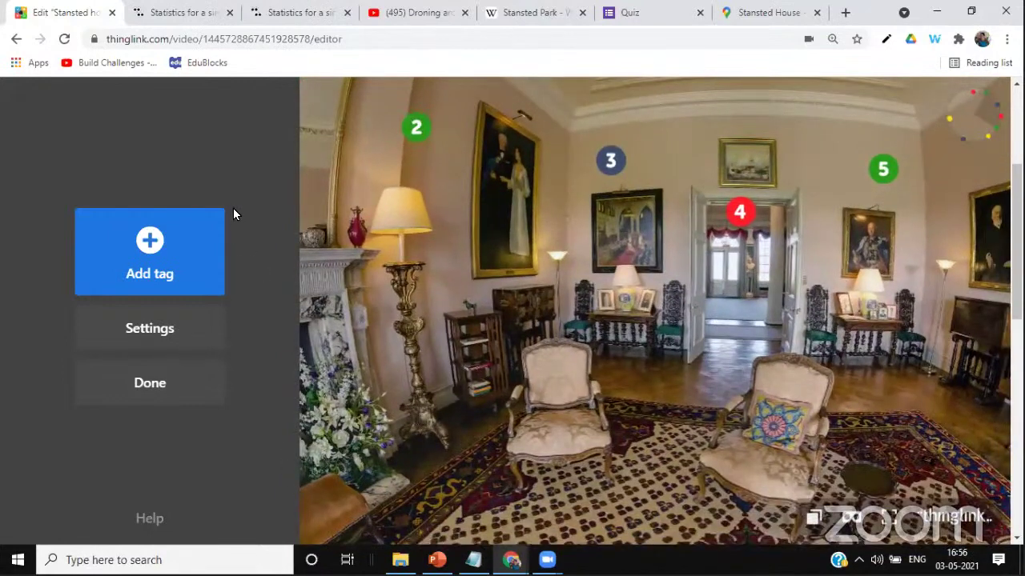
left_click(196, 386)
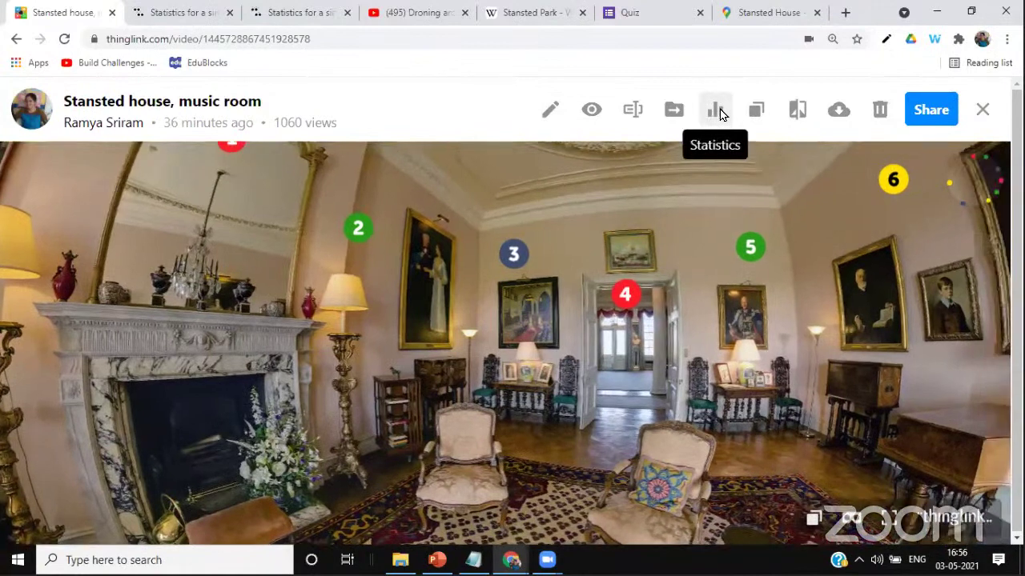
Open the music room tour's statistics: 1193 views, 3704 tag opens, 623 clicks, 52% CTR
left_click(715, 112)
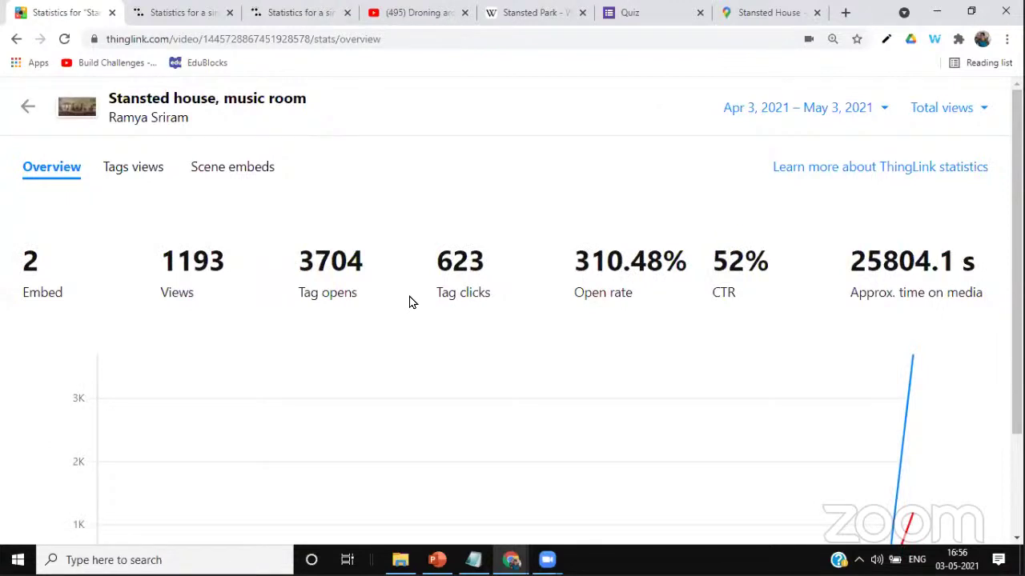
scroll(411, 299, "down", 1)
scroll(169, 252, "up", 1)
mouse_move(369, 448)
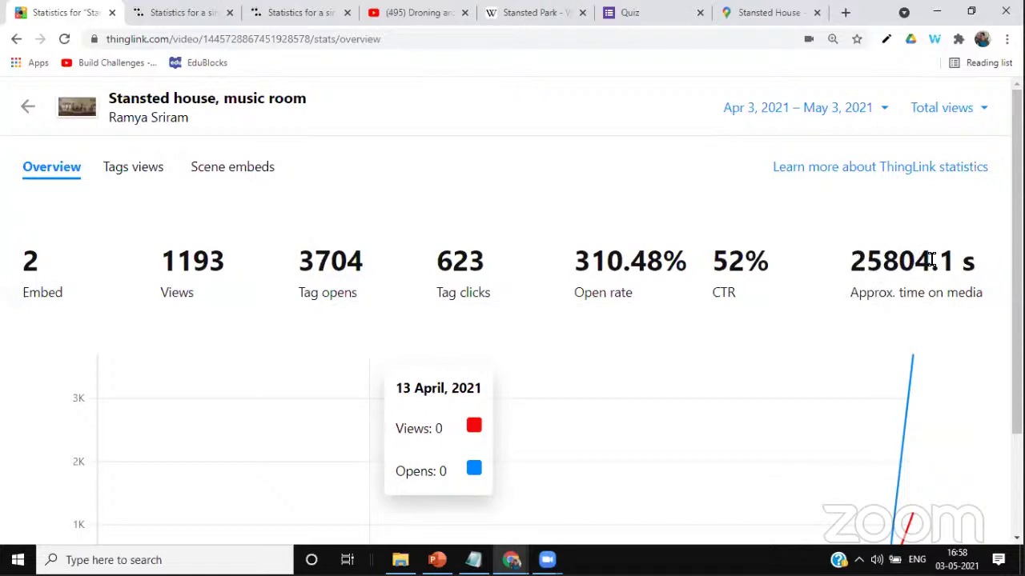
Scroll through the views and opens chart, return to the tour, then switch to PowerPoint
scroll(928, 259, "down", 2)
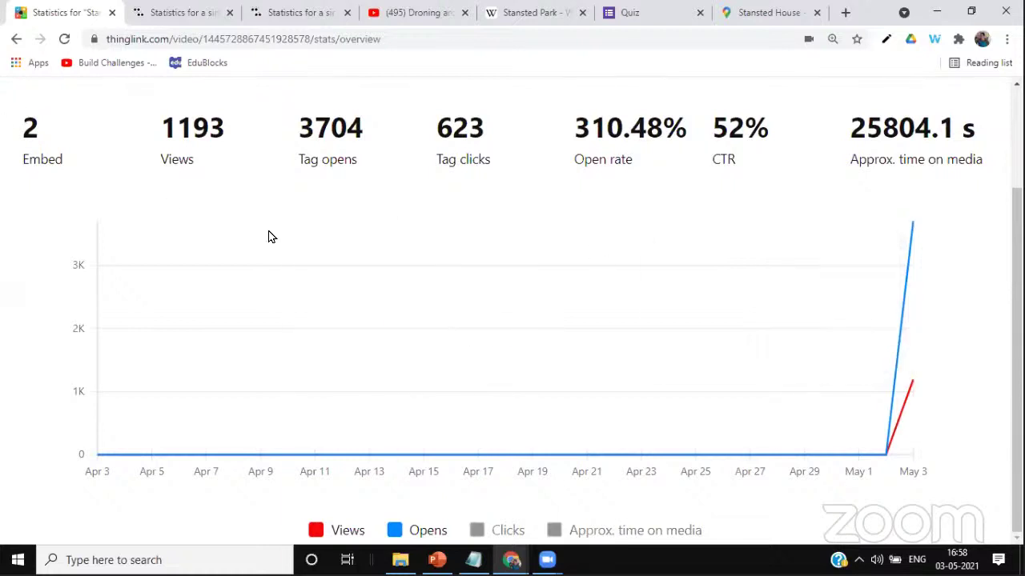
scroll(267, 235, "up", 2)
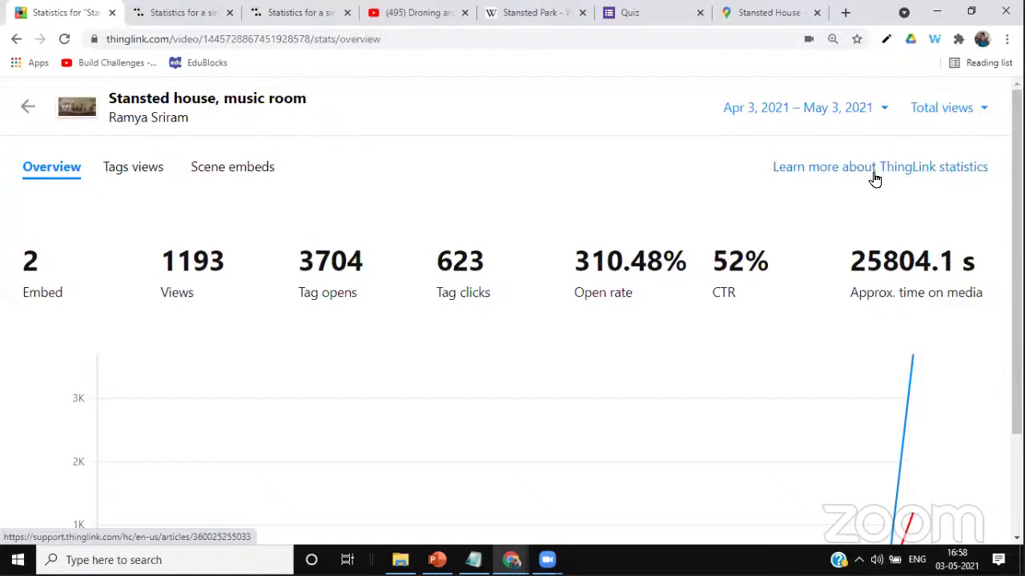
left_click(27, 109)
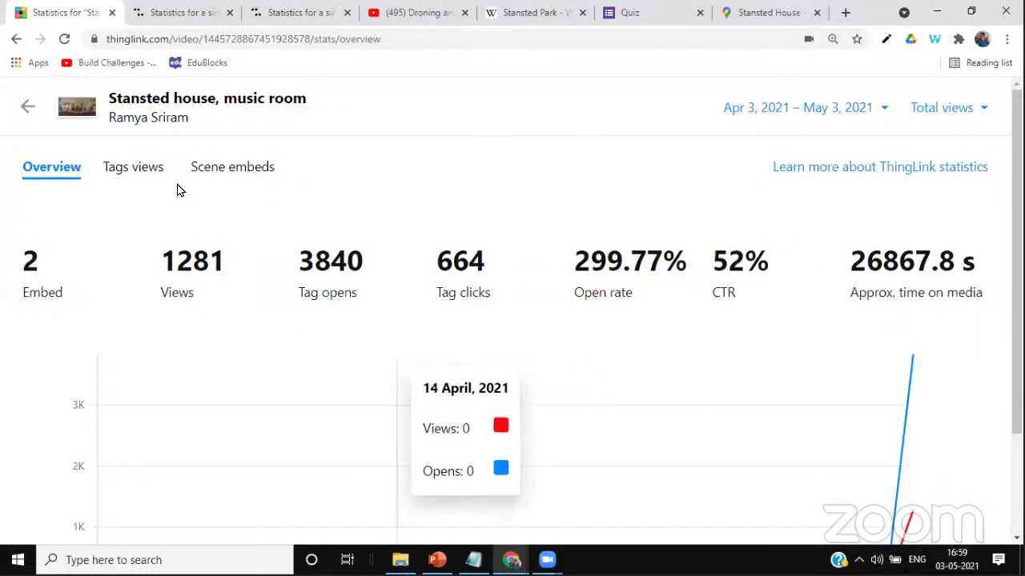
left_click(21, 110)
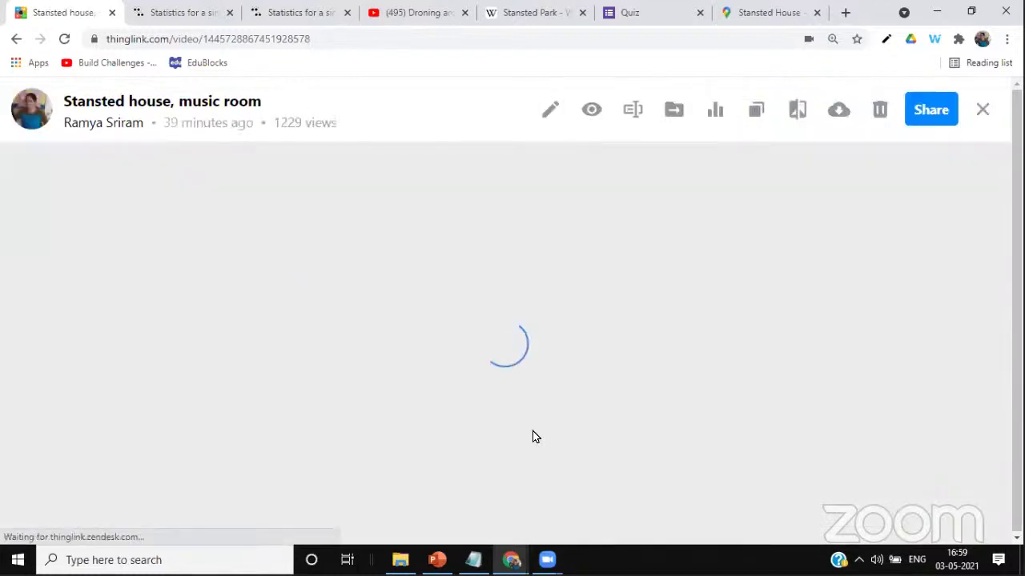
left_click(436, 560)
Select slide 13 of ThingLink Session.pptx and run the slide show from it
left_click(110, 454)
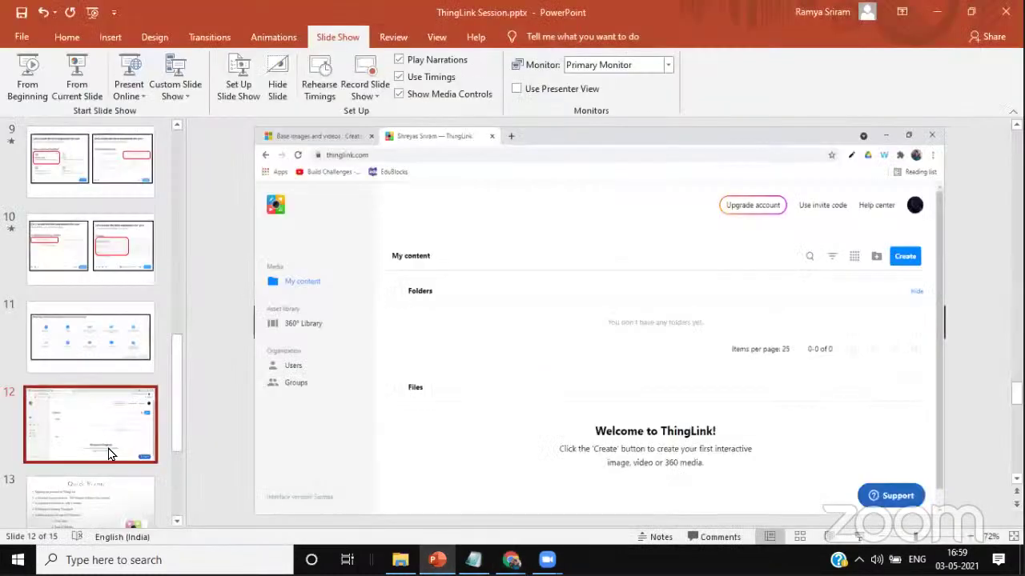
left_click(100, 512)
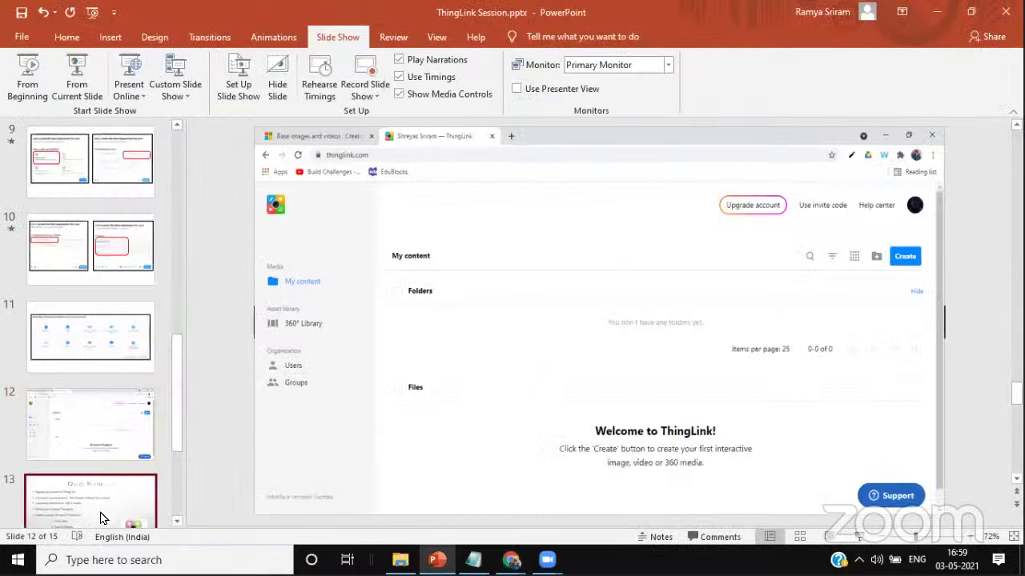
left_click(73, 86)
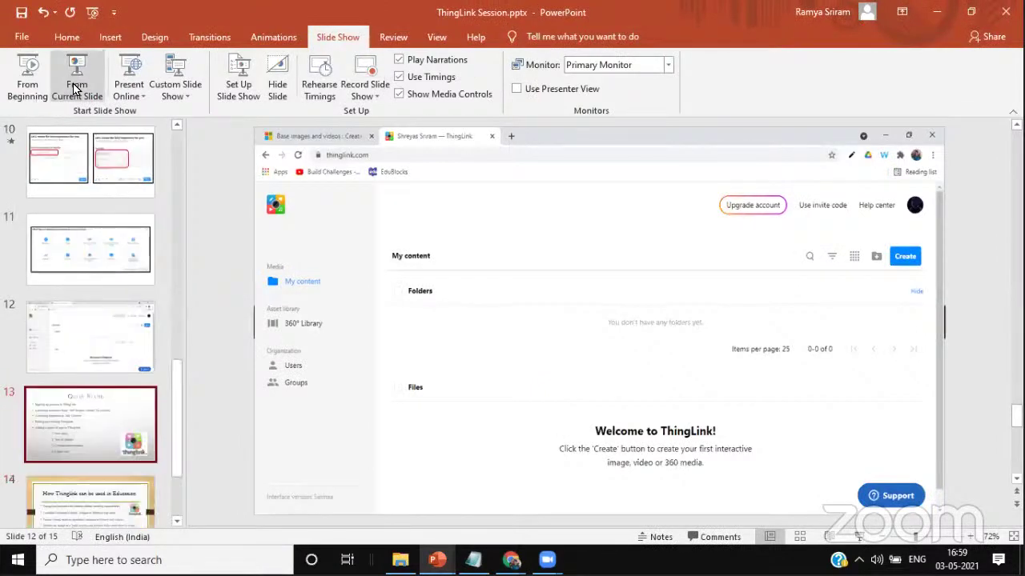
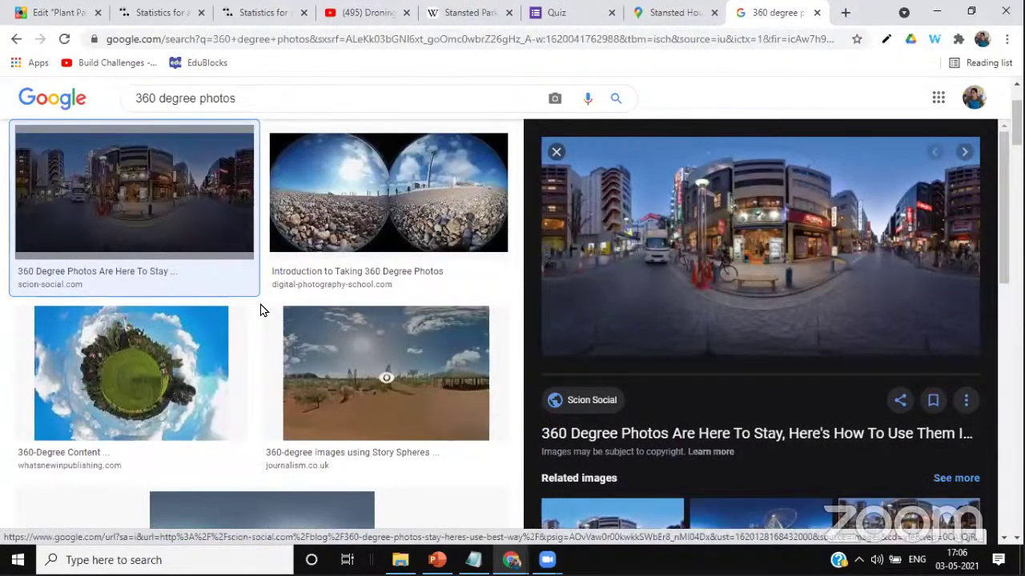
Preview the Story Spheres desert panorama and the Creating 360-Degree Panoramas image
left_click(347, 395)
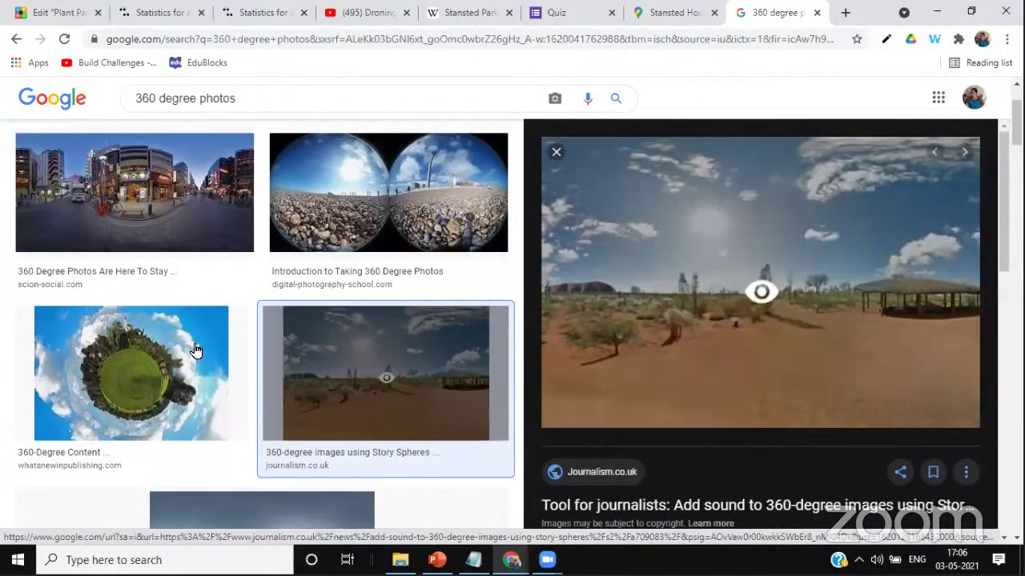
scroll(195, 352, "up", 3)
scroll(195, 349, "down", 1)
scroll(194, 350, "down", 1)
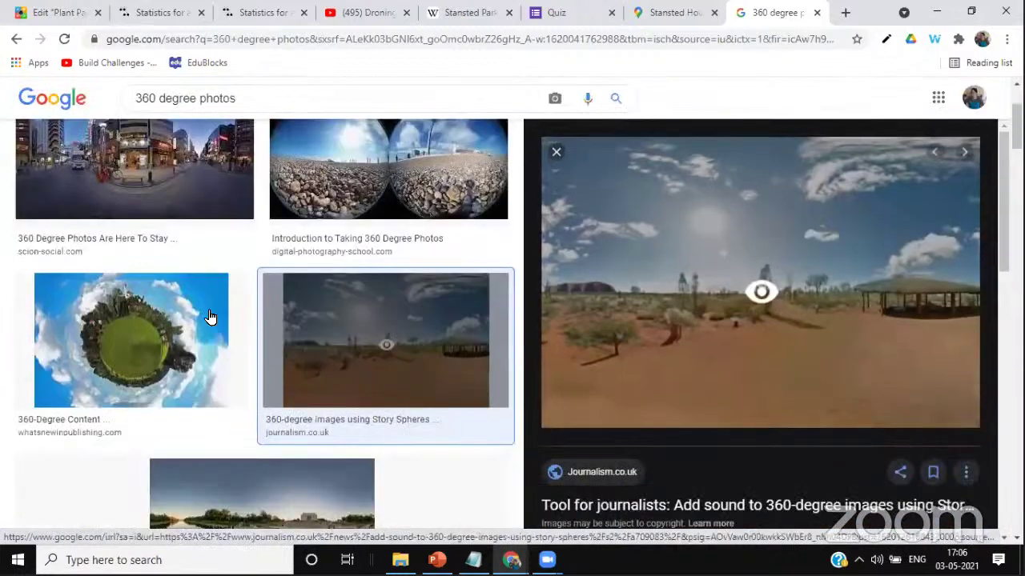
scroll(240, 416, "down", 2)
left_click(253, 429)
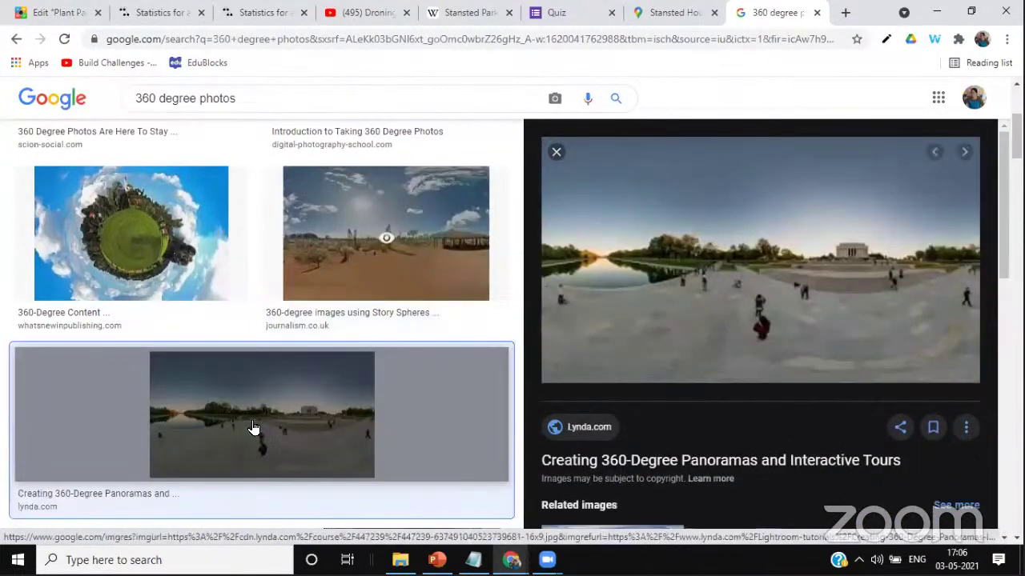
scroll(273, 205, "up", 2)
scroll(273, 205, "up", 1)
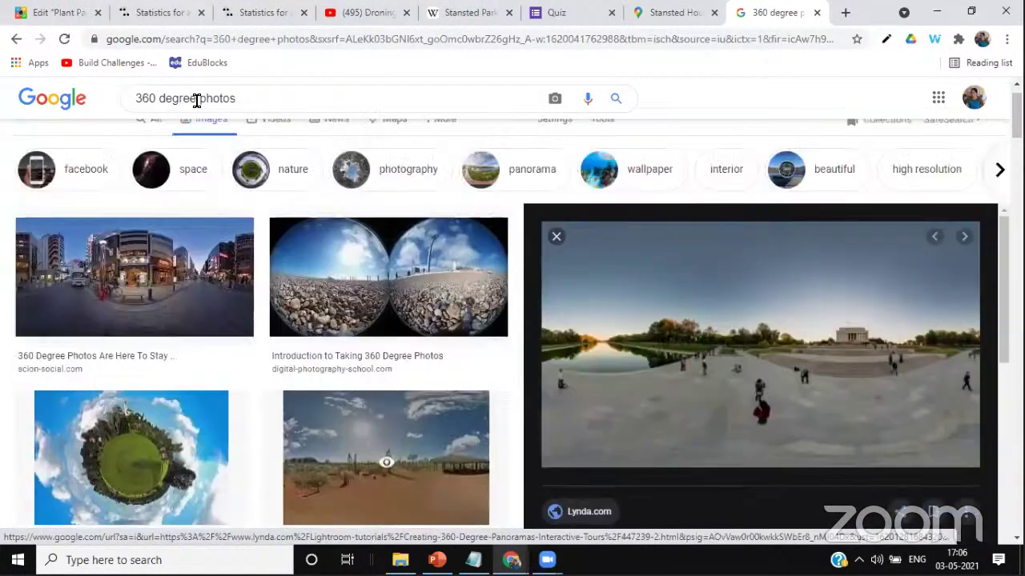
Search '360 degree virtual tour of taj mahal' and preview the Taj Mahal 360 image
left_click(309, 103)
double_click(311, 104)
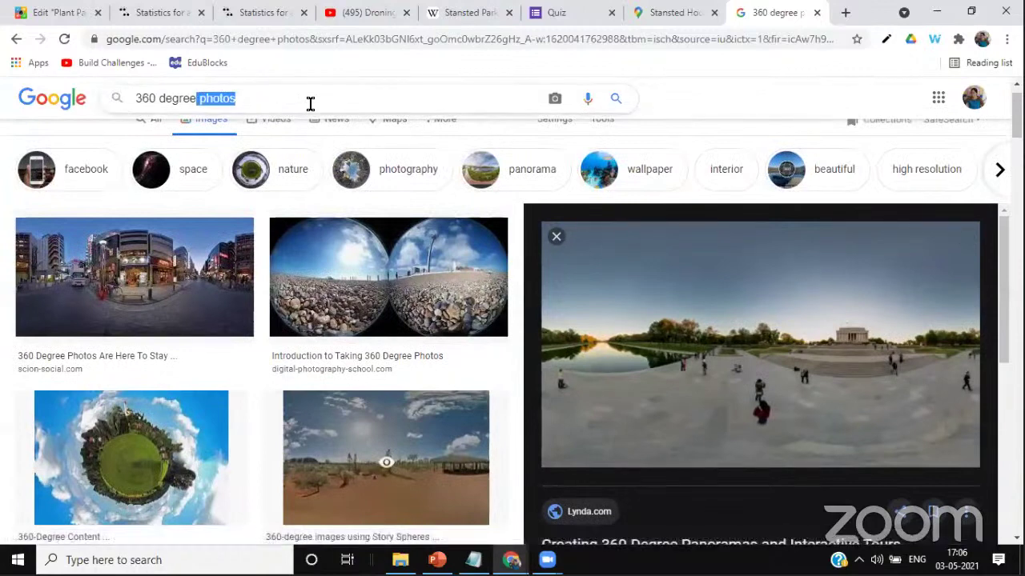
key("BackSpace")
type("virtual")
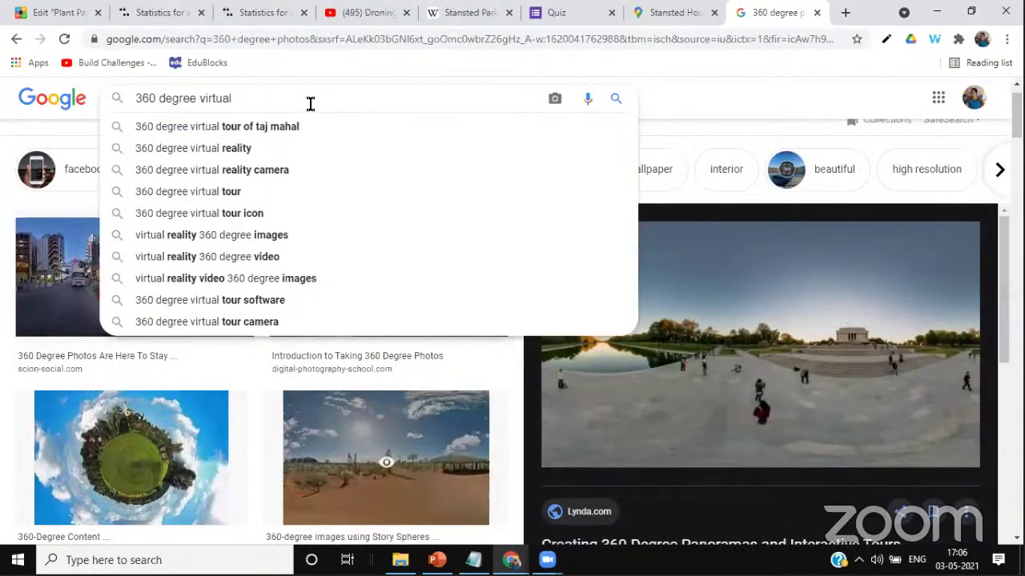
left_click(294, 133)
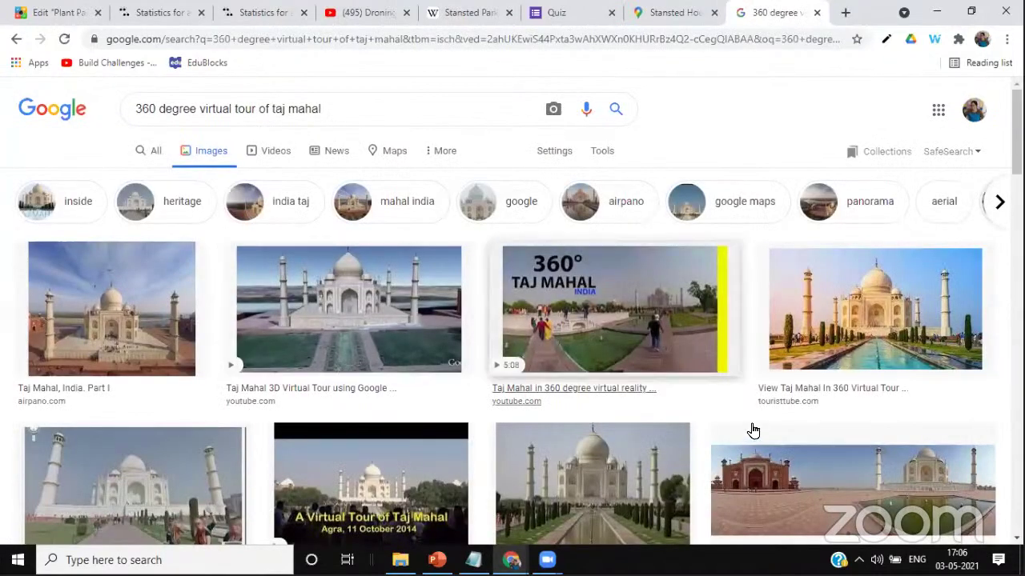
left_click(634, 330)
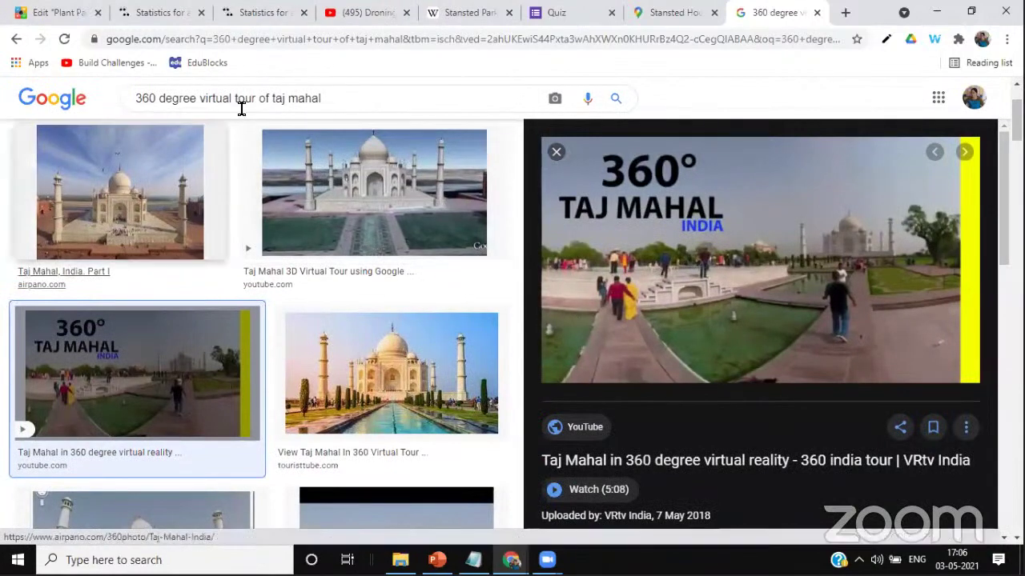
scroll(248, 107, "up", 3)
Search '360 degree virtual tour' and preview the Outsource Real Estate virtual tour image
key("ctrl+shift+Left")
key("ctrl+shift+Left")
key("ctrl+shift+Left")
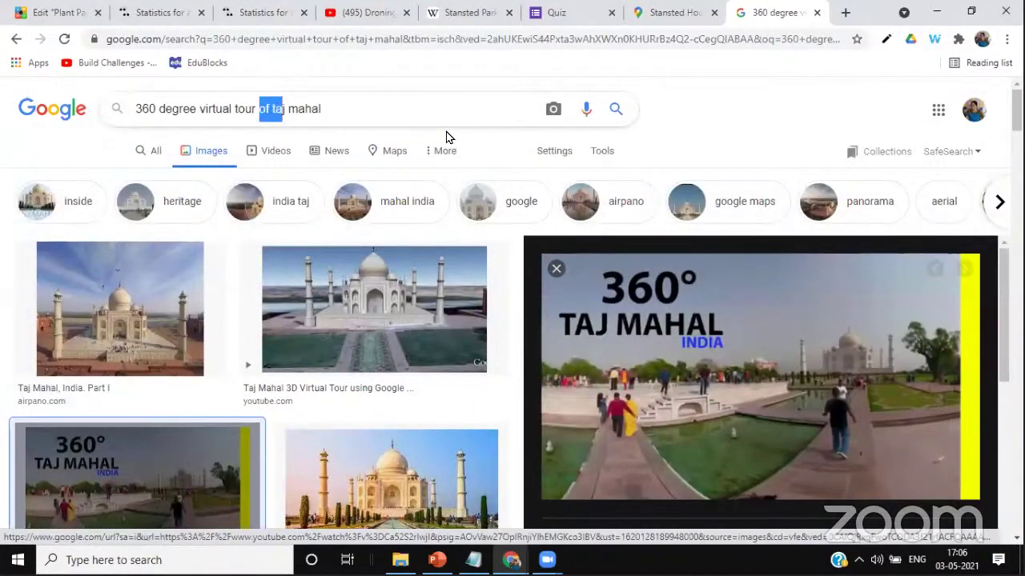
key("BackSpace")
key("Return")
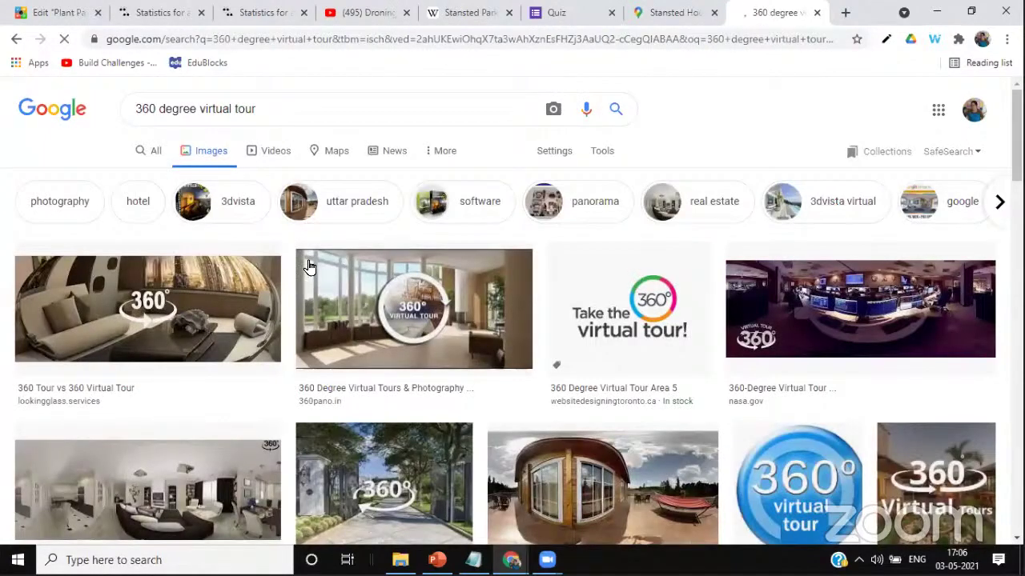
scroll(177, 332, "down", 2)
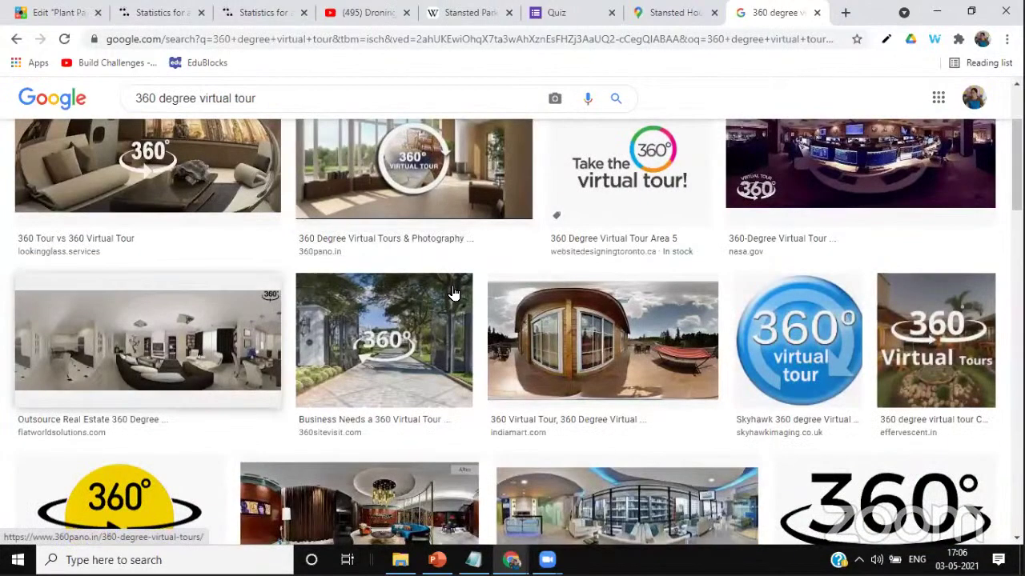
left_click(152, 344)
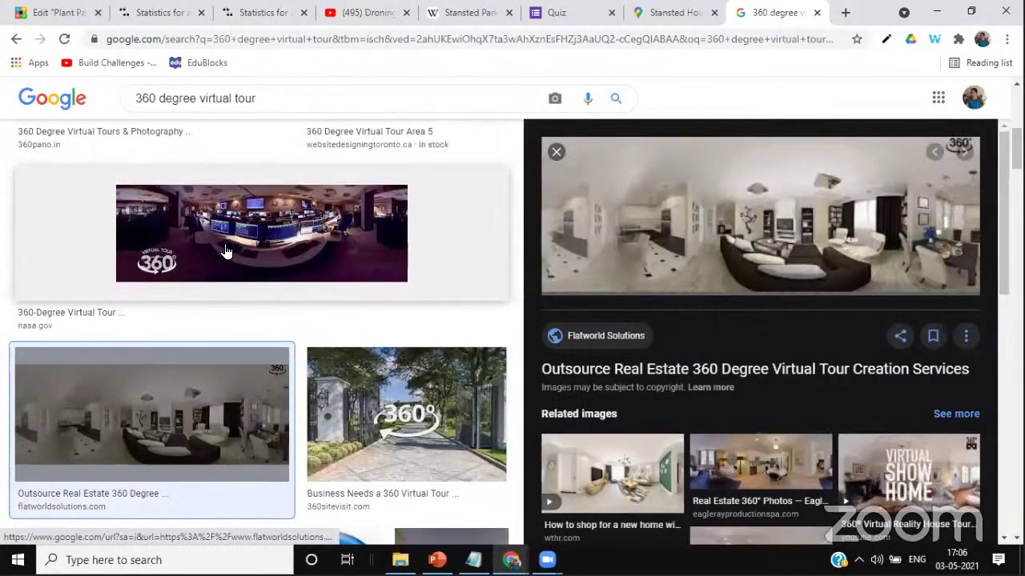
scroll(227, 251, "down", 1)
scroll(227, 251, "down", 1)
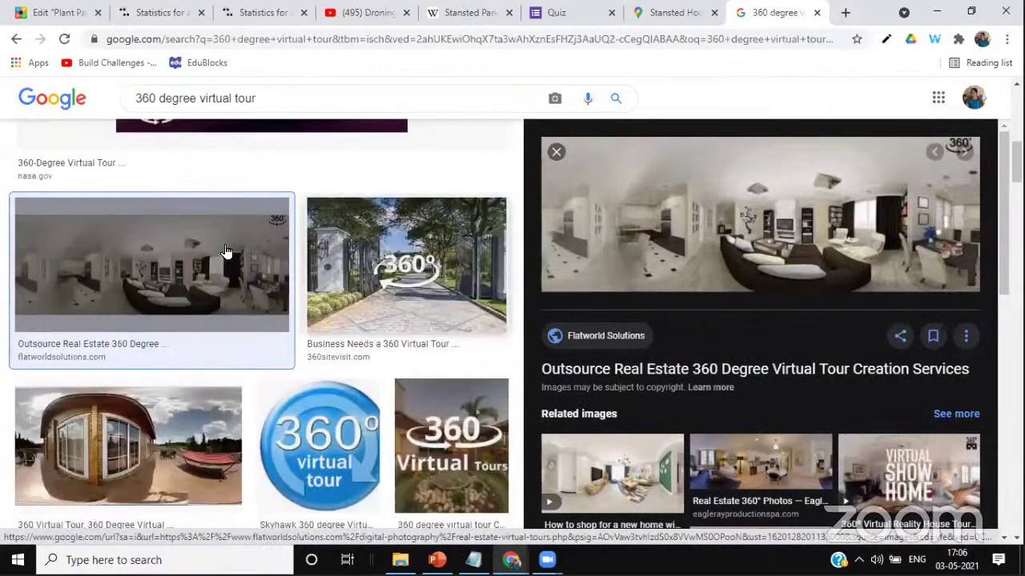
scroll(270, 167, "down", 1)
scroll(273, 184, "down", 1)
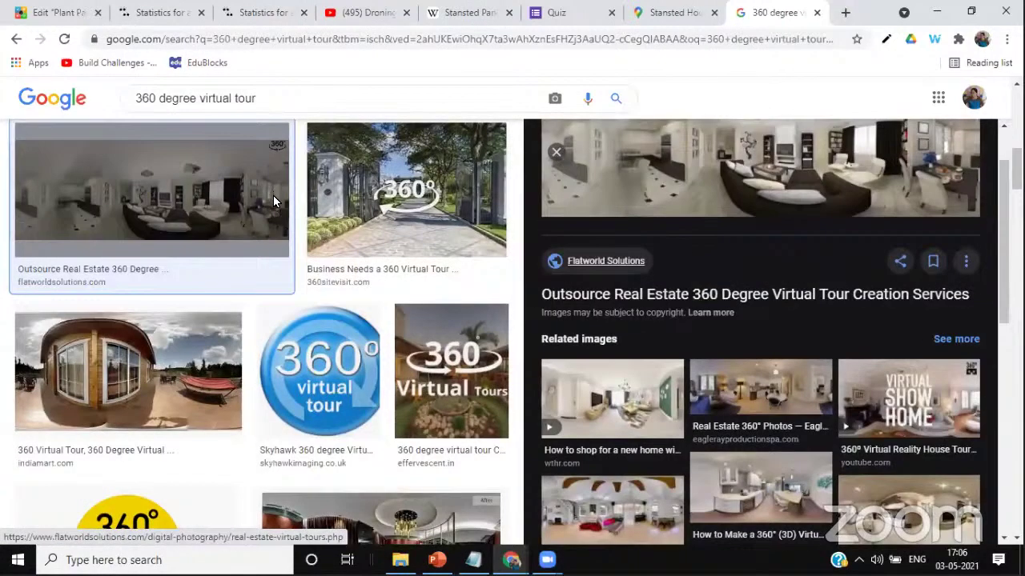
scroll(667, 384, "up", 5)
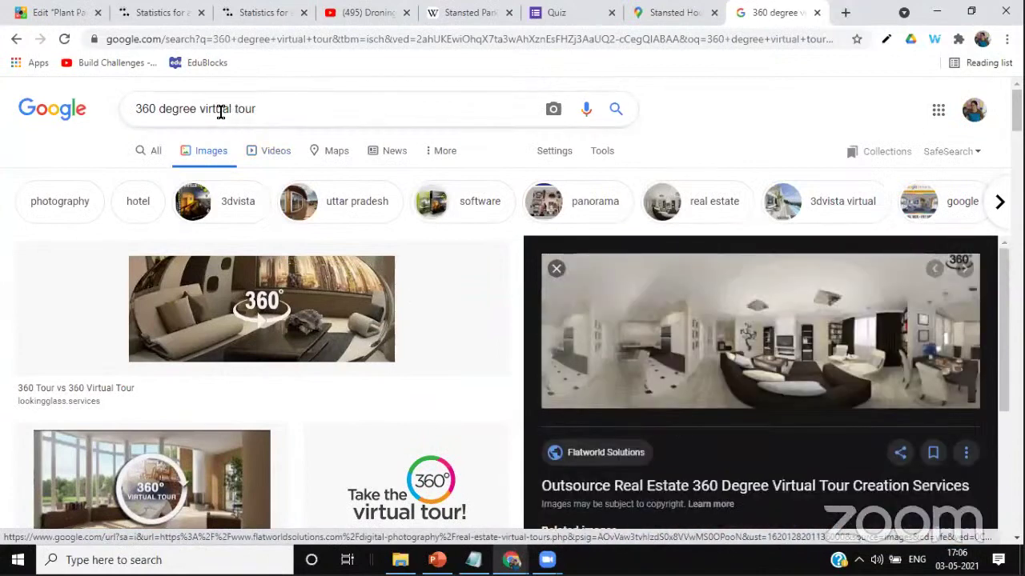
Select 'virtual tour' in the search query for replacement
left_click_drag(199, 109, 276, 103)
left_click(274, 104)
left_click(201, 110, "shift")
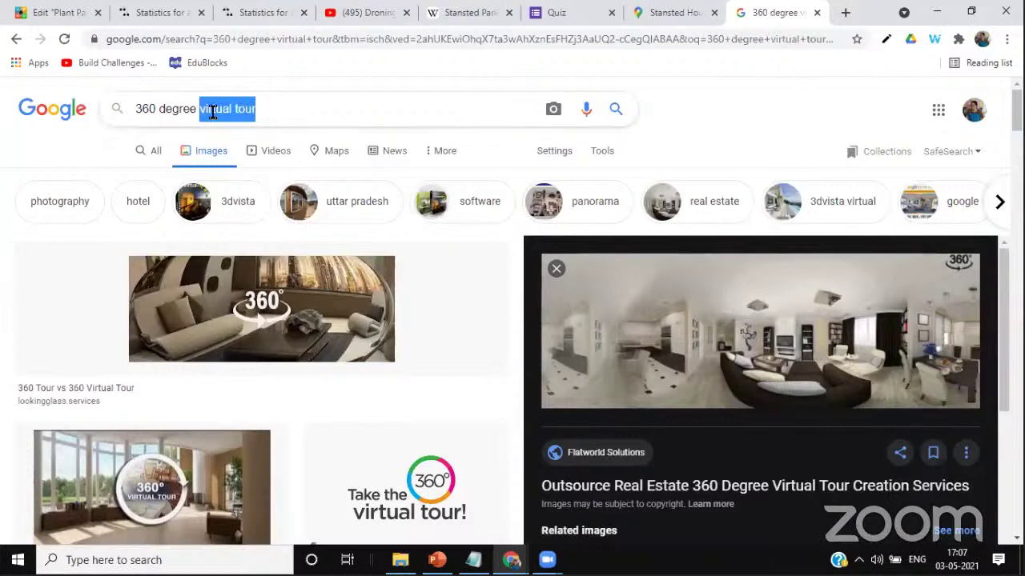
Search '360 degree photos' again and step through previews to the Creating 360-Degree Panoramas image
type("phot")
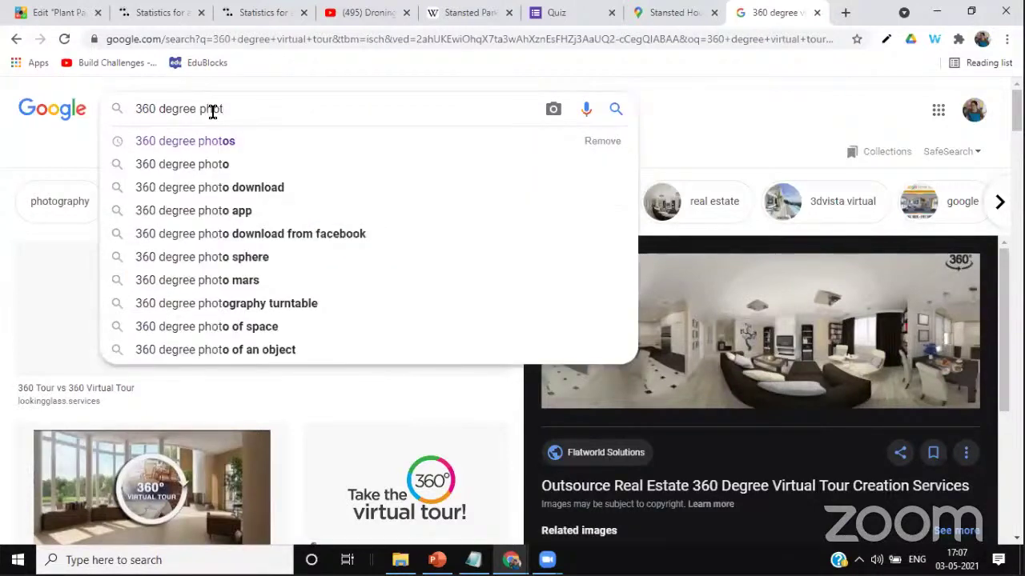
left_click(222, 142)
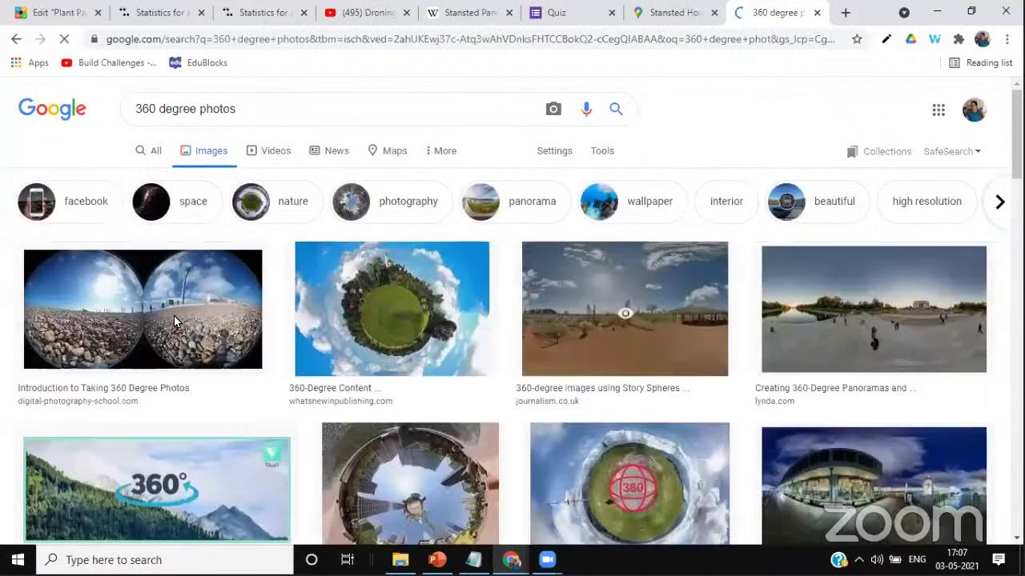
left_click(174, 315)
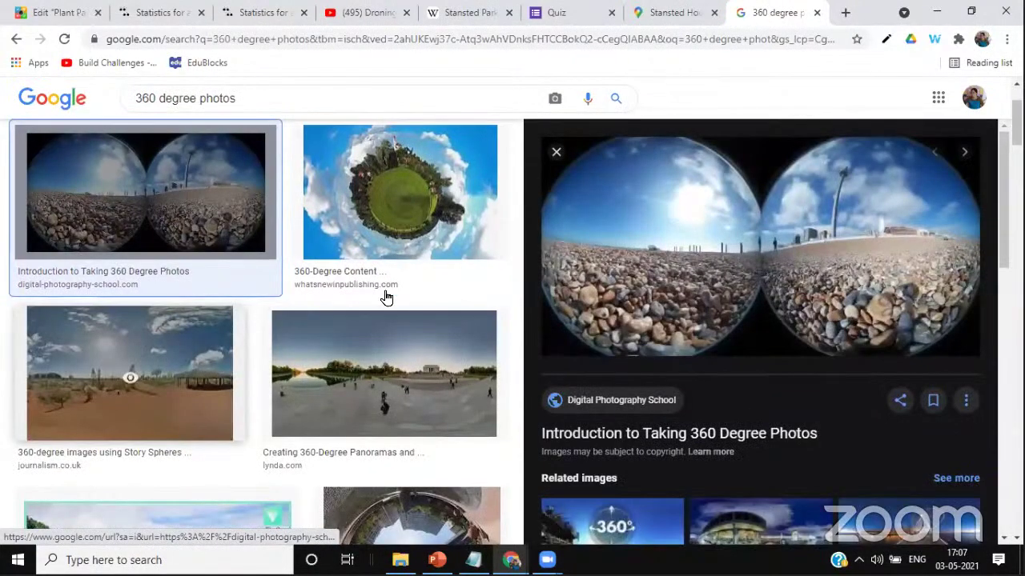
key("Right")
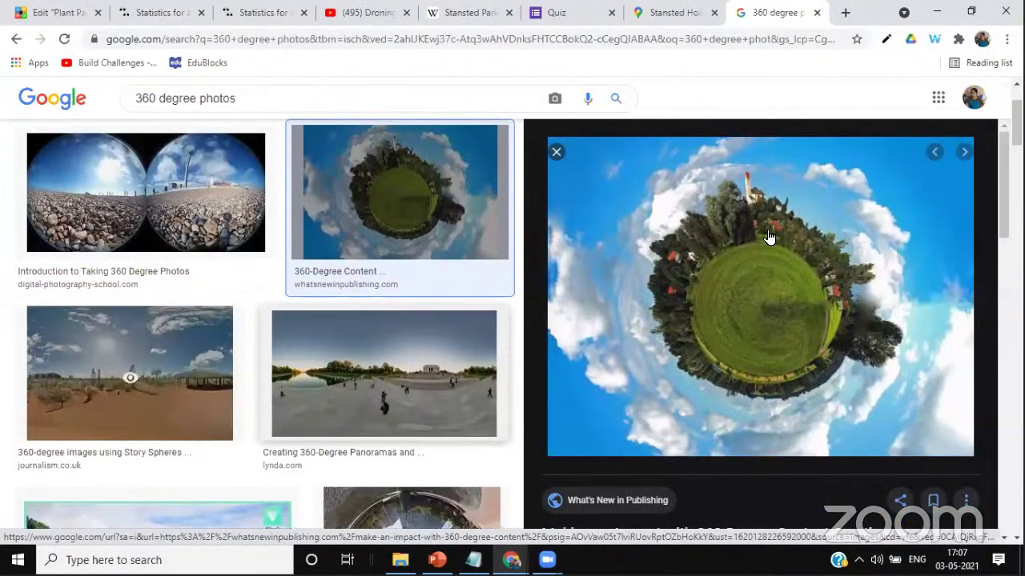
key("Right")
key("Right")
scroll(779, 385, "down", 1)
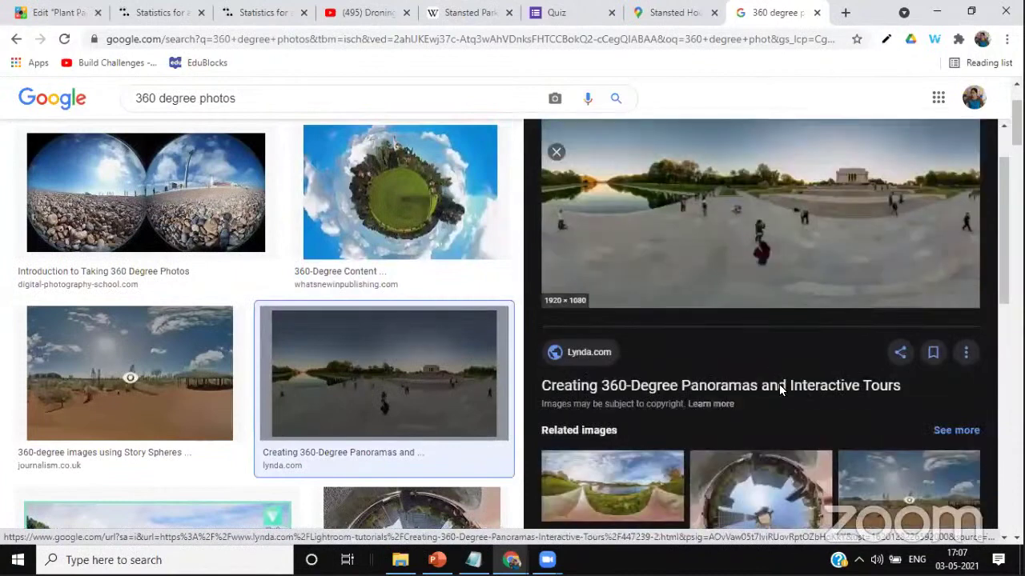
Start saving the plaza panorama image, cancel the Save As dialog, and return to the ThingLink editor
right_click(779, 384)
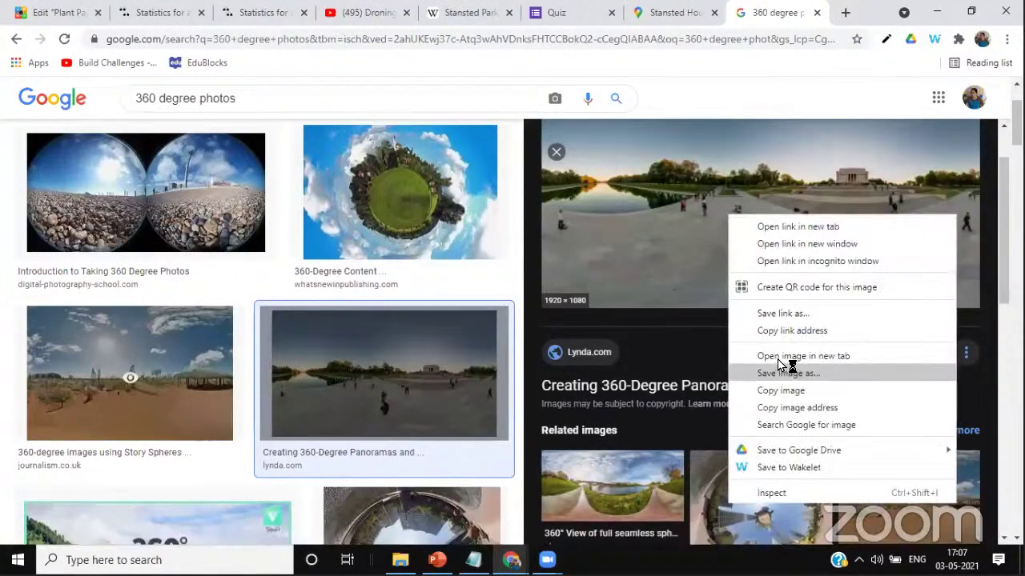
left_click(774, 368)
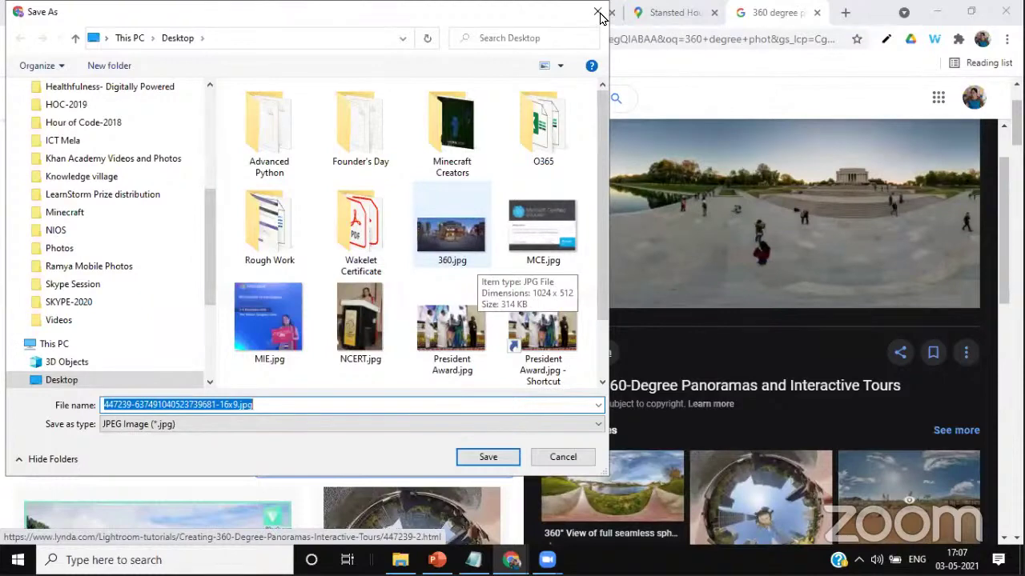
key("Escape")
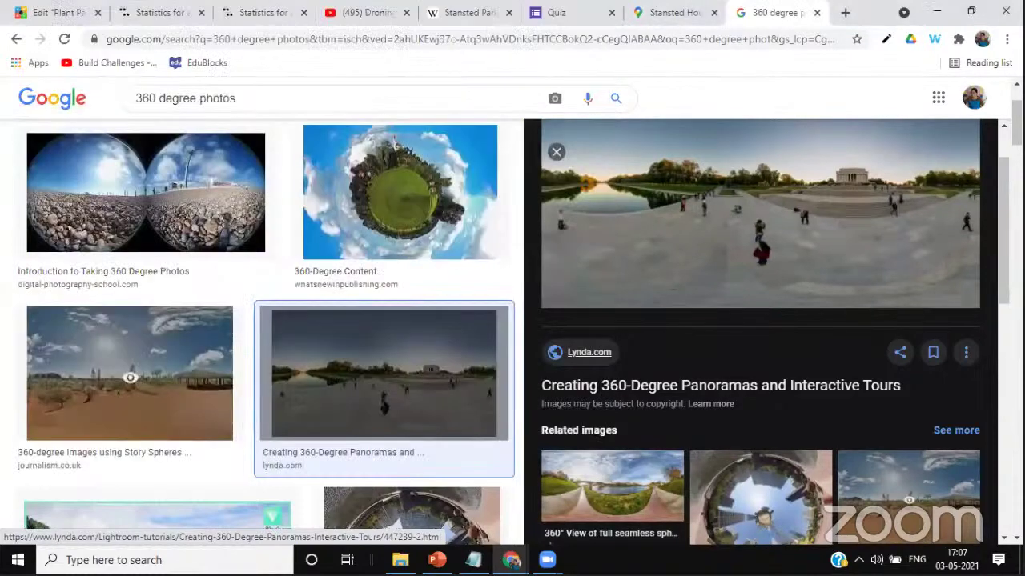
left_click(19, 14)
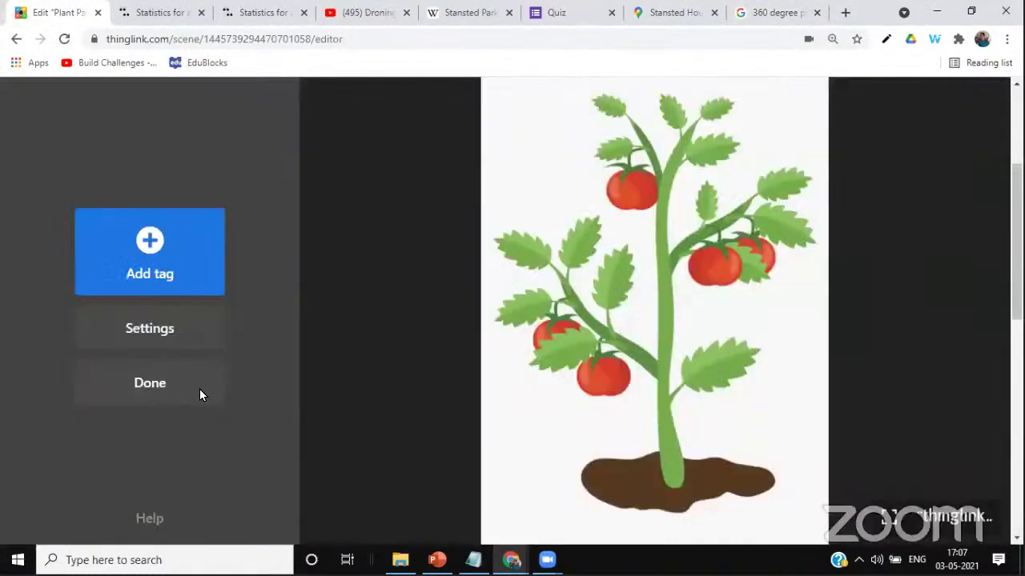
Close the Plant Parts editor and create a new Blank canvas ThingLink up to the upload options
left_click(199, 389)
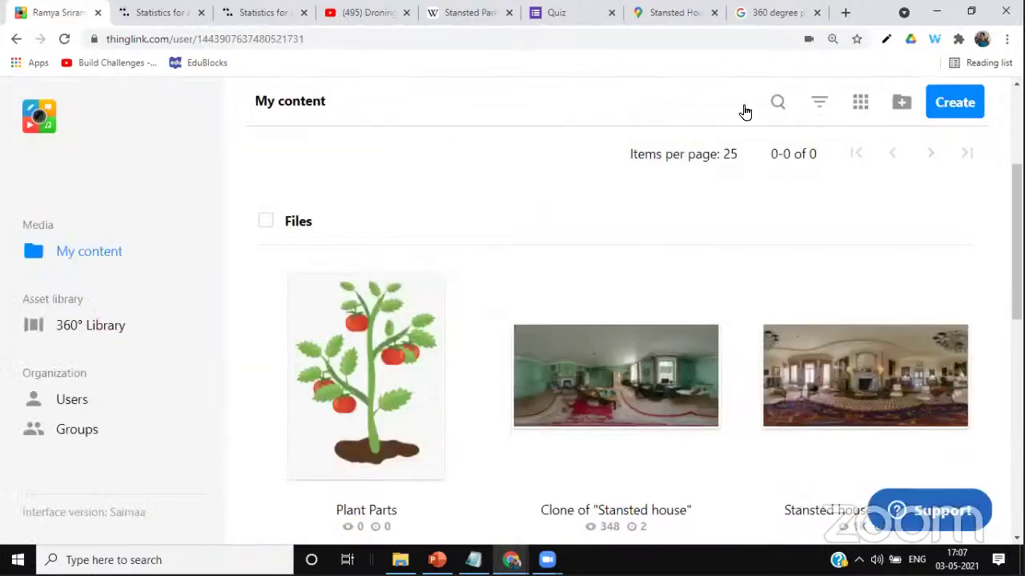
left_click(949, 136)
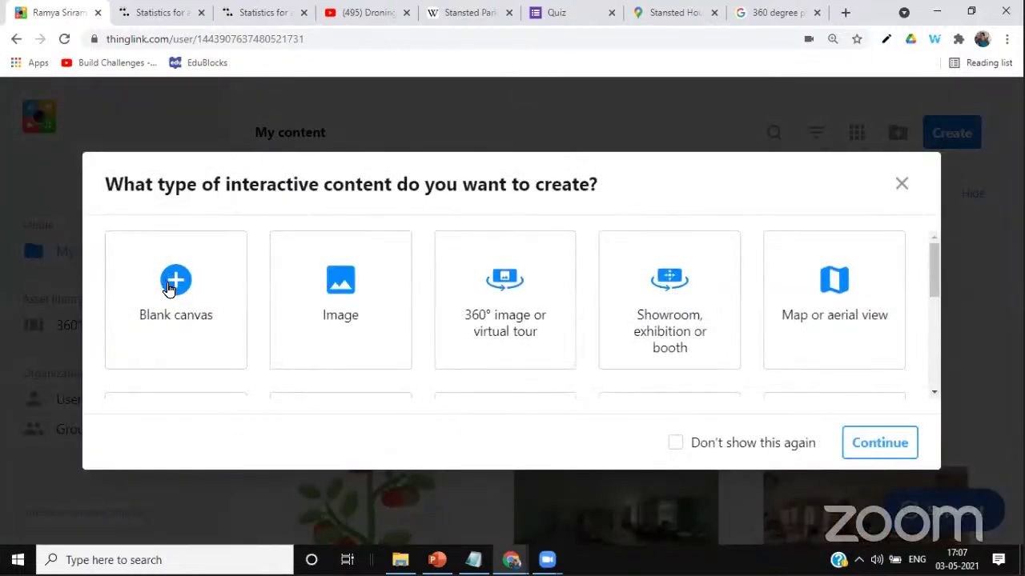
left_click(186, 319)
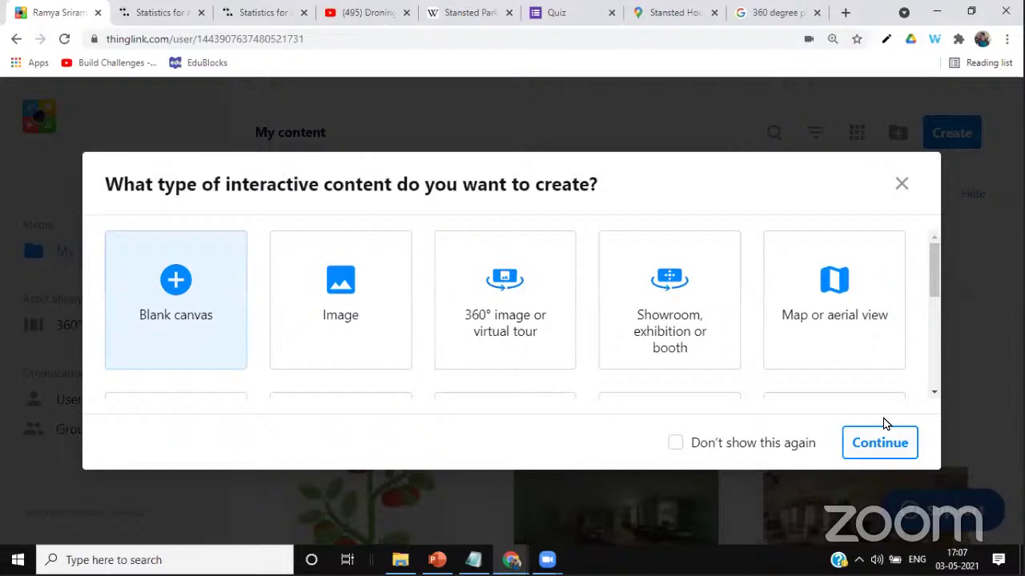
left_click(882, 443)
left_click(892, 250)
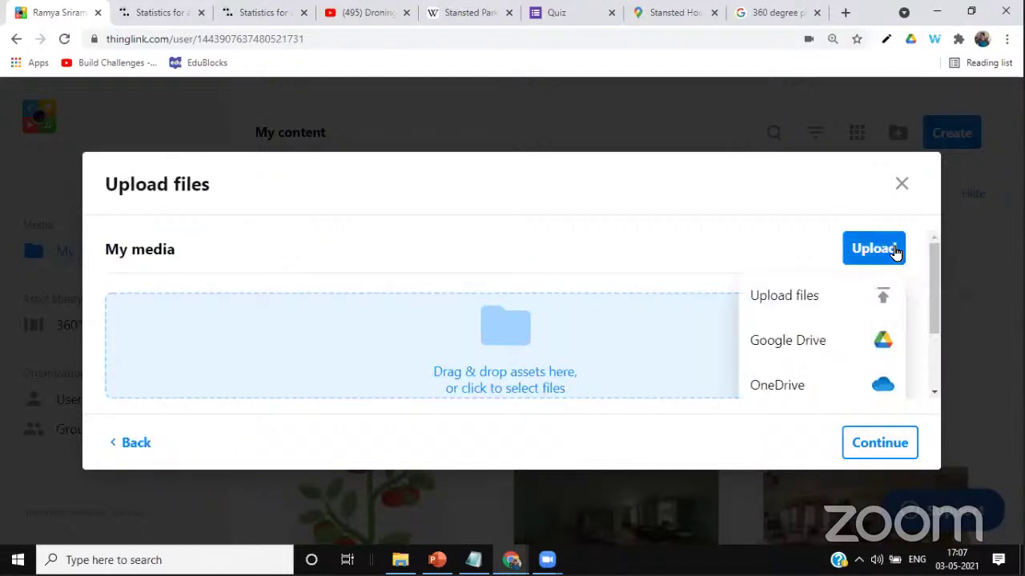
Upload 360.jpg from the Desktop as the new ThingLink's image
left_click(809, 297)
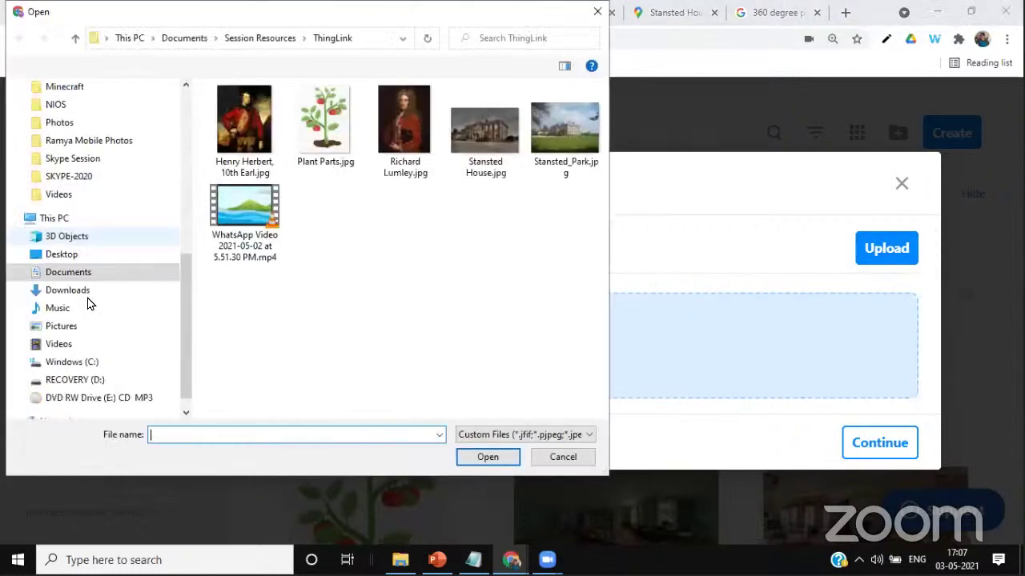
scroll(85, 302, "up", 3)
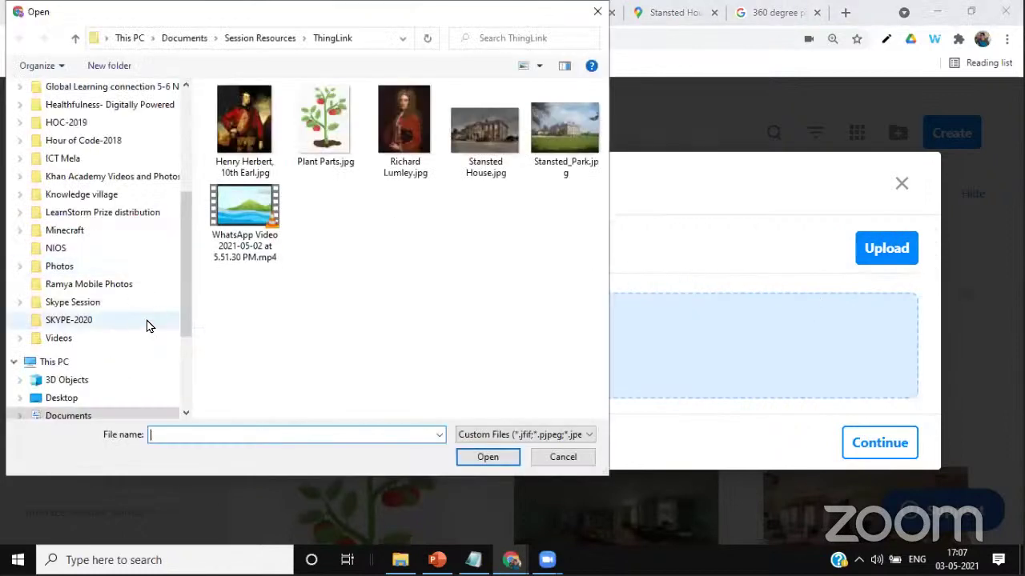
left_click(76, 400)
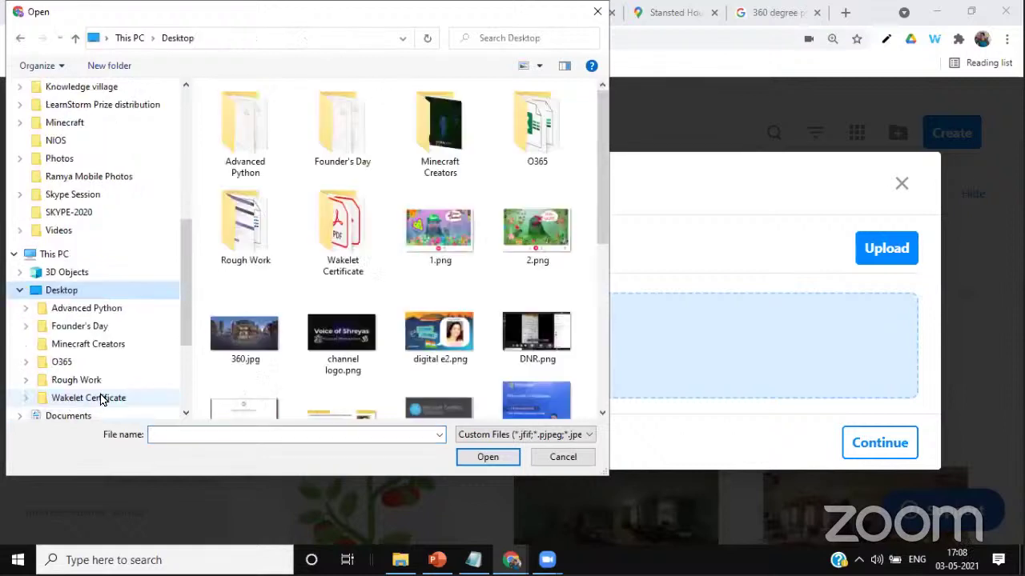
left_click(525, 352)
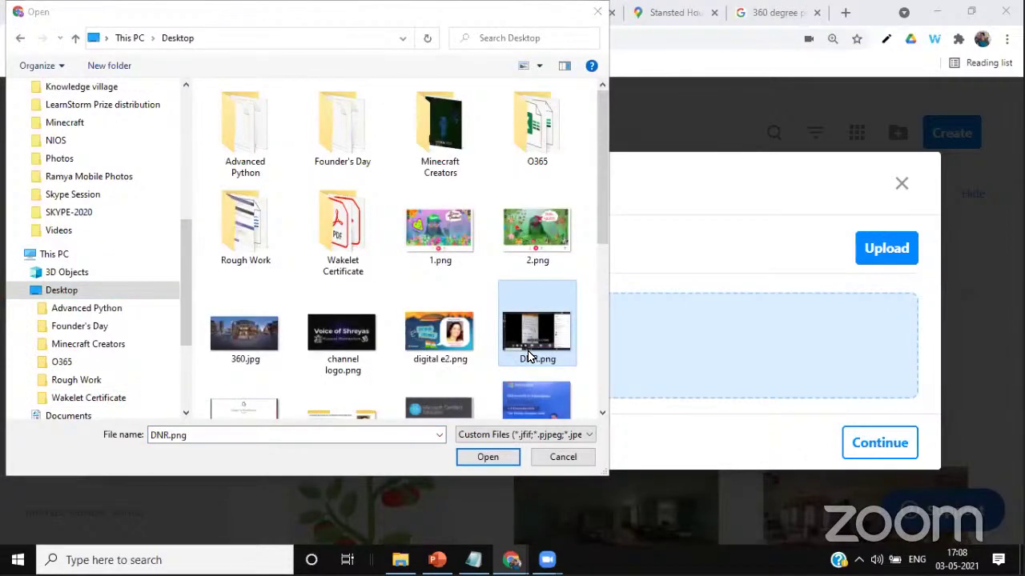
key("Left")
key("Left")
key("Left")
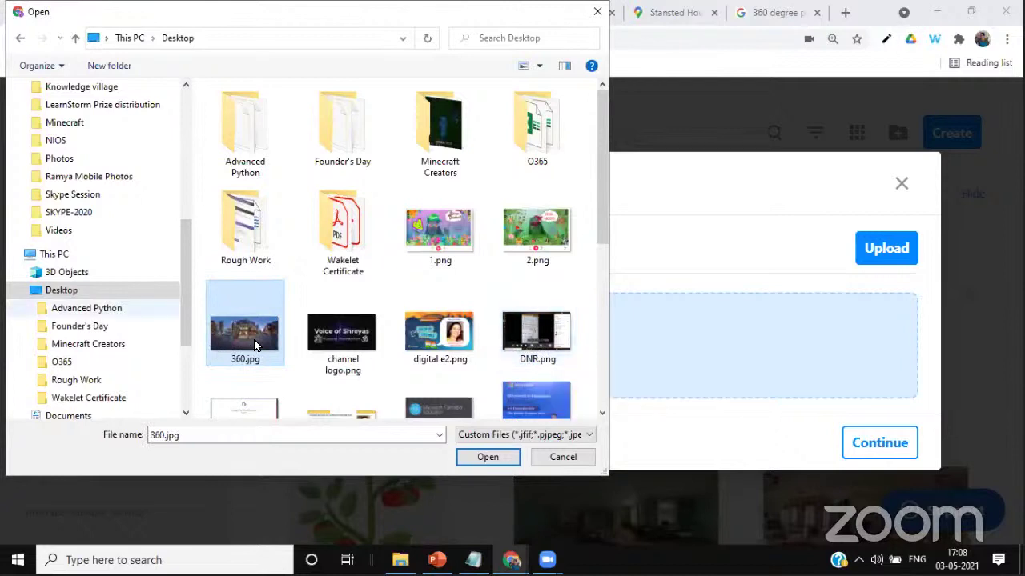
left_click(487, 458)
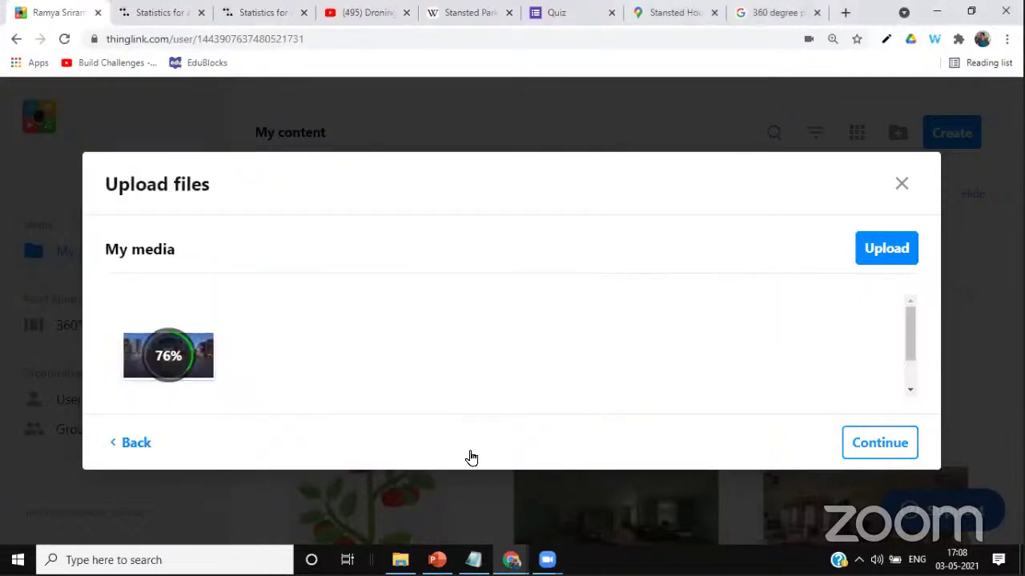
left_click(871, 441)
scroll(362, 349, "down", 2)
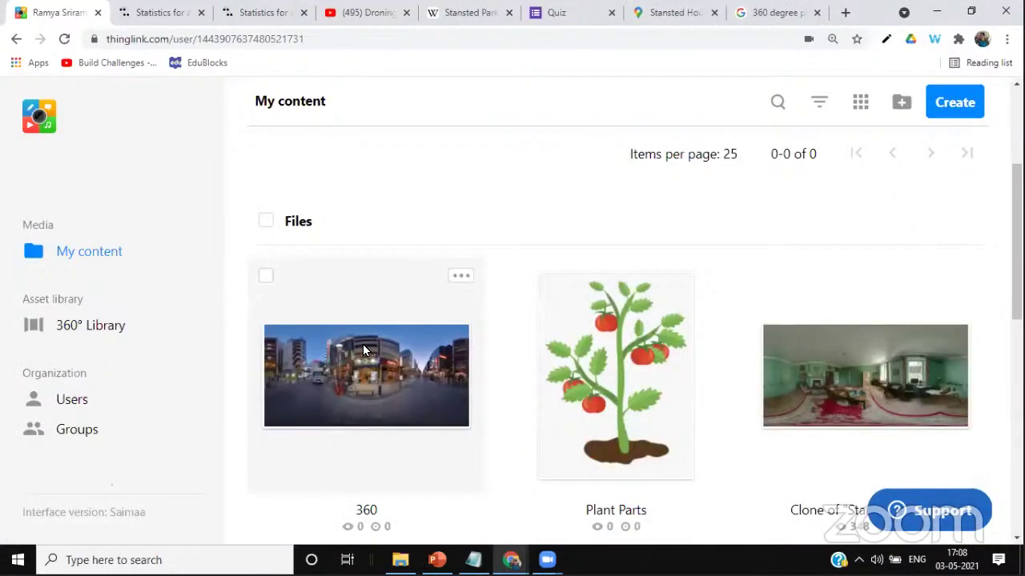
Open the new 360 street panorama from My content
left_click(363, 349)
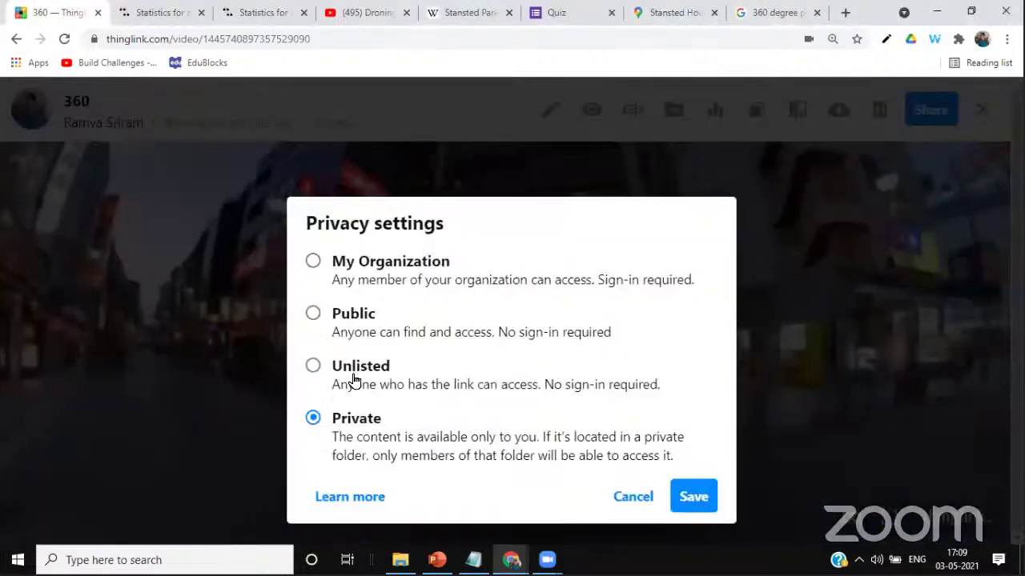
Save the panorama's privacy as Unlisted, then copy its share link URL
left_click(352, 370)
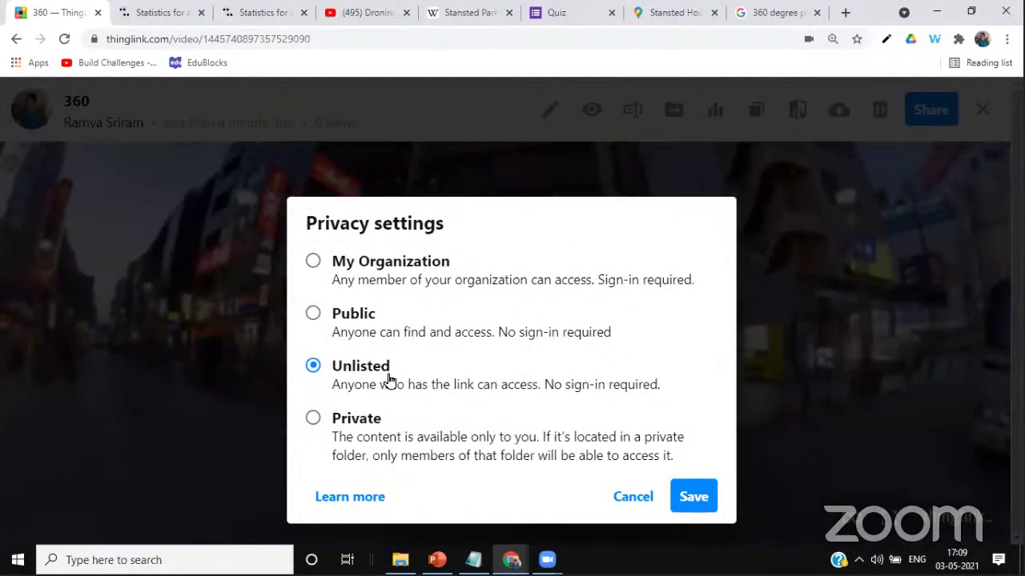
left_click(706, 483)
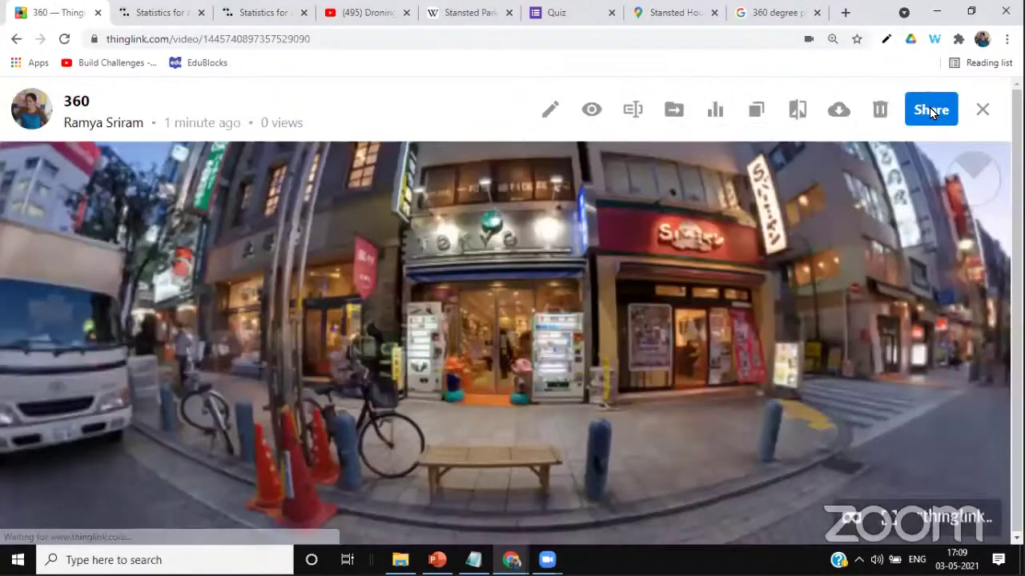
left_click(929, 109)
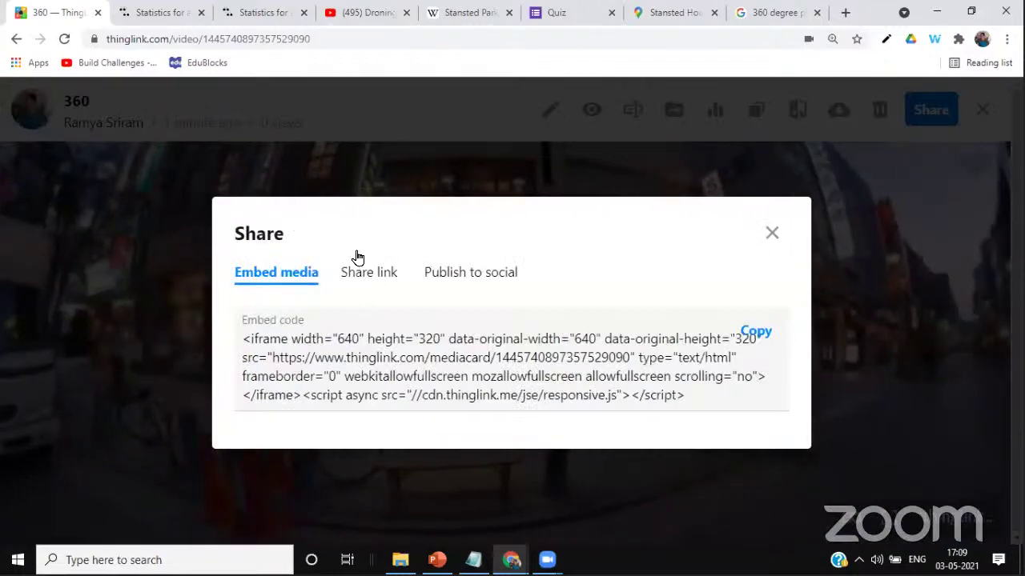
left_click(365, 273)
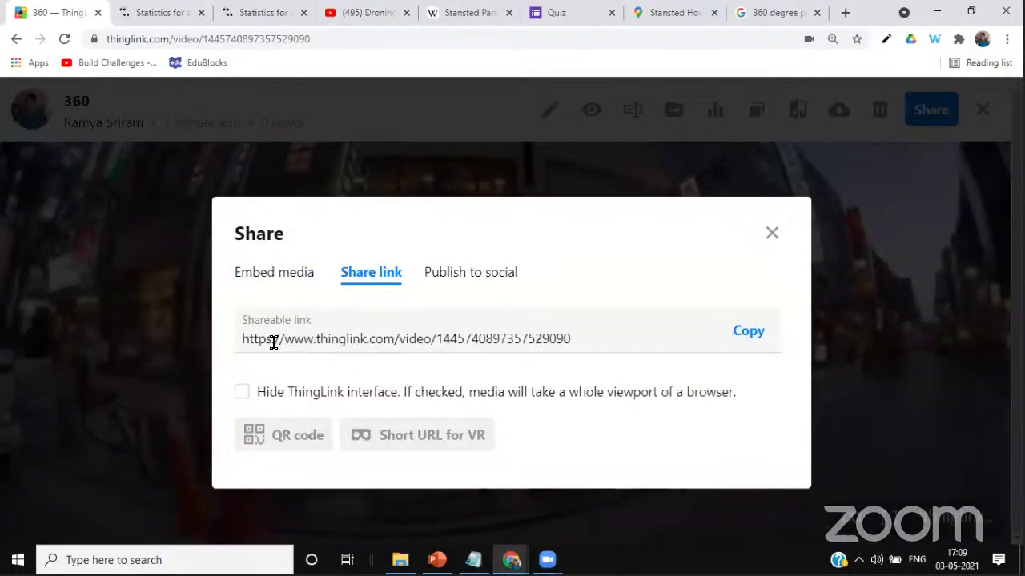
left_click_drag(244, 342, 572, 341)
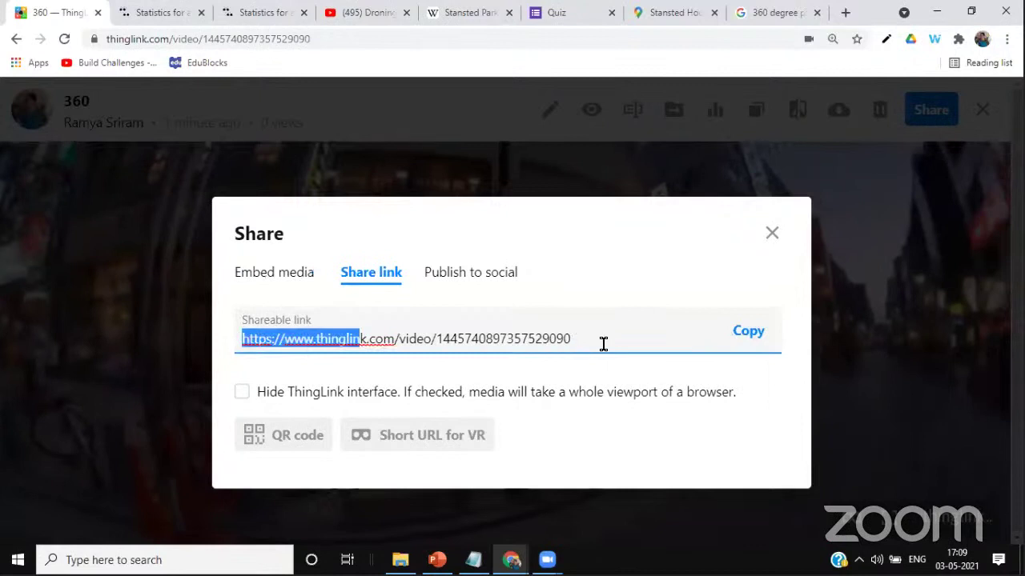
left_click(751, 334)
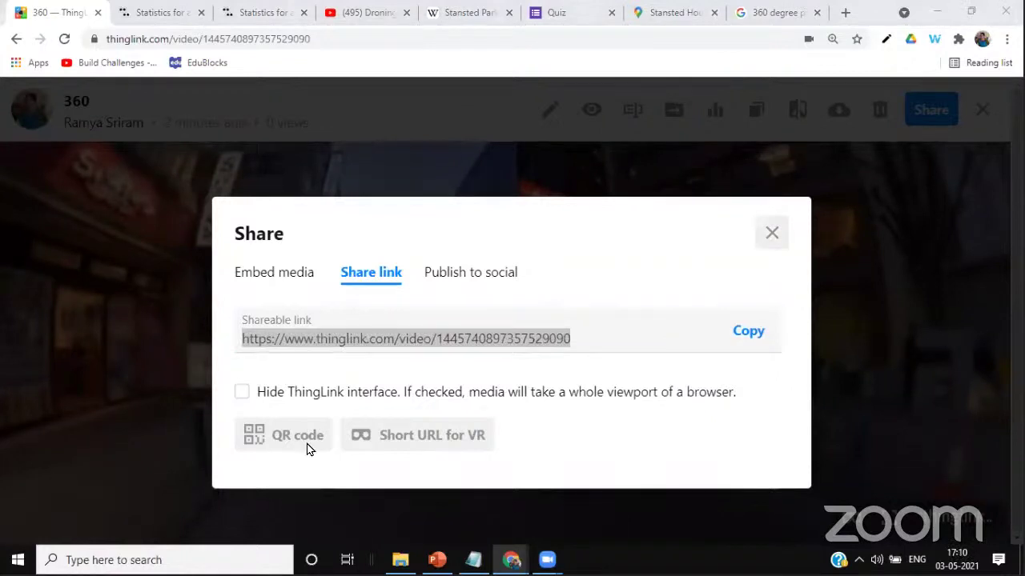
In the ThingLink Session deck, step through slides 6 and 7 to slide 8
key("alt+Tab")
scroll(183, 192, "up", 10)
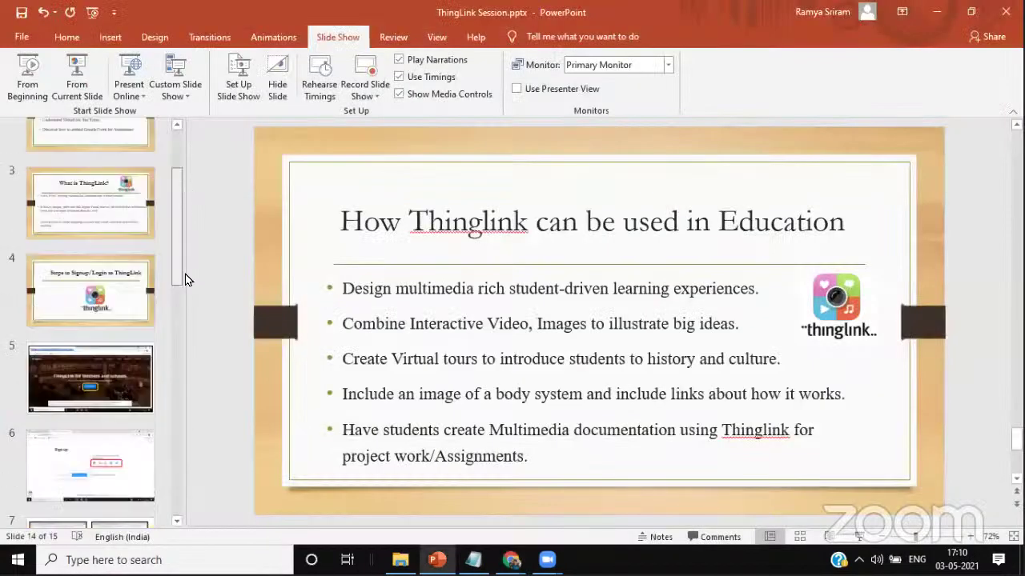
scroll(185, 280, "down", 3)
scroll(130, 256, "down", 2)
left_click(128, 236)
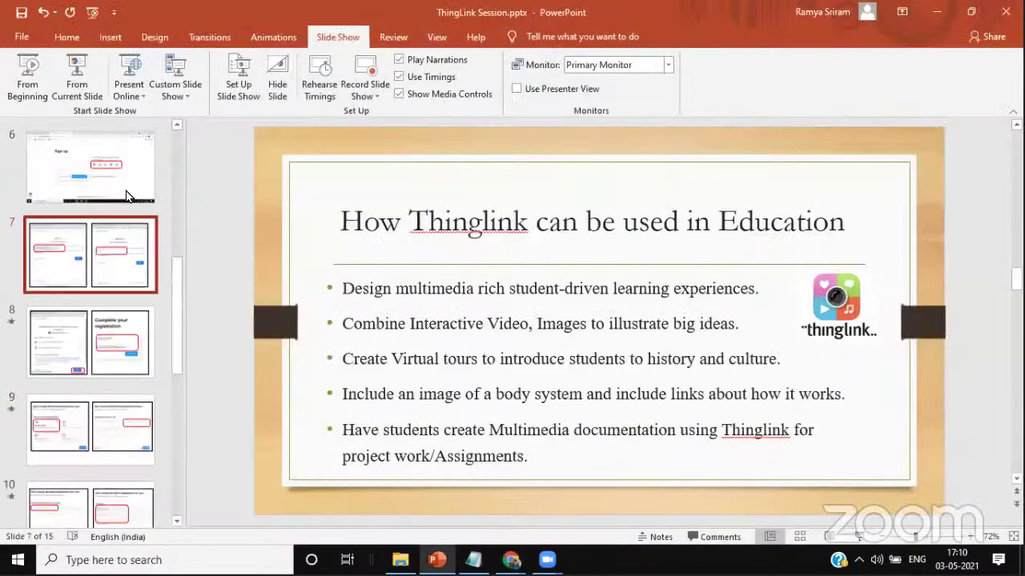
left_click(126, 196)
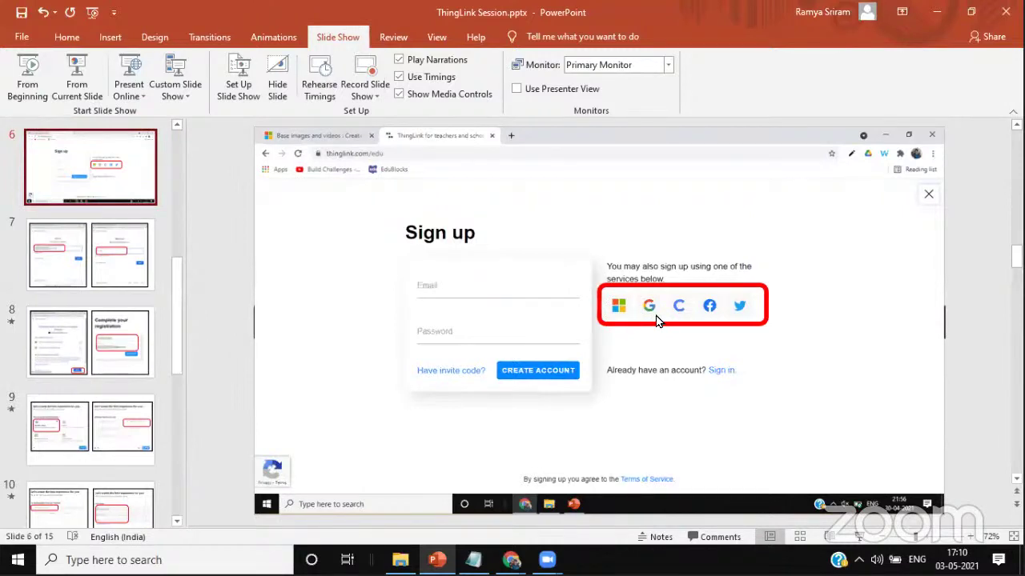
left_click(100, 277)
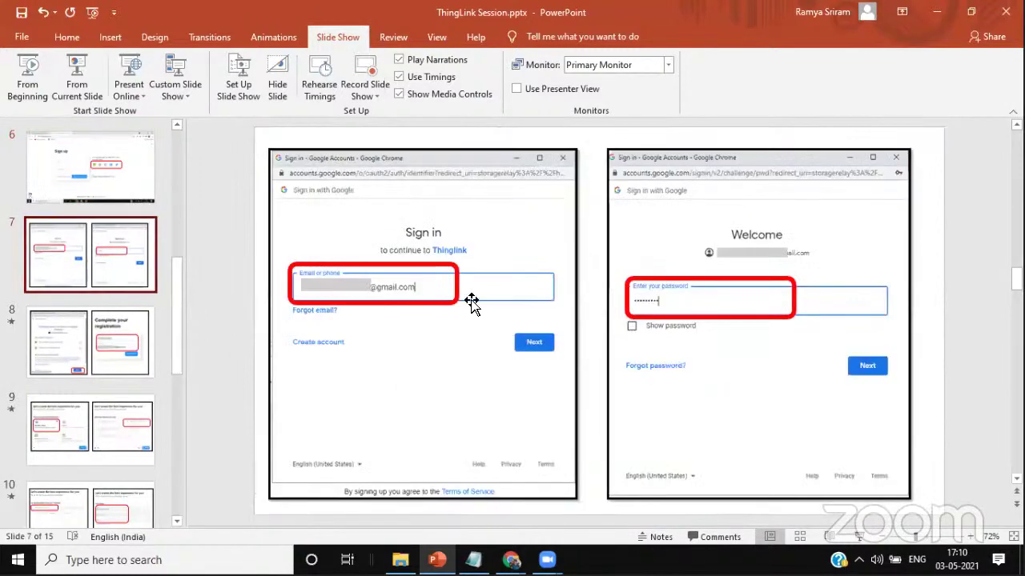
left_click(81, 363)
scroll(423, 346, "down", 1)
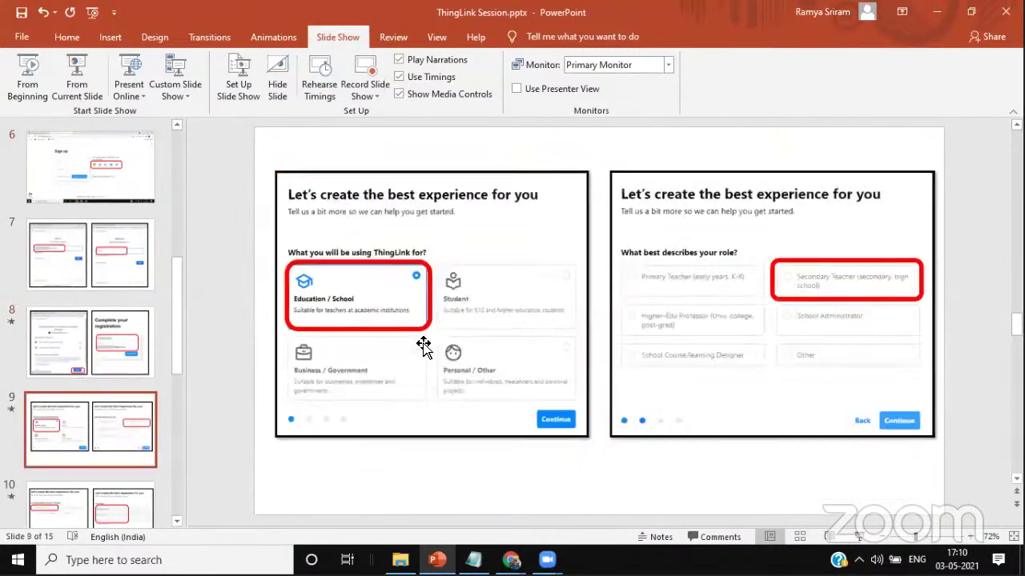
scroll(421, 345, "up", 1)
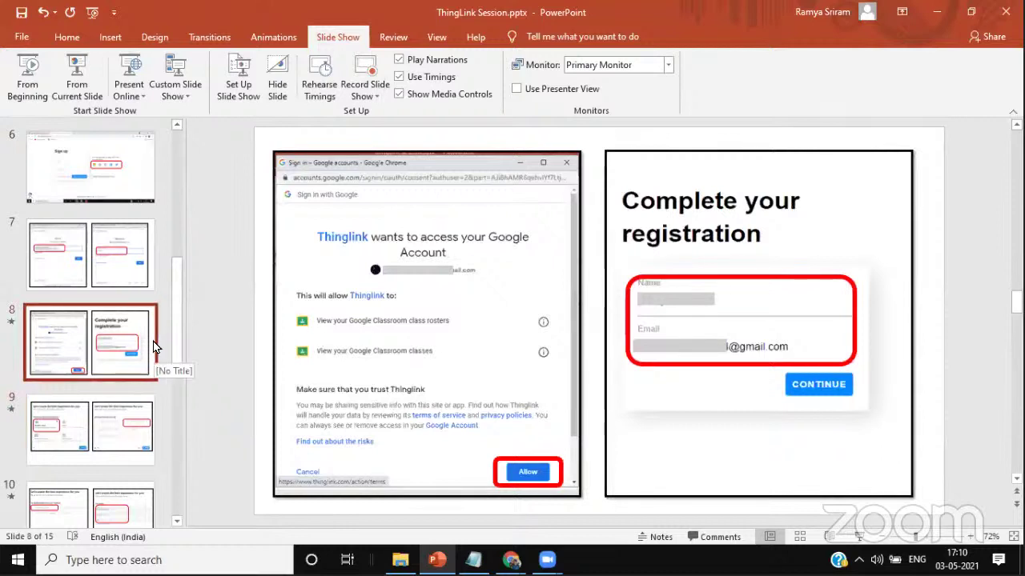